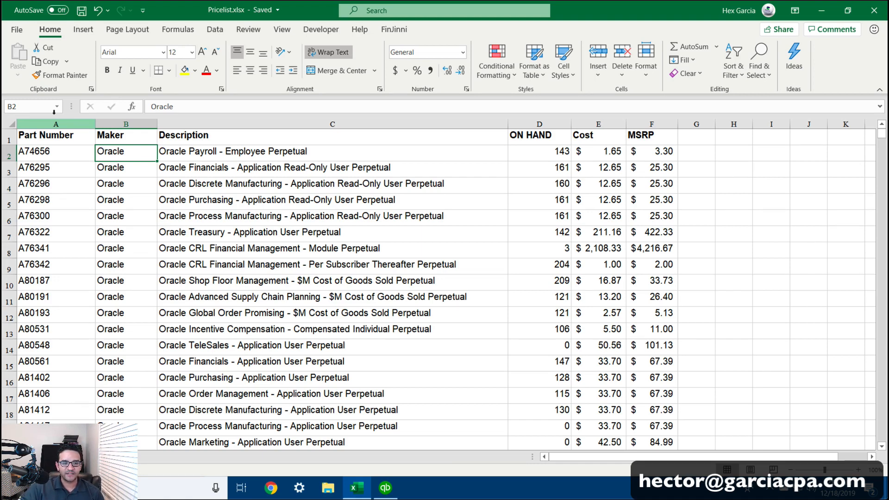
# Examine the price list's part number, maker, description, on-hand, cost and MSRP columns.
pyautogui.click(54, 113)
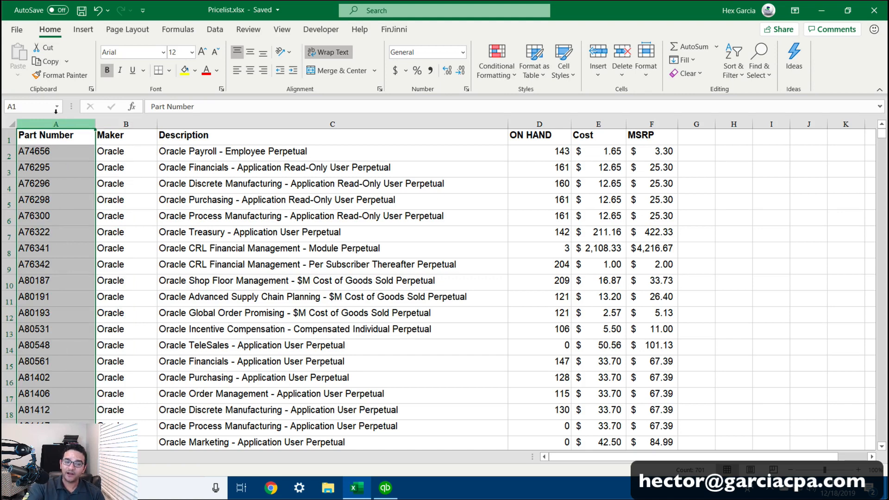
pyautogui.click(126, 113)
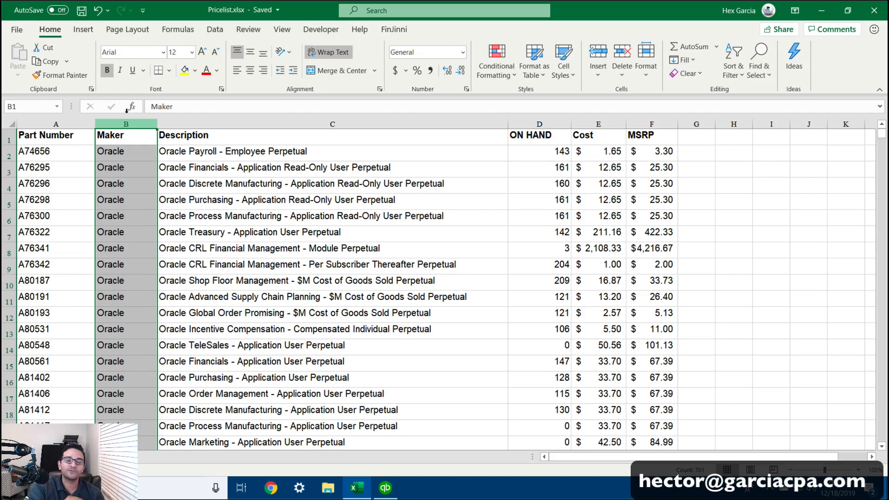
pyautogui.click(250, 113)
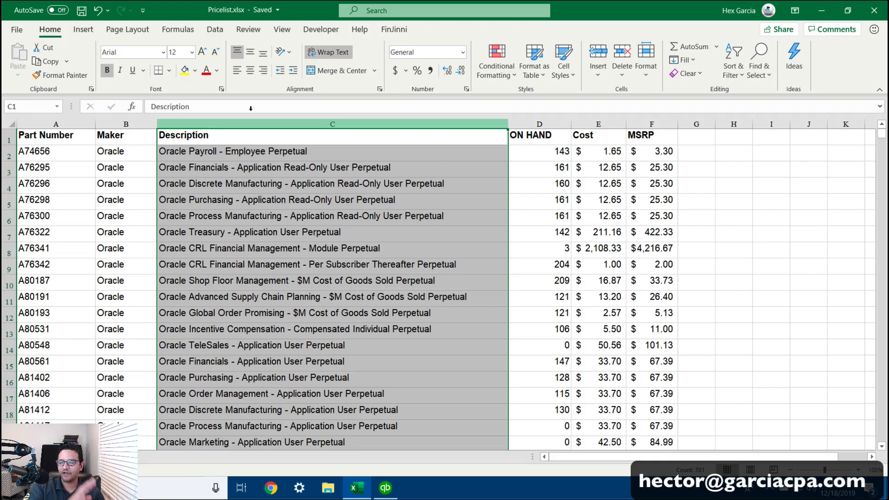
pyautogui.click(544, 112)
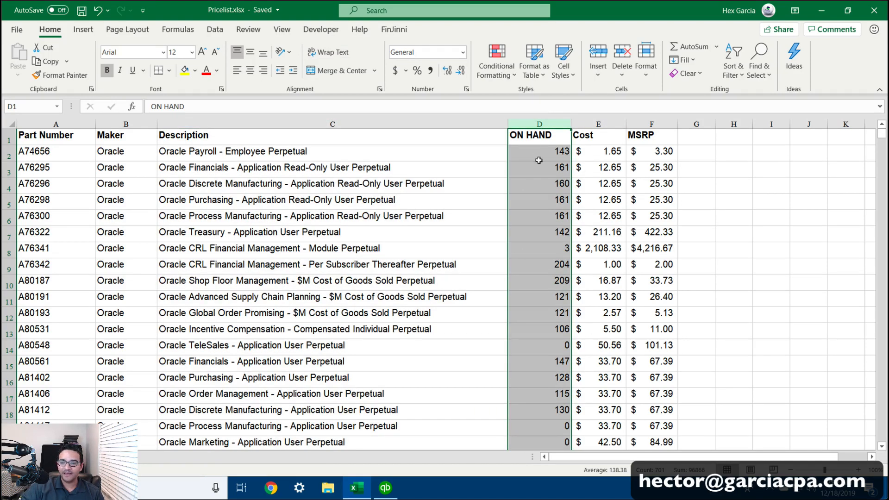
pyautogui.moveTo(537, 155); pyautogui.dragTo(528, 321)
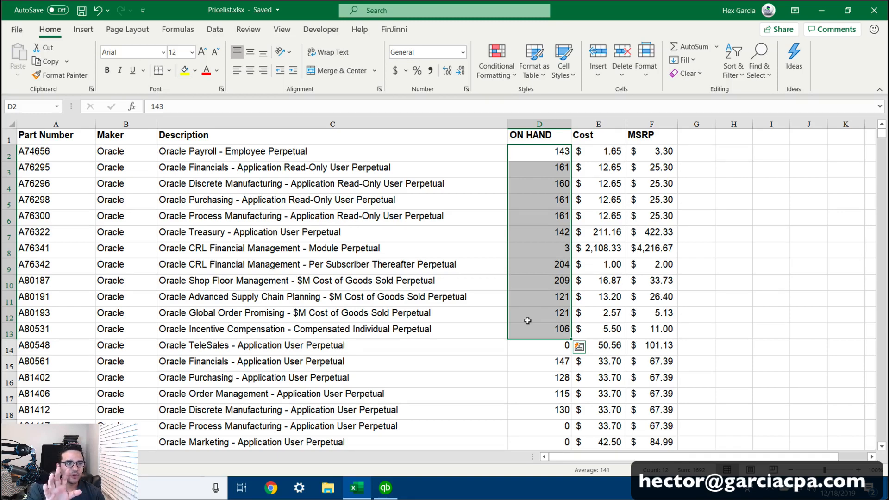
pyautogui.click(598, 125)
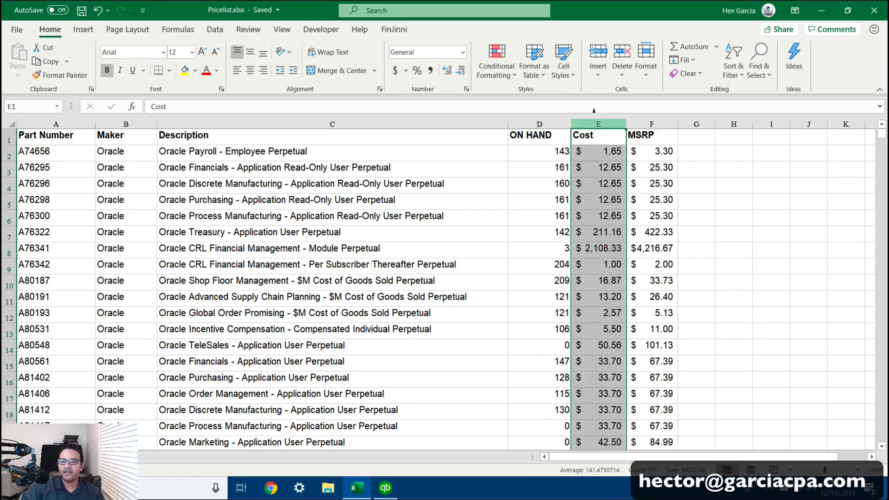
pyautogui.moveTo(597, 151); pyautogui.dragTo(591, 331)
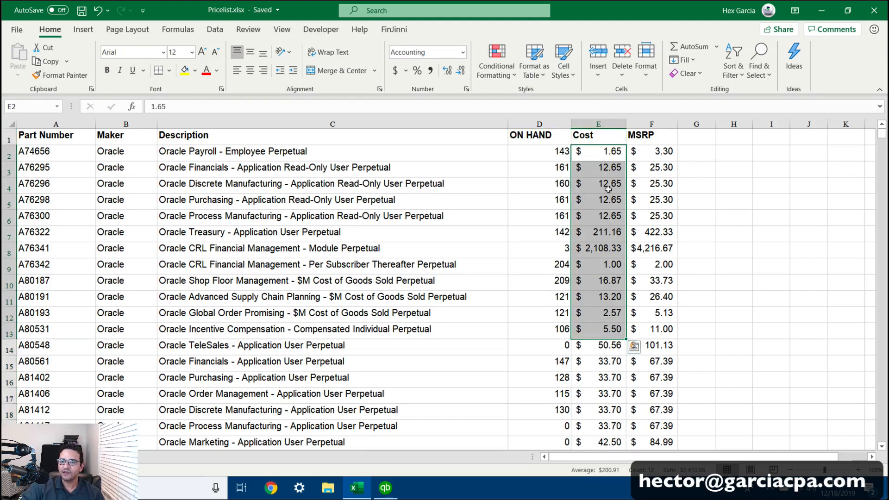
pyautogui.click(656, 157)
pyautogui.moveTo(656, 158); pyautogui.dragTo(642, 326)
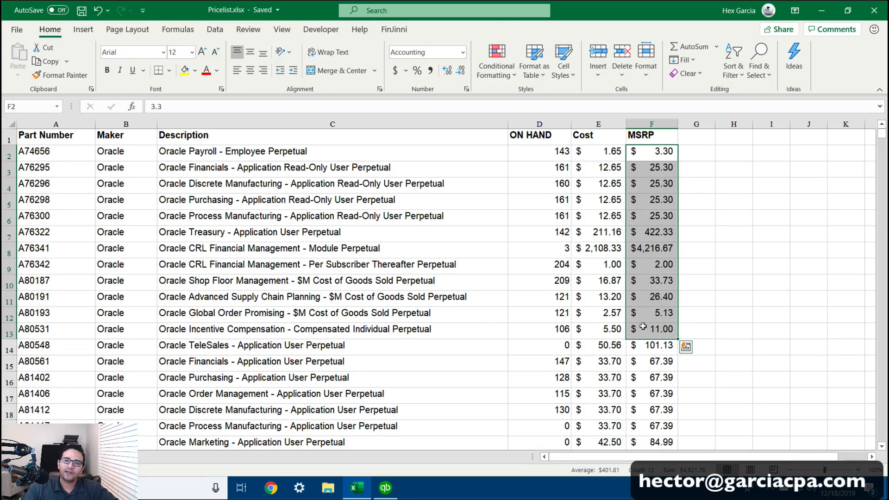
pyautogui.click(297, 261)
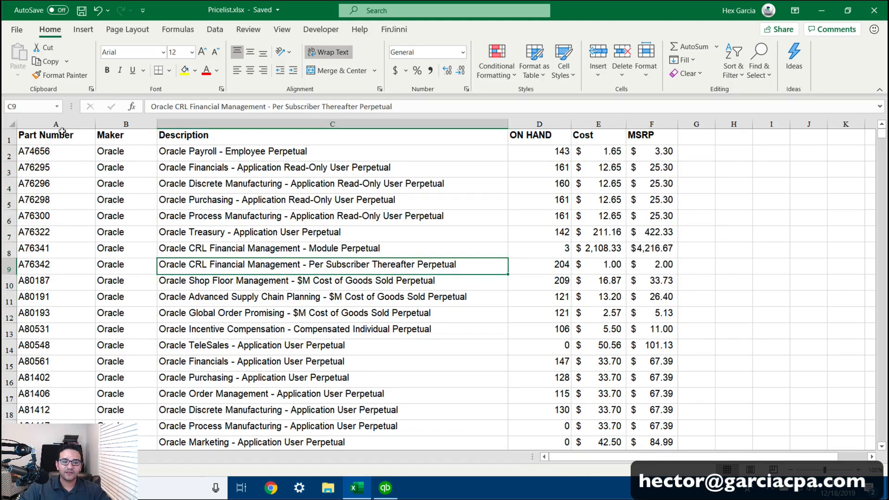
pyautogui.click(50, 123)
pyautogui.moveTo(42, 116); pyautogui.dragTo(691, 107)
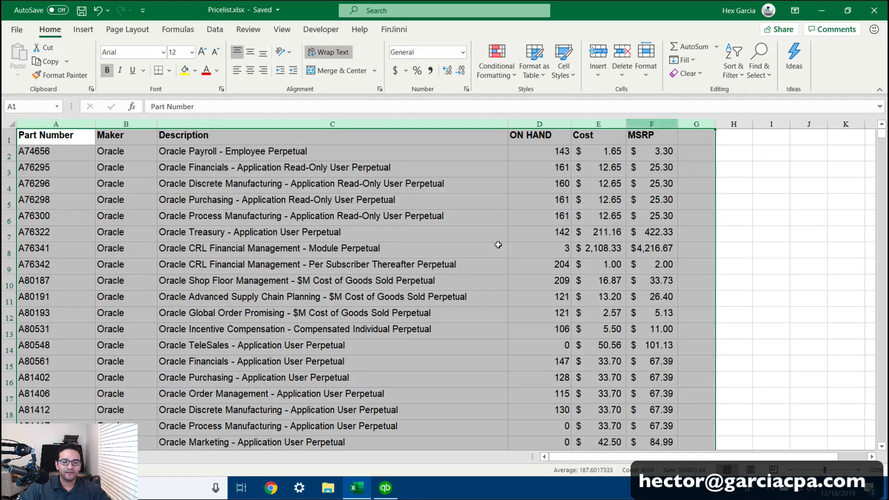
# Switch to QuickBooks and open the Item List.
pyautogui.click(385, 487)
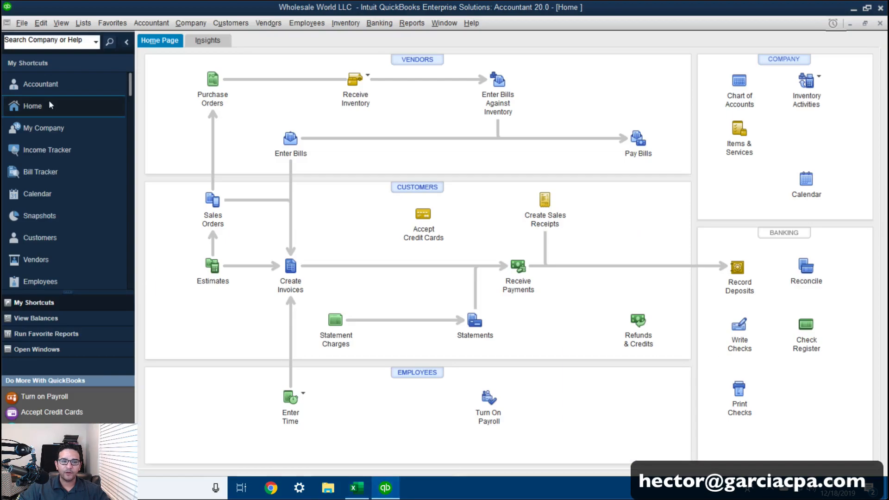
pyautogui.click(83, 23)
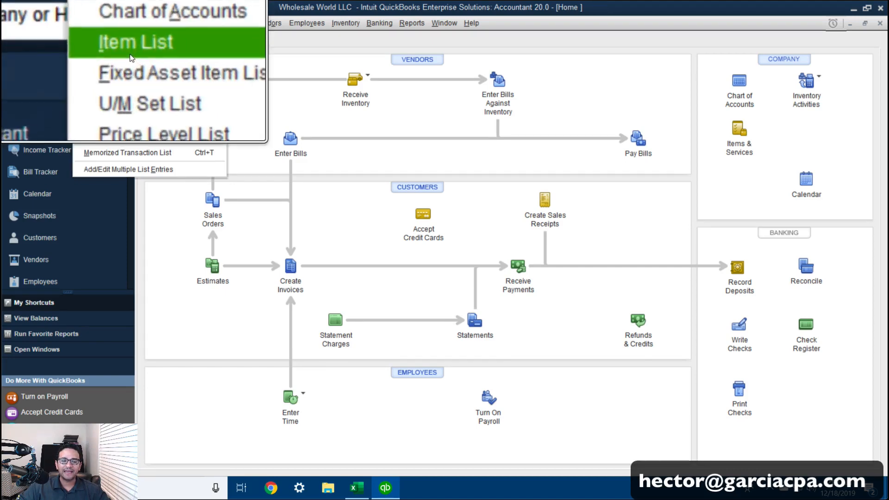
pyautogui.click(96, 57)
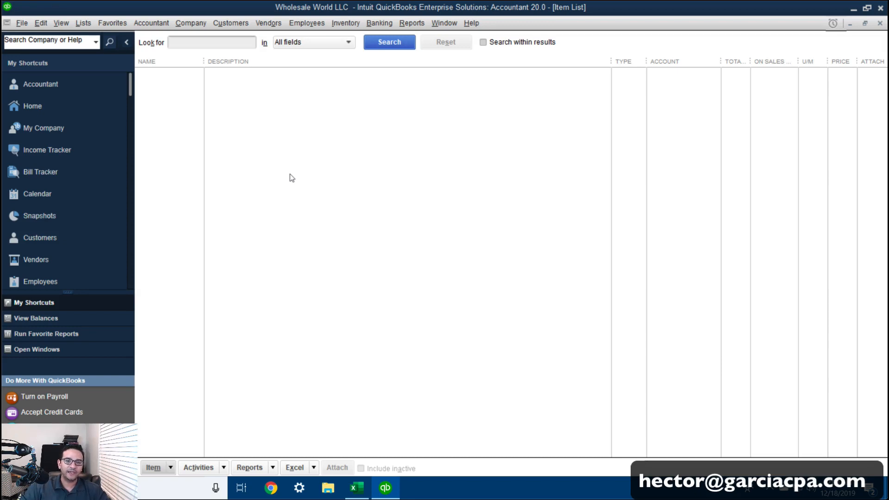
# Start a new item in the Item List with the type Inventory Part.
pyautogui.rightClick(299, 162)
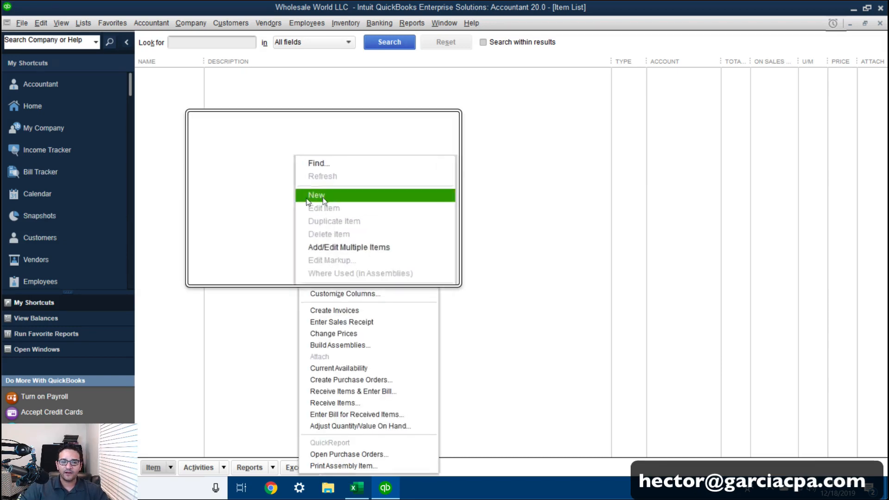
pyautogui.click(153, 467)
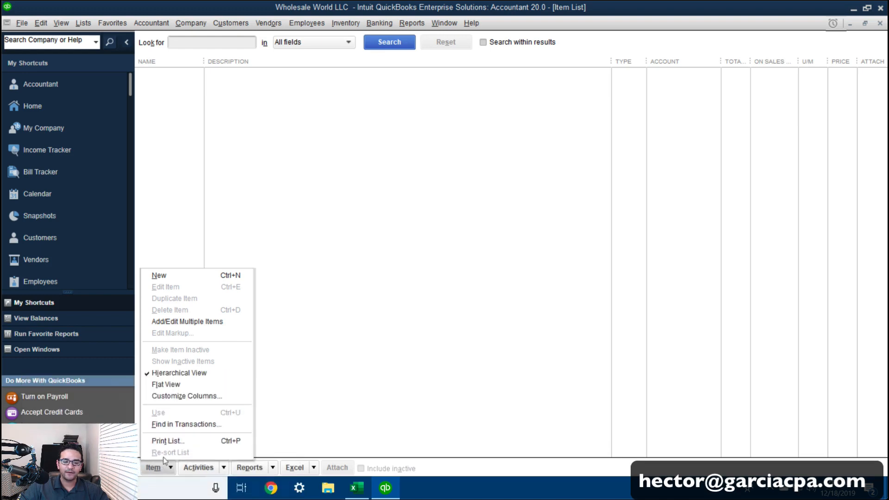
pyautogui.click(187, 276)
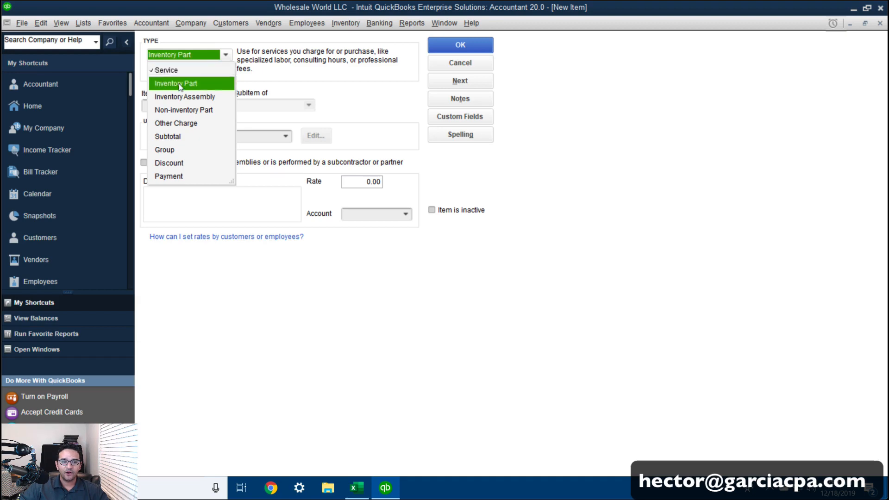
pyautogui.click(183, 82)
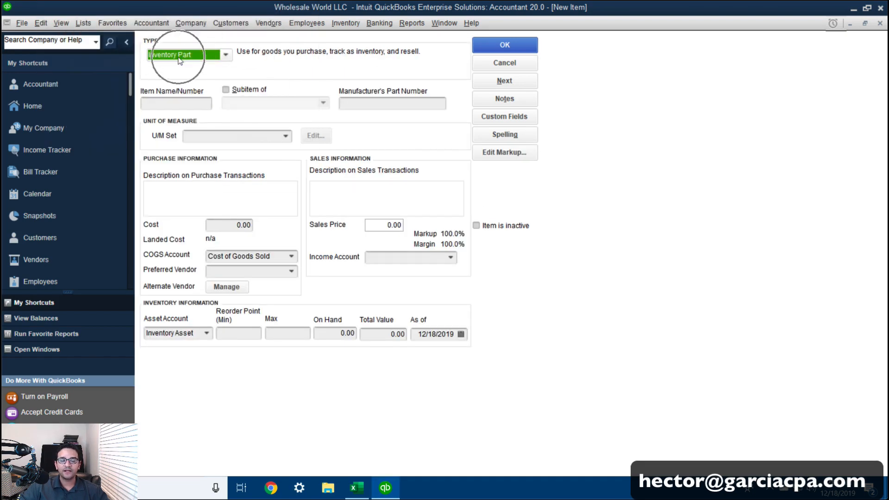
# Switch to the Excel price list and check its last row of data.
pyautogui.click(356, 488)
pyautogui.click(808, 202)
pyautogui.moveTo(882, 135); pyautogui.dragTo(883, 404)
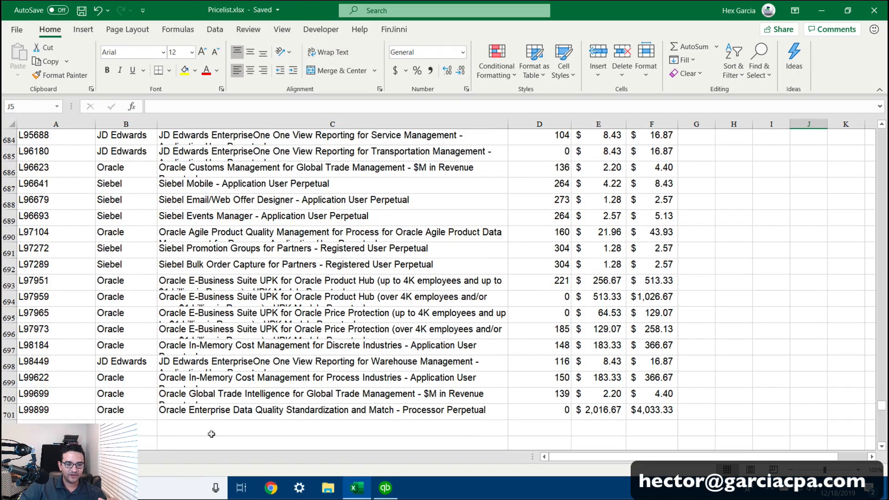
pyautogui.click(10, 410)
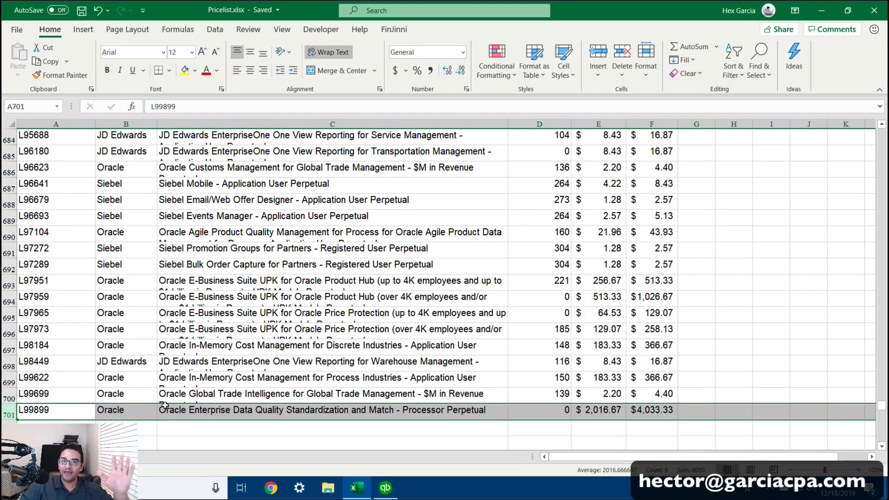
# Return to QuickBooks and review the new item's name/number, cost and sales price fields.
pyautogui.click(385, 488)
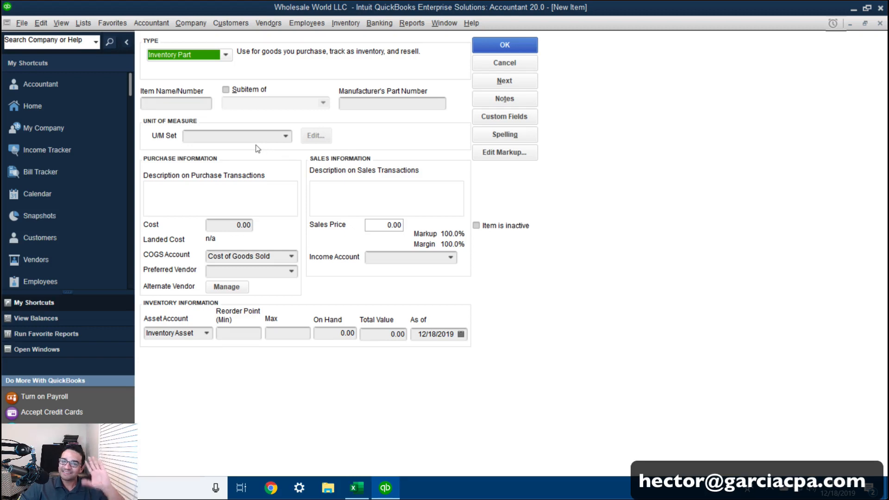
pyautogui.click(166, 100)
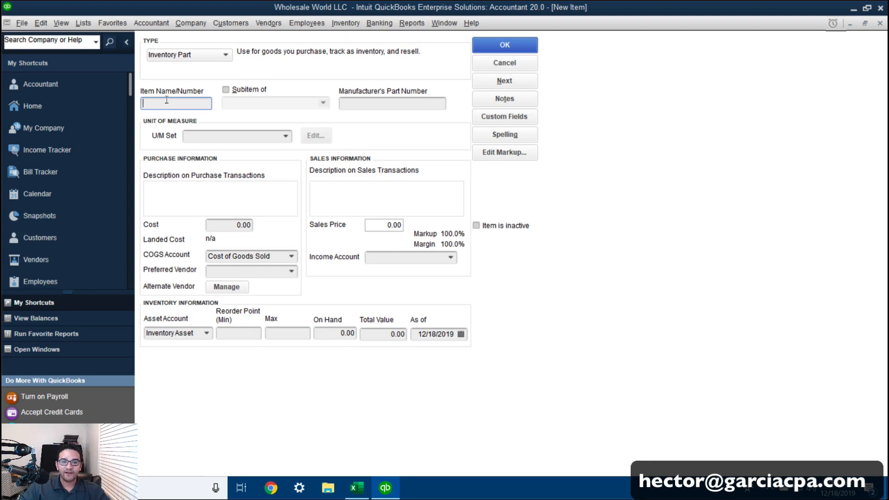
pyautogui.click(165, 100)
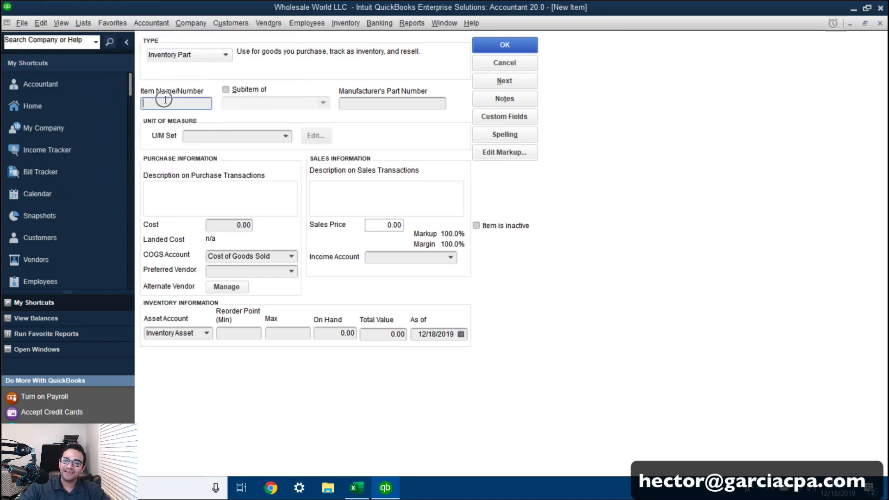
pyautogui.click(238, 224)
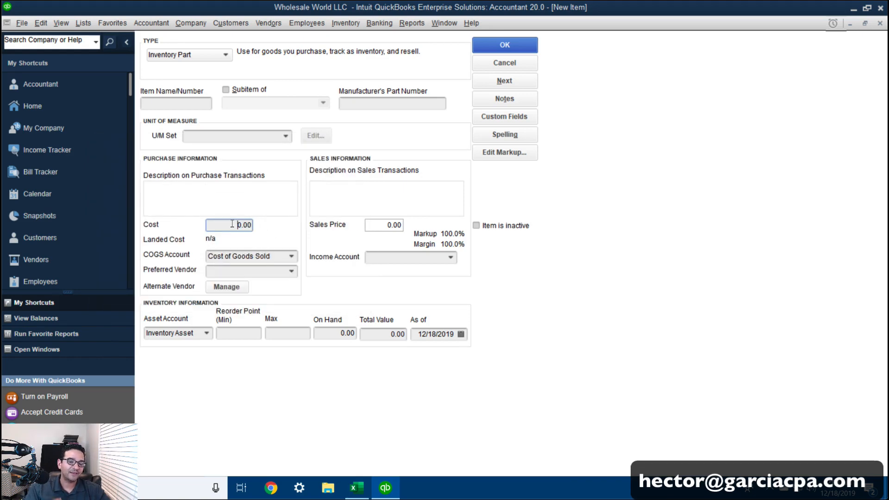
pyautogui.click(378, 225)
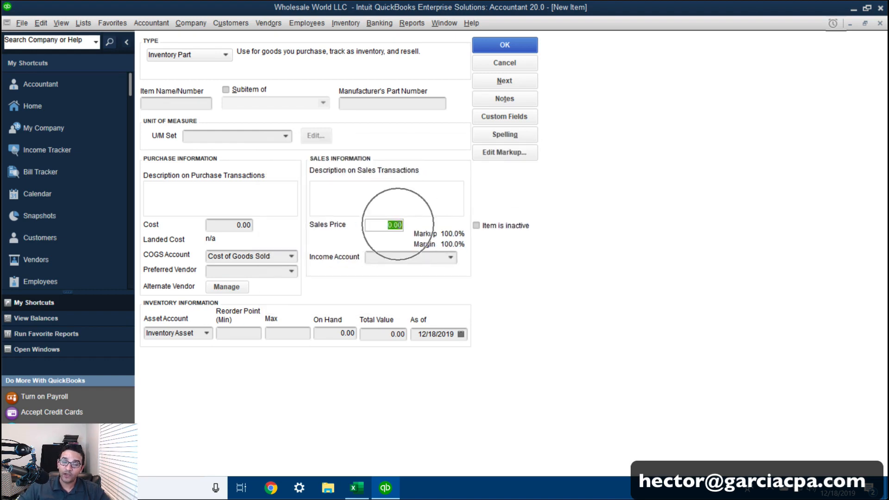
# Set the new item's COGS account to Cost of Goods Sold and its income account to Sales.
pyautogui.click(280, 257)
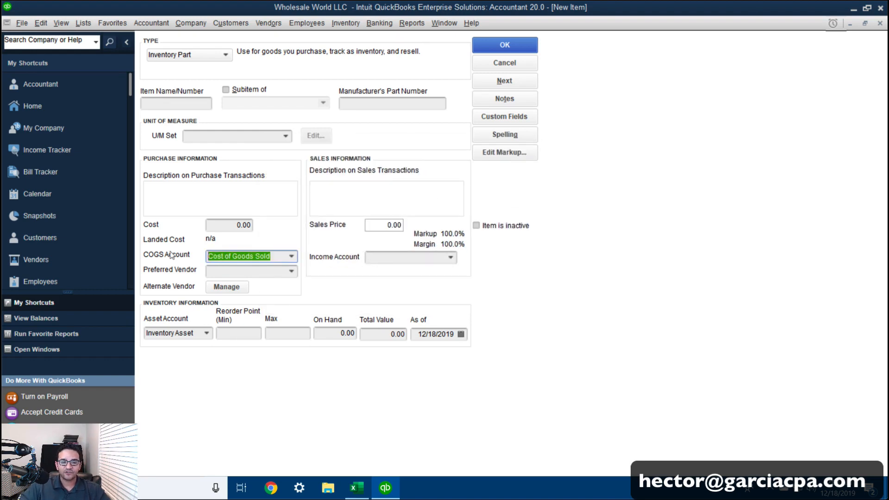
pyautogui.click(291, 256)
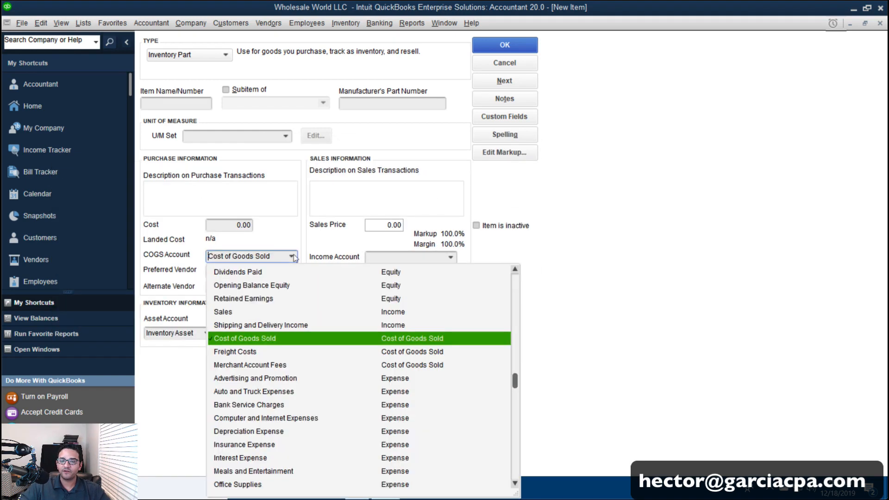
pyautogui.click(252, 341)
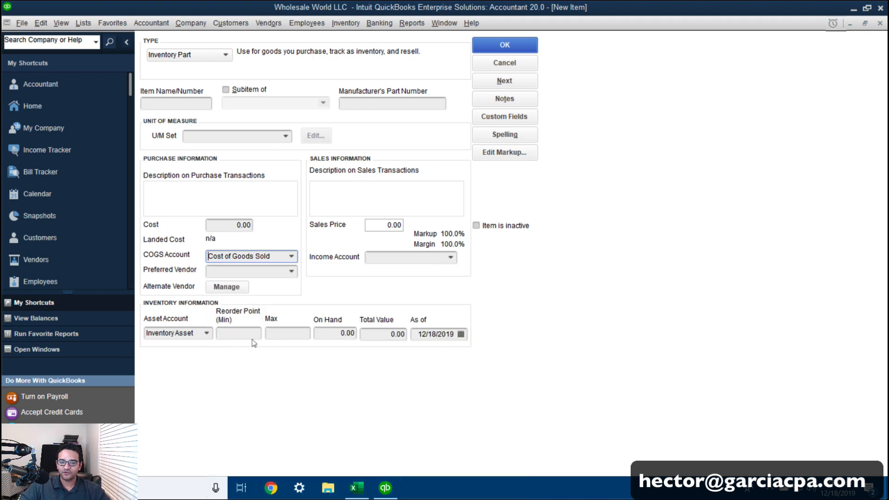
pyautogui.click(450, 258)
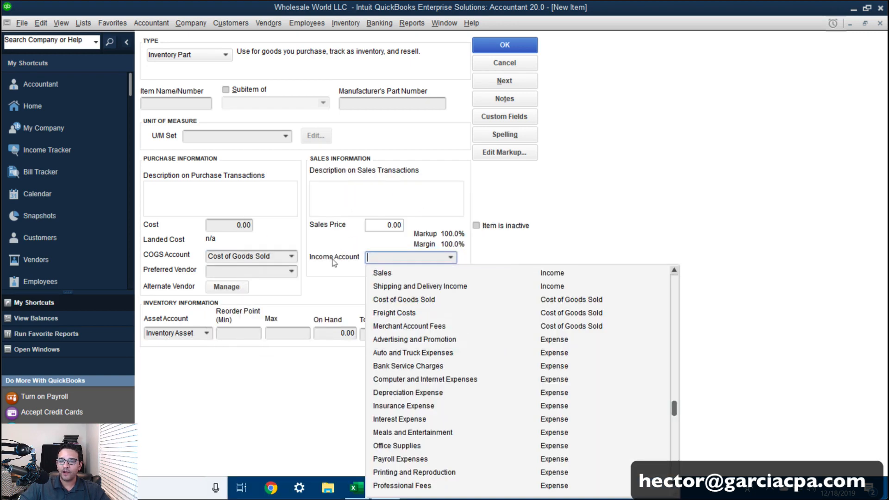
pyautogui.click(391, 274)
pyautogui.doubleClick(397, 258)
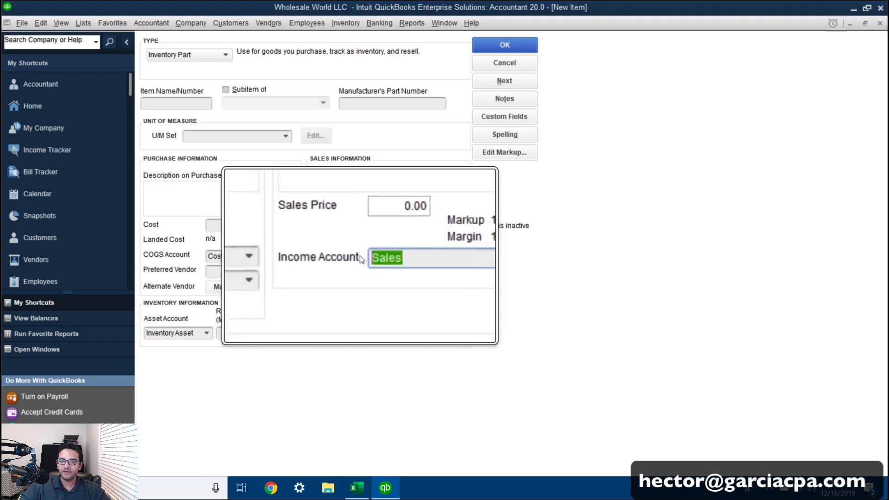
# Review the new item's asset account, preferred vendor, descriptions, manufacturer's part number and unit of measure options.
pyautogui.doubleClick(176, 334)
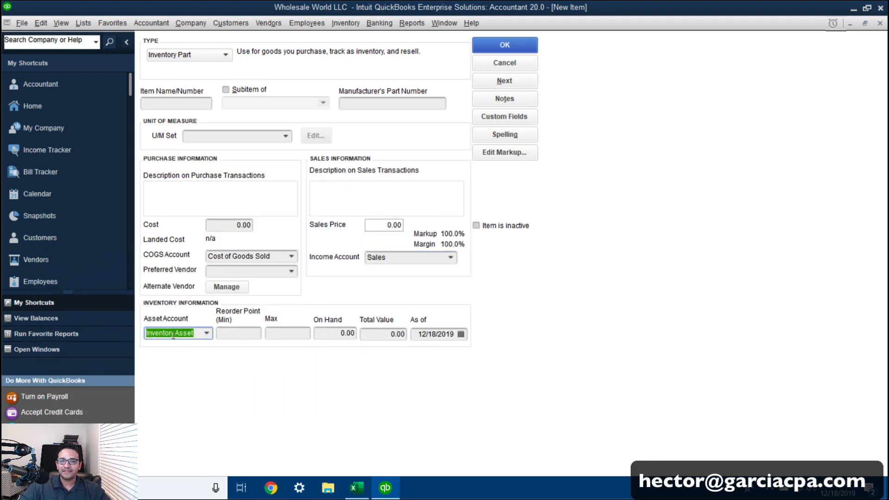
pyautogui.click(244, 273)
pyautogui.click(171, 185)
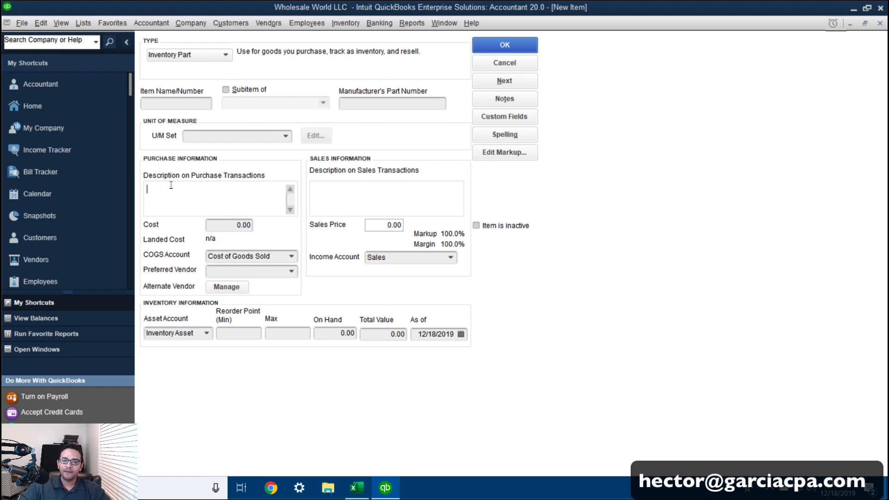
pyautogui.click(402, 194)
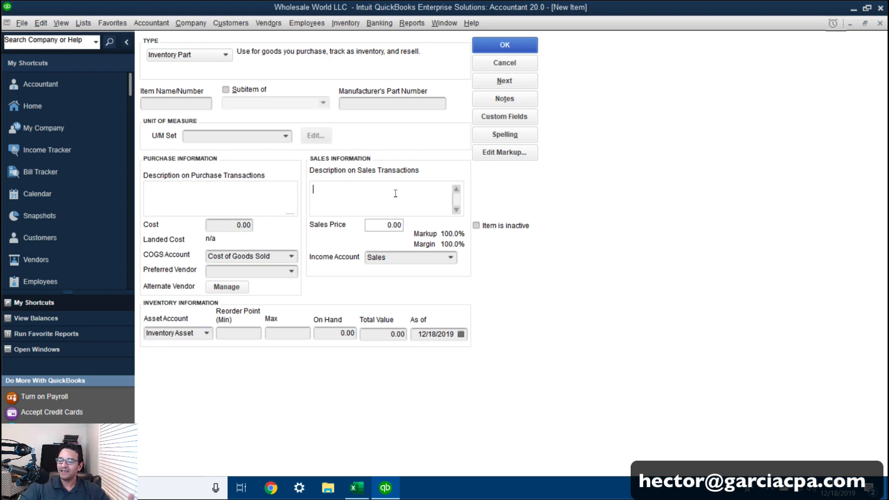
pyautogui.click(377, 102)
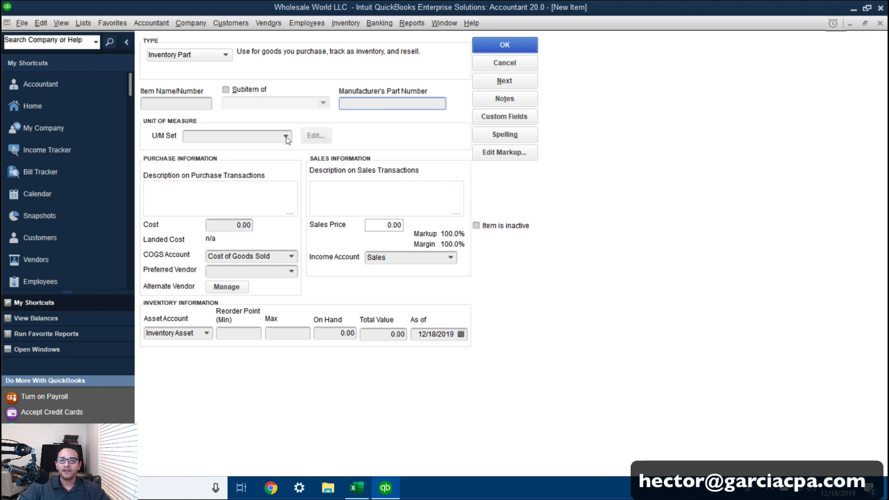
pyautogui.click(286, 136)
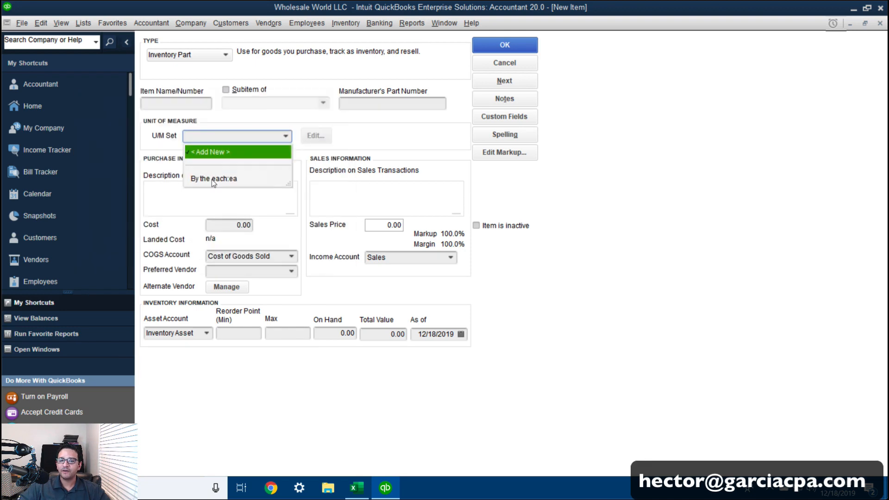
pyautogui.click(410, 147)
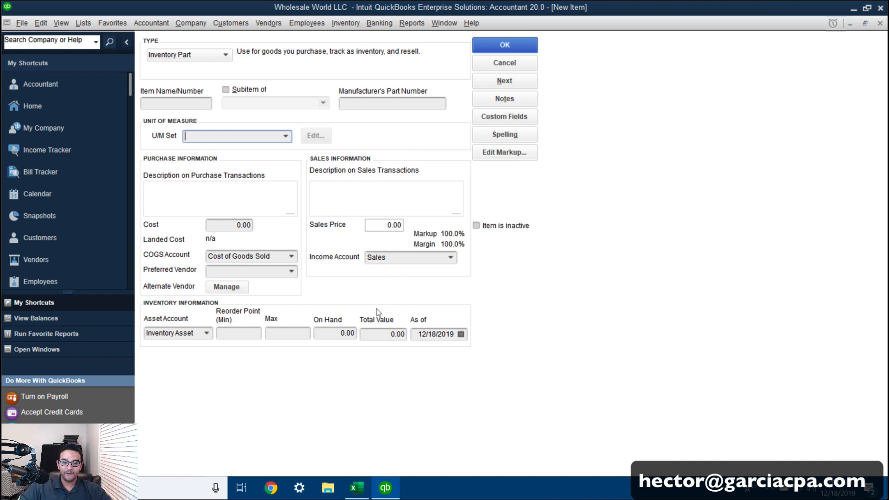
# Review the new item's on-hand quantity, total value and as-of date fields, and discard the item.
pyautogui.click(325, 334)
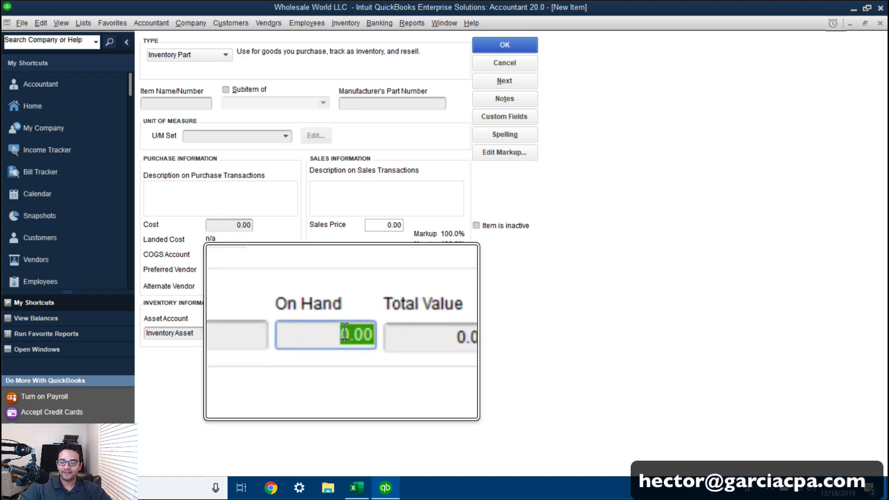
pyautogui.click(383, 332)
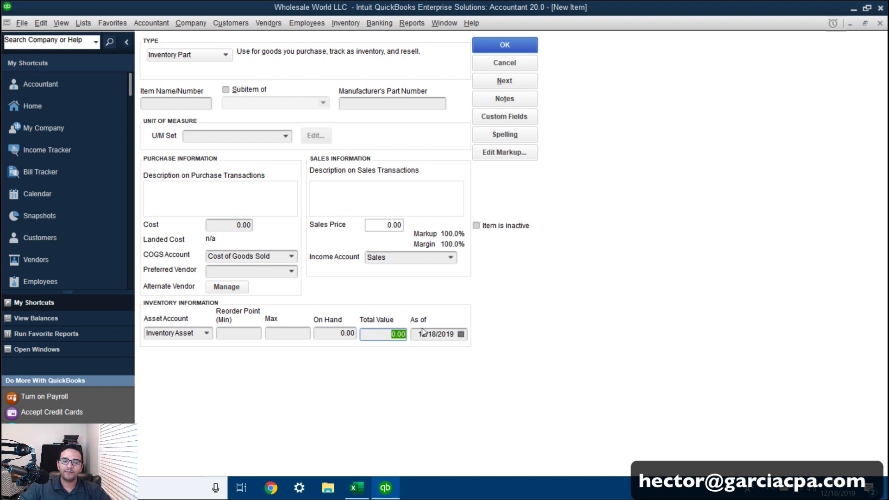
pyautogui.click(346, 333)
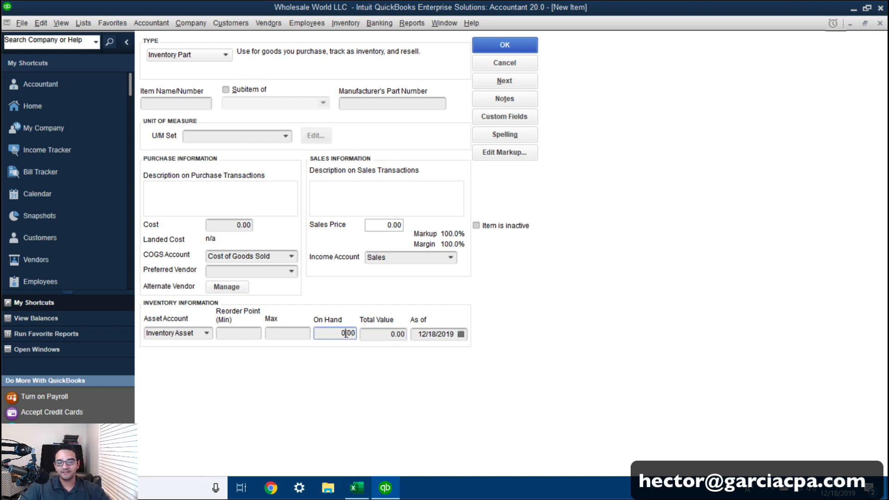
pyautogui.moveTo(329, 333); pyautogui.dragTo(411, 335)
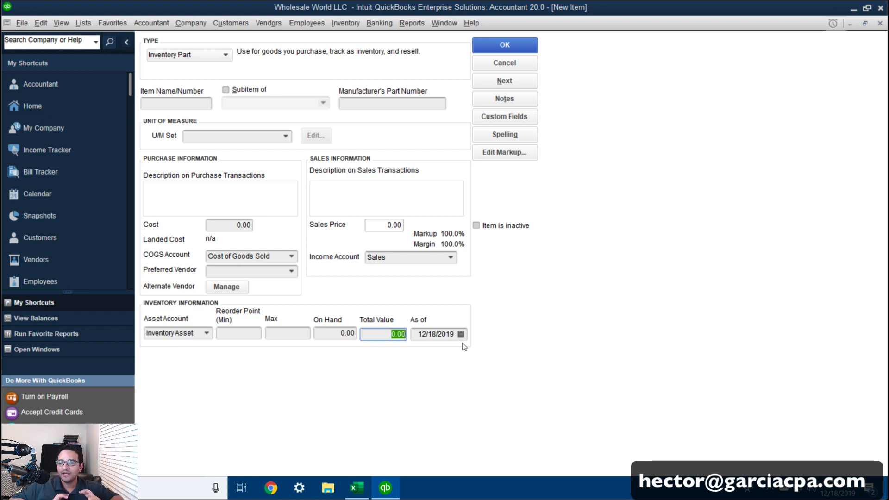
pyautogui.click(491, 63)
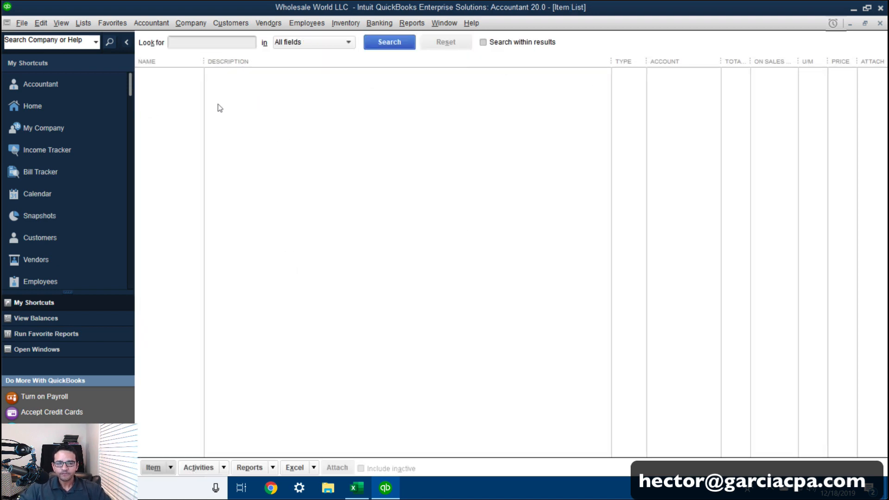
# Open Add/Edit Multiple List Entries and choose Inventory Parts as the list to edit.
pyautogui.click(87, 24)
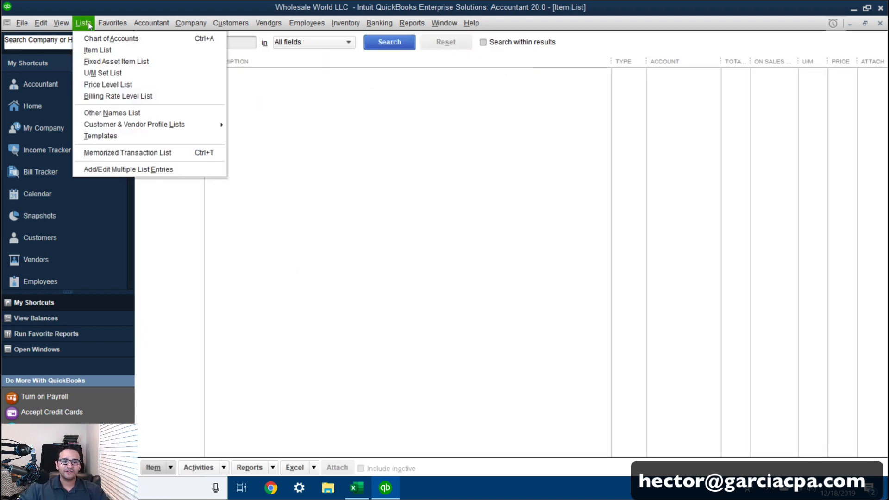
pyautogui.click(117, 170)
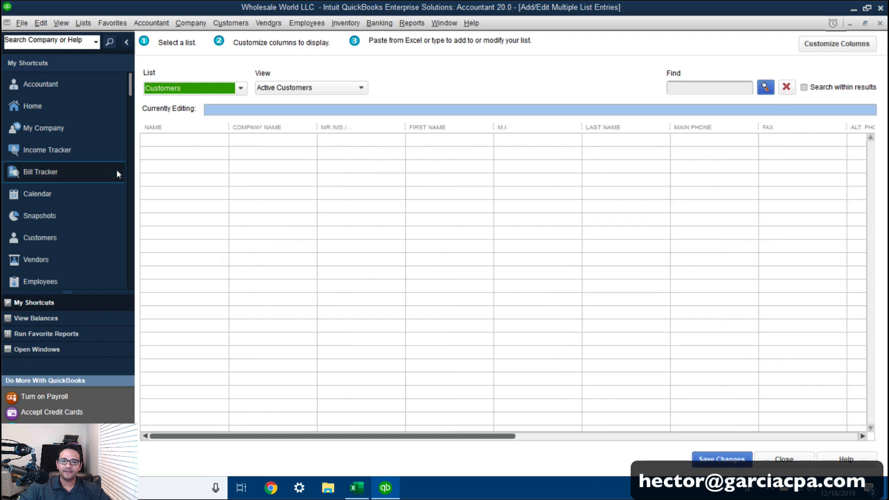
pyautogui.click(170, 95)
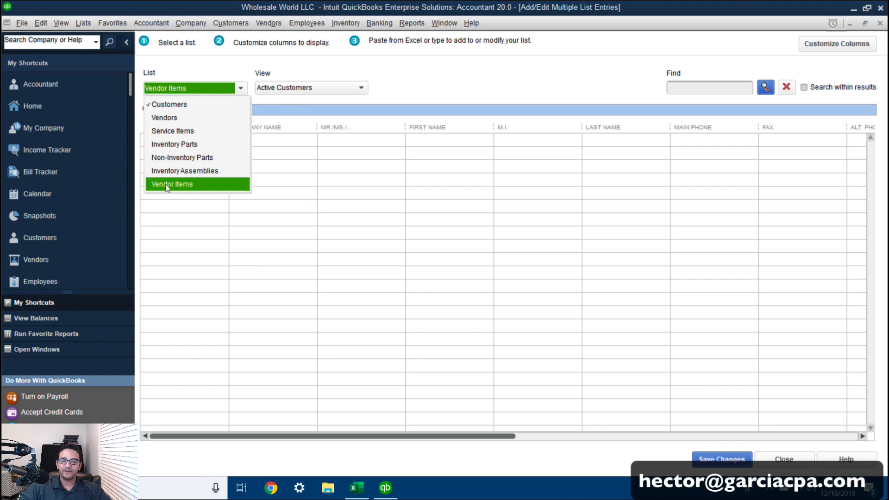
pyautogui.click(465, 95)
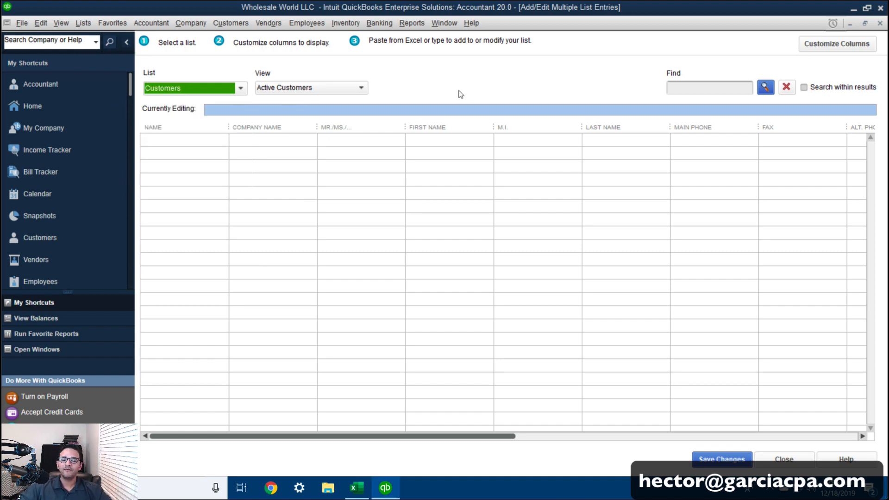
pyautogui.click(174, 93)
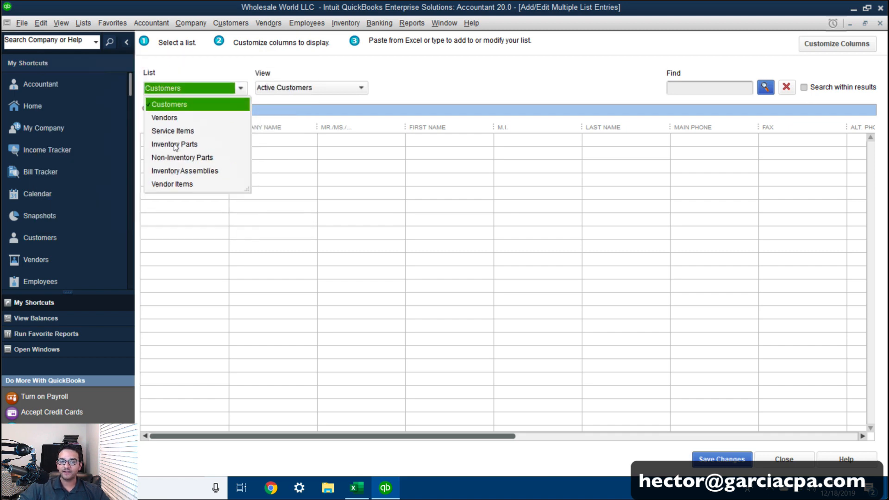
pyautogui.click(175, 144)
pyautogui.click(175, 127)
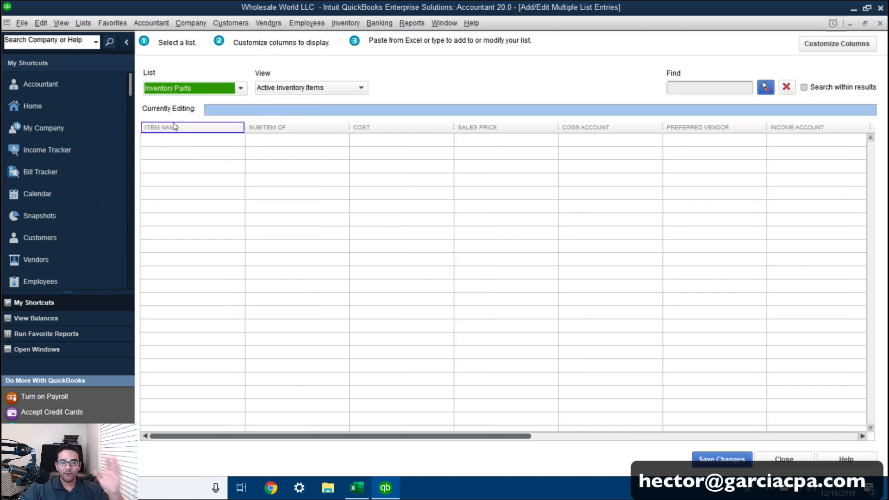
# Set the view to All Inventory Items and start a new entry in the first row's item name.
pyautogui.click(305, 89)
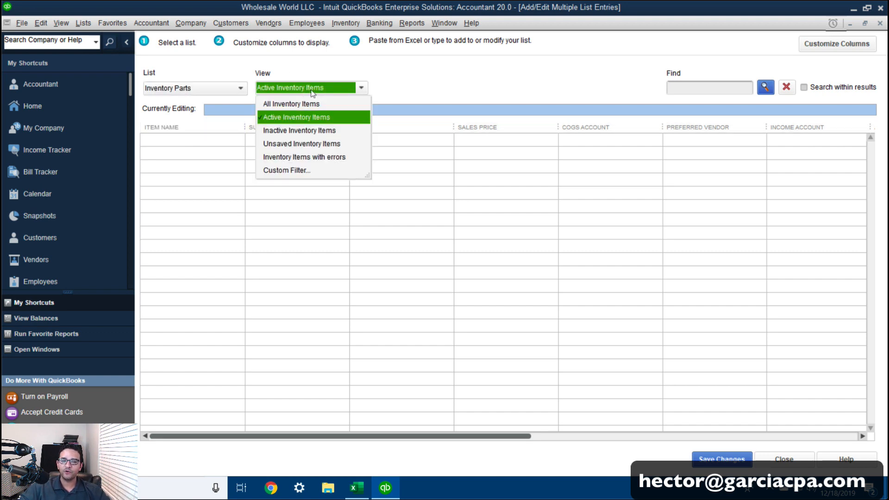
pyautogui.click(306, 105)
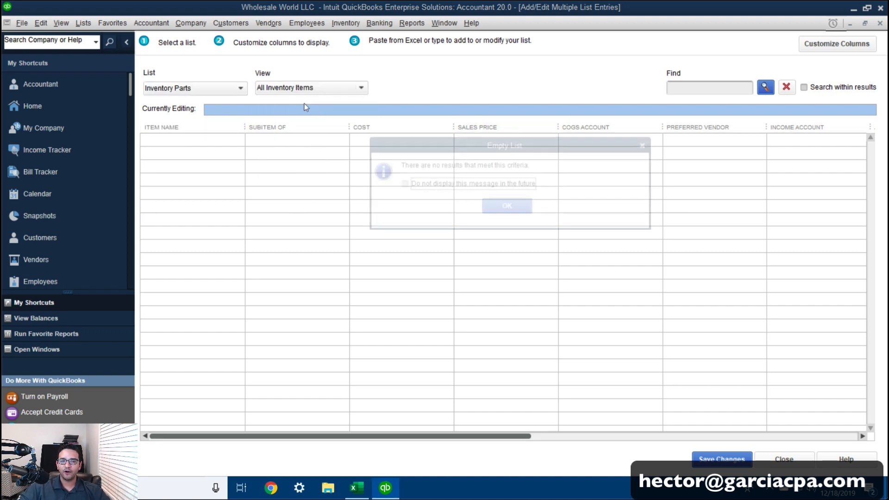
pyautogui.click(522, 210)
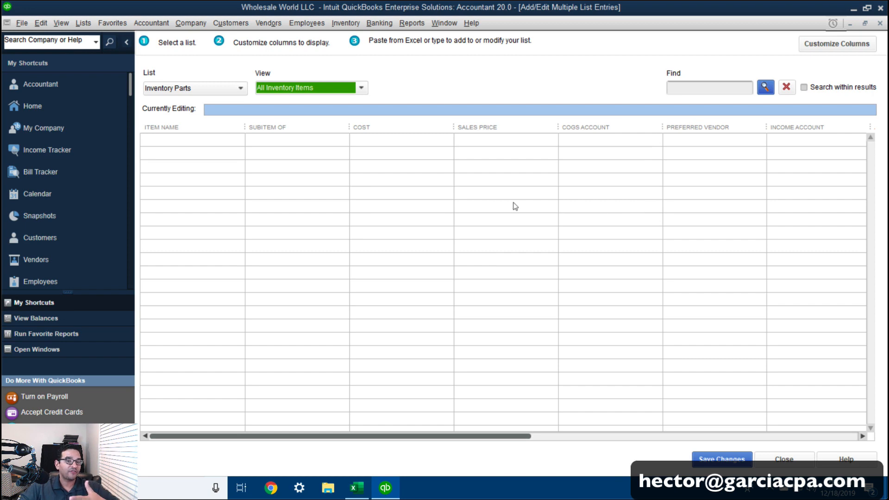
pyautogui.click(296, 88)
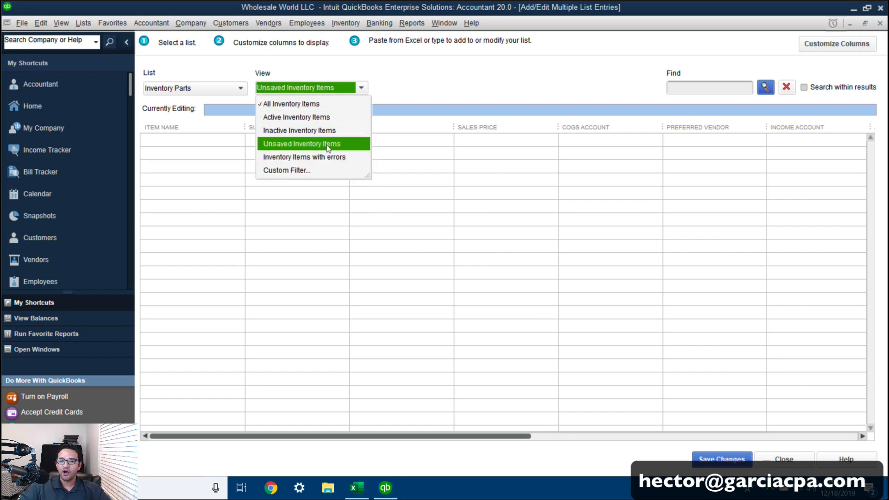
pyautogui.click(308, 103)
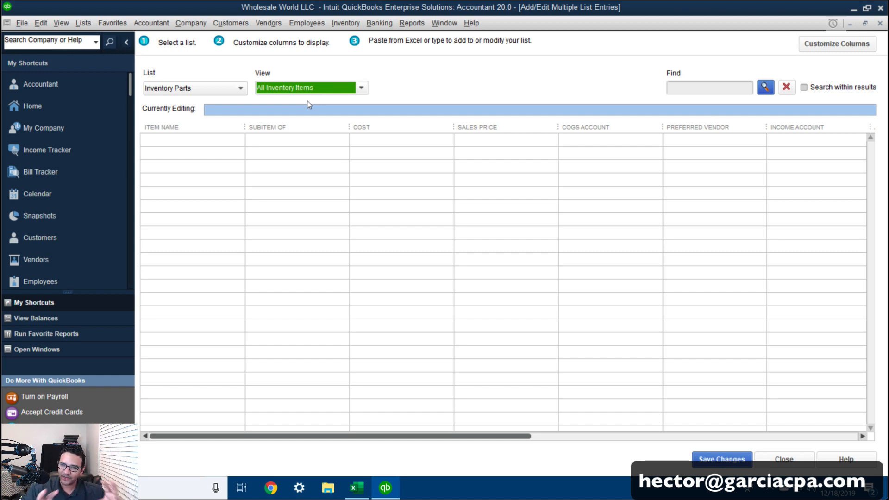
pyautogui.click(220, 138)
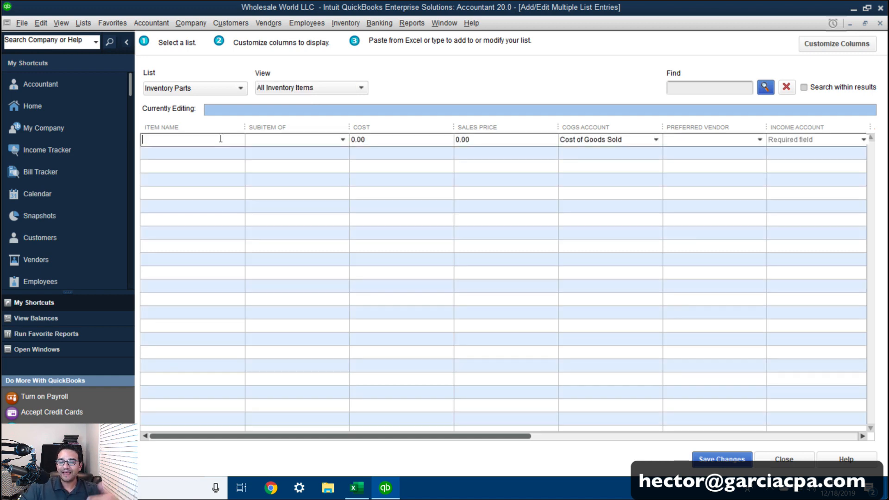
# Switch to the Excel price list and review its part number, maker, description, on-hand, cost and MSRP columns.
pyautogui.click(357, 488)
pyautogui.click(396, 280)
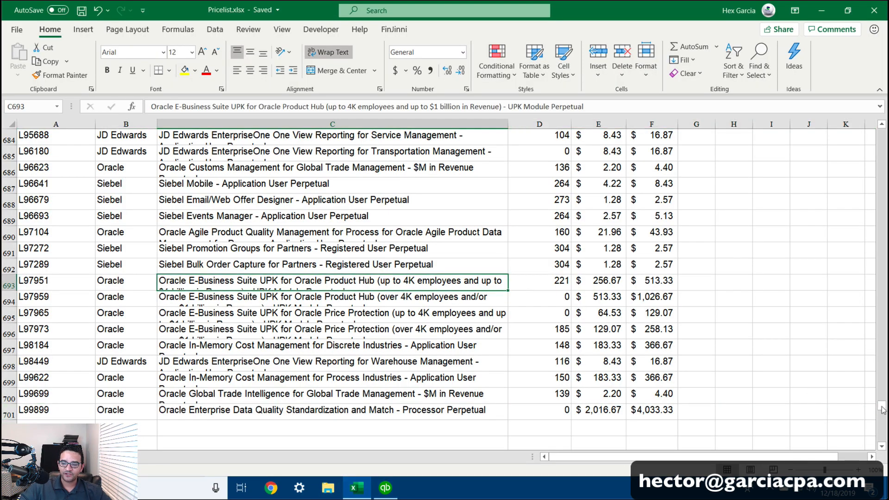
pyautogui.moveTo(882, 410); pyautogui.dragTo(881, 133)
pyautogui.click(45, 119)
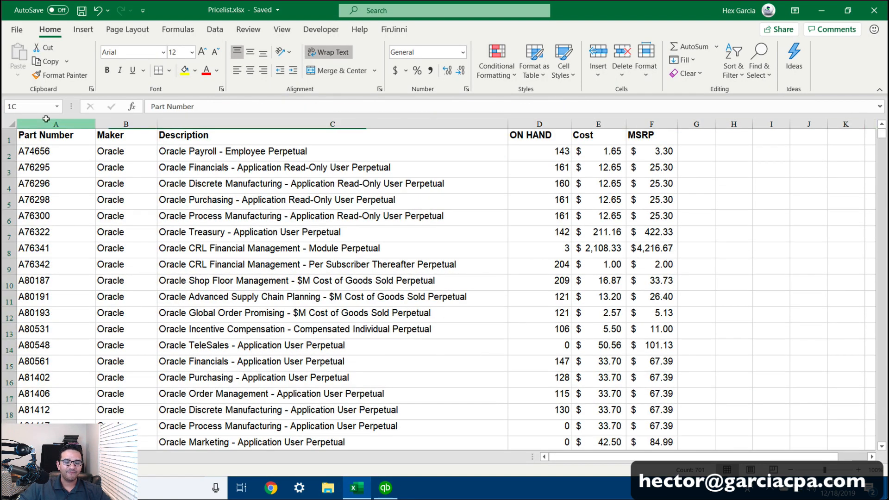
pyautogui.click(117, 121)
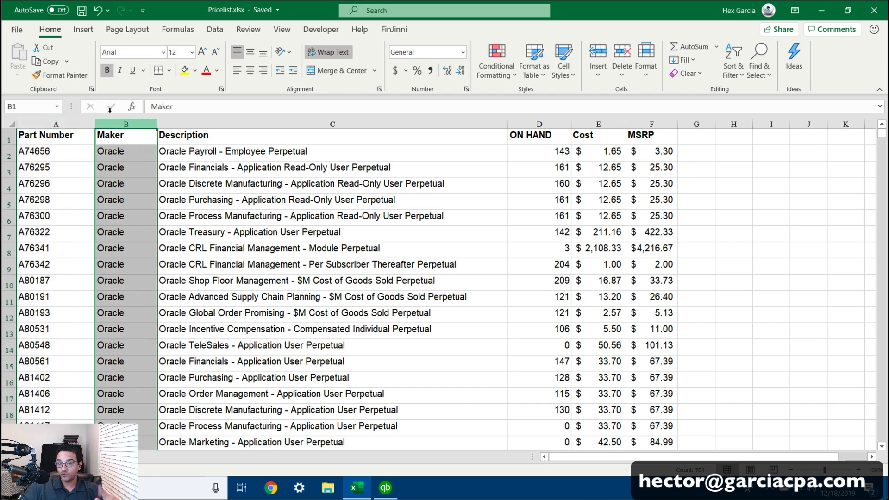
pyautogui.click(214, 113)
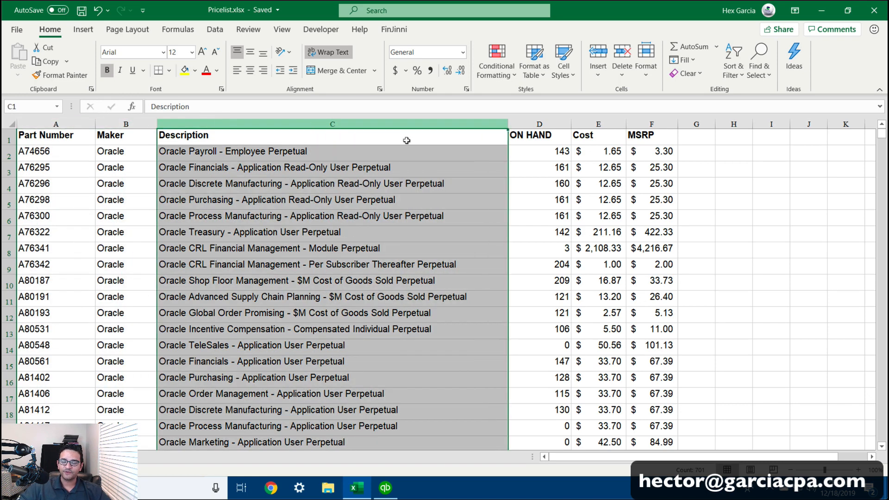
pyautogui.click(537, 121)
pyautogui.click(593, 112)
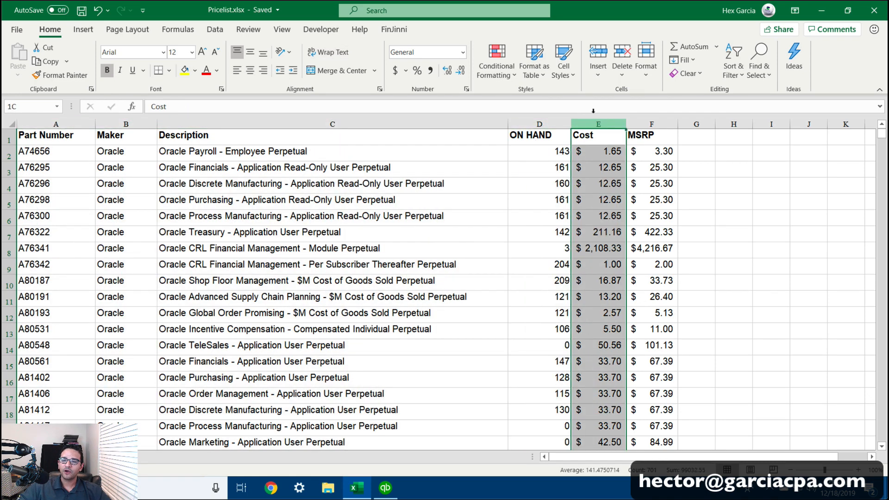
pyautogui.click(652, 111)
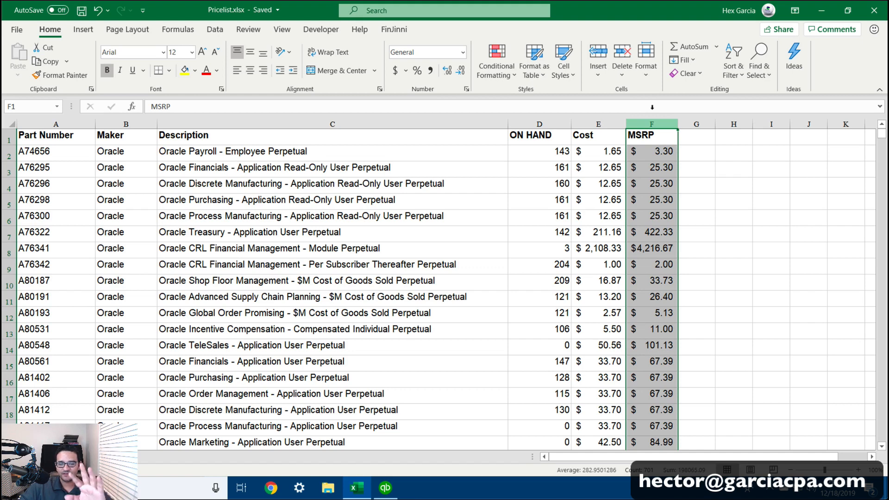
# Insert an empty column between the Description and ON HAND columns.
pyautogui.click(533, 122)
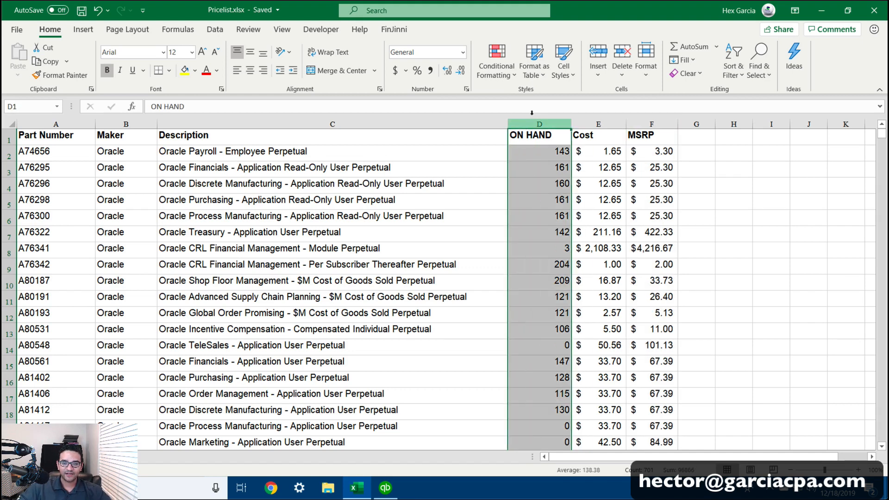
pyautogui.rightClick(542, 126)
pyautogui.click(571, 222)
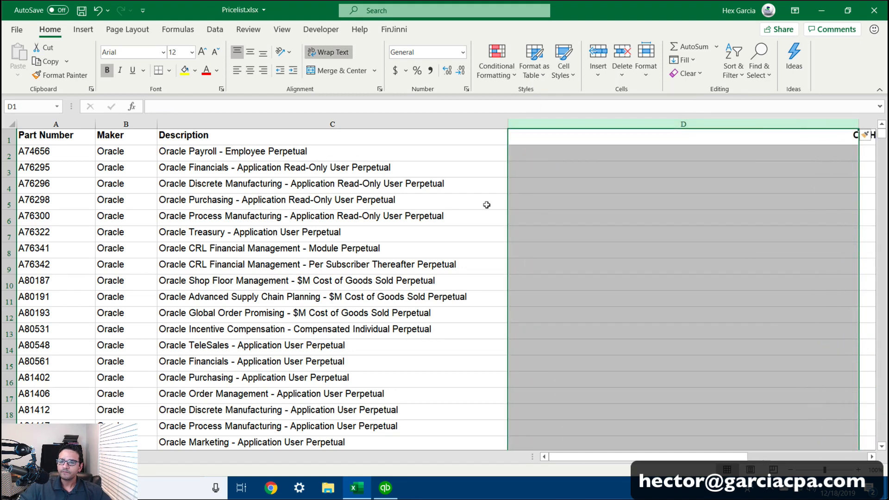
pyautogui.click(540, 201)
# Copy the whole Description column and paste its values into the empty column D.
pyautogui.click(211, 124)
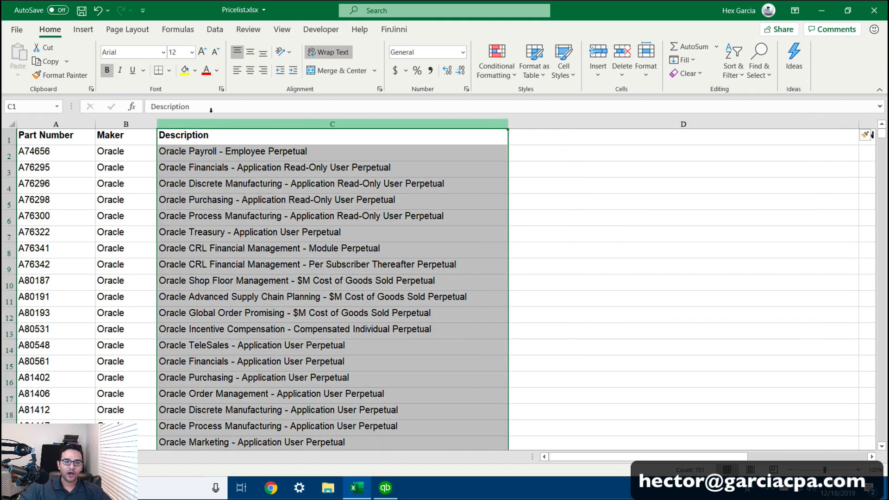
pyautogui.rightClick(211, 123)
pyautogui.click(248, 146)
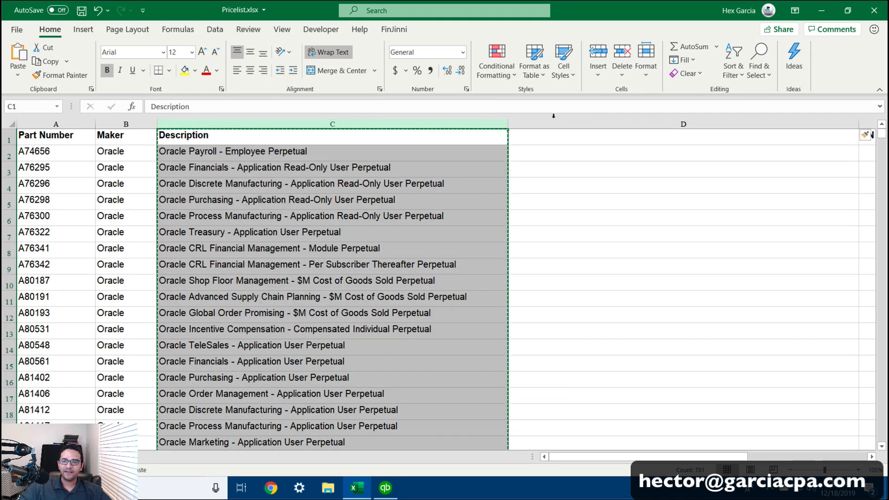
pyautogui.click(561, 121)
pyautogui.rightClick(564, 122)
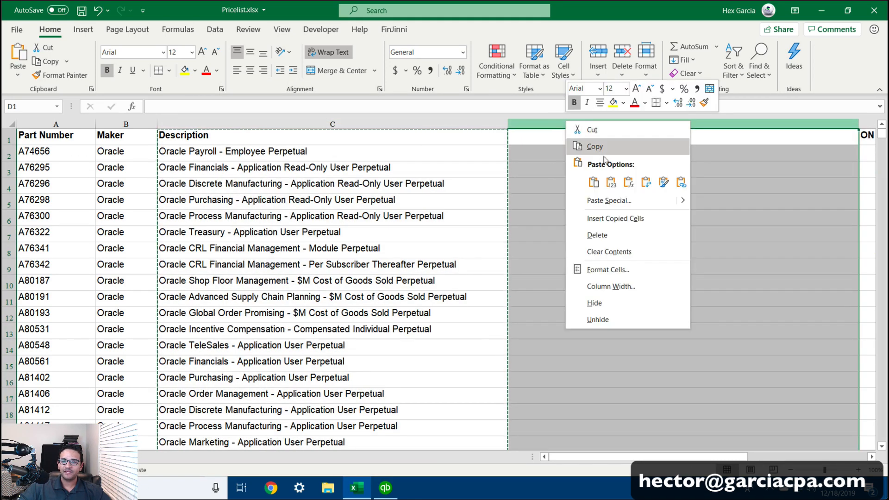
pyautogui.click(612, 181)
pyautogui.click(438, 197)
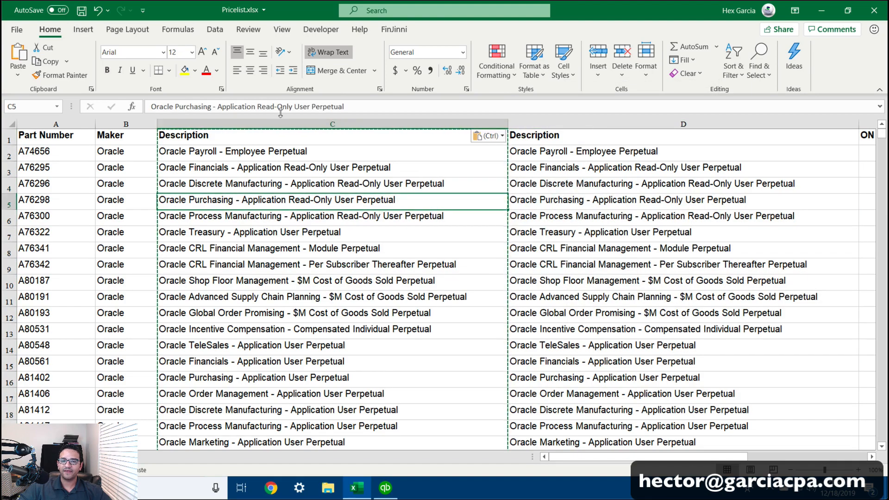
# Review the price list's part number, maker, both description, on-hand, cost and MSRP columns, comparing the first item's cost with its MSRP.
pyautogui.click(333, 124)
pyautogui.click(570, 122)
pyautogui.click(245, 180)
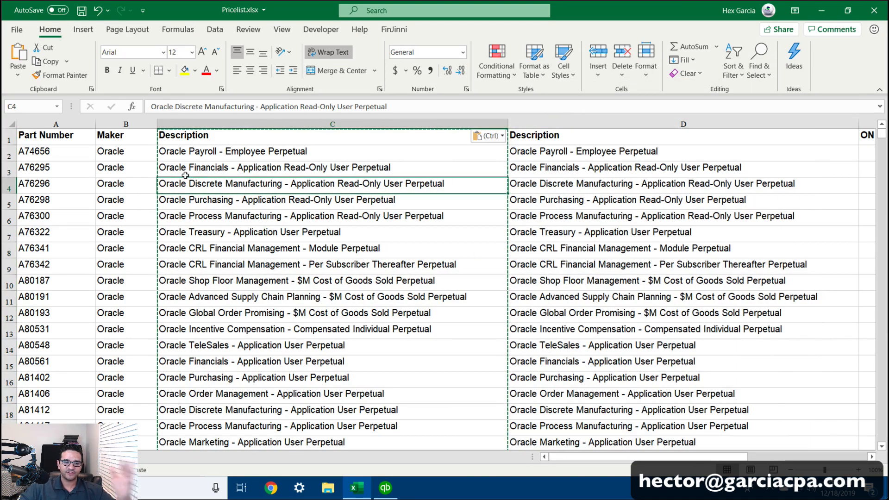
pyautogui.click(550, 178)
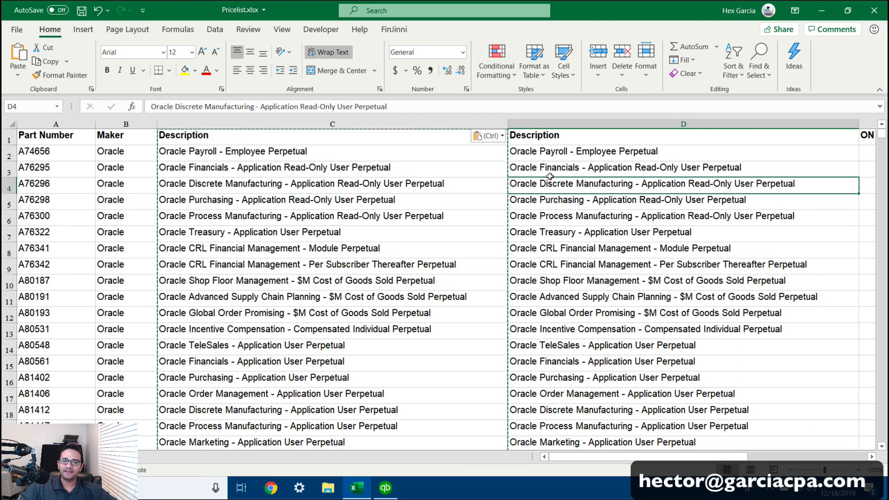
pyautogui.click(46, 123)
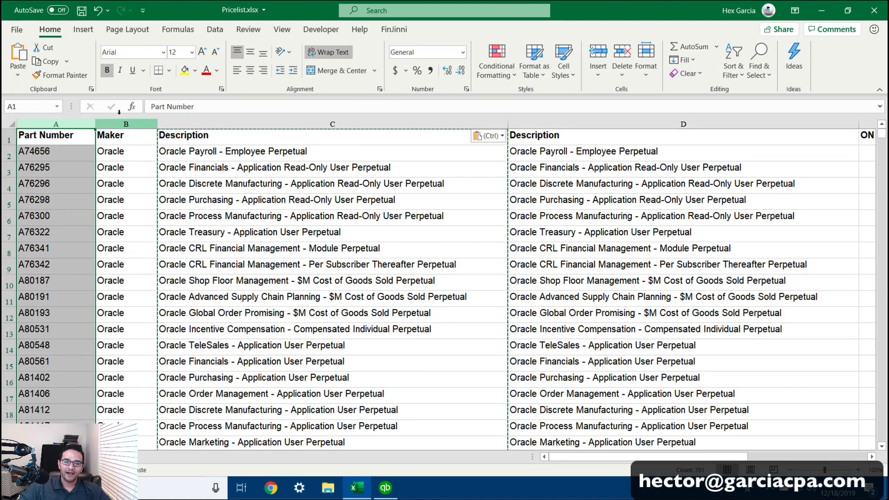
pyautogui.click(119, 122)
pyautogui.click(238, 125)
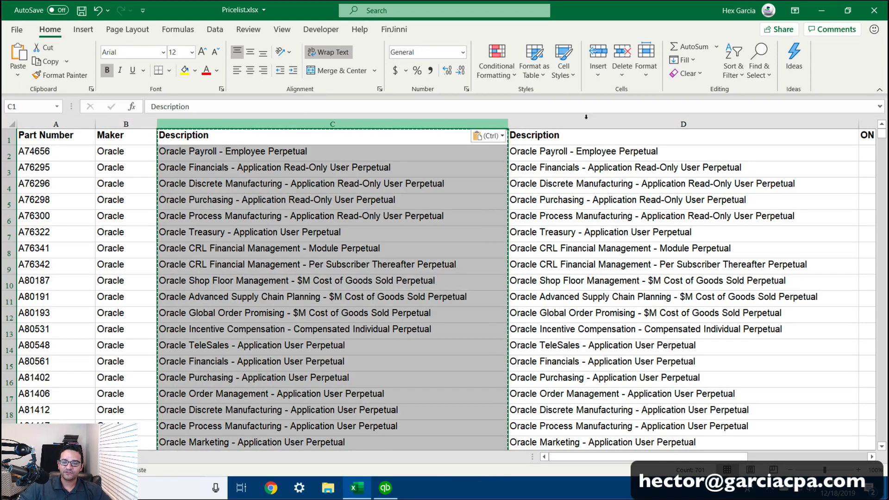
pyautogui.click(603, 124)
pyautogui.hscroll(2, 680, 219)
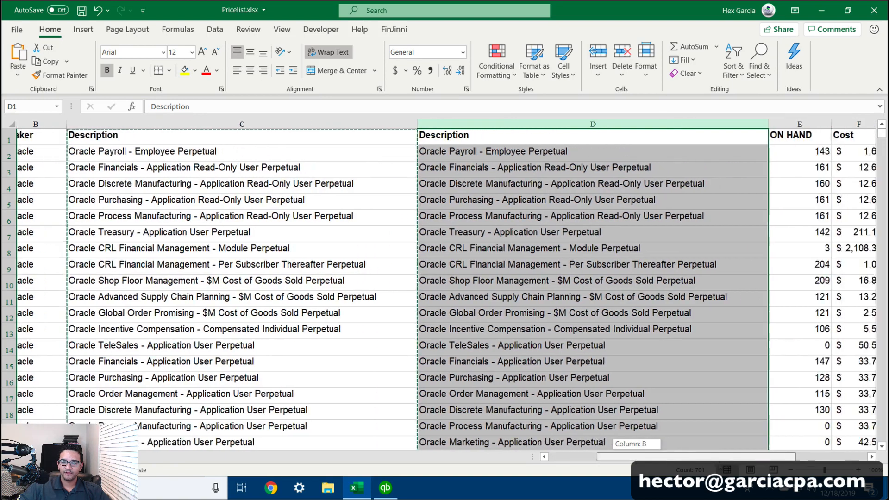
pyautogui.click(749, 124)
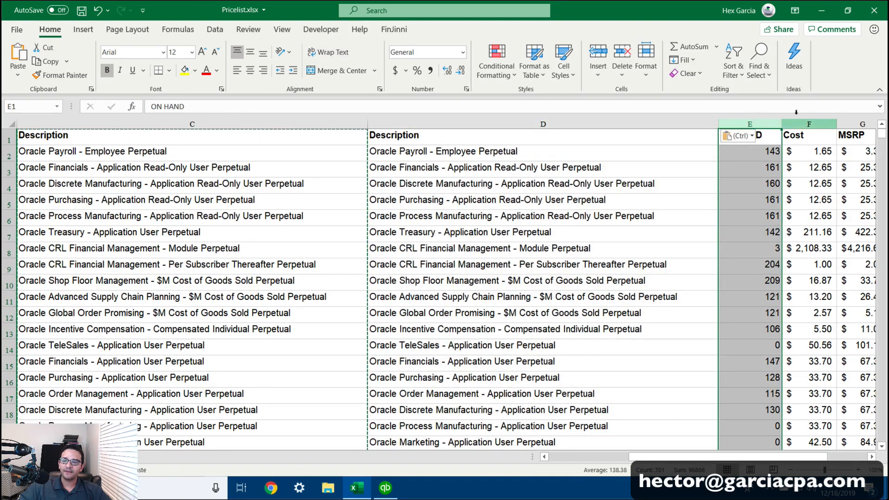
pyautogui.click(799, 124)
pyautogui.click(862, 124)
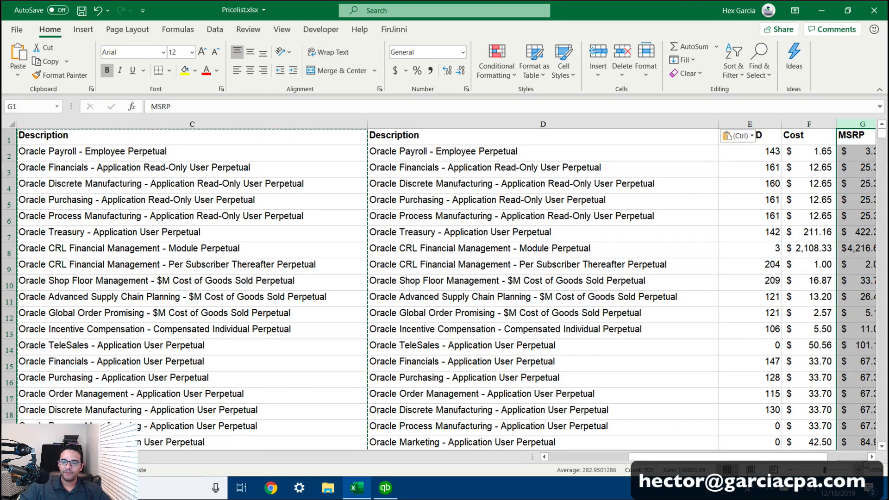
pyautogui.click(872, 456)
pyautogui.click(510, 148)
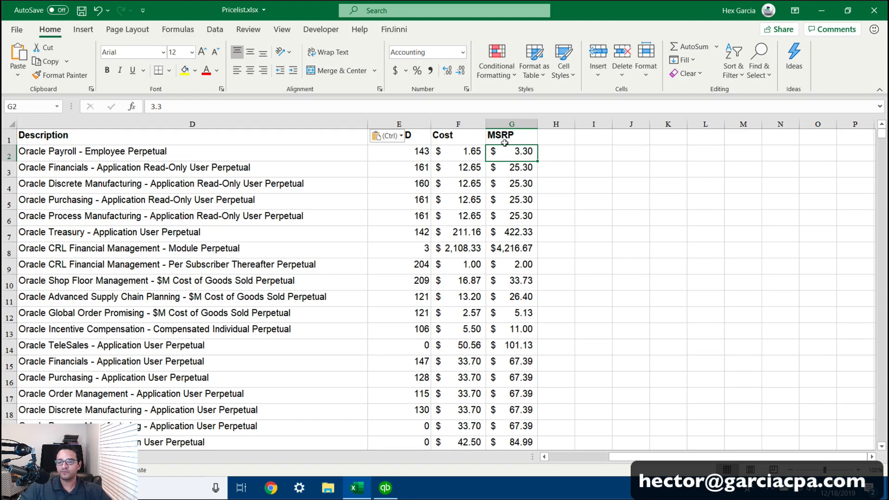
pyautogui.click(460, 147)
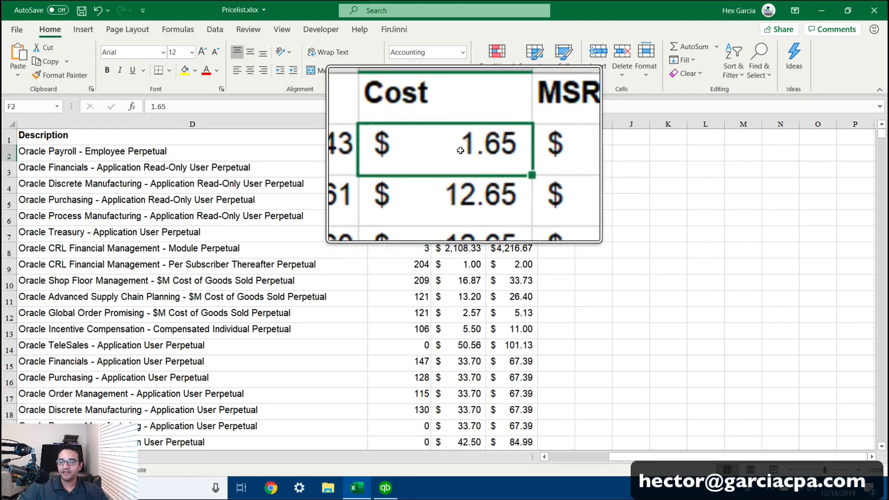
pyautogui.press('ctrl')
pyautogui.press('Escape')
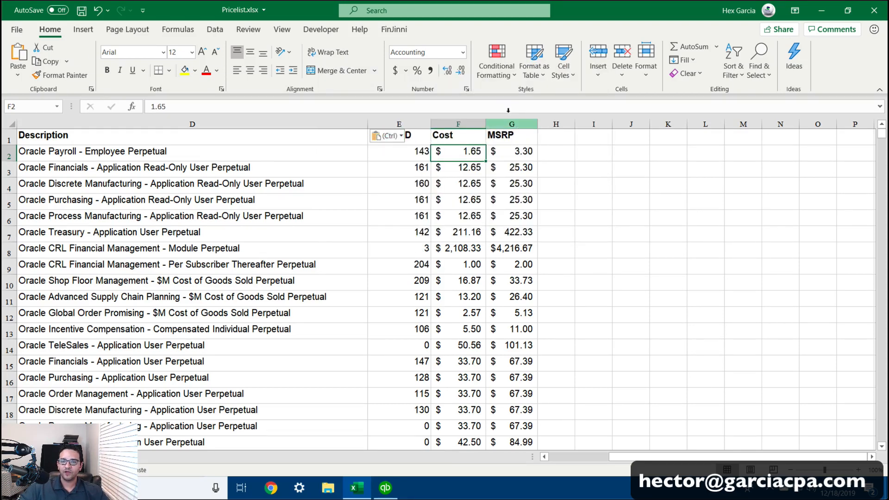
# Delete the MSRP column from the price list.
pyautogui.click(512, 124)
pyautogui.rightClick(518, 124)
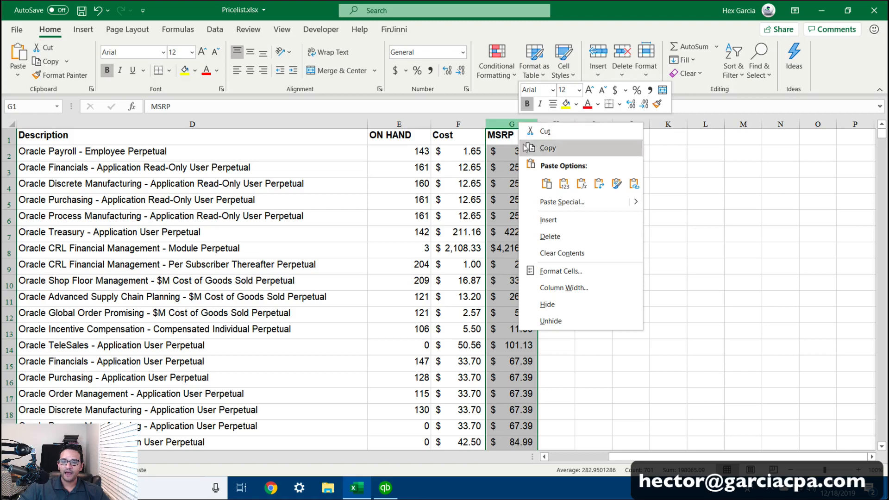
pyautogui.click(561, 238)
pyautogui.moveTo(520, 115); pyautogui.dragTo(532, 115)
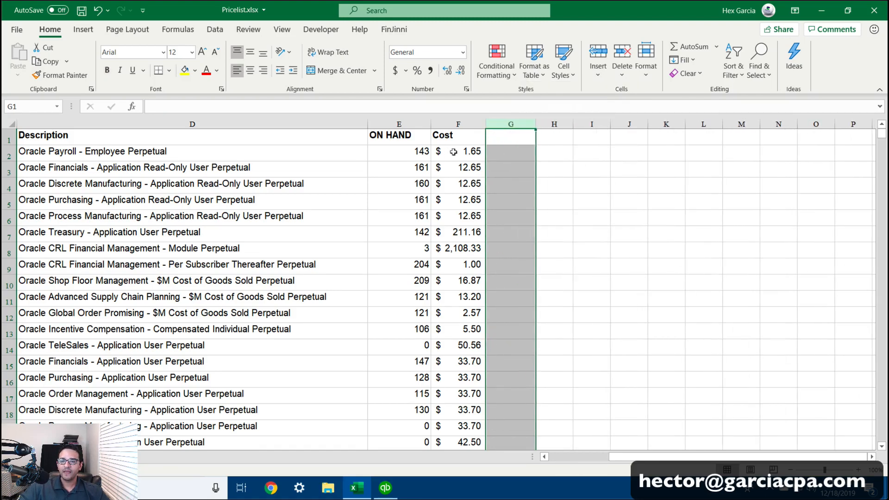
# Enter the formula =F2*2 in cell G2 to calculate the first item's price as double its cost.
pyautogui.click(454, 151)
pyautogui.click(514, 153)
pyautogui.write('=')
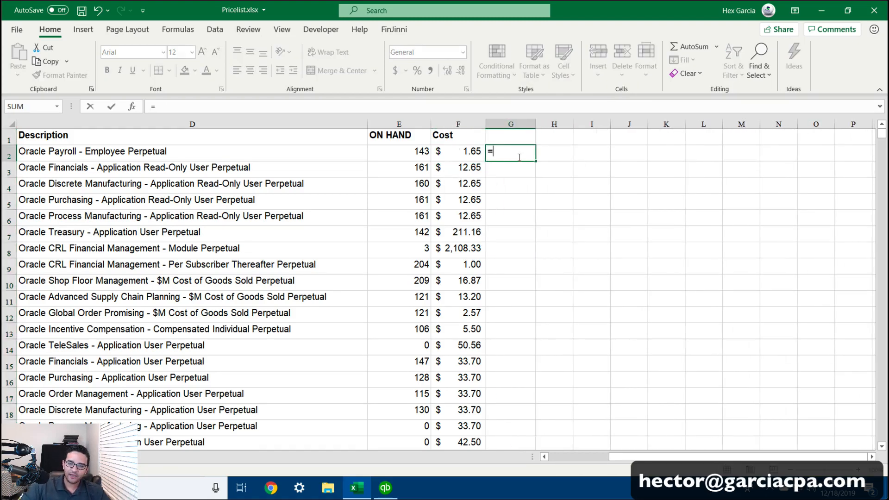
pyautogui.click(465, 151)
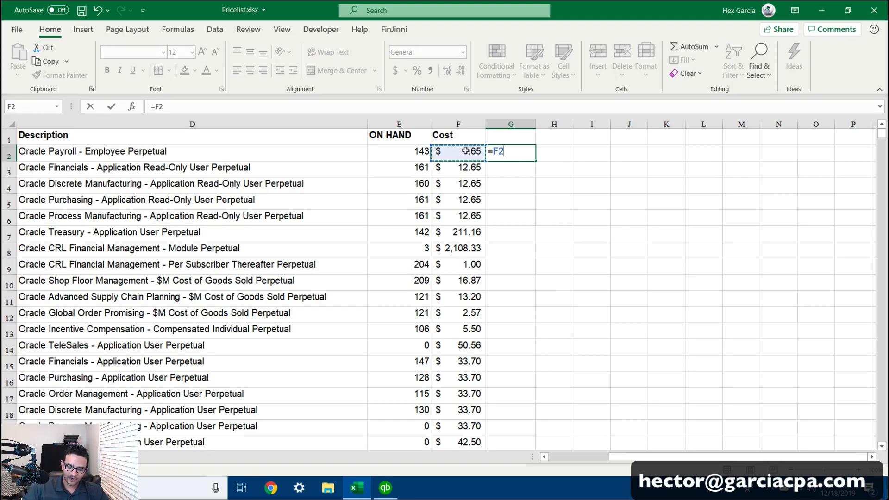
pyautogui.write('*2')
pyautogui.press('Return')
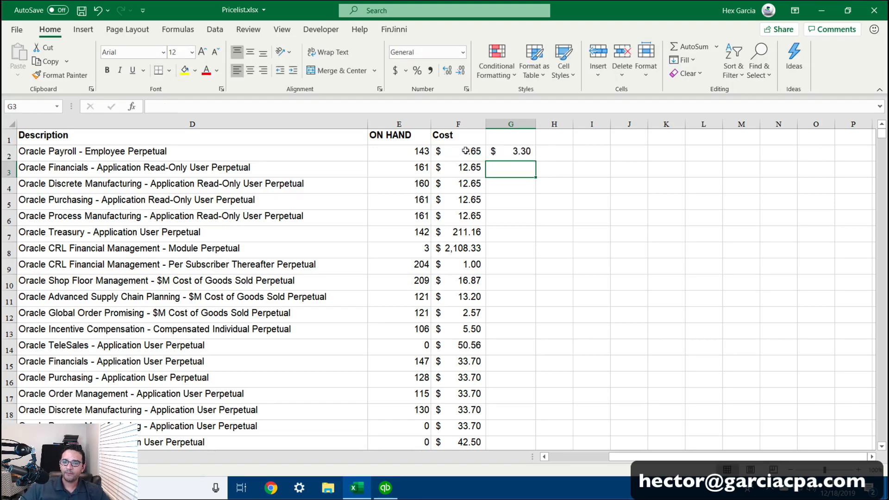
# Fill the G2 price formula down through all item rows and autofit the width of column G.
pyautogui.click(511, 152)
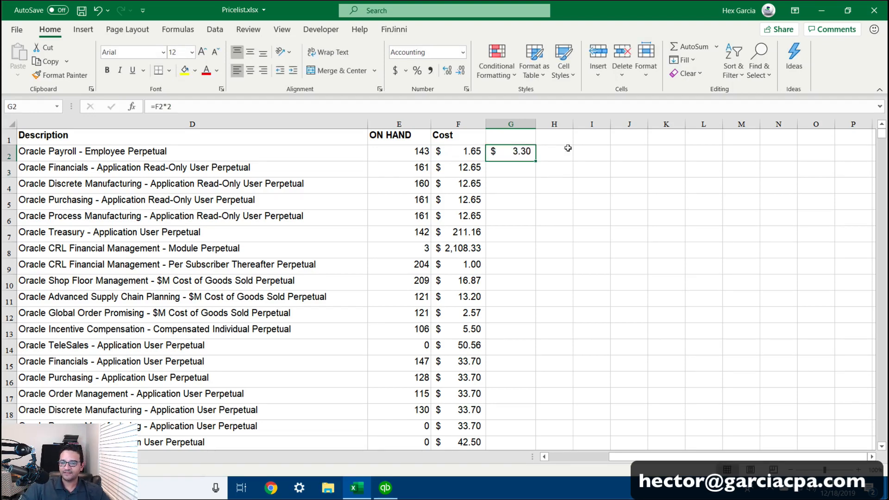
pyautogui.doubleClick(531, 156)
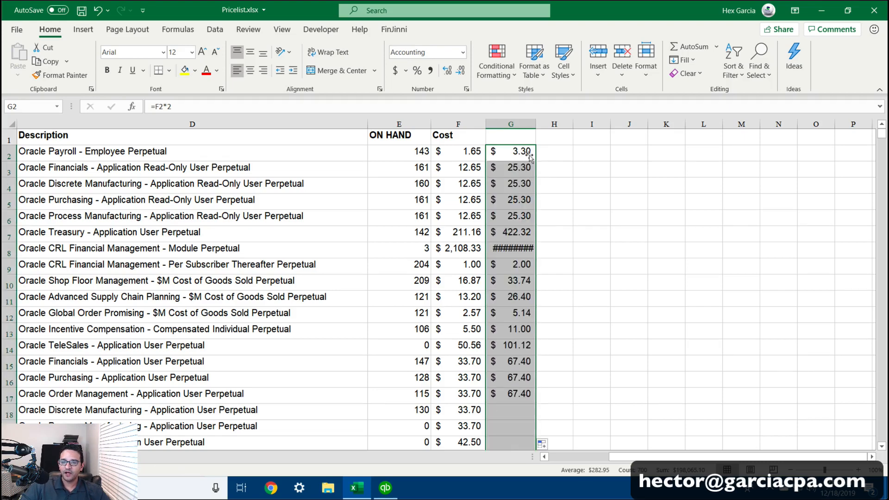
pyautogui.click(539, 123)
pyautogui.doubleClick(529, 119)
pyautogui.click(566, 234)
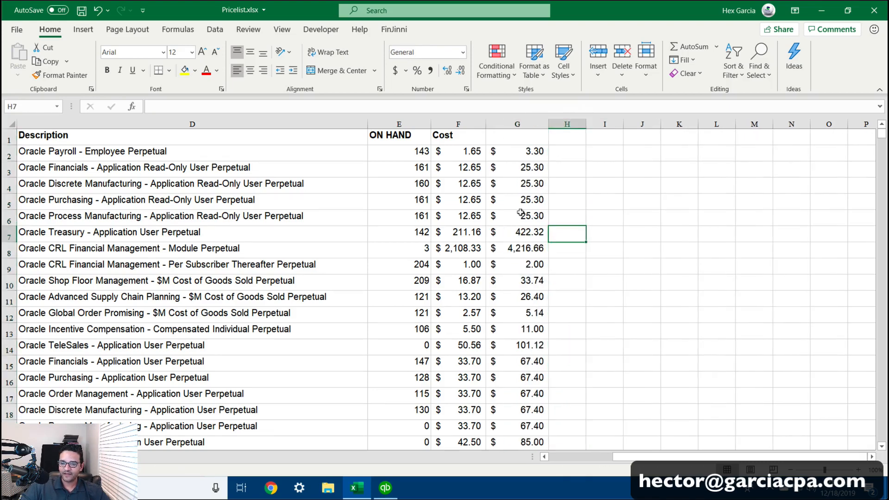
# Enter the heading Price in cell G1 and make it bold.
pyautogui.click(512, 133)
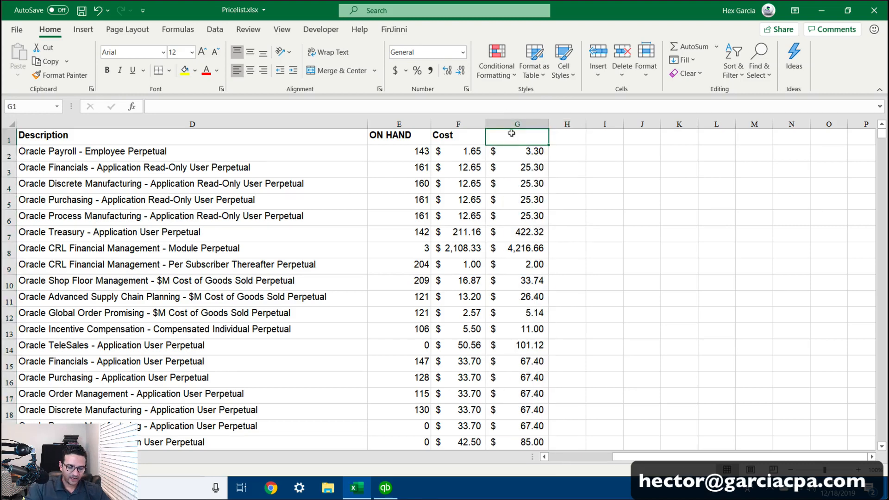
pyautogui.write('Price')
pyautogui.press('Return')
pyautogui.click(511, 134)
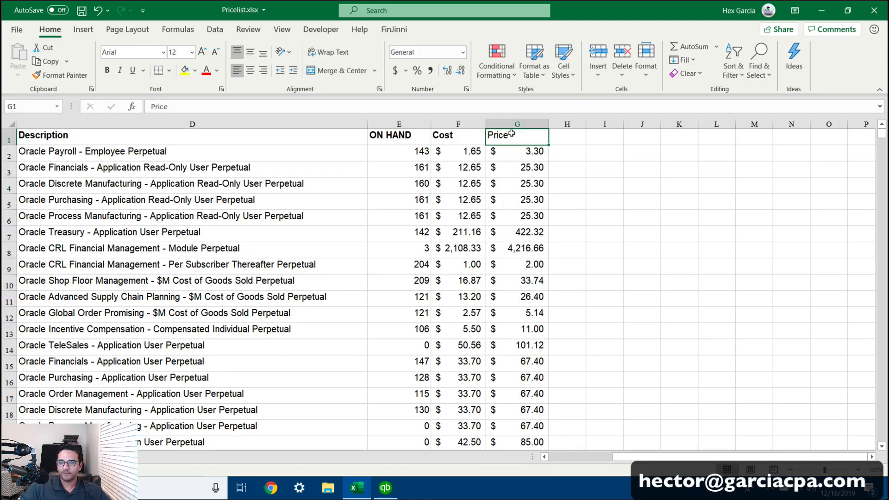
pyautogui.click(107, 70)
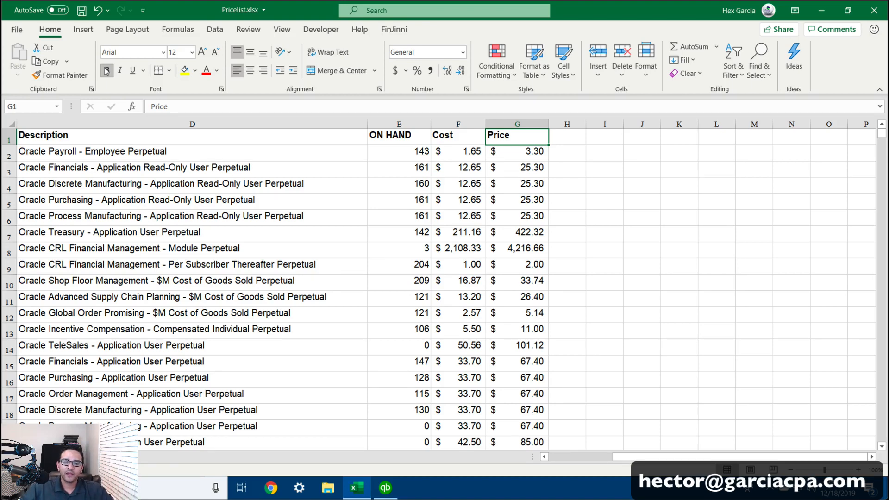
# Switch to QuickBooks and collapse the My Shortcuts sidebar to widen the Add/Edit Multiple List Entries grid.
pyautogui.click(599, 458)
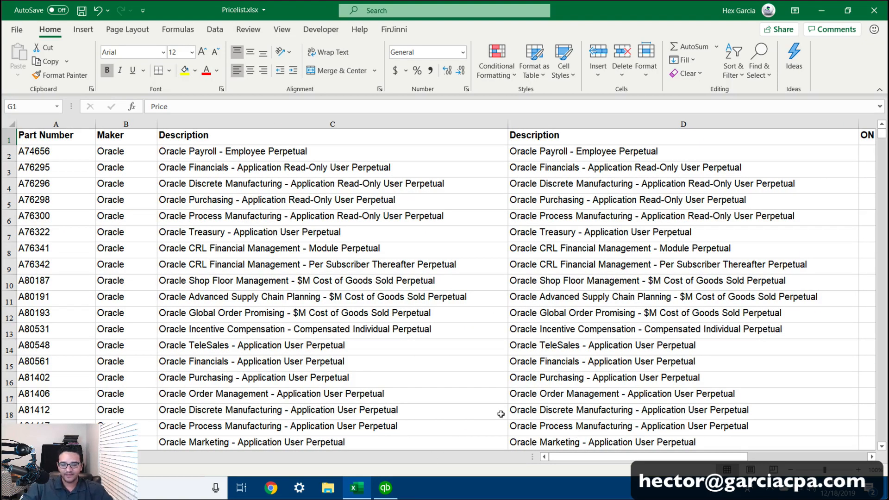
pyautogui.click(385, 488)
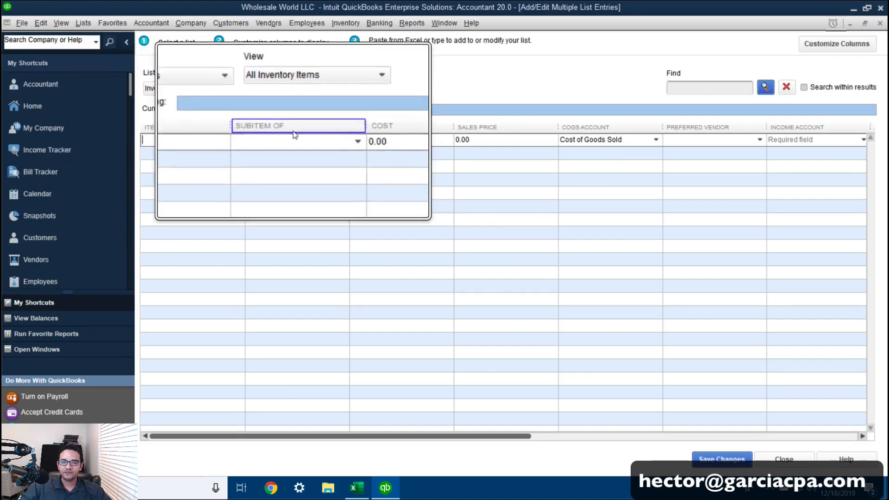
pyautogui.scroll(-3, 293, 131)
pyautogui.scroll(3, 382, 133)
pyautogui.scroll(-3, 382, 133)
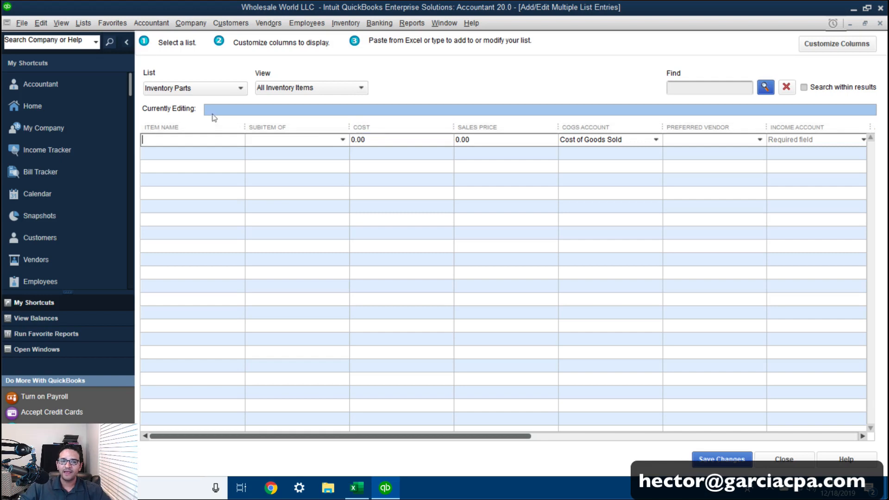
pyautogui.scroll(4, 109, 103)
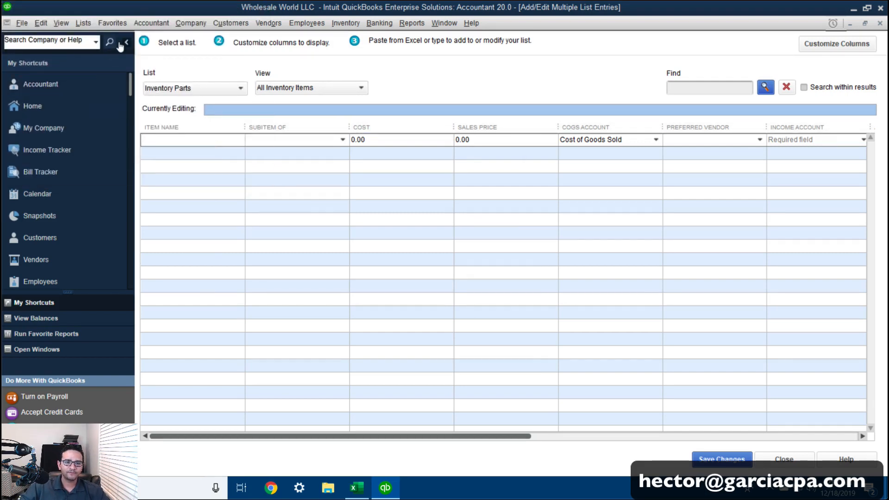
pyautogui.click(123, 40)
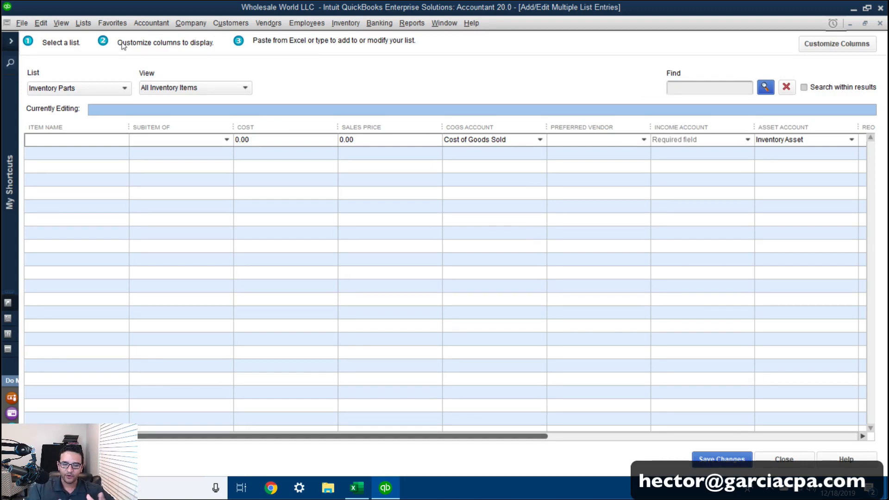
# Customize the grid's columns, removing Subitem of, Cost, Sales Price and Preferred Vendor from the chosen columns.
pyautogui.click(831, 45)
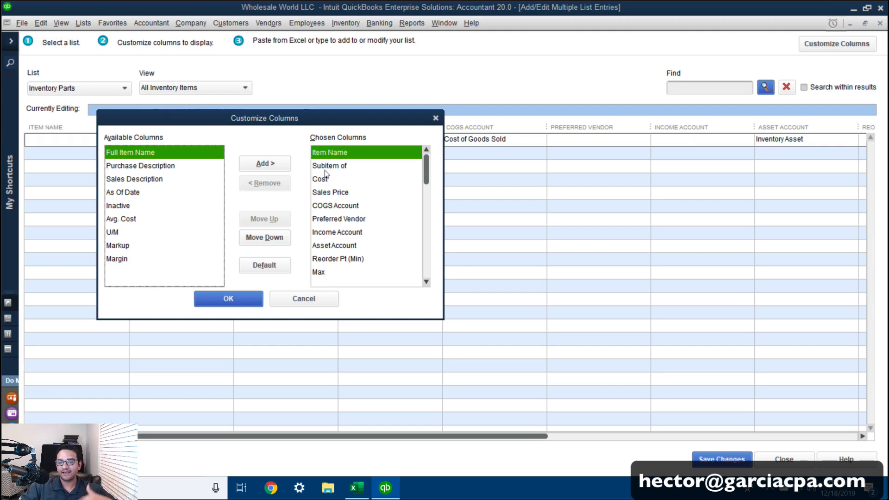
pyautogui.click(344, 168)
pyautogui.click(266, 184)
pyautogui.click(273, 184)
pyautogui.click(275, 185)
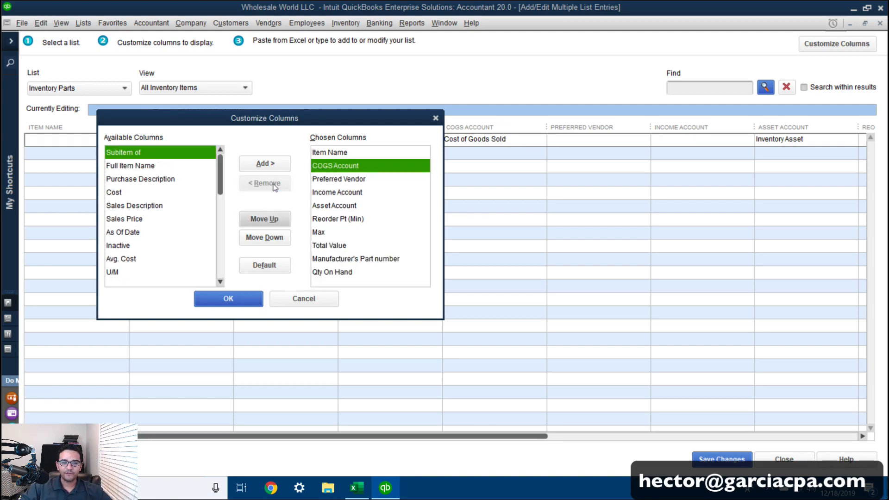
pyautogui.click(273, 185)
pyautogui.click(267, 187)
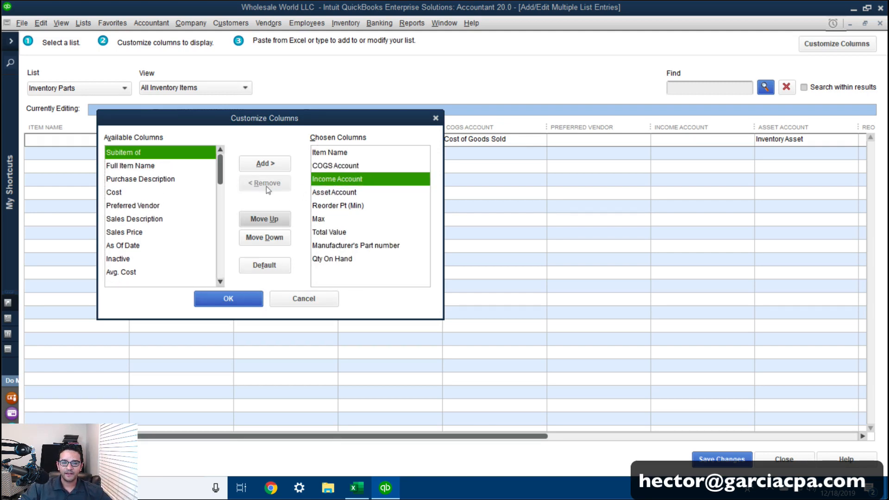
# Remove Reorder Pt (Min), Max, Total Value, Manufacturer's Part number and Qty On Hand from the chosen columns.
pyautogui.click(339, 192)
pyautogui.click(331, 206)
pyautogui.click(267, 184)
pyautogui.click(267, 185)
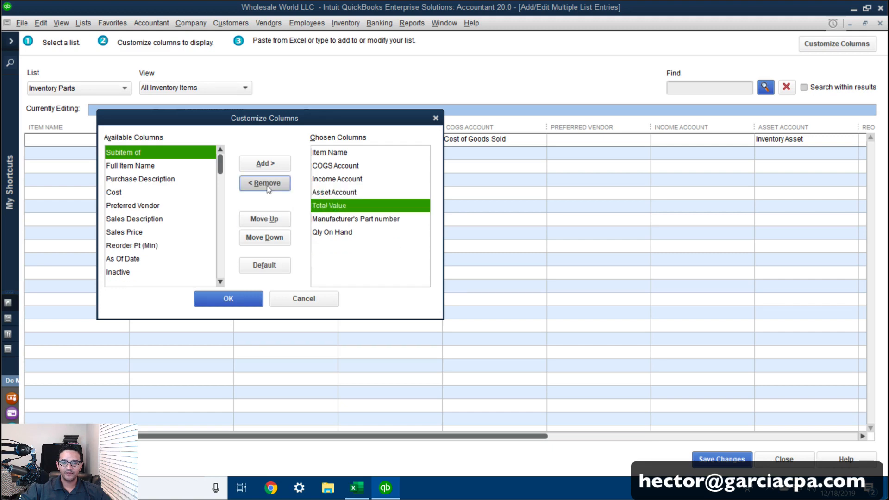
pyautogui.click(268, 185)
pyautogui.click(268, 185)
pyautogui.click(268, 186)
# Apply the layout of Item Name, COGS Account, Income Account and Asset Account, and start an entry in the first row's item name.
pyautogui.click(353, 155)
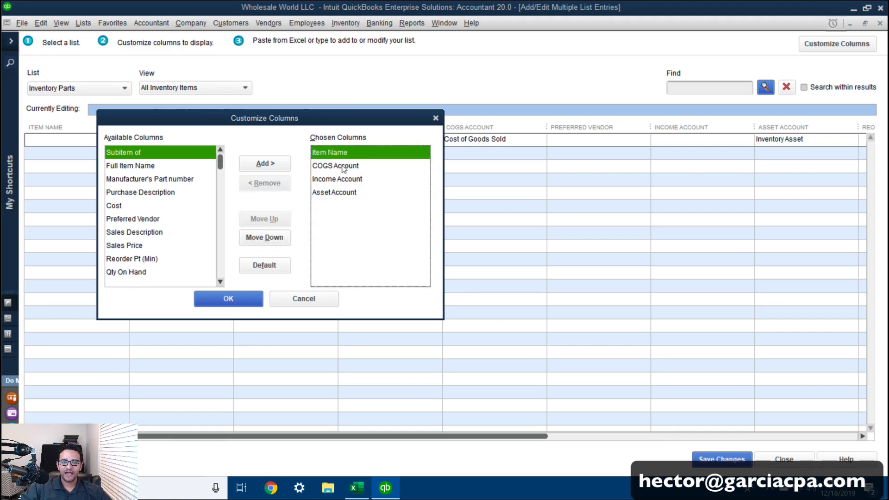
pyautogui.click(344, 168)
pyautogui.click(345, 179)
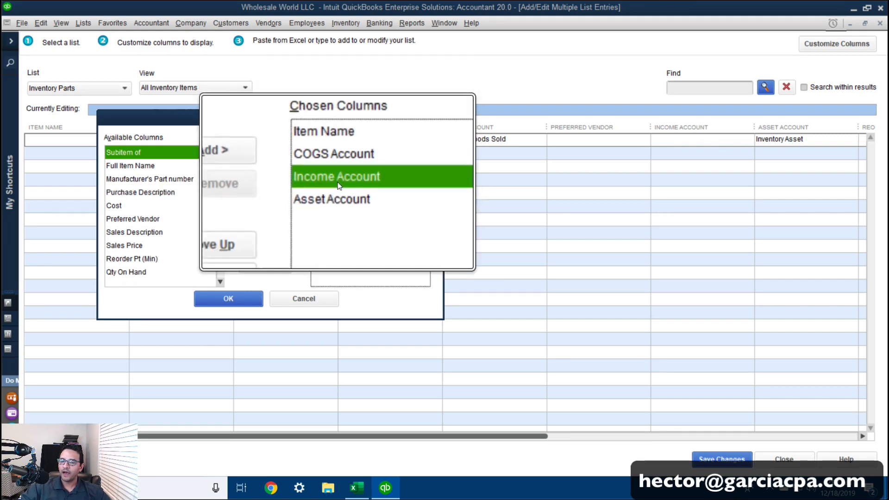
pyautogui.click(325, 153)
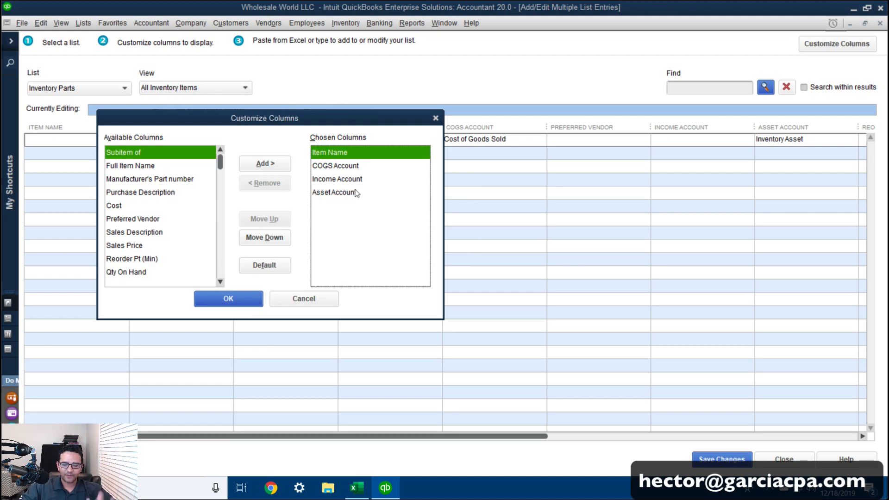
pyautogui.click(229, 299)
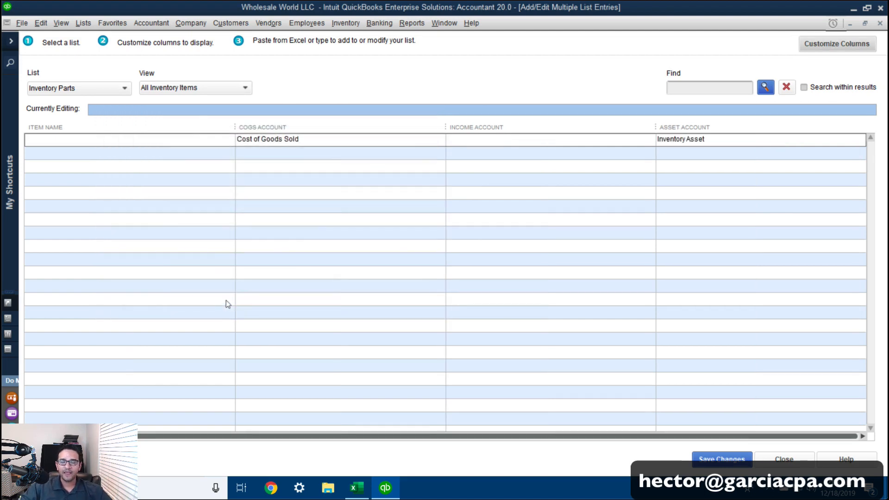
pyautogui.click(90, 137)
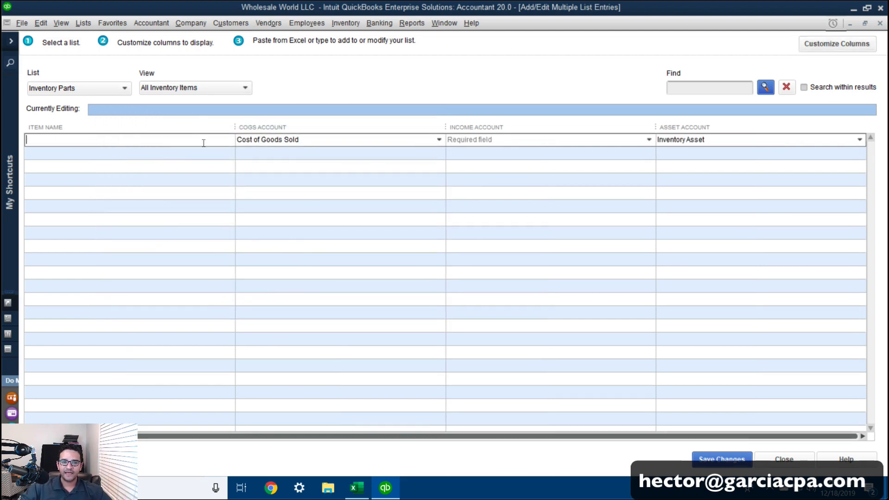
# Review the first row's COGS Account, Income Account and Asset Account fields in the grid.
pyautogui.click(324, 139)
pyautogui.click(521, 141)
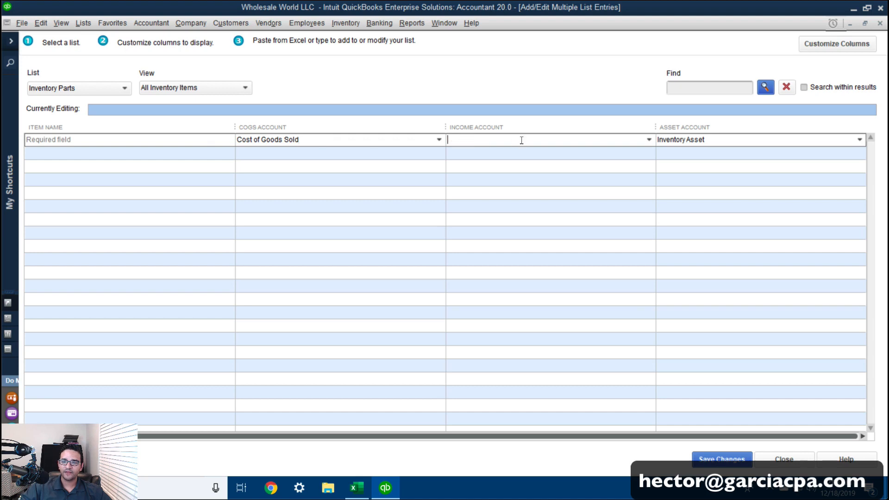
pyautogui.click(724, 142)
# Switch to the Excel price list and check the order of the Part Number, Maker and two Description columns.
pyautogui.click(355, 482)
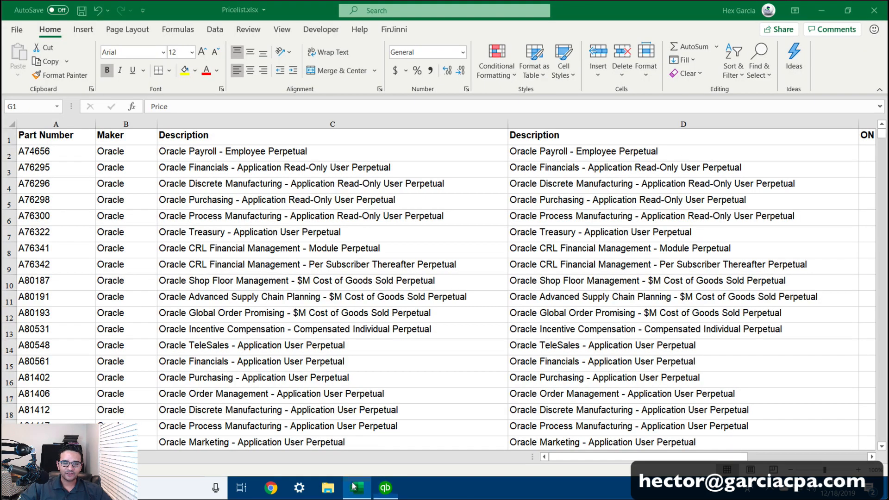
pyautogui.click(37, 122)
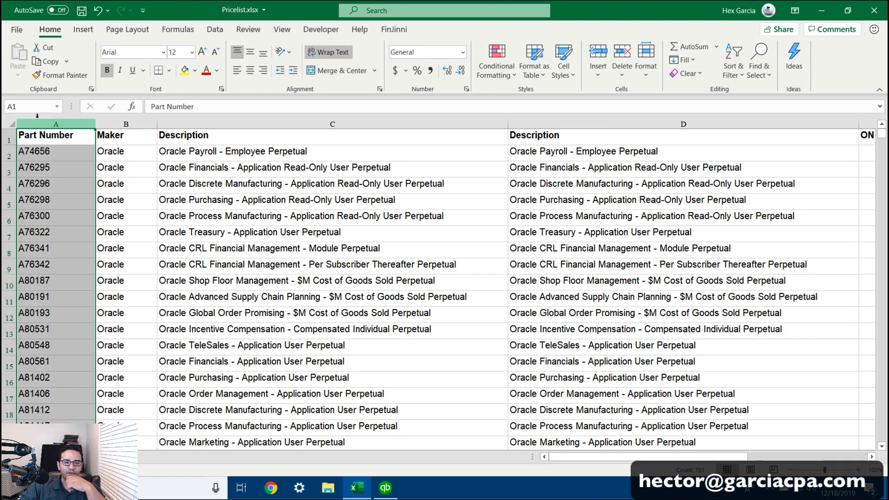
pyautogui.click(128, 120)
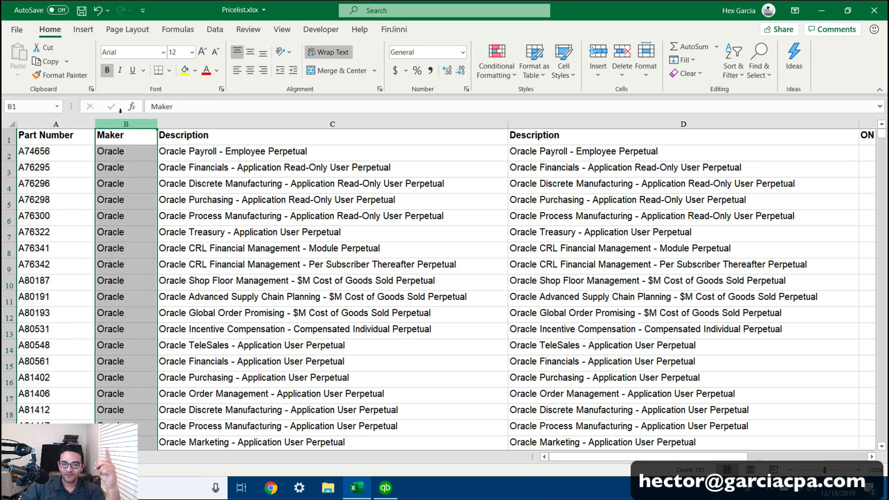
pyautogui.click(337, 120)
pyautogui.click(609, 112)
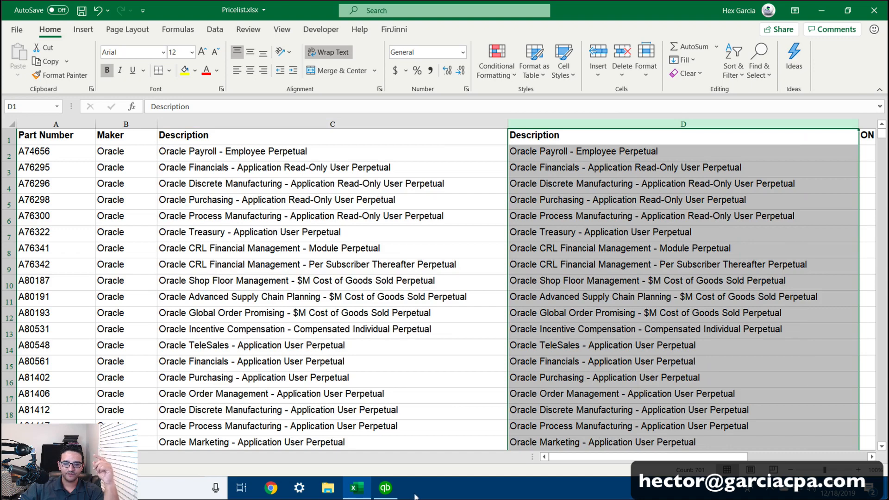
# Switch to QuickBooks and add Preferred Vendor to the grid's chosen columns, placing it directly after Item Name.
pyautogui.click(386, 488)
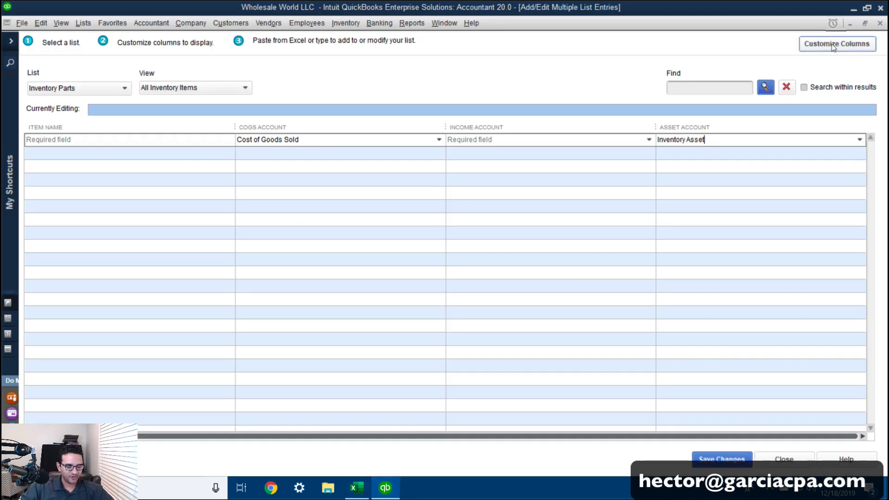
pyautogui.click(833, 44)
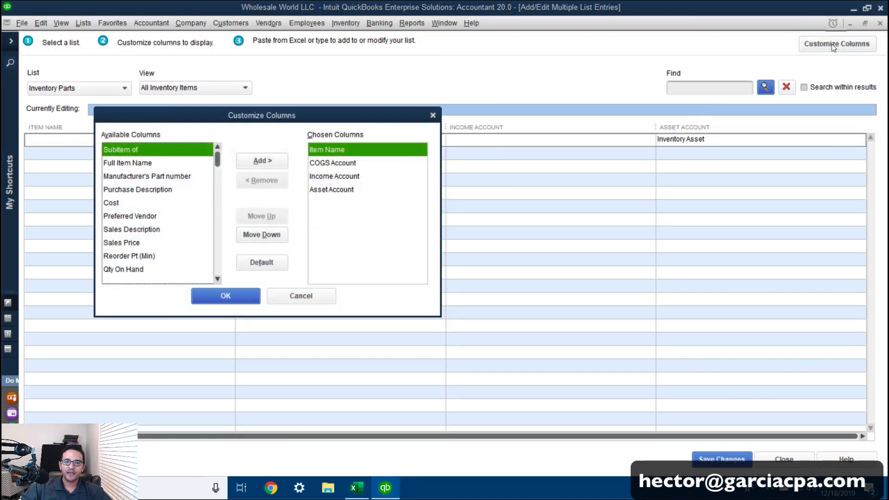
pyautogui.click(141, 217)
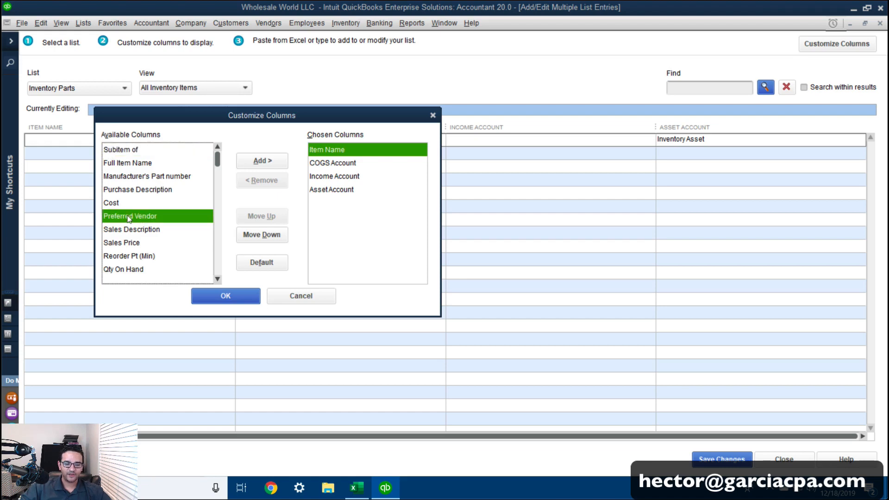
pyautogui.click(262, 161)
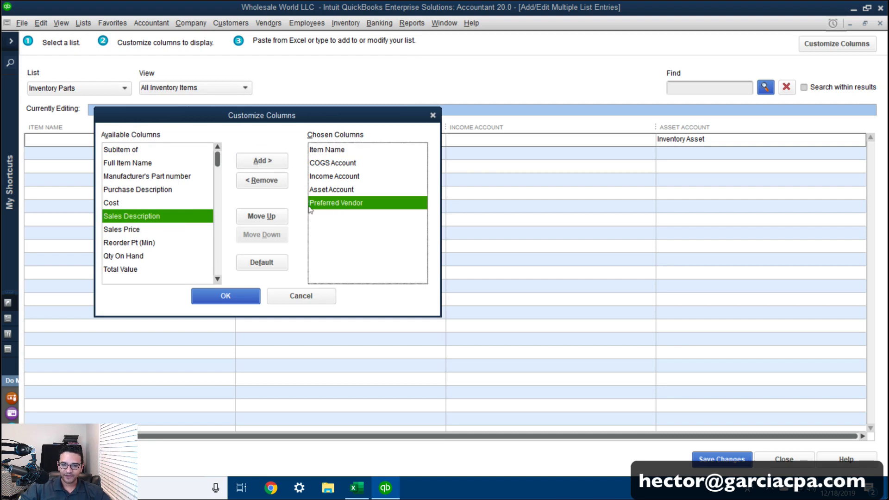
pyautogui.click(262, 216)
pyautogui.click(262, 217)
pyautogui.click(262, 217)
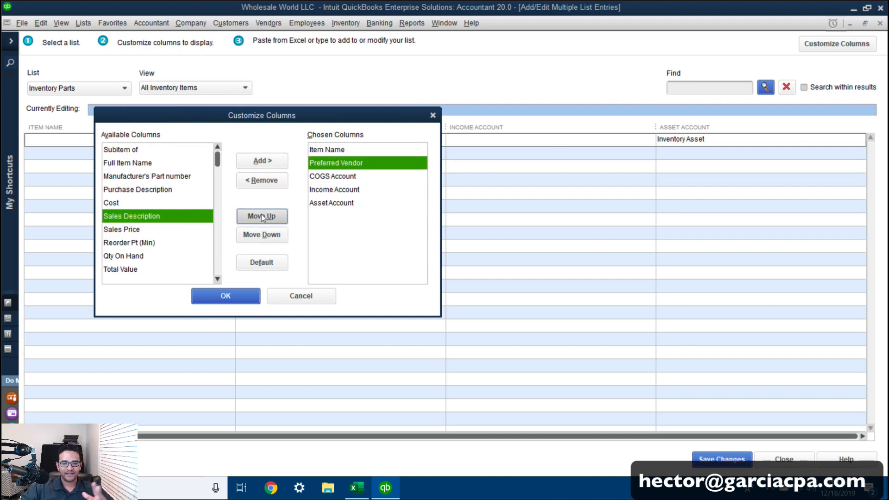
# Add Purchase Description to the chosen columns and place it directly after Preferred Vendor.
pyautogui.click(149, 189)
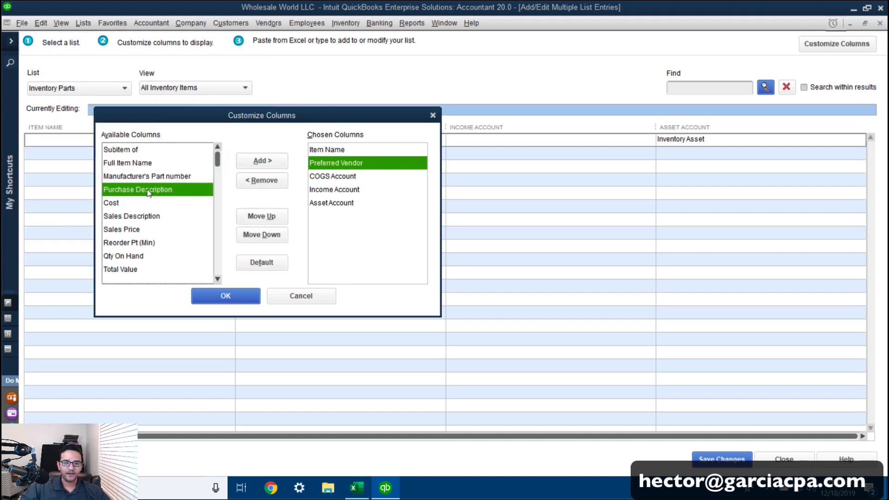
pyautogui.click(265, 164)
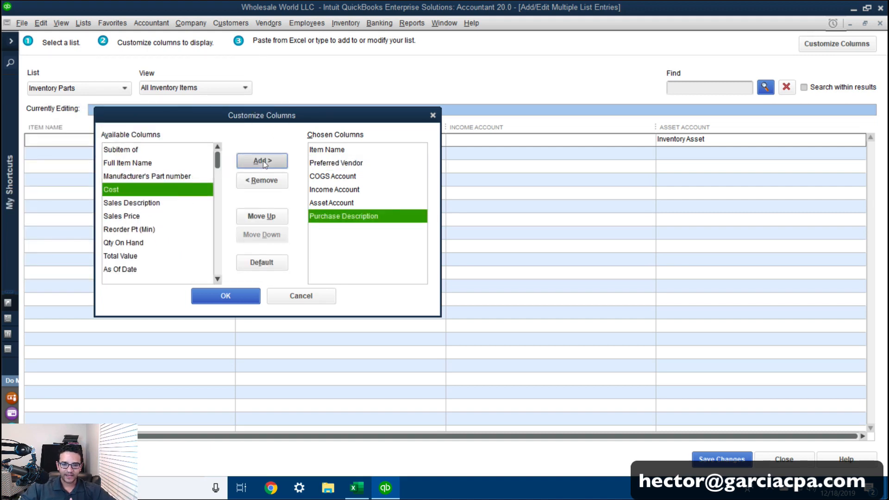
pyautogui.click(270, 217)
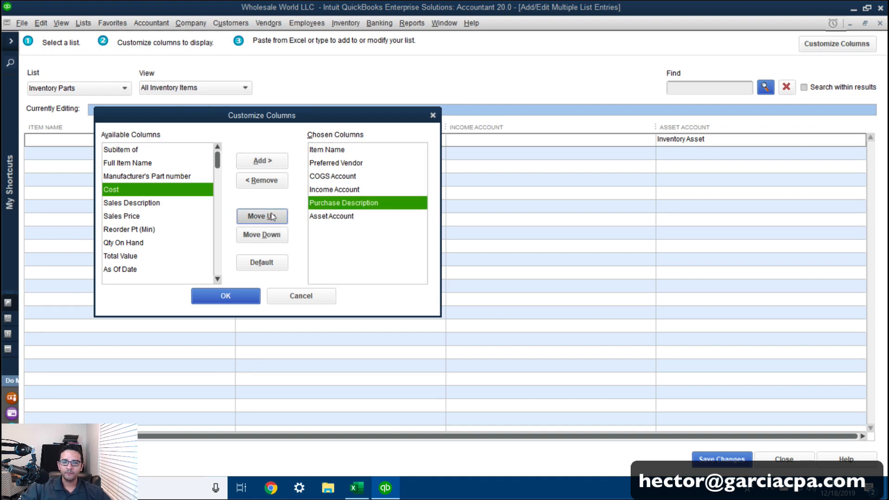
pyautogui.click(270, 217)
pyautogui.click(271, 217)
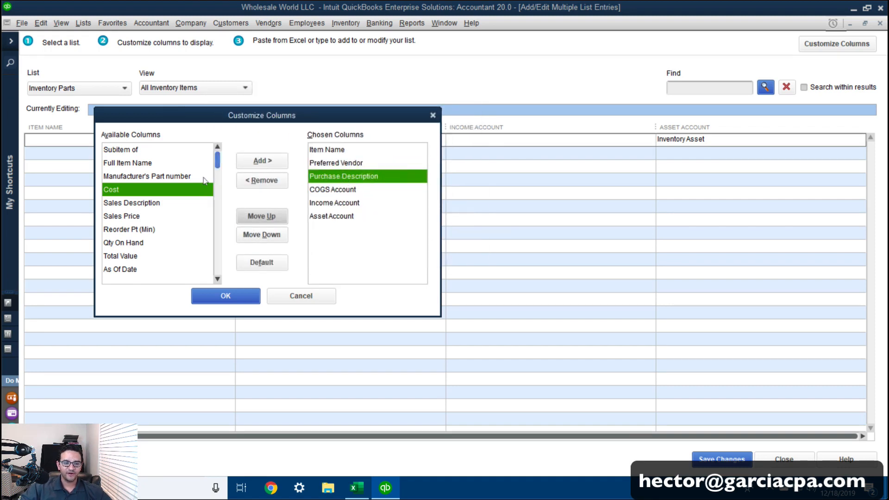
# Add Sales Description to the chosen columns and place it directly after Purchase Description.
pyautogui.click(131, 203)
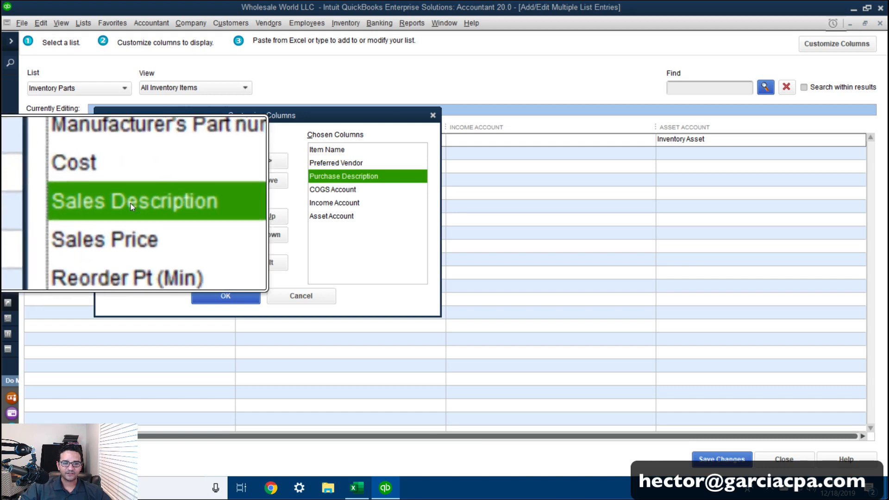
pyautogui.click(263, 161)
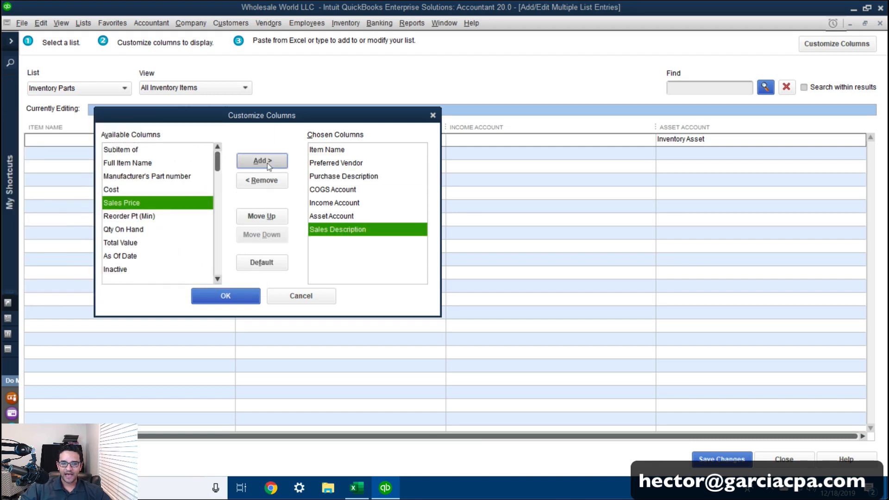
pyautogui.click(261, 216)
pyautogui.click(261, 216)
pyautogui.click(261, 216)
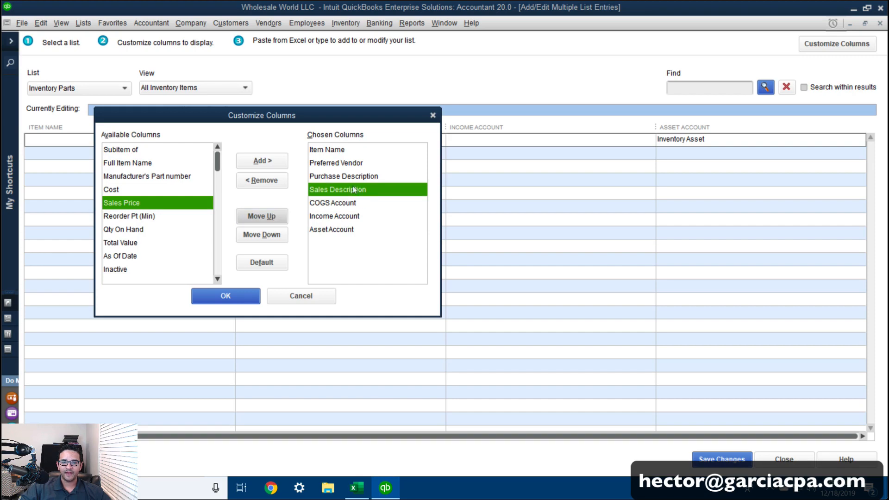
# Switch to the Excel price list and check the order of the columns following the second Description.
pyautogui.click(357, 487)
pyautogui.click(871, 458)
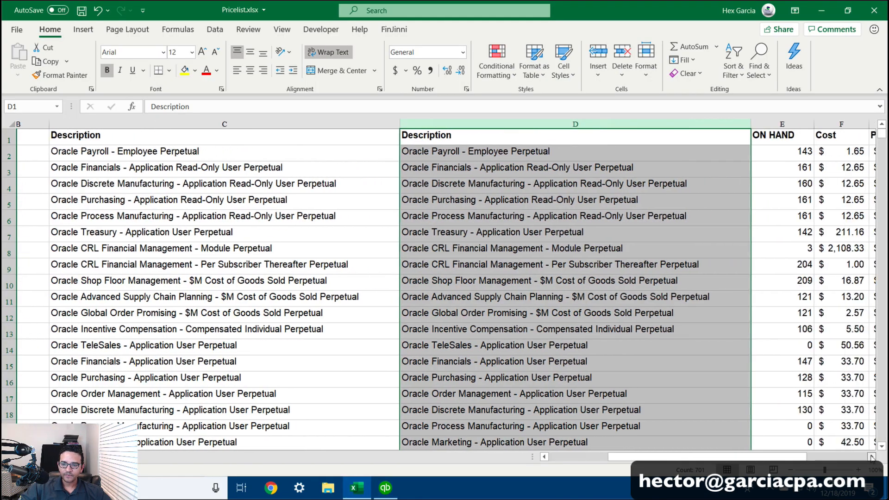
pyautogui.click(871, 457)
pyautogui.click(545, 457)
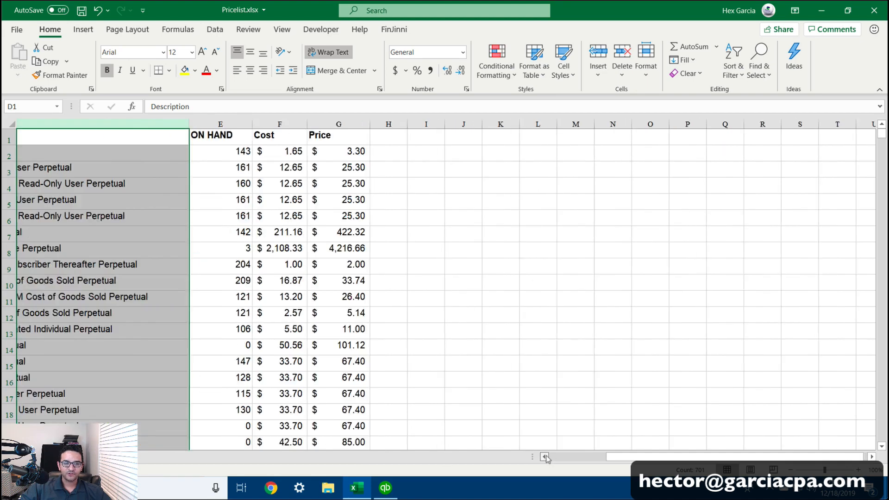
pyautogui.click(395, 143)
pyautogui.click(472, 144)
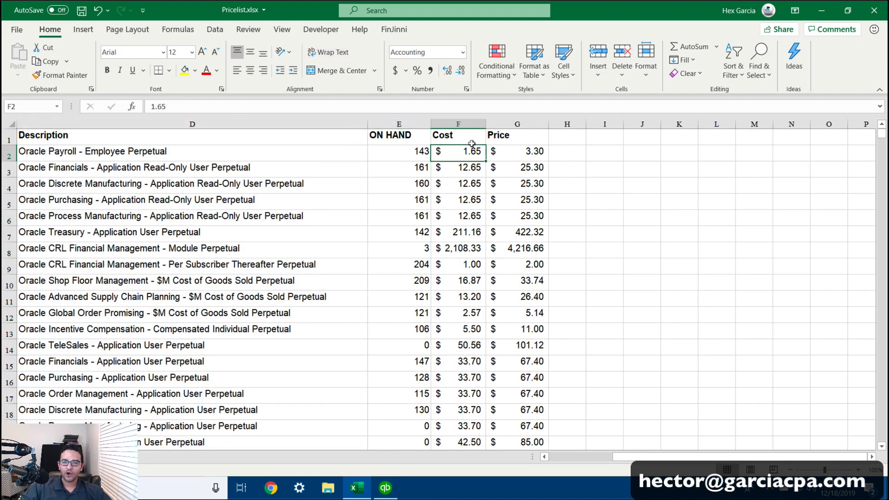
pyautogui.click(531, 147)
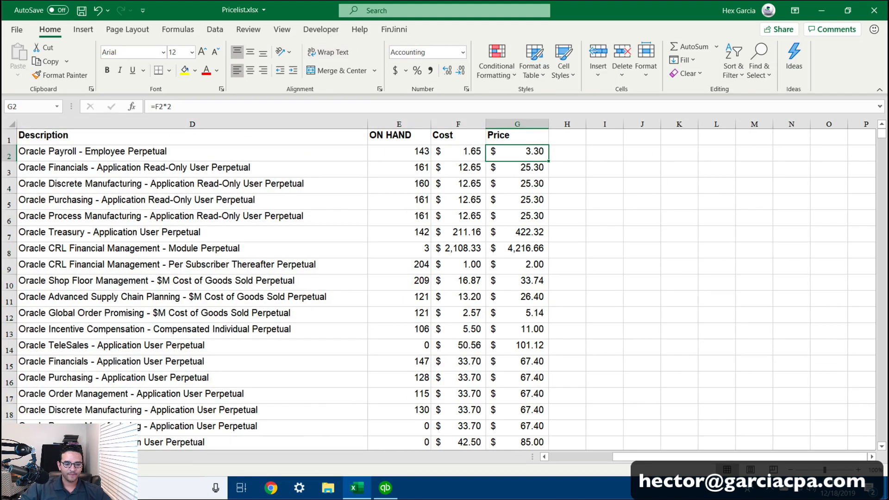
# Switch back to QuickBooks and add Qty On Hand to the chosen columns, directly after Sales Description.
pyautogui.click(385, 488)
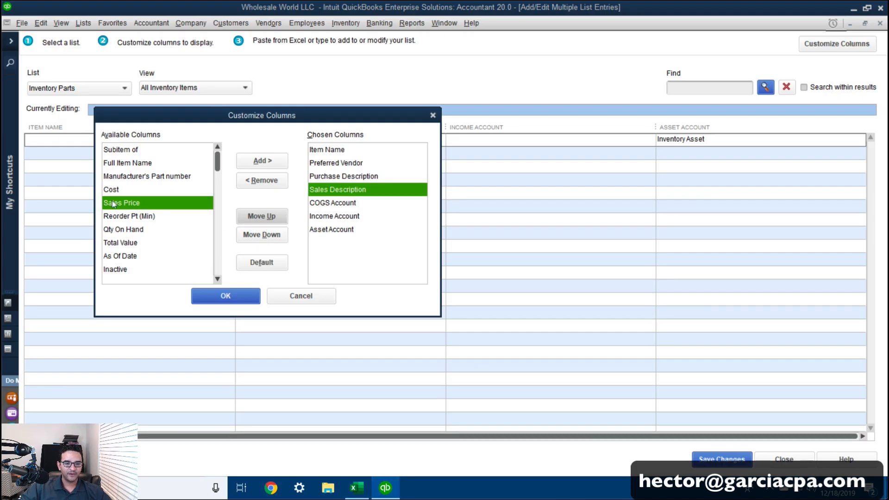
pyautogui.click(130, 230)
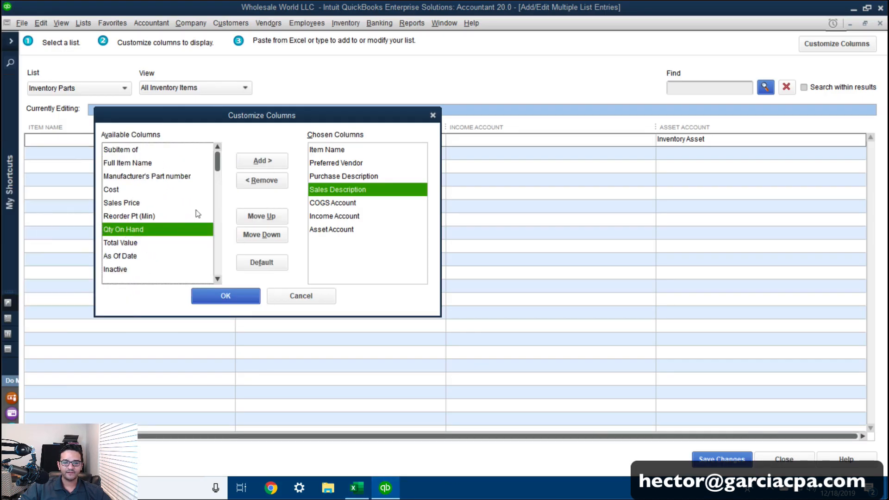
pyautogui.click(263, 161)
pyautogui.click(269, 217)
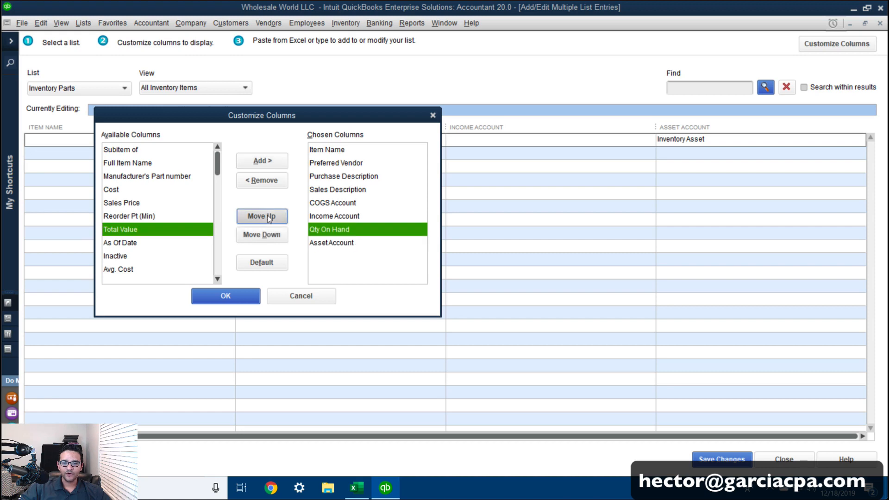
pyautogui.click(269, 217)
pyautogui.click(269, 216)
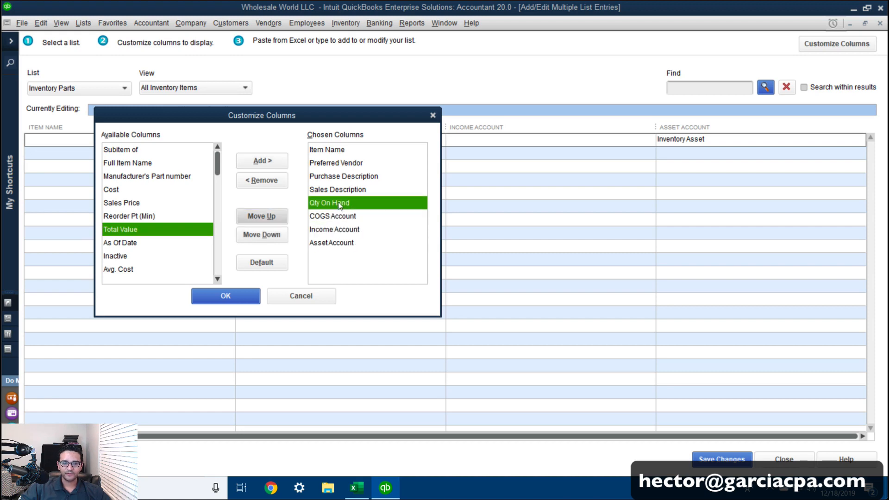
# Add Cost to the chosen columns and place it directly after Qty On Hand.
pyautogui.click(119, 190)
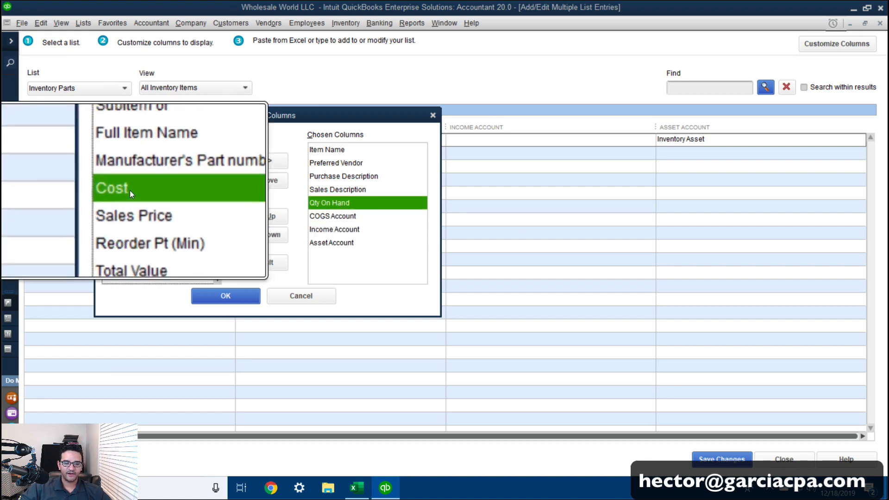
pyautogui.click(262, 160)
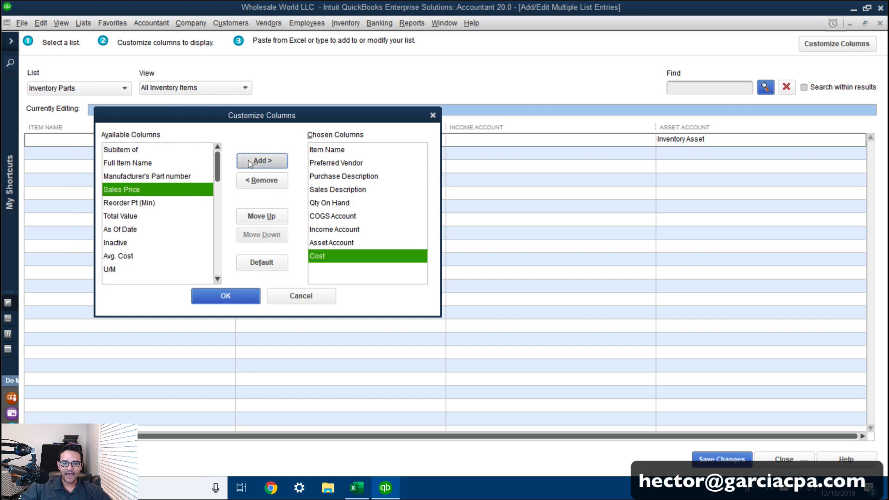
pyautogui.click(268, 217)
pyautogui.click(268, 216)
pyautogui.click(269, 216)
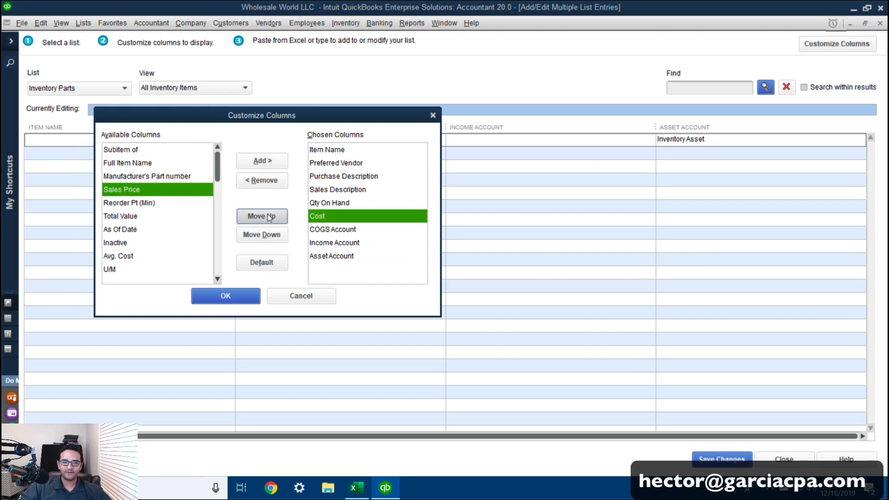
# Add Sales Price to the chosen columns and place it directly after Cost.
pyautogui.click(120, 192)
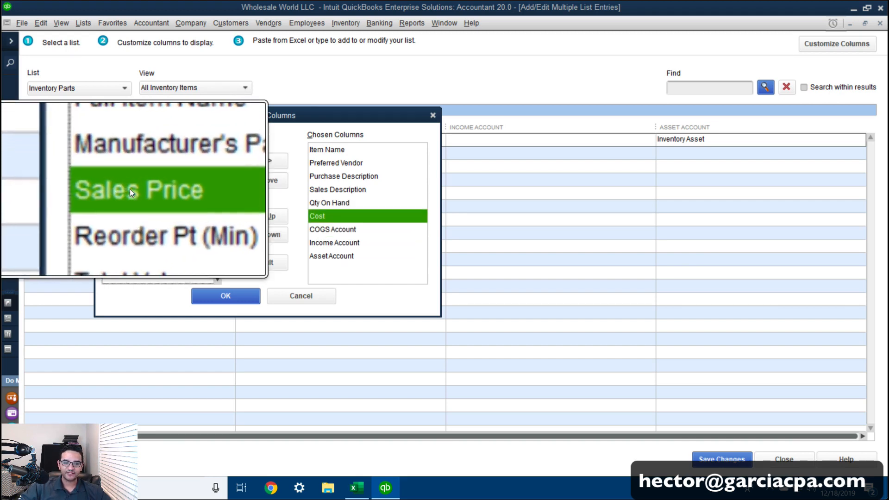
pyautogui.click(263, 161)
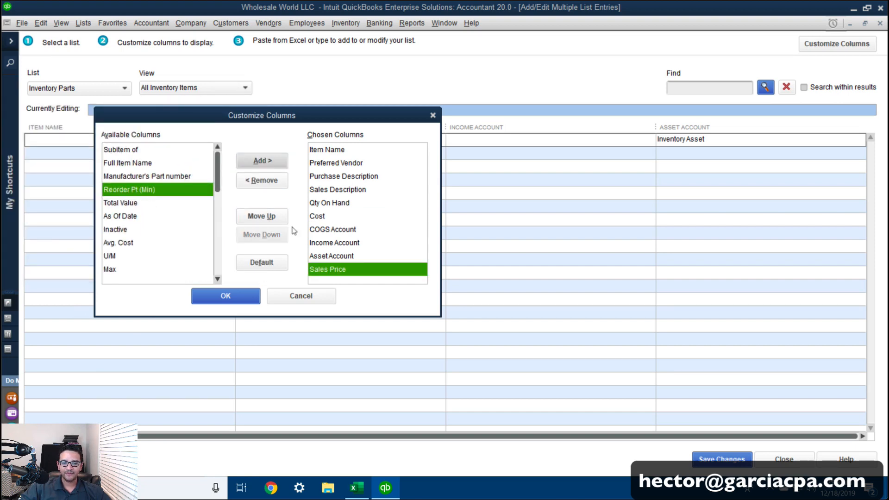
pyautogui.click(277, 218)
pyautogui.click(276, 217)
pyautogui.click(277, 218)
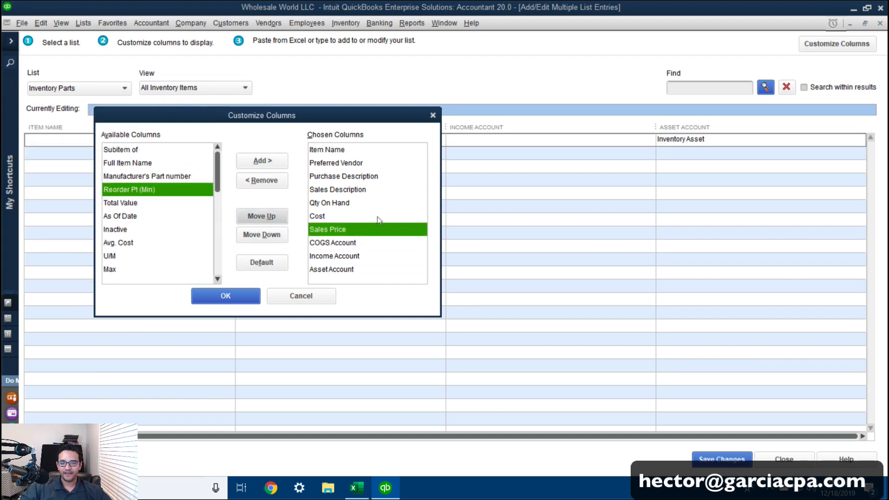
# Review the account columns and move Income Account ahead of COGS Account in the chosen columns.
pyautogui.click(339, 219)
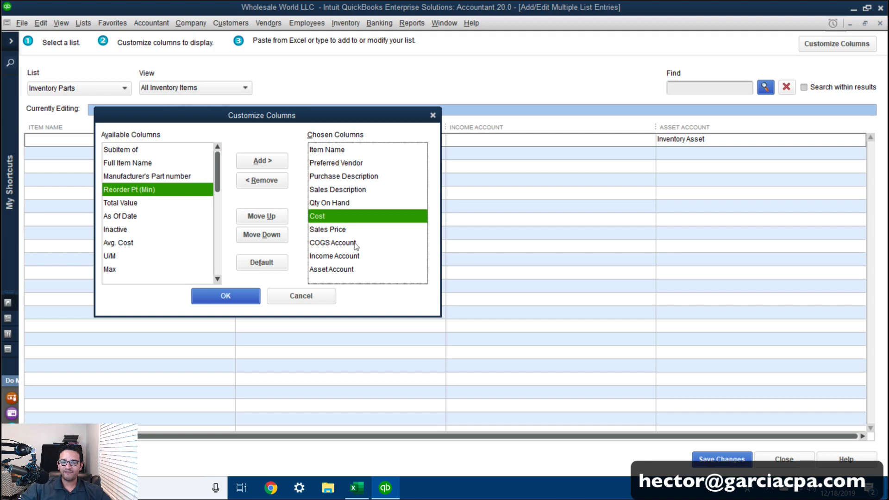
pyautogui.click(347, 243)
pyautogui.click(341, 255)
pyautogui.click(336, 271)
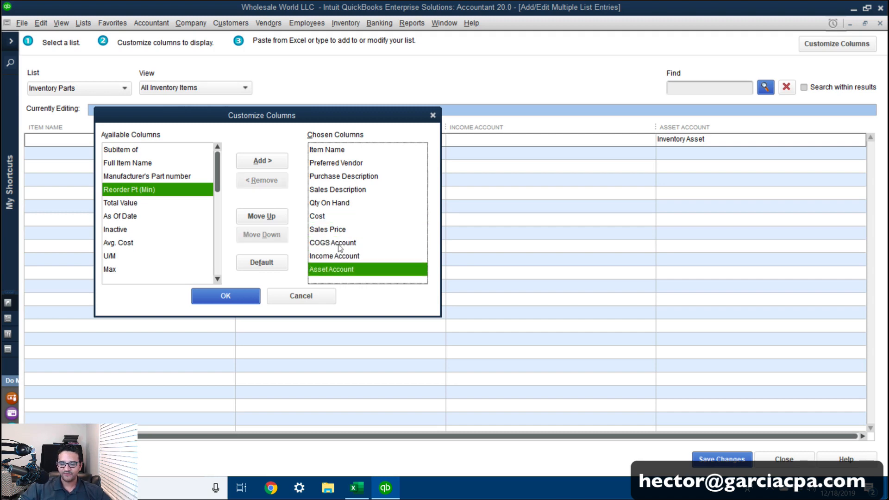
pyautogui.click(340, 257)
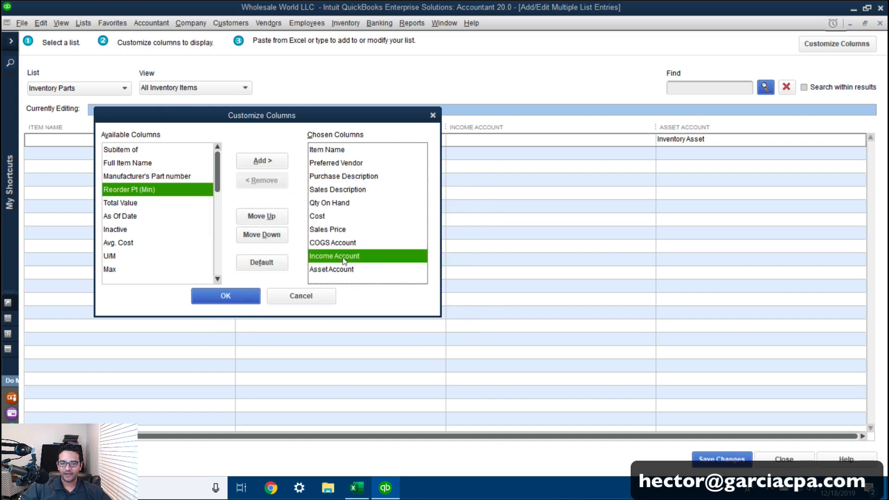
pyautogui.click(262, 216)
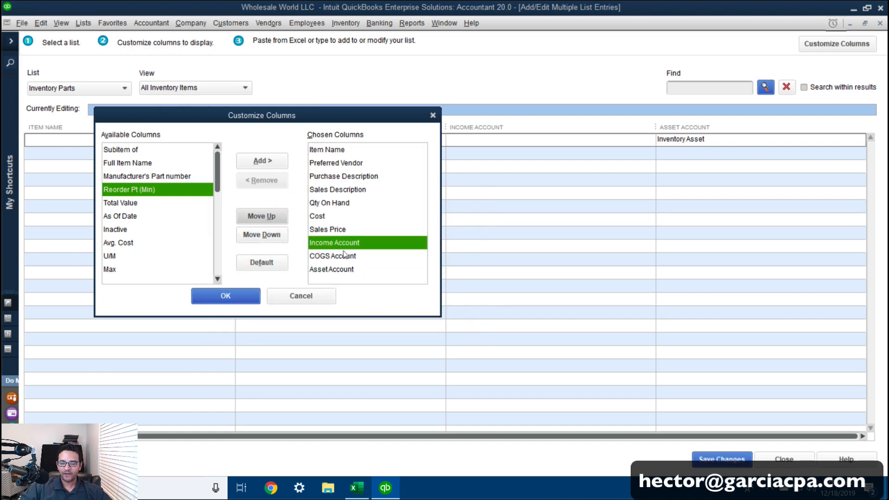
# Apply the chosen column order with Asset Account last, and widen the Preferred Vendor column in the list grid.
pyautogui.click(341, 269)
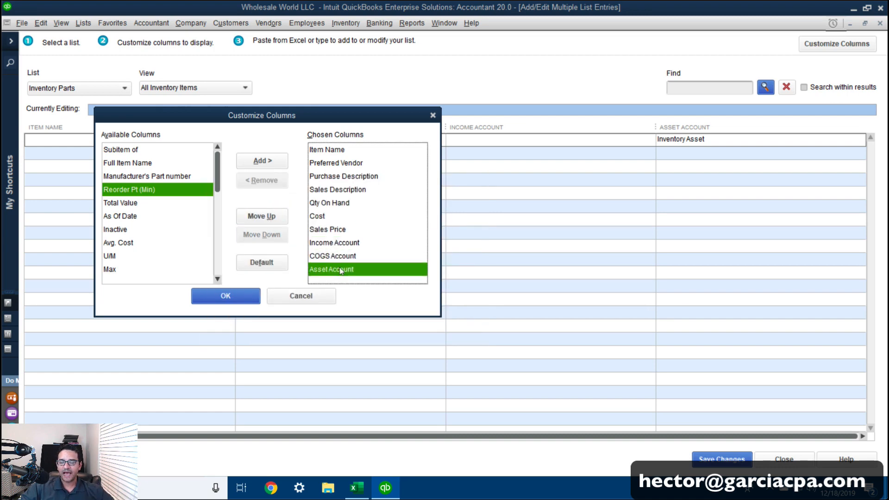
pyautogui.click(228, 295)
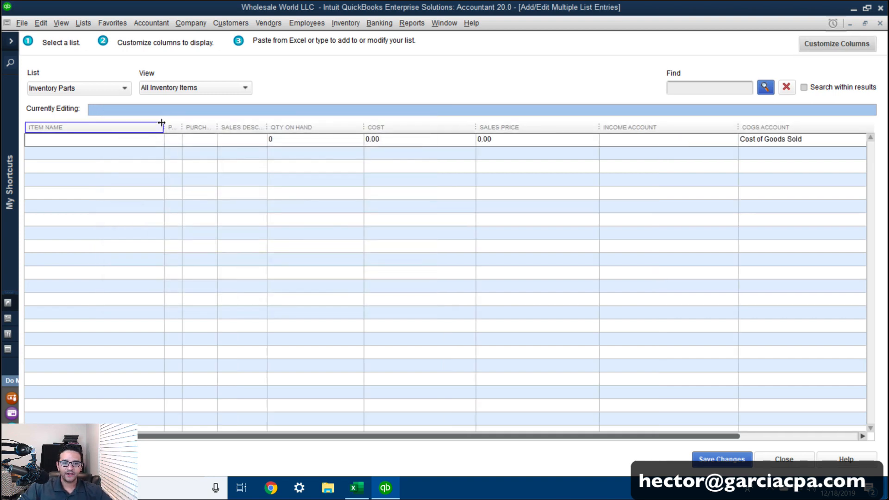
pyautogui.moveTo(164, 124); pyautogui.dragTo(273, 123)
pyautogui.click(230, 136)
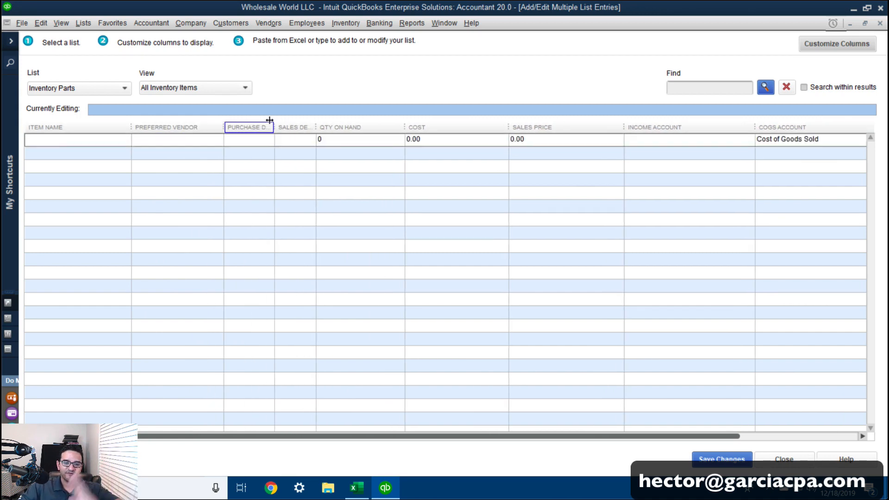
# Switch to the Excel price list and copy all item data from A2 to G701, leaving out the header row.
pyautogui.click(356, 488)
pyautogui.hscroll(-3, 577, 461)
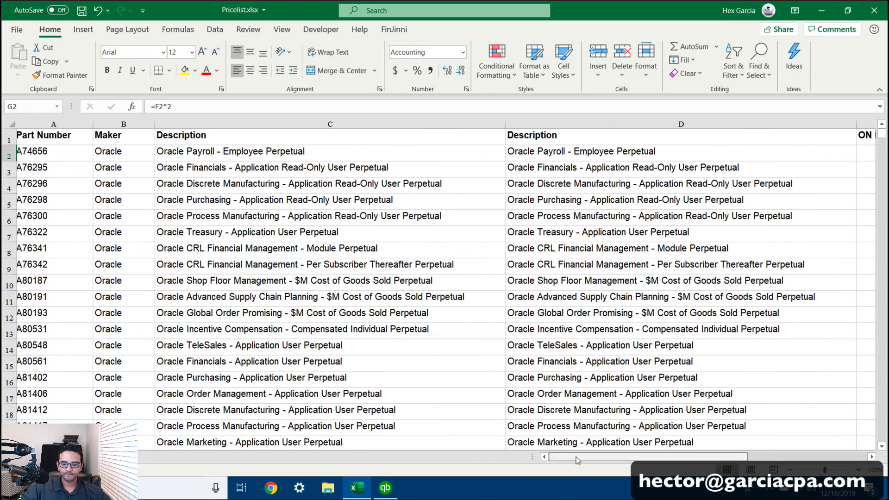
pyautogui.click(51, 148)
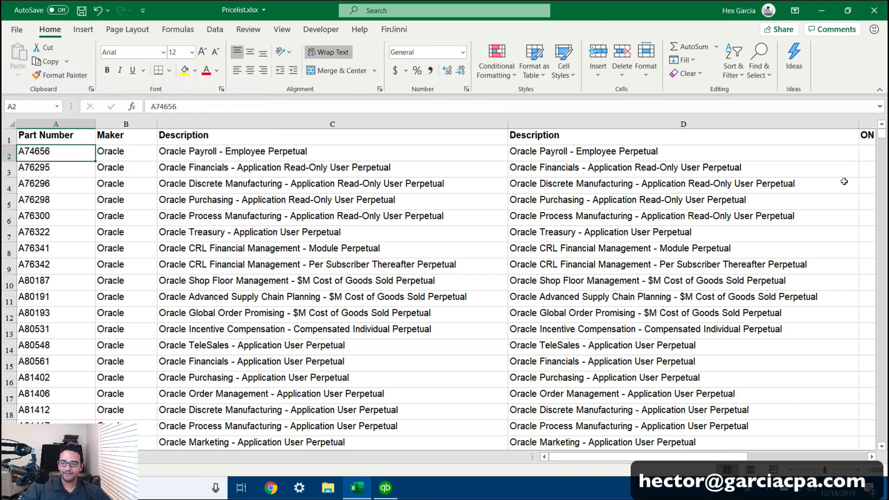
pyautogui.hscroll(3, 870, 459)
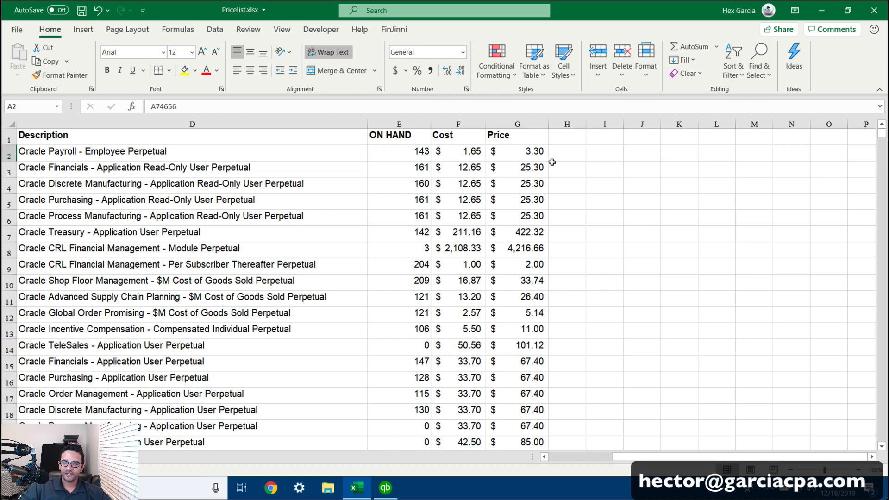
pyautogui.keyDown('shift'); pyautogui.click(517, 148); pyautogui.keyUp('shift')
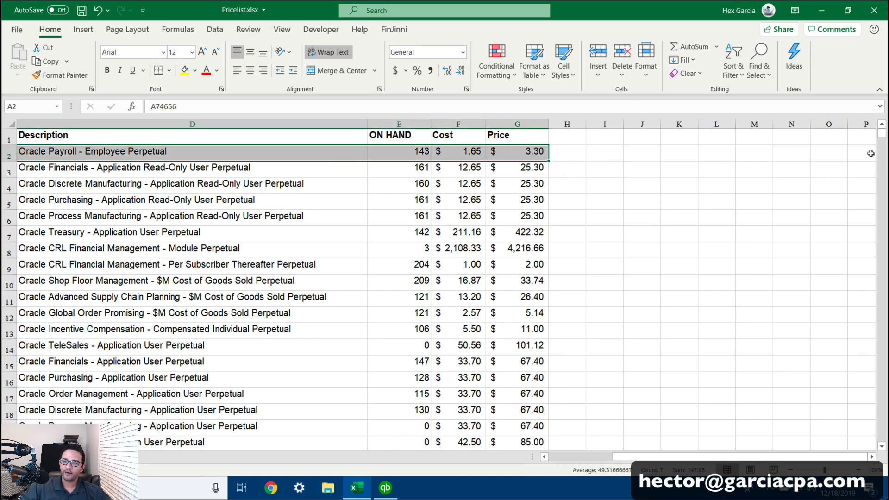
pyautogui.moveTo(881, 136); pyautogui.dragTo(881, 406)
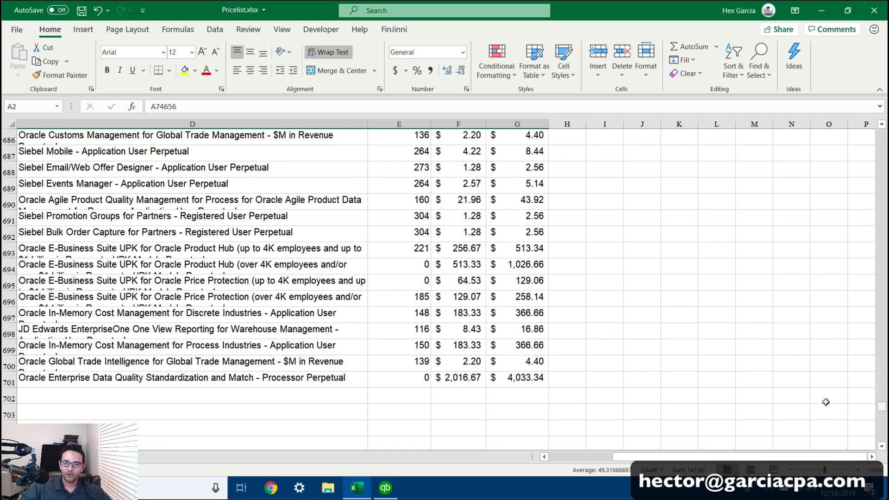
pyautogui.keyDown('shift'); pyautogui.click(519, 376); pyautogui.keyUp('shift')
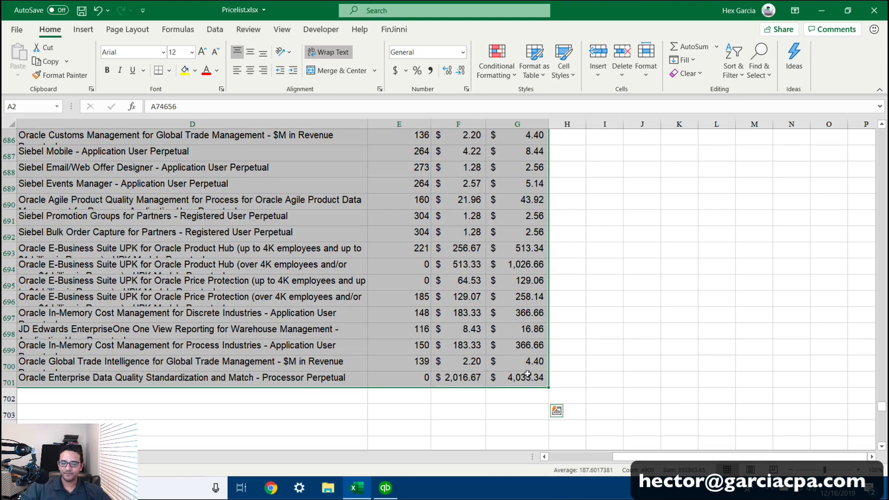
pyautogui.moveTo(650, 458); pyautogui.dragTo(567, 458)
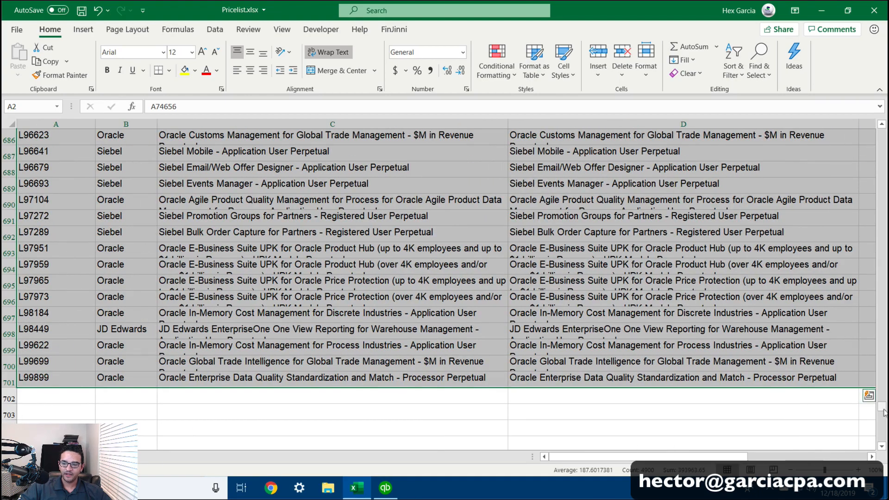
pyautogui.moveTo(881, 409); pyautogui.dragTo(881, 134)
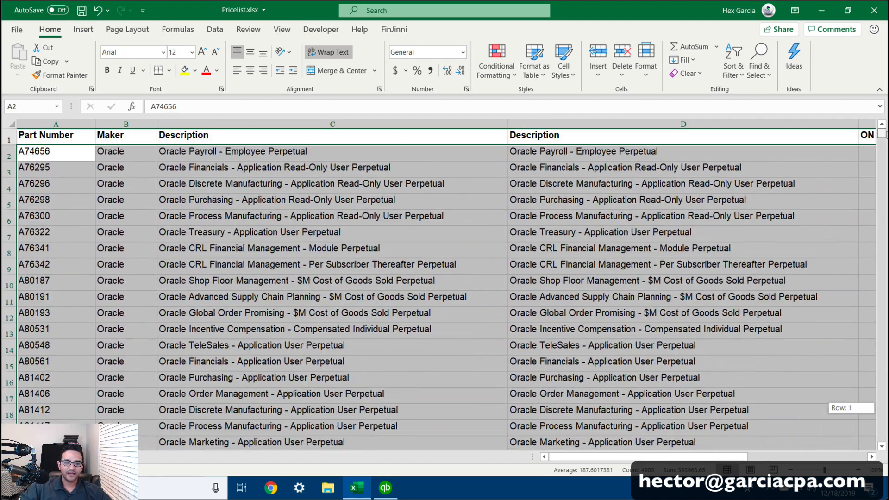
pyautogui.rightClick(213, 153)
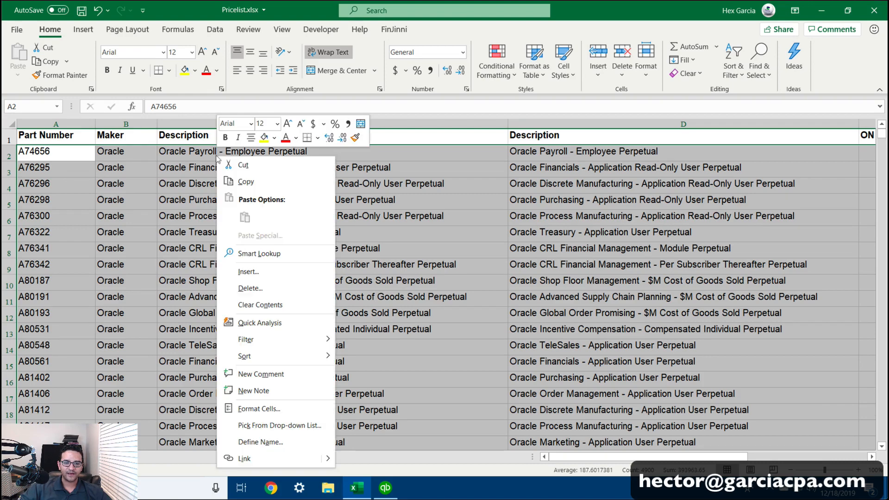
pyautogui.click(241, 182)
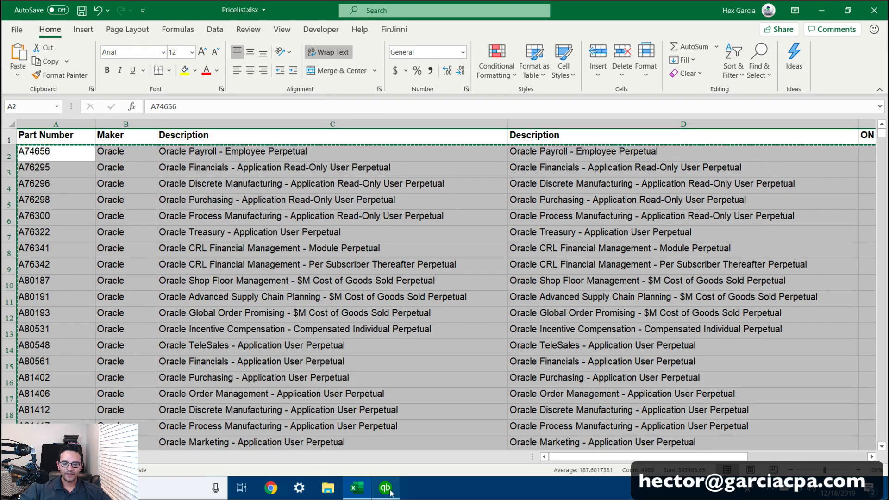
# Switch back to QuickBooks and paste the copied price list data starting in the first row's Item Name cell.
pyautogui.click(385, 487)
pyautogui.click(70, 141)
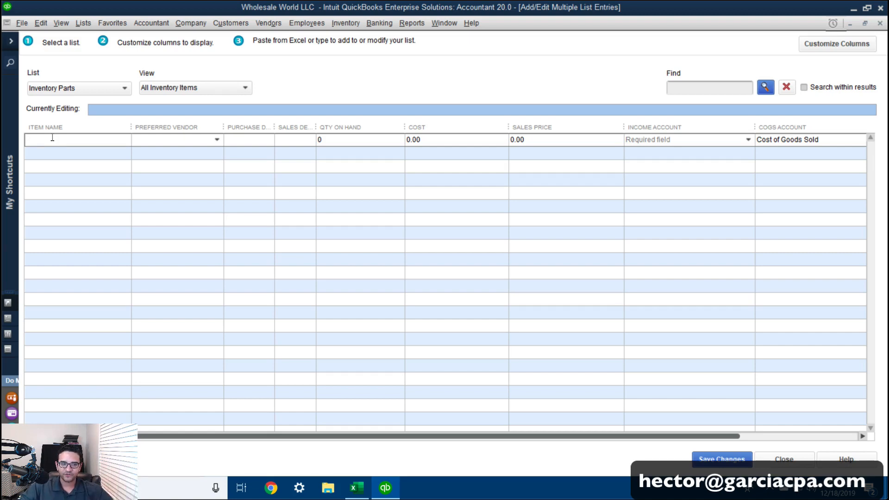
pyautogui.rightClick(52, 138)
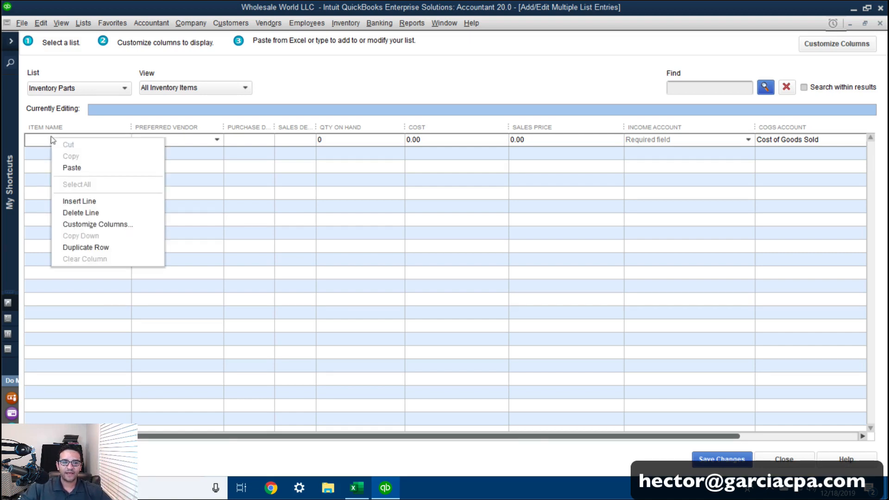
pyautogui.click(71, 168)
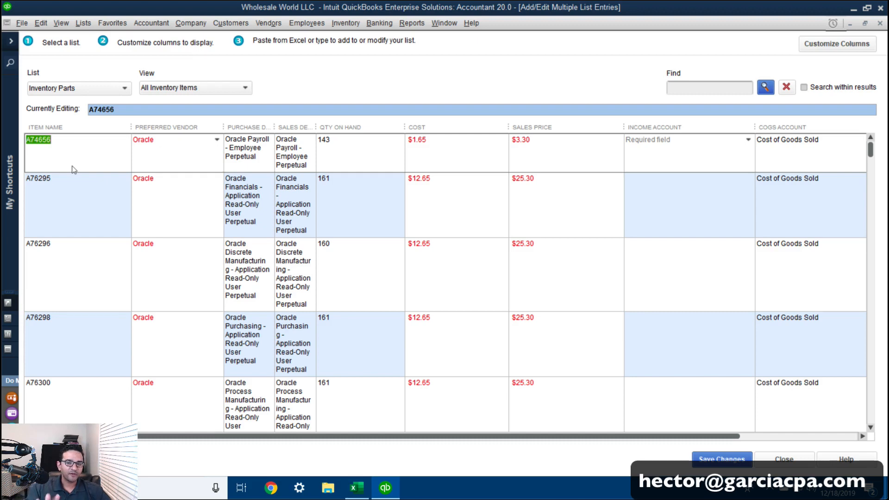
# Check the preferred vendor Oracle on the first pasted item and cancel adding it to the Vendor list.
pyautogui.click(167, 143)
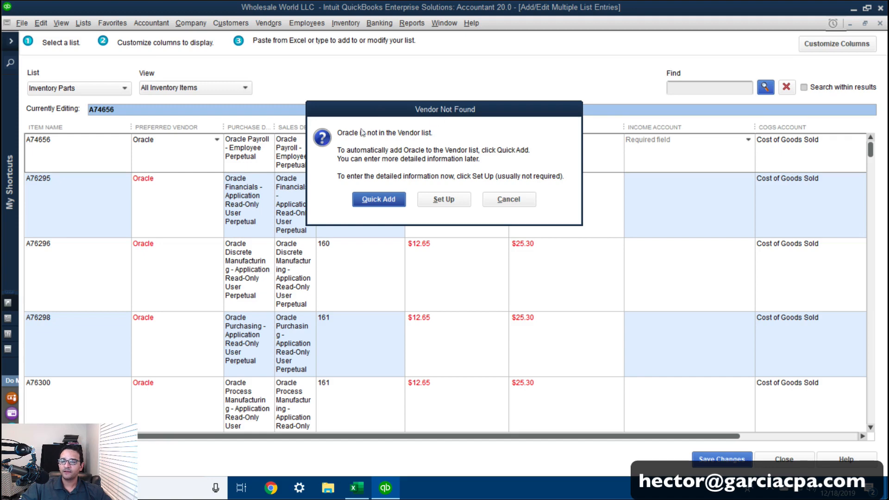
pyautogui.click(508, 200)
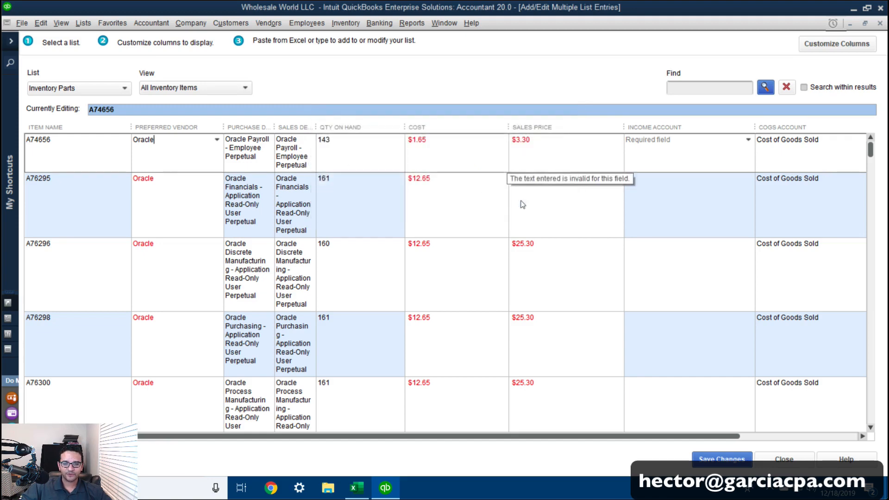
pyautogui.click(791, 464)
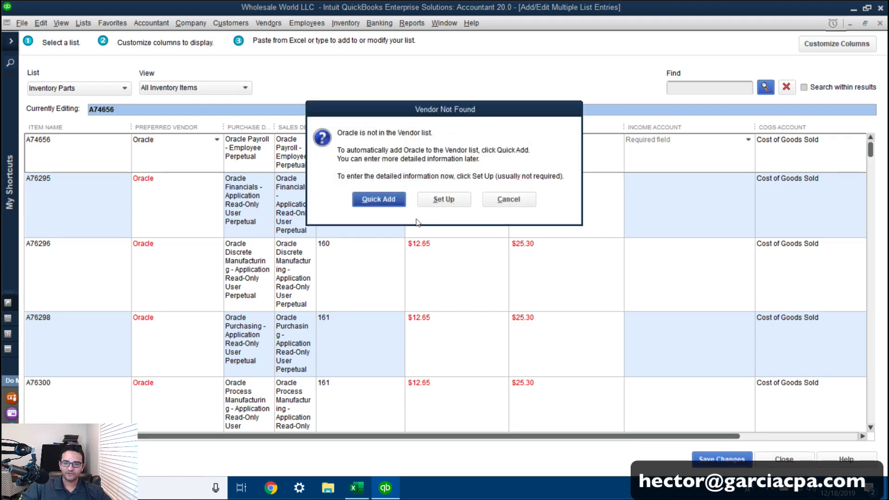
pyautogui.click(508, 200)
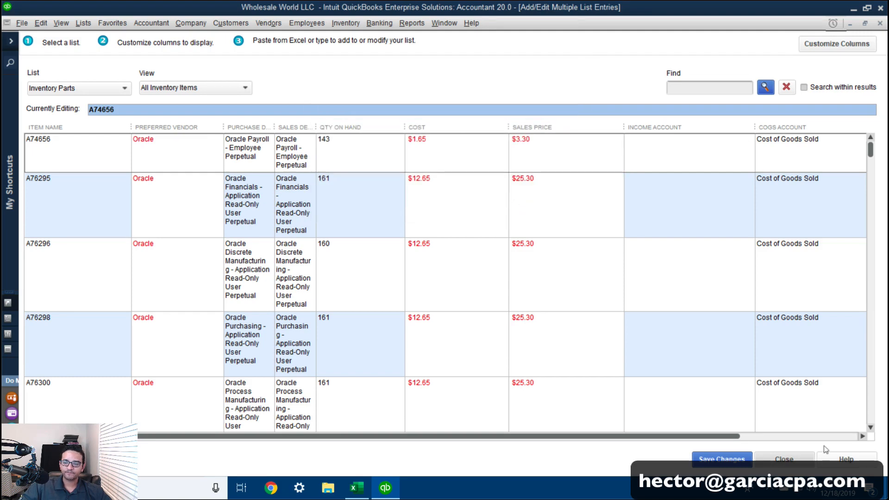
# Try to save the pasted inventory parts, and close the multiple list entries window without saving them.
pyautogui.click(787, 459)
pyautogui.click(392, 157)
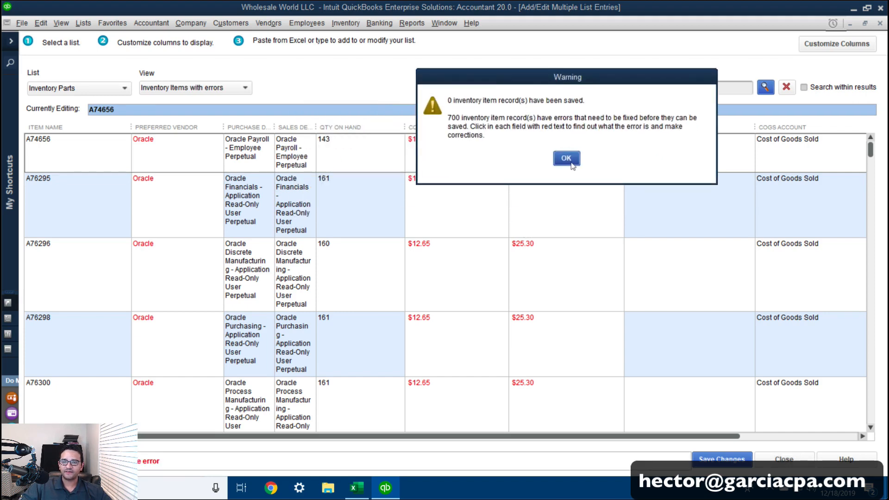
pyautogui.click(567, 160)
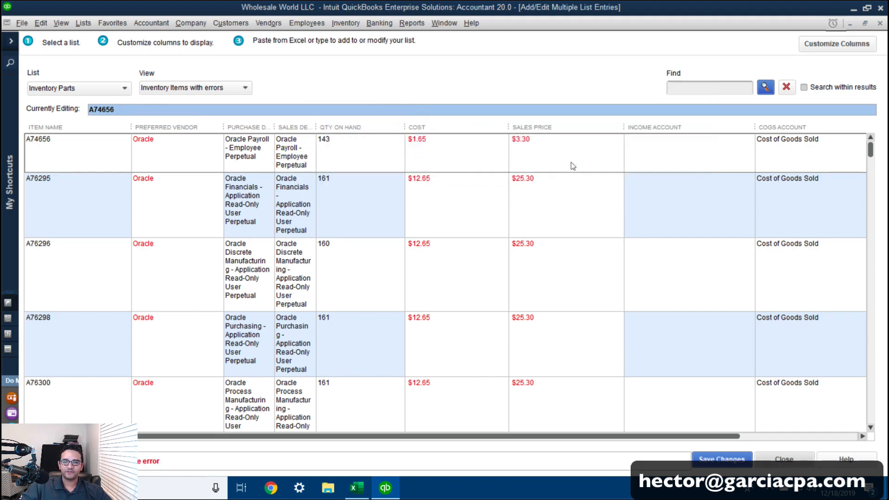
pyautogui.click(785, 460)
pyautogui.click(431, 157)
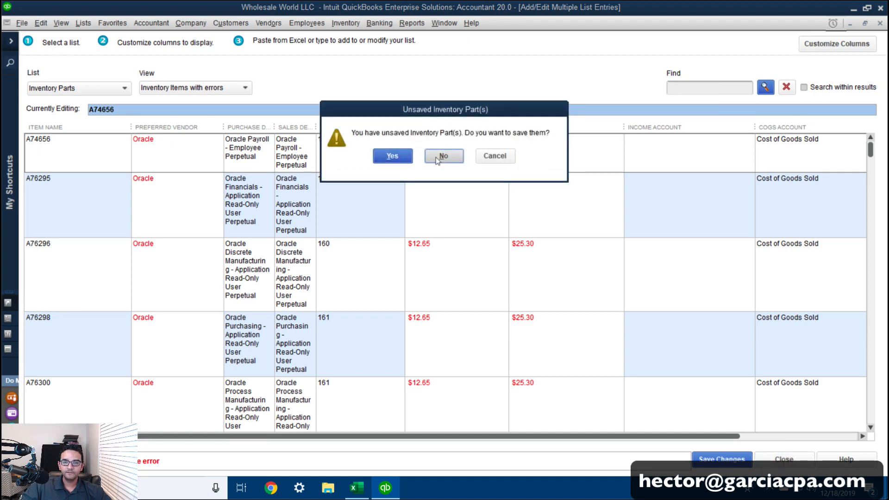
# Reopen Add/Edit Multiple List Entries and switch the list to Vendors.
pyautogui.click(79, 23)
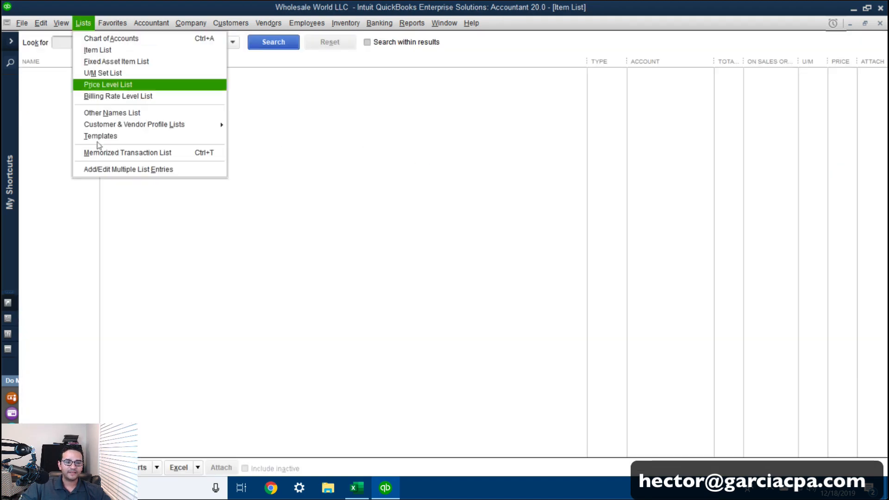
pyautogui.click(112, 169)
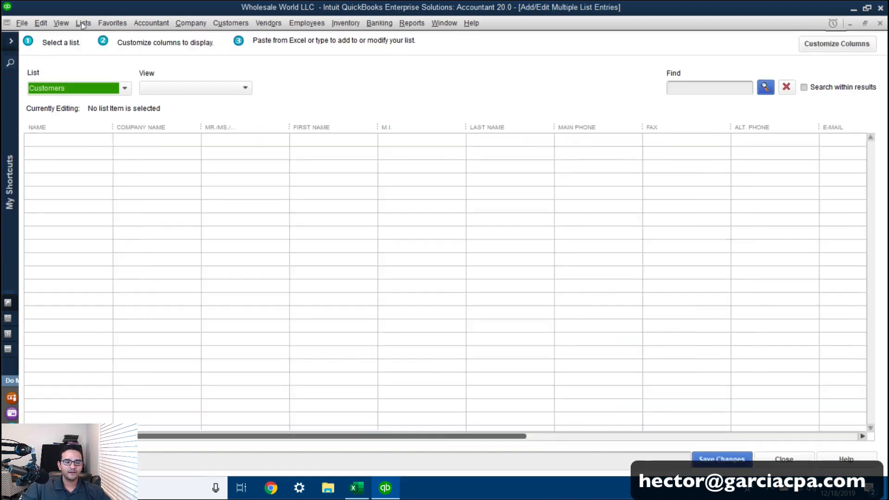
pyautogui.click(55, 93)
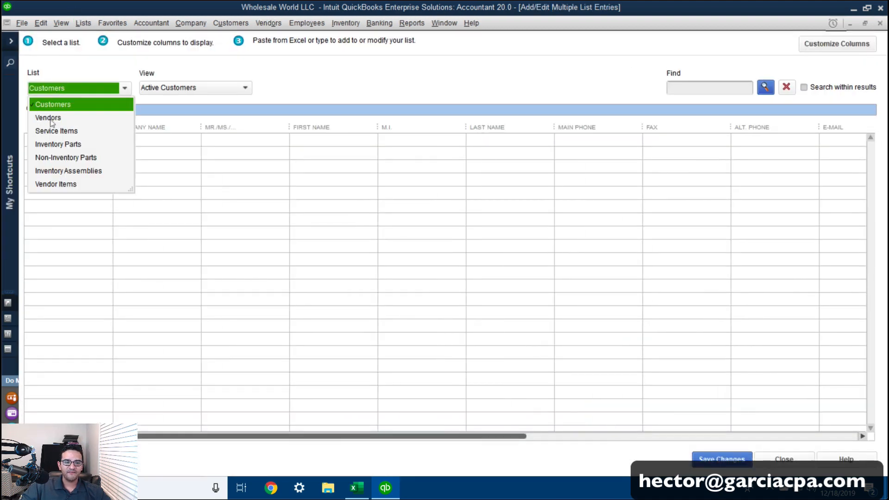
pyautogui.click(48, 118)
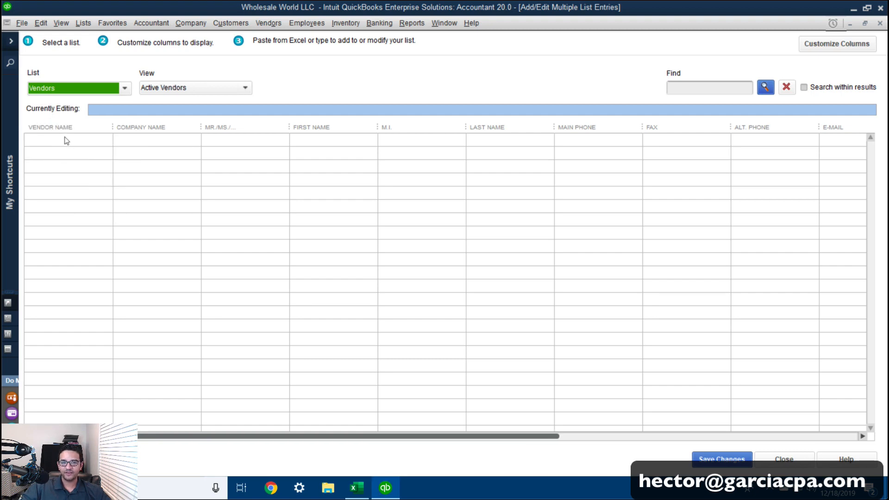
# Check the Vendor Center for existing vendors and return to the multiple list entries window.
pyautogui.click(268, 22)
pyautogui.click(274, 39)
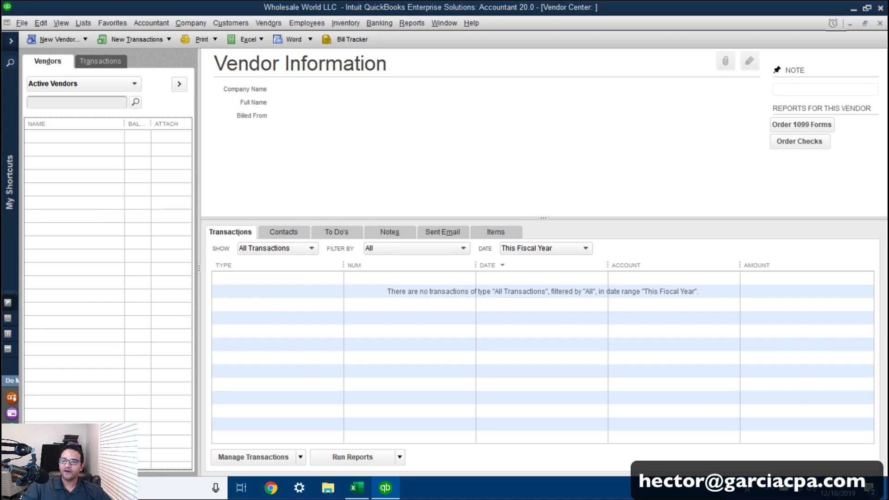
pyautogui.click(879, 23)
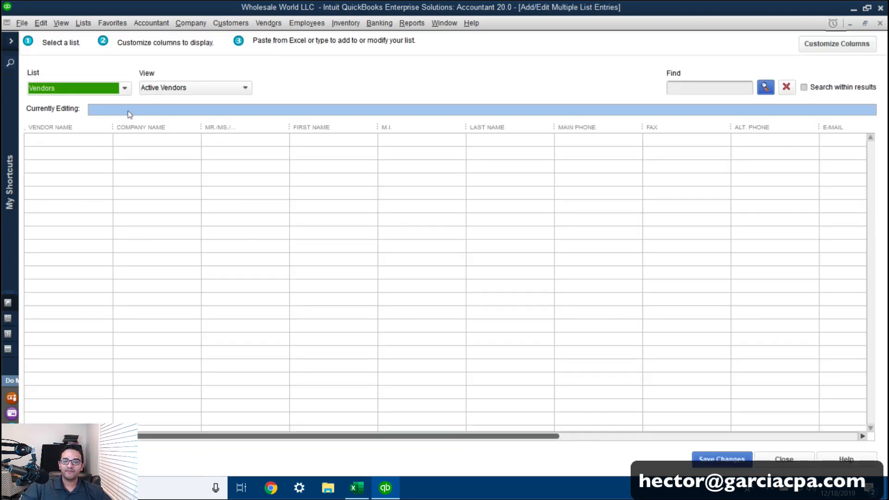
# Switch to the Excel price list and copy the entire Maker column.
pyautogui.click(356, 487)
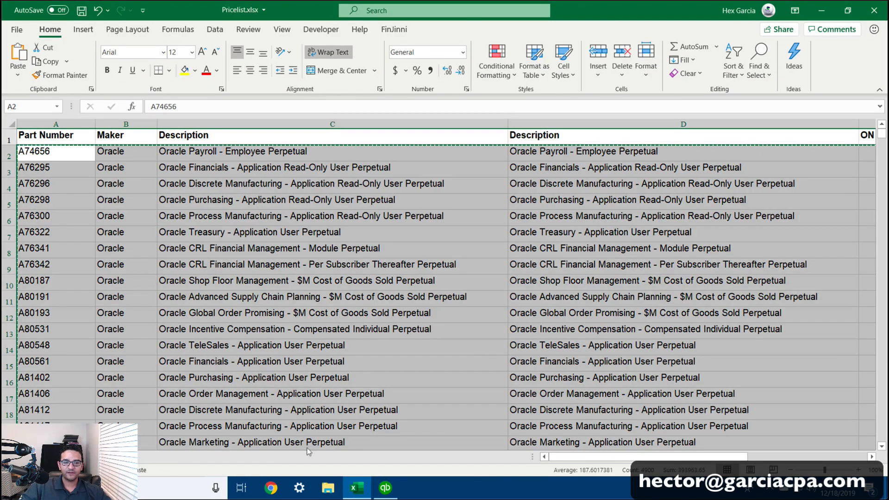
pyautogui.click(370, 290)
pyautogui.click(124, 124)
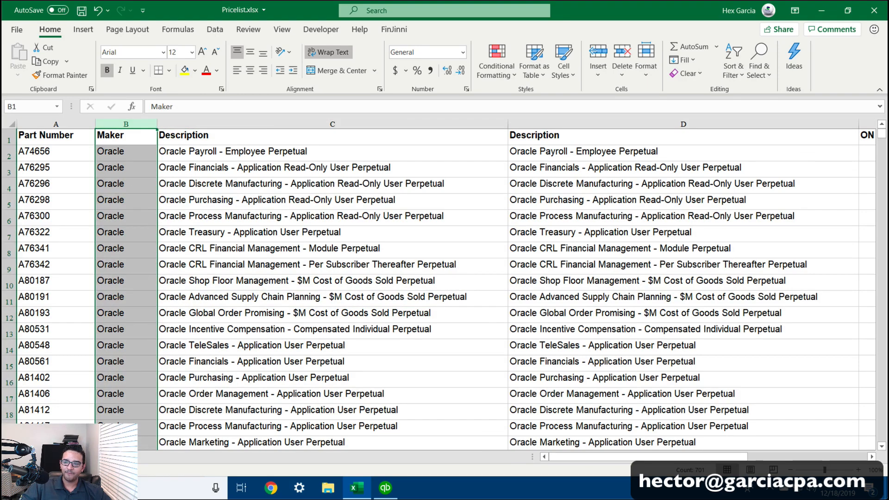
pyautogui.rightClick(121, 124)
pyautogui.click(147, 149)
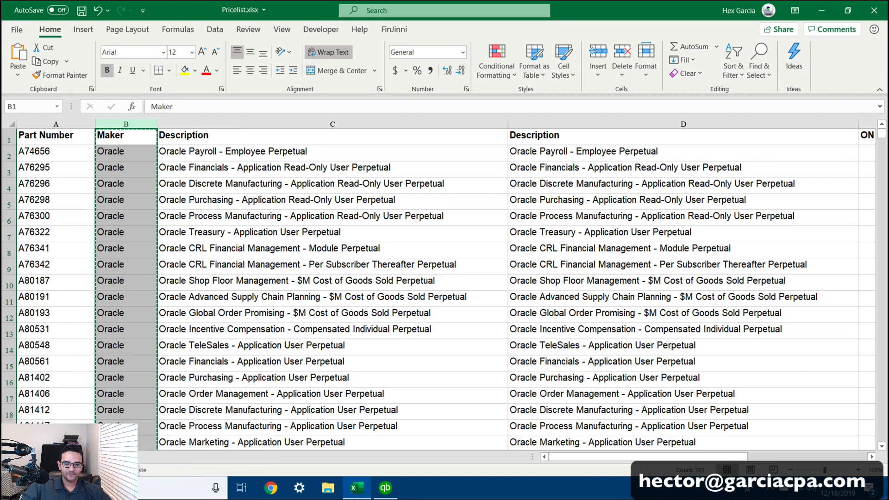
# Paste the Maker column as values into column A of the empty worksheet and select that column.
pyautogui.click(108, 457)
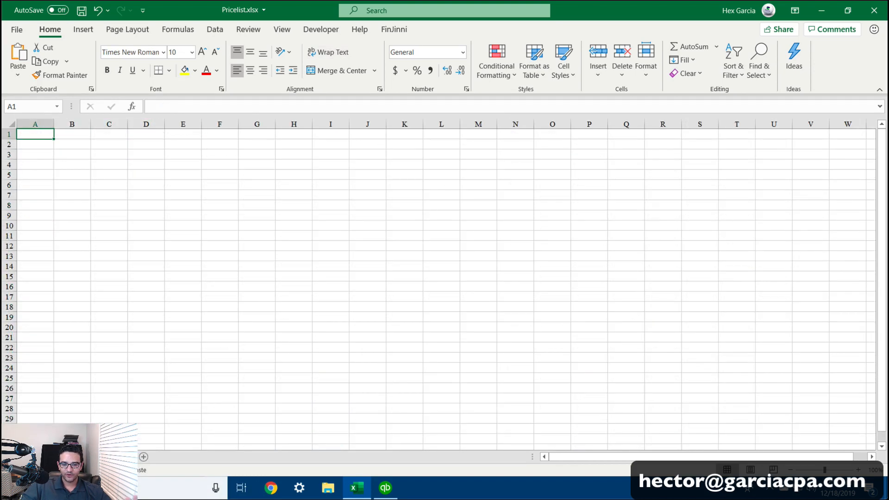
pyautogui.rightClick(29, 133)
pyautogui.click(76, 192)
pyautogui.click(146, 174)
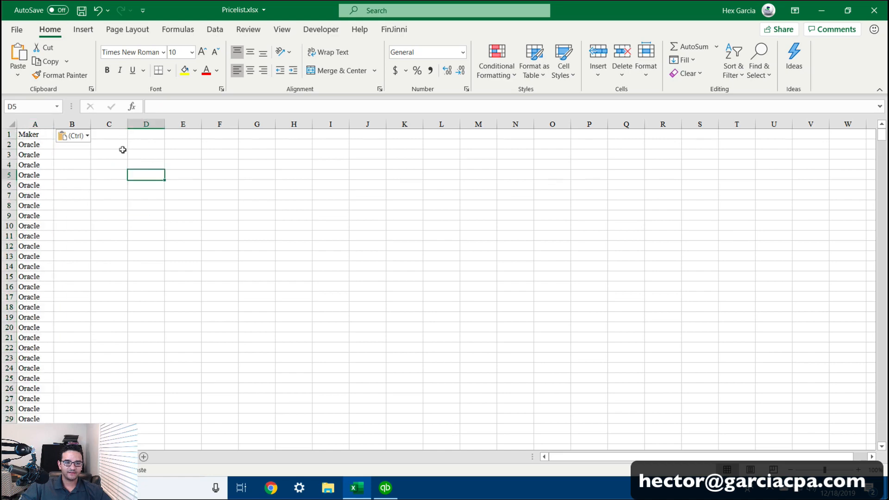
pyautogui.click(28, 123)
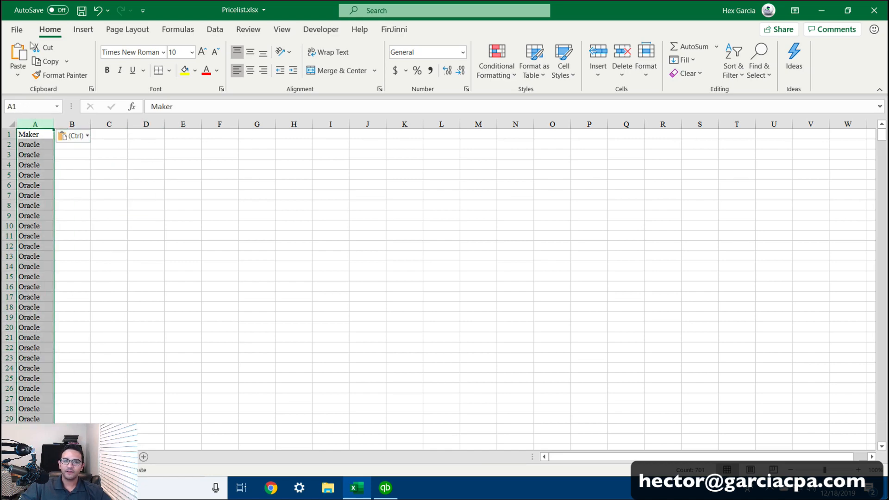
# Remove the duplicate values from column A of the maker worksheet and widen the column.
pyautogui.click(216, 30)
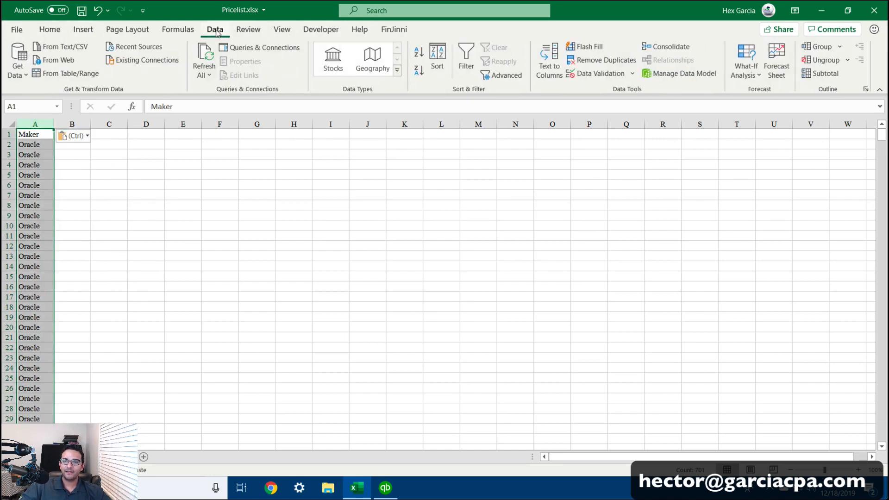
pyautogui.click(598, 62)
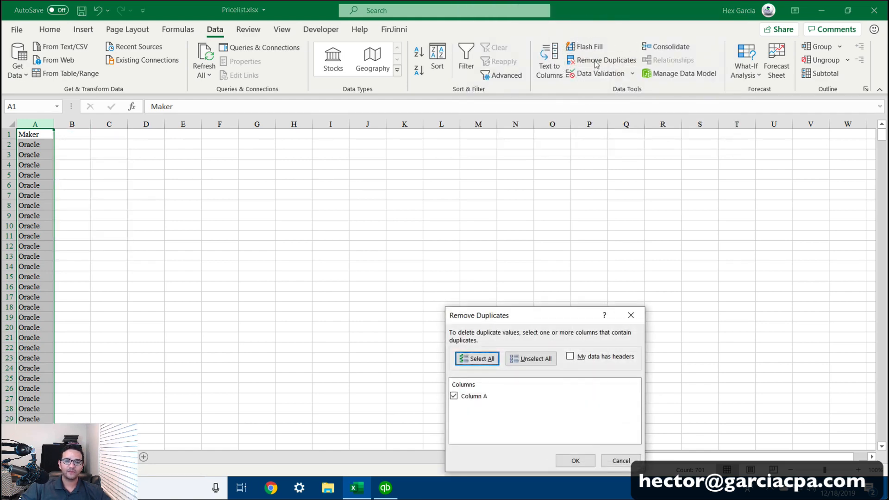
pyautogui.click(574, 460)
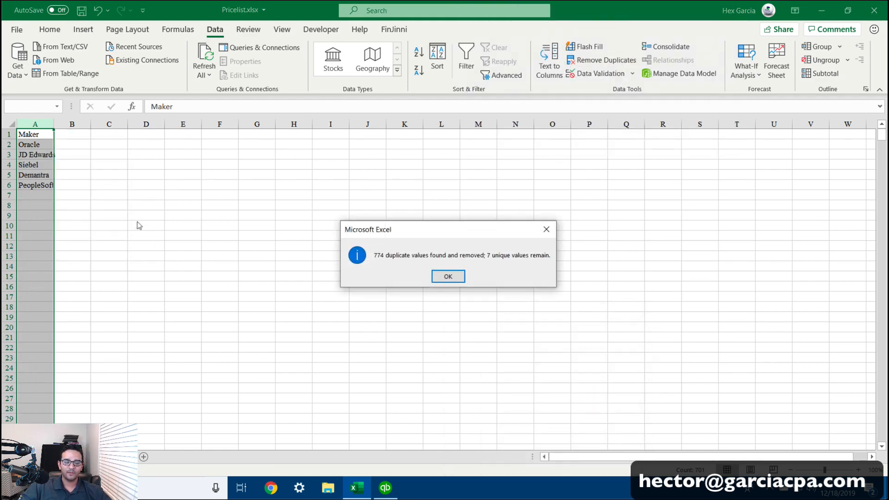
pyautogui.click(462, 282)
pyautogui.moveTo(260, 246); pyautogui.dragTo(220, 246)
pyautogui.moveTo(59, 119); pyautogui.dragTo(84, 119)
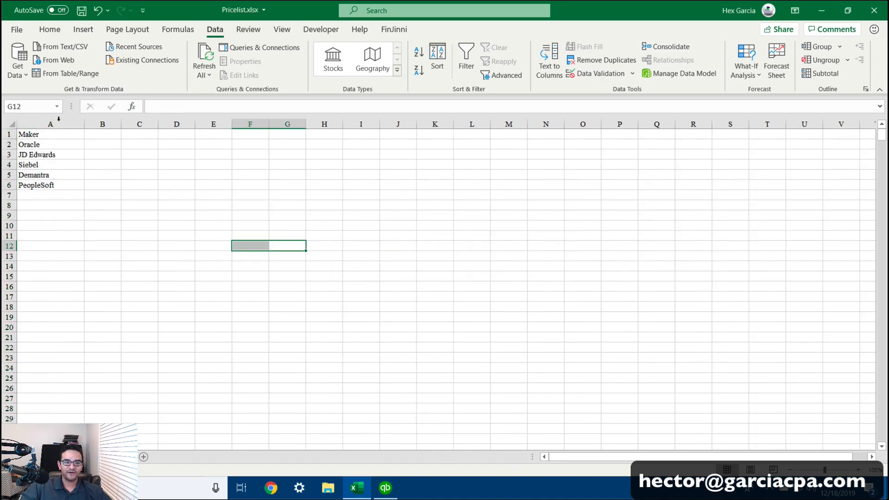
# Copy the unique maker names in A2:A6, from Oracle through PeopleSoft, leaving out the header.
pyautogui.moveTo(37, 140); pyautogui.dragTo(46, 187)
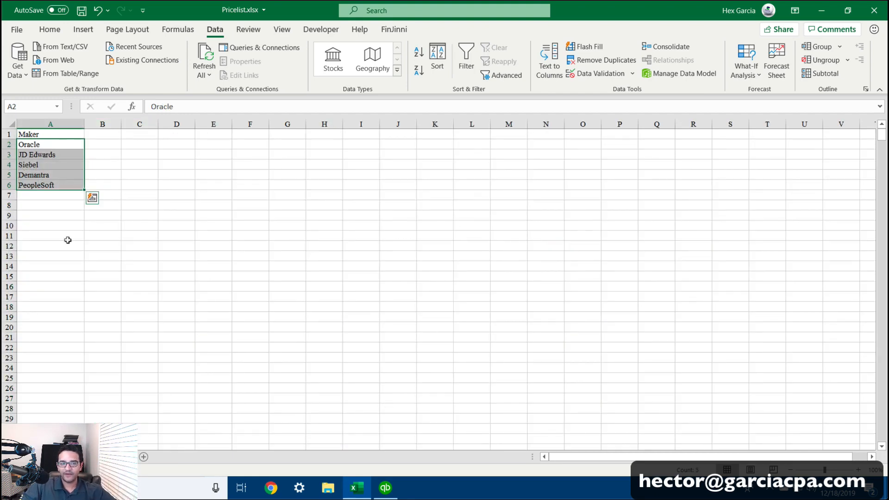
pyautogui.rightClick(43, 144)
pyautogui.click(73, 169)
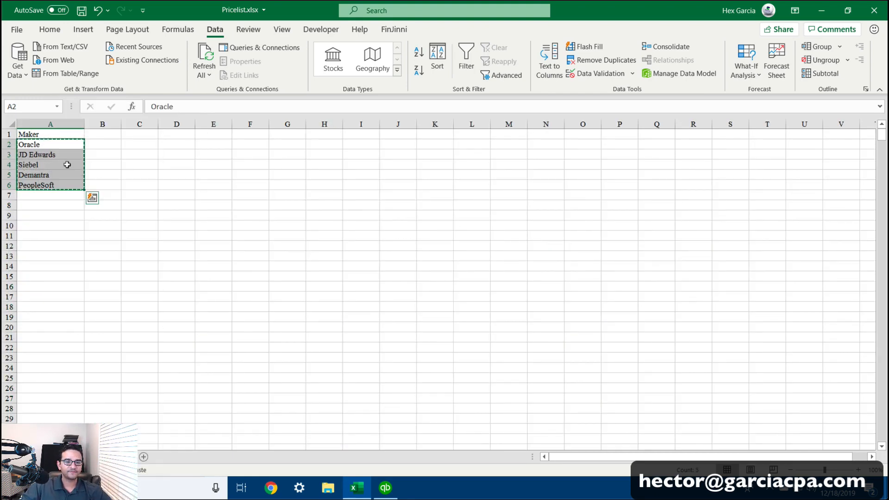
# Switch to QuickBooks, paste the maker names into the Vendor Name column and save the new vendor records.
pyautogui.click(385, 488)
pyautogui.click(65, 139)
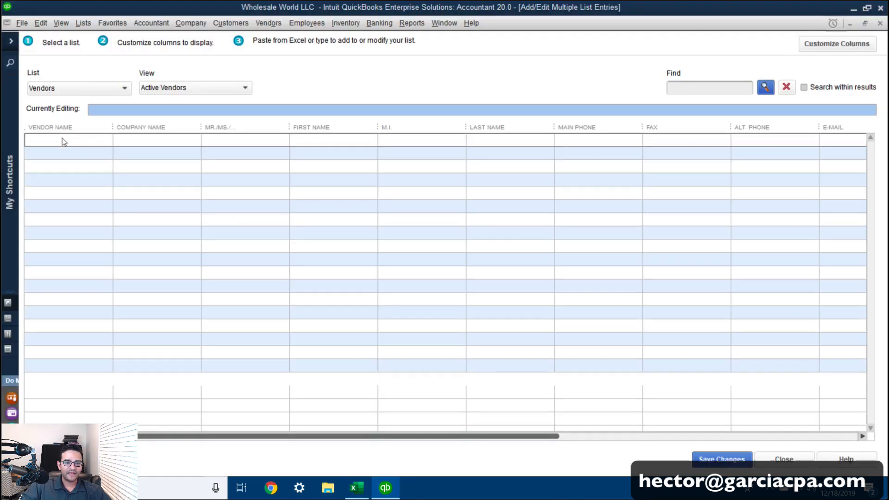
pyautogui.rightClick(49, 139)
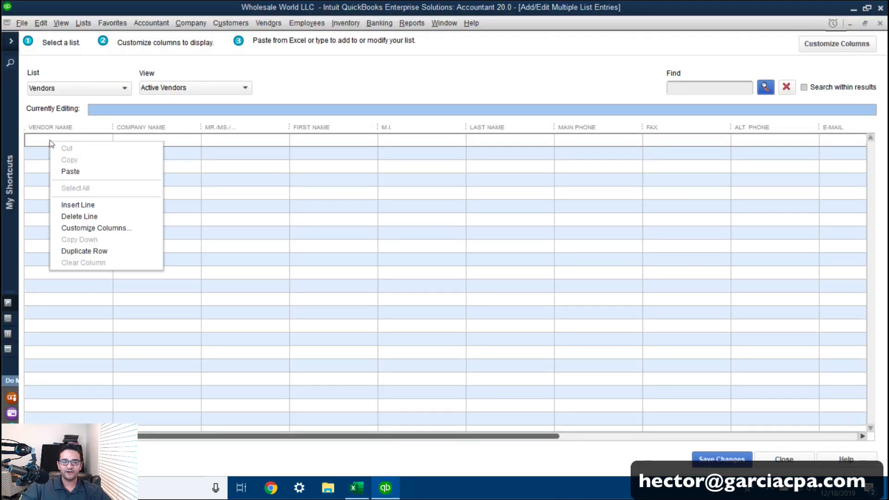
pyautogui.click(84, 173)
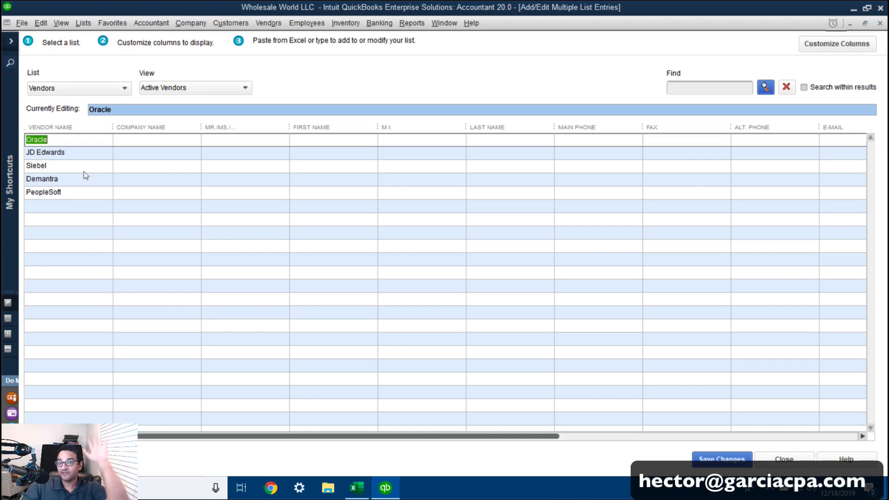
pyautogui.click(722, 459)
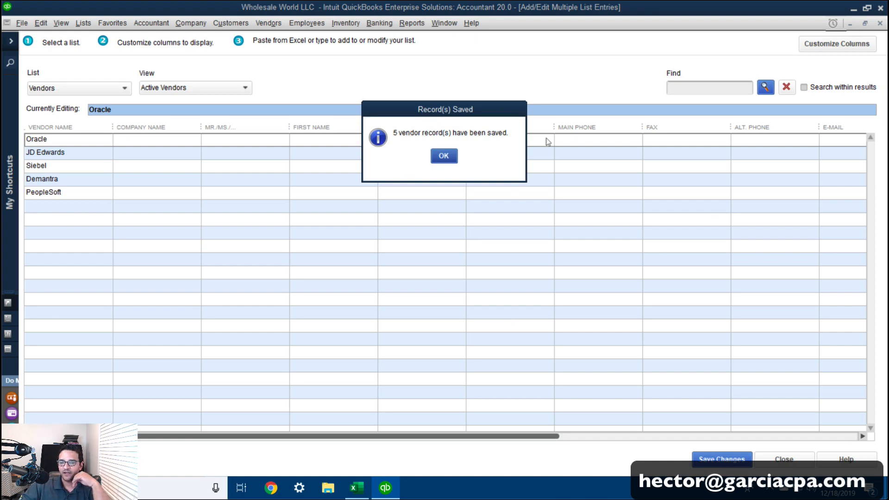
pyautogui.click(446, 157)
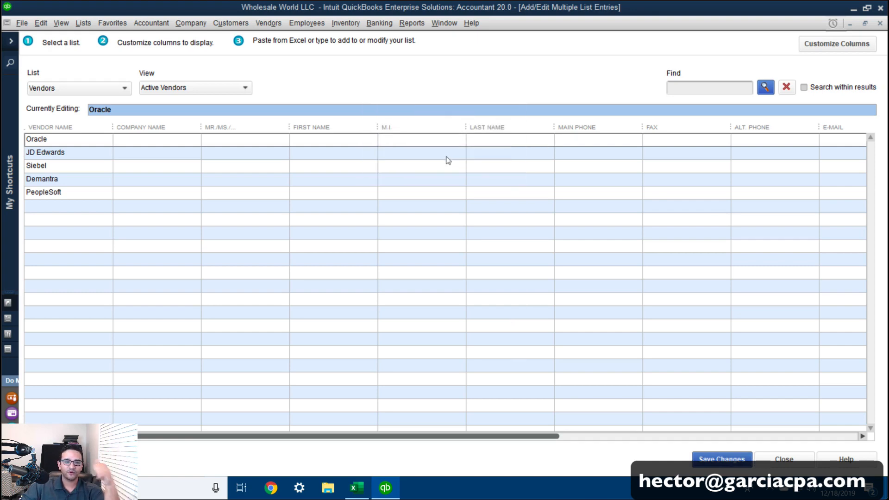
# Check the new vendors in the Vendor Center, and set the multiple list entries window to Inventory Parts.
pyautogui.click(269, 24)
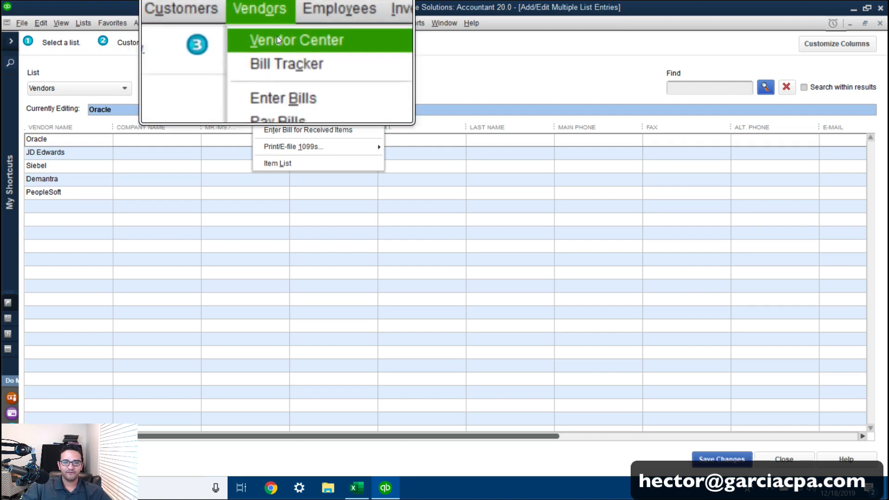
pyautogui.click(278, 39)
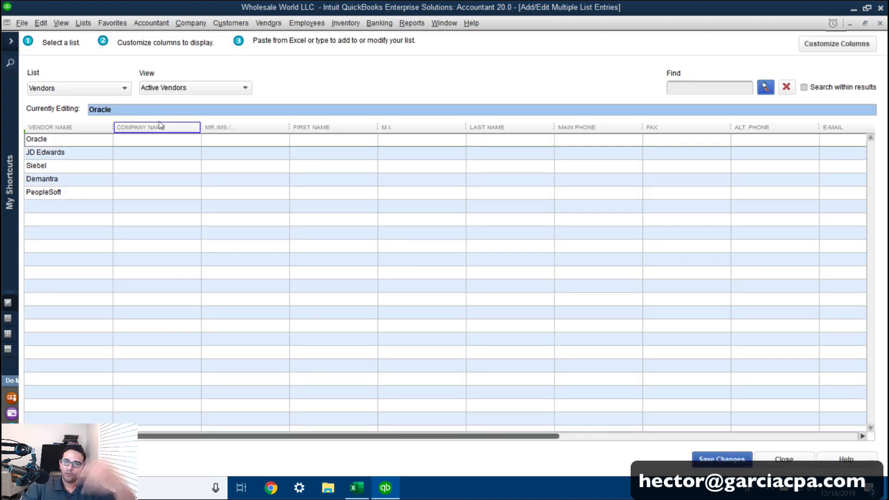
pyautogui.click(49, 90)
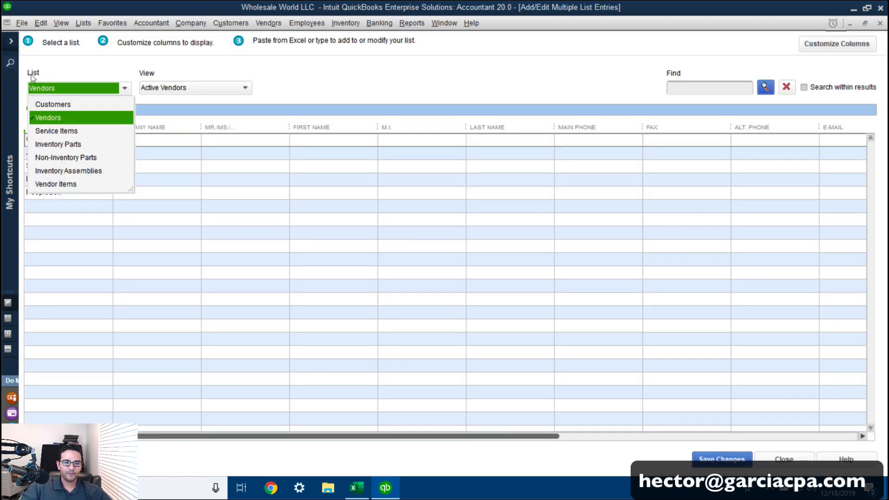
pyautogui.click(65, 145)
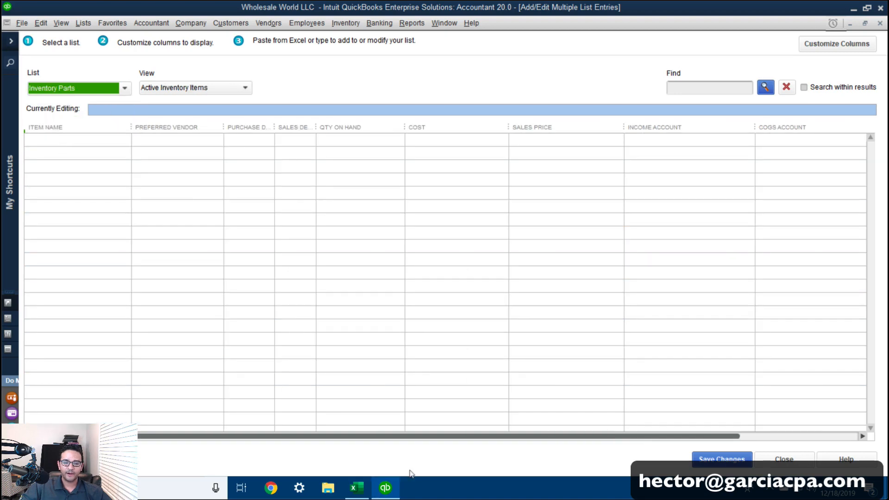
# Switch to the Excel price list and copy all data rows from A2 to G701, leaving out the header row.
pyautogui.click(356, 488)
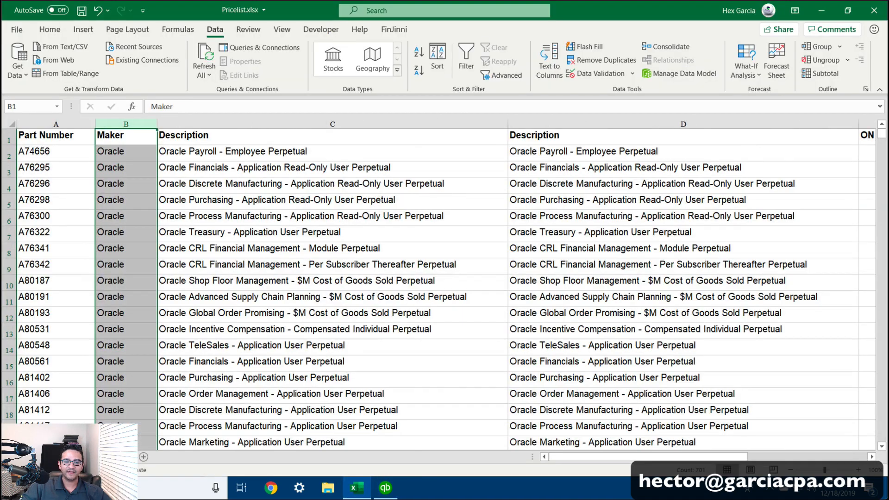
pyautogui.click(29, 151)
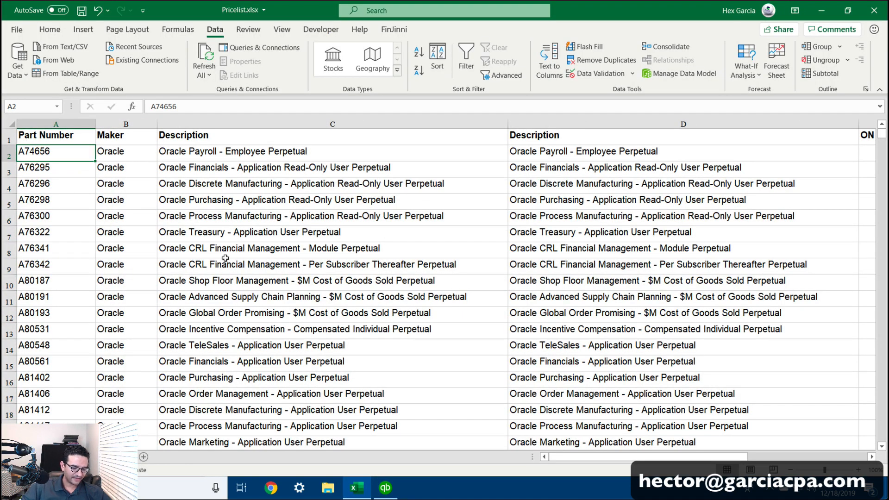
pyautogui.click(855, 456)
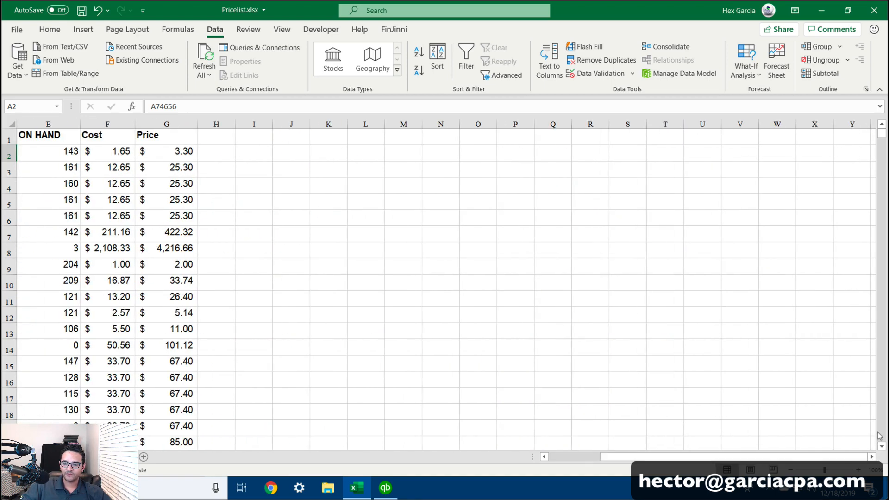
pyautogui.click(879, 432)
pyautogui.click(879, 432)
pyautogui.moveTo(881, 149); pyautogui.dragTo(882, 406)
pyautogui.keyDown('shift'); pyautogui.click(173, 391); pyautogui.keyUp('shift')
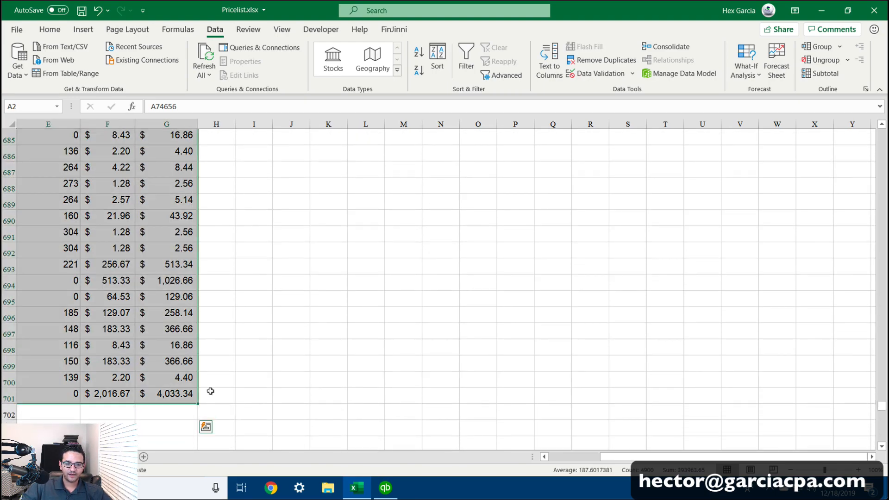
pyautogui.moveTo(604, 456); pyautogui.dragTo(549, 457)
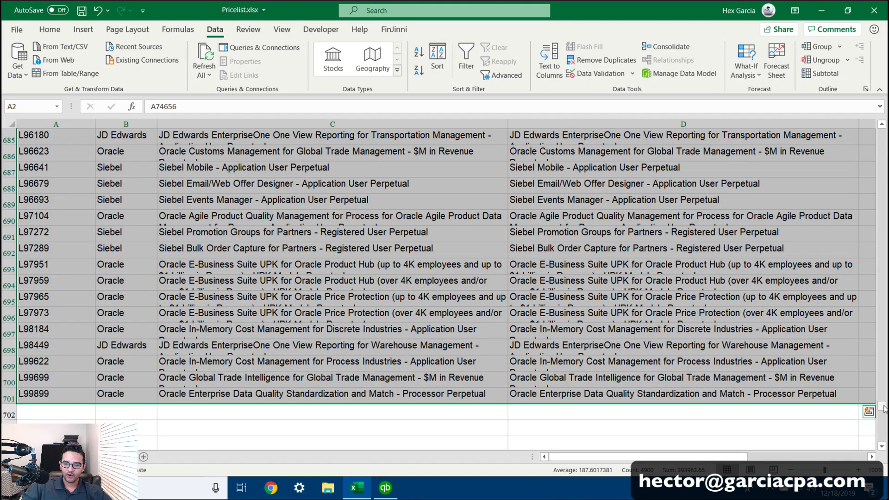
pyautogui.moveTo(882, 407); pyautogui.dragTo(882, 134)
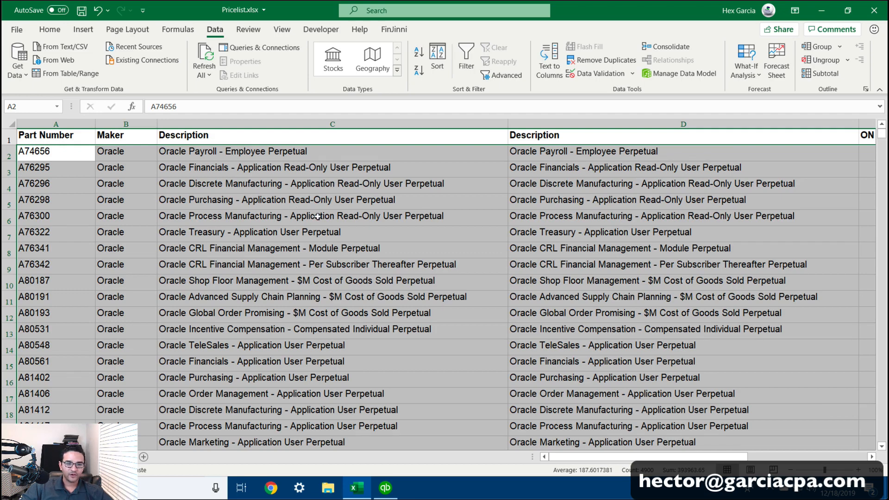
# Switch to QuickBooks and paste the copied price list rows starting at the first Item Name cell.
pyautogui.click(387, 490)
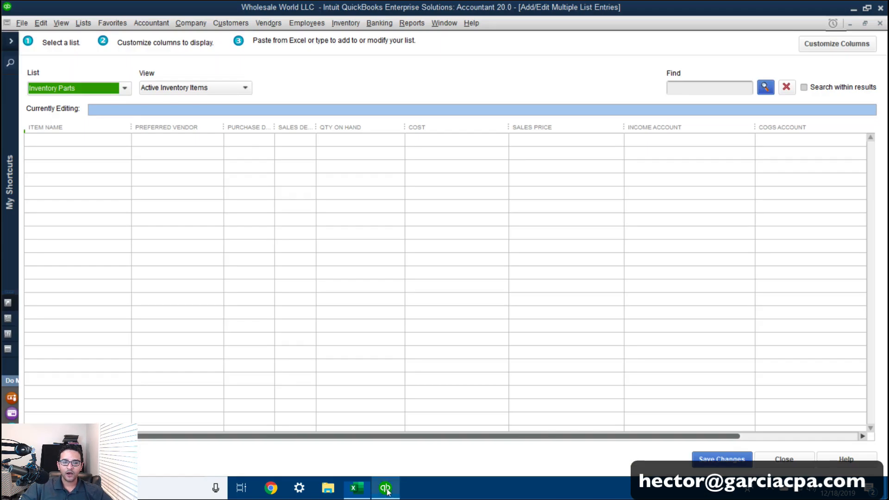
pyautogui.click(32, 139)
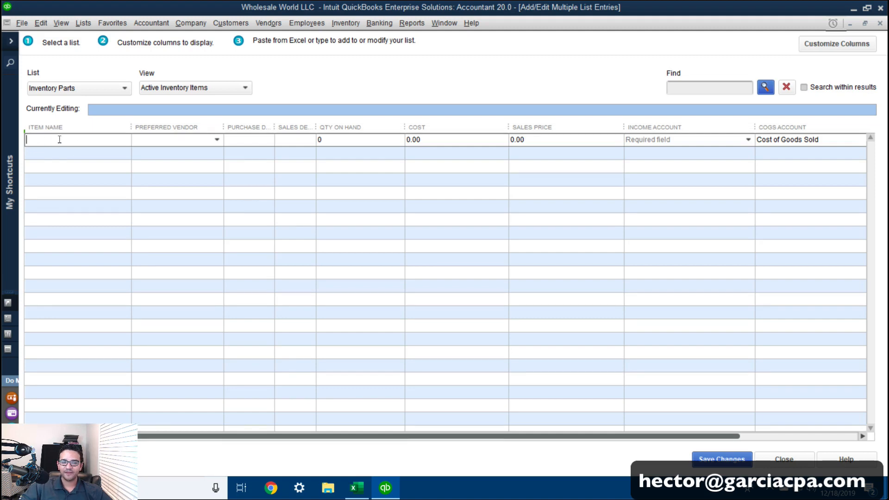
pyautogui.rightClick(59, 139)
pyautogui.click(66, 169)
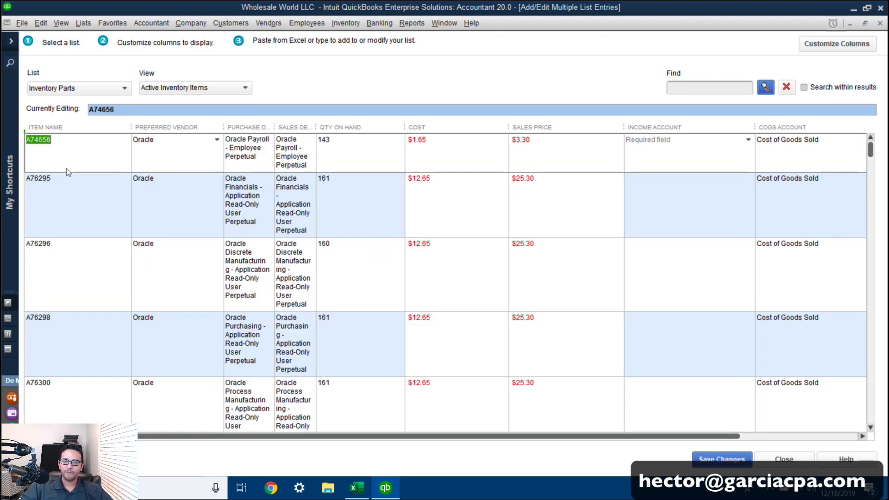
# Examine the pasted inventory parts, checking the first item's preferred vendor and the dollar sign in its Cost value.
pyautogui.click(169, 144)
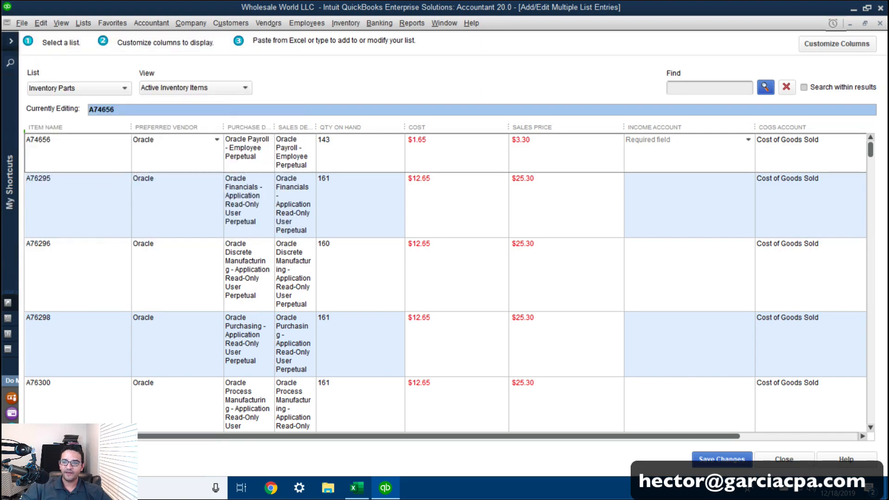
pyautogui.moveTo(871, 155)
pyautogui.mouseDown()
pyautogui.moveTo(870, 376)
pyautogui.moveTo(871, 149)
pyautogui.mouseUp()
pyautogui.click(439, 143)
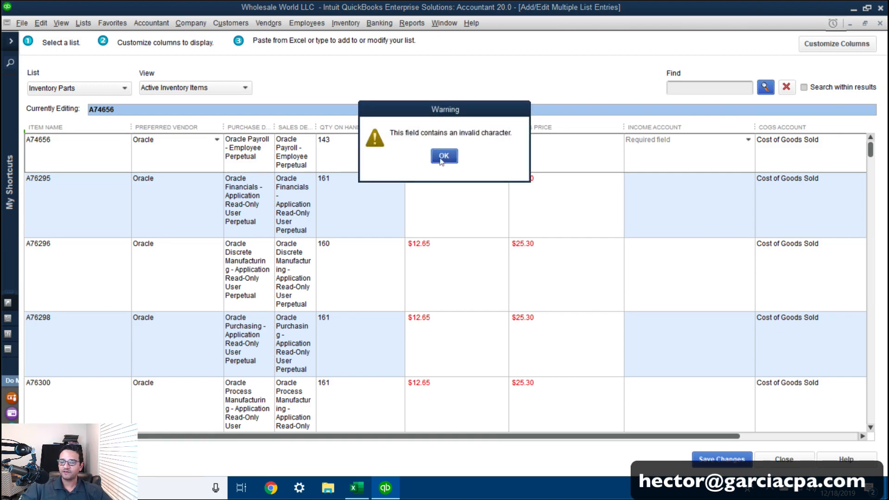
pyautogui.click(443, 156)
pyautogui.moveTo(404, 141); pyautogui.dragTo(412, 141)
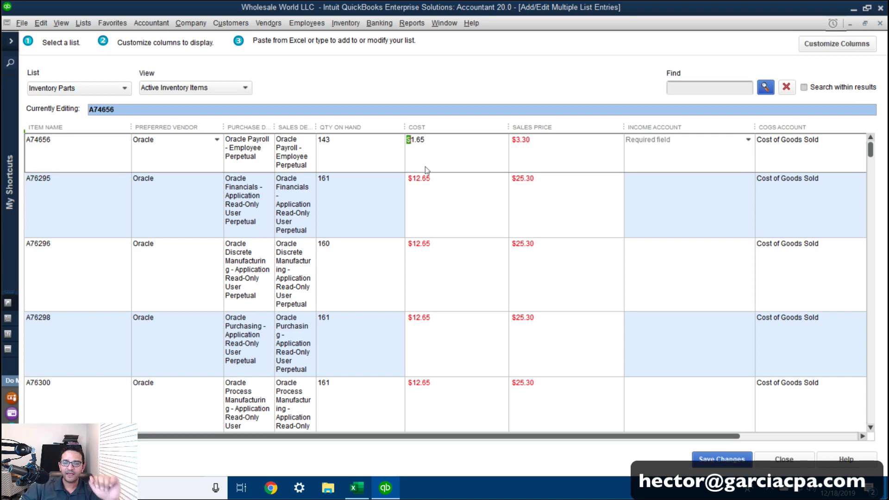
pyautogui.click(87, 141)
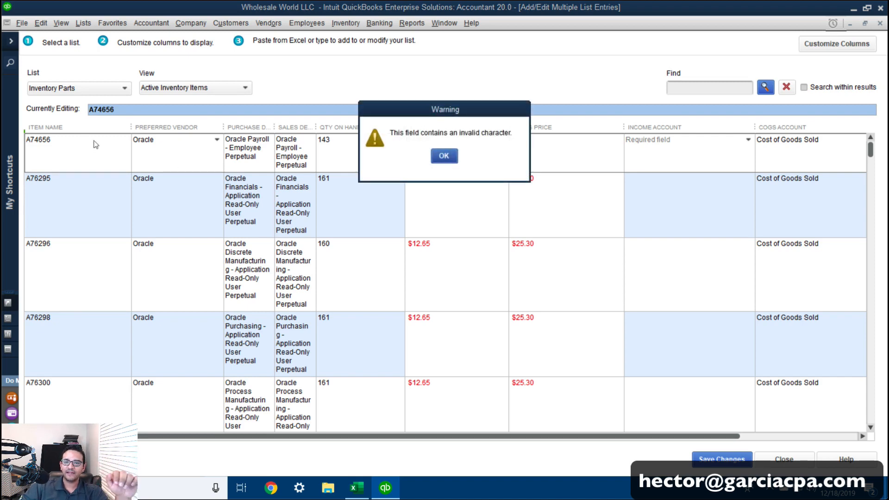
pyautogui.click(456, 157)
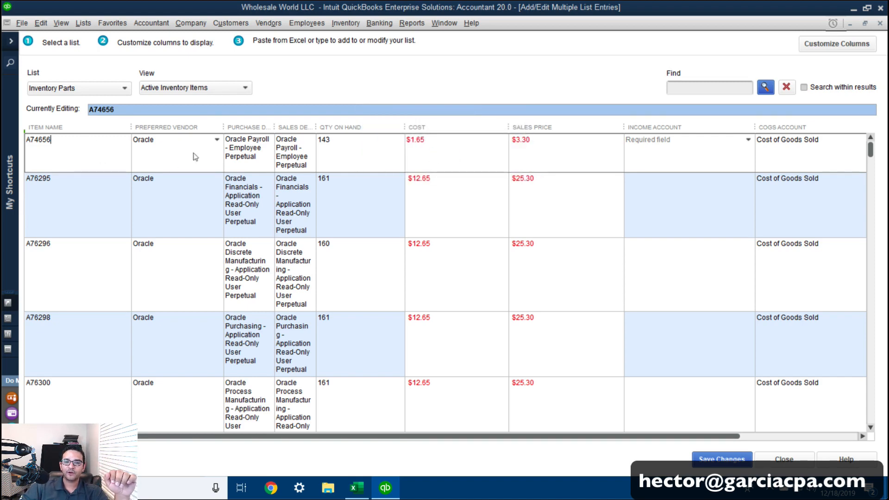
pyautogui.doubleClick(51, 141)
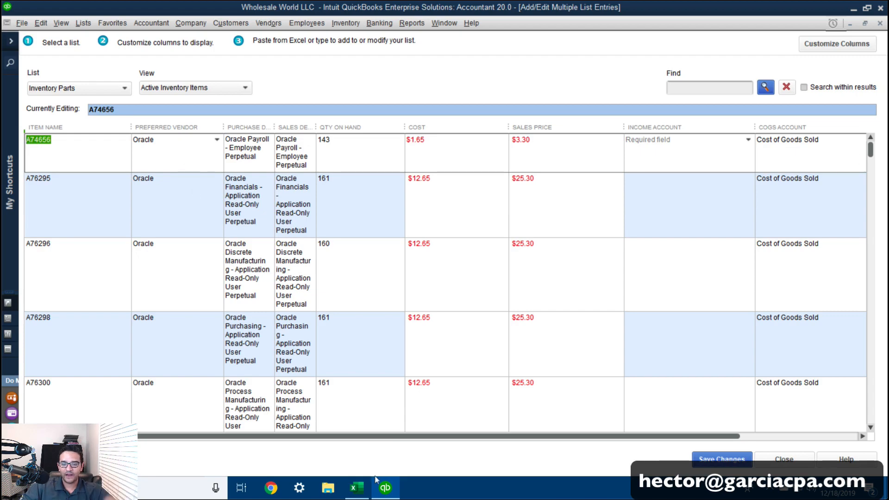
# Switch to the Excel price list and set the number format of the Cost and Price columns to General.
pyautogui.click(356, 488)
pyautogui.click(264, 275)
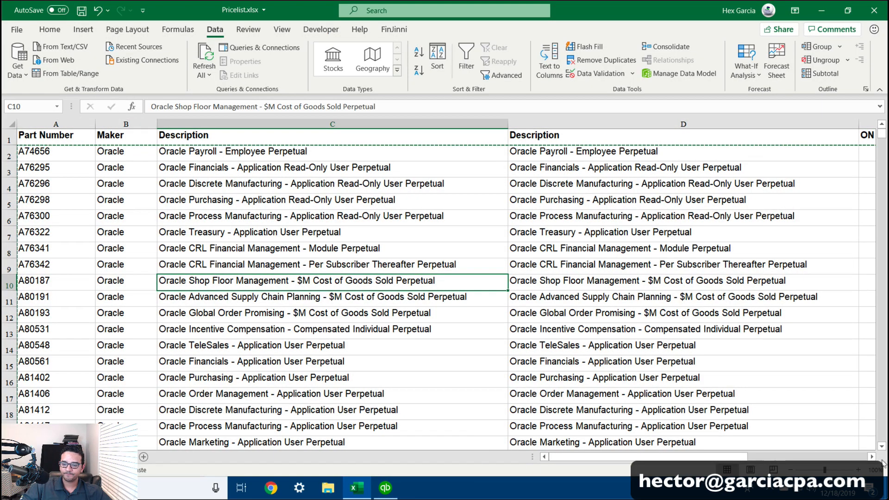
pyautogui.hscroll(3, 743, 269)
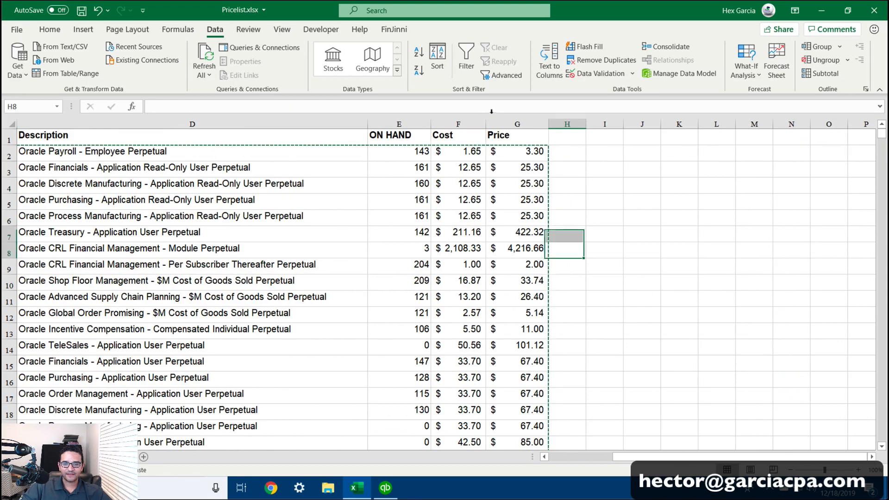
pyautogui.moveTo(458, 124); pyautogui.dragTo(528, 123)
pyautogui.click(51, 31)
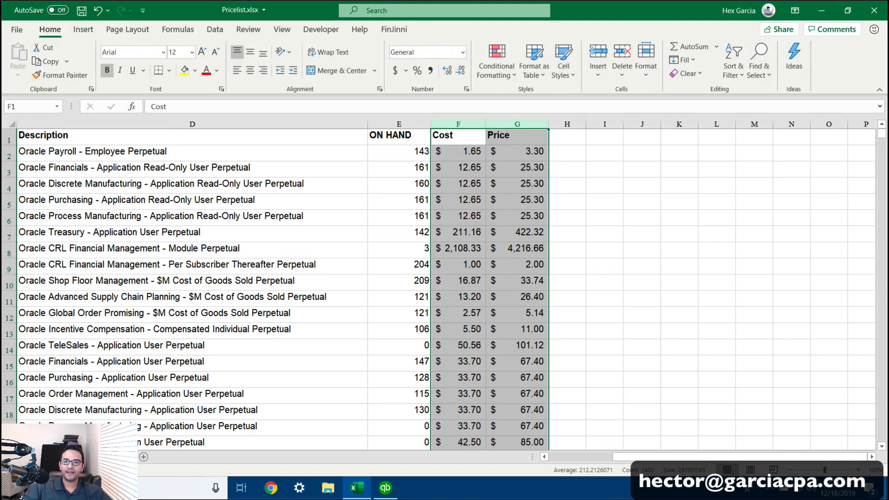
pyautogui.click(462, 51)
pyautogui.click(426, 71)
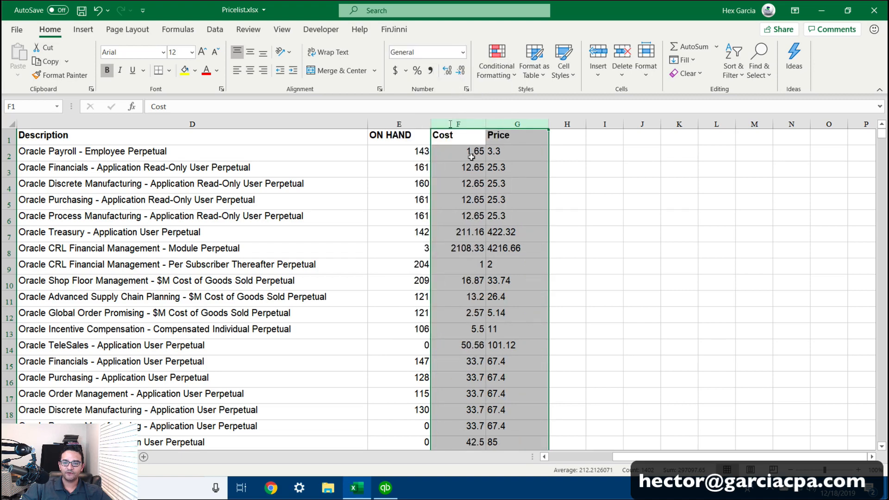
pyautogui.click(515, 185)
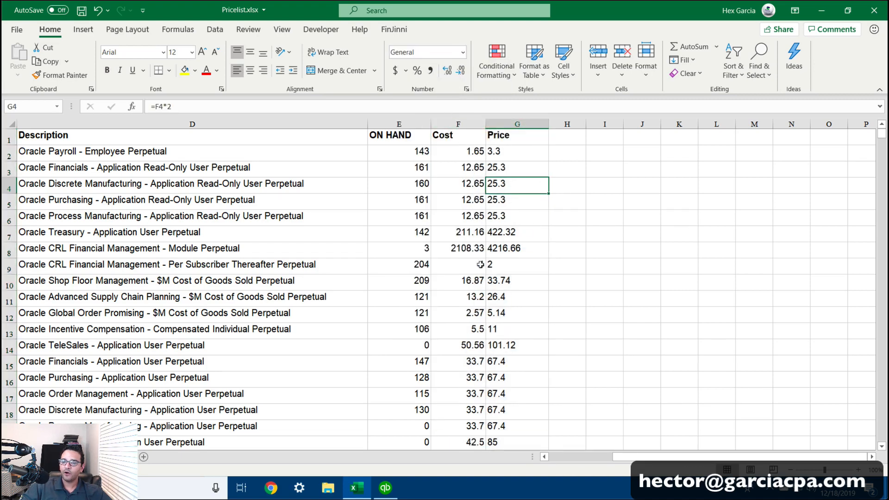
# Set the number format of the Cost and Price columns to Number, and check the two-decimal values down the rows.
pyautogui.moveTo(459, 123); pyautogui.dragTo(516, 124)
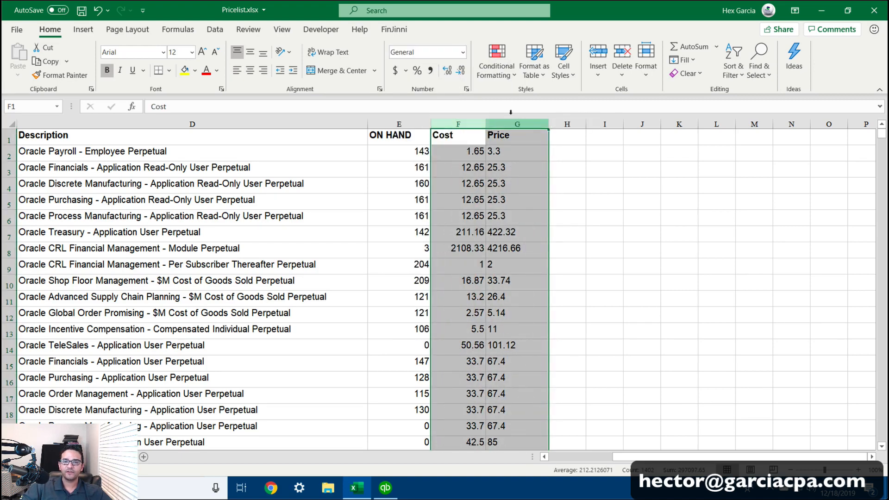
pyautogui.click(462, 54)
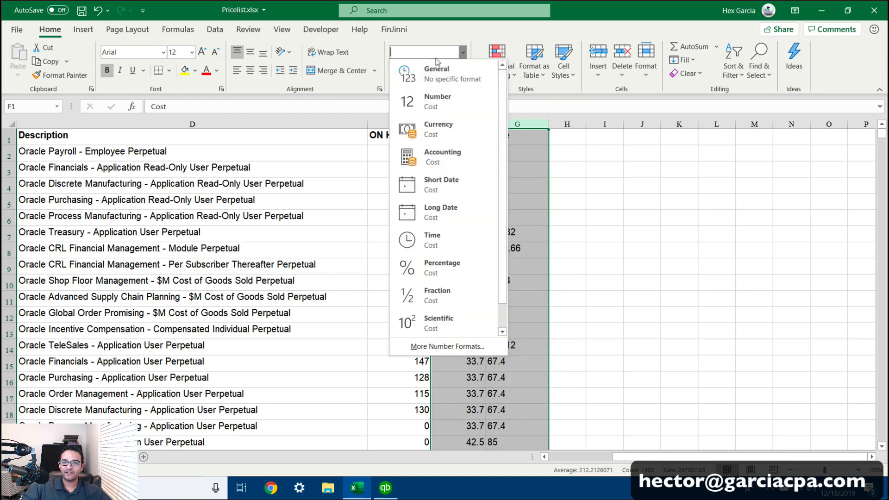
pyautogui.click(441, 102)
pyautogui.click(511, 216)
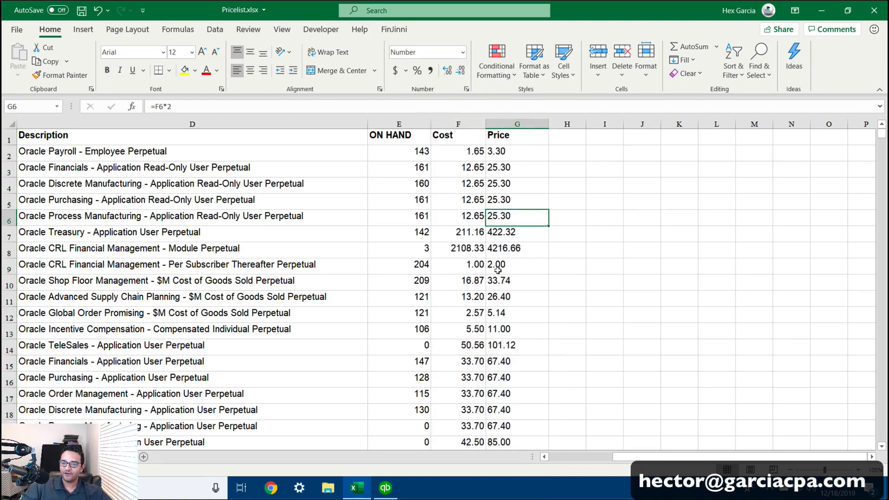
pyautogui.scroll(-4, 485, 345)
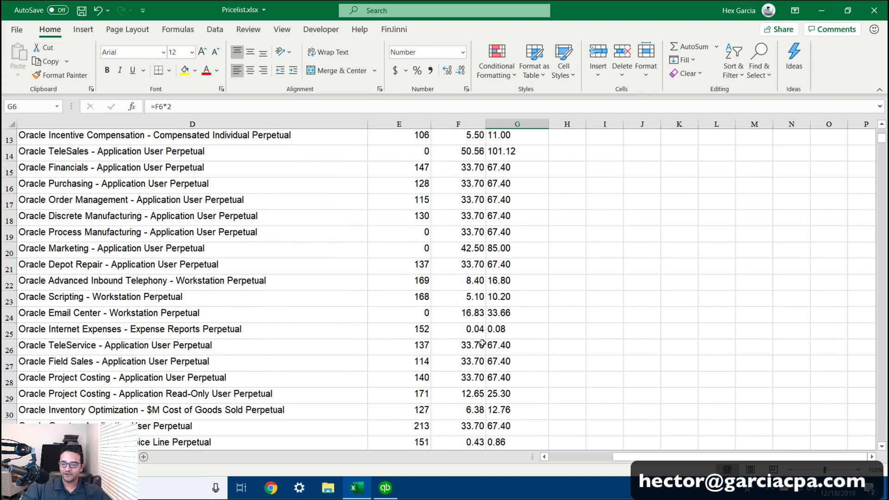
pyautogui.click(477, 331)
pyautogui.click(500, 295)
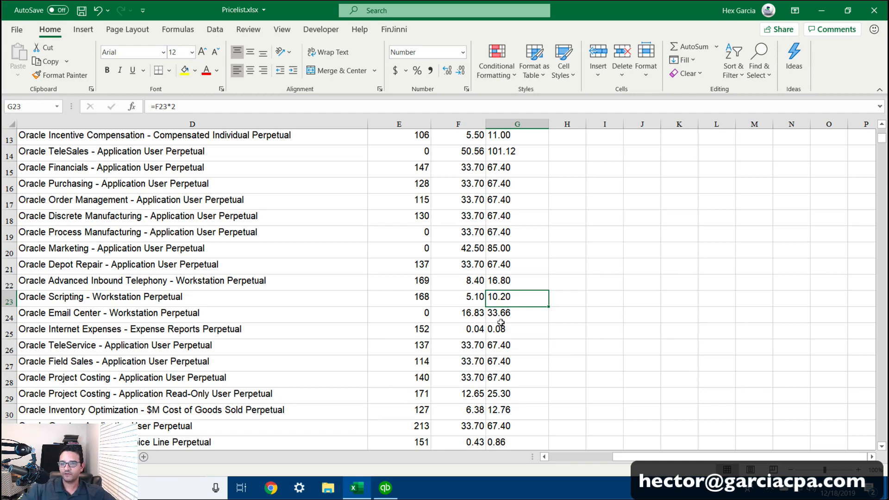
pyautogui.scroll(4, 537, 283)
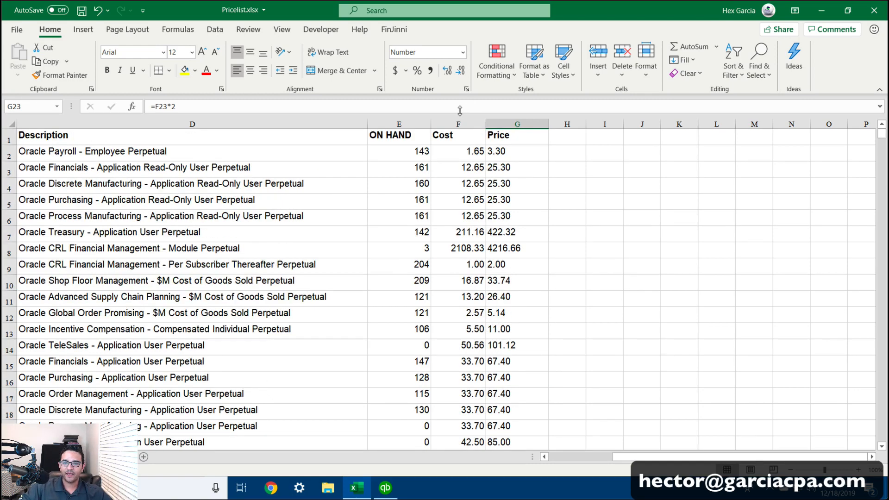
pyautogui.moveTo(458, 123); pyautogui.dragTo(520, 122)
pyautogui.click(521, 214)
# Copy all price list data rows from G2 back to A701, leaving out the header row.
pyautogui.click(513, 150)
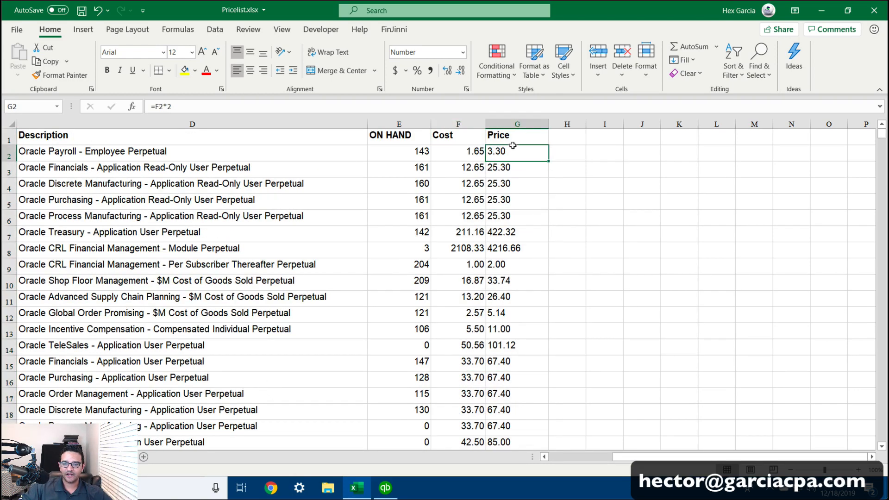
pyautogui.moveTo(621, 457); pyautogui.dragTo(553, 457)
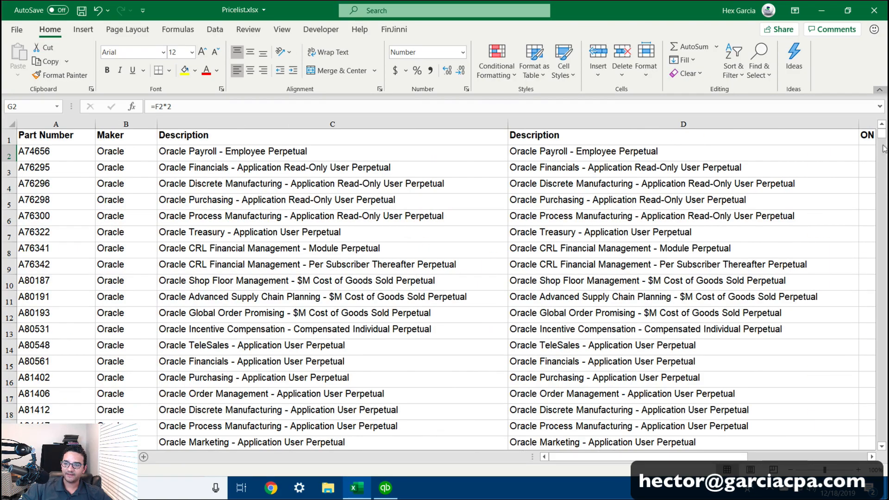
pyautogui.moveTo(882, 135); pyautogui.dragTo(880, 411)
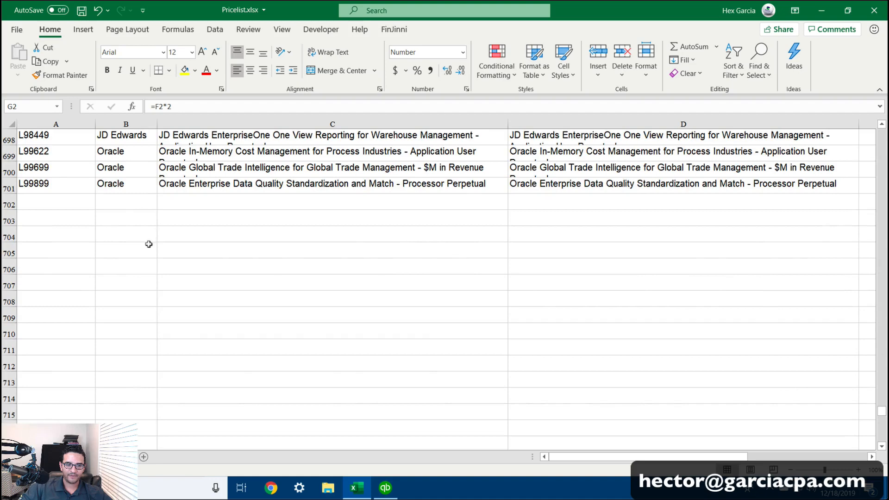
pyautogui.keyDown('shift'); pyautogui.click(53, 182); pyautogui.keyUp('shift')
pyautogui.hotkey('ctrl', 'c')
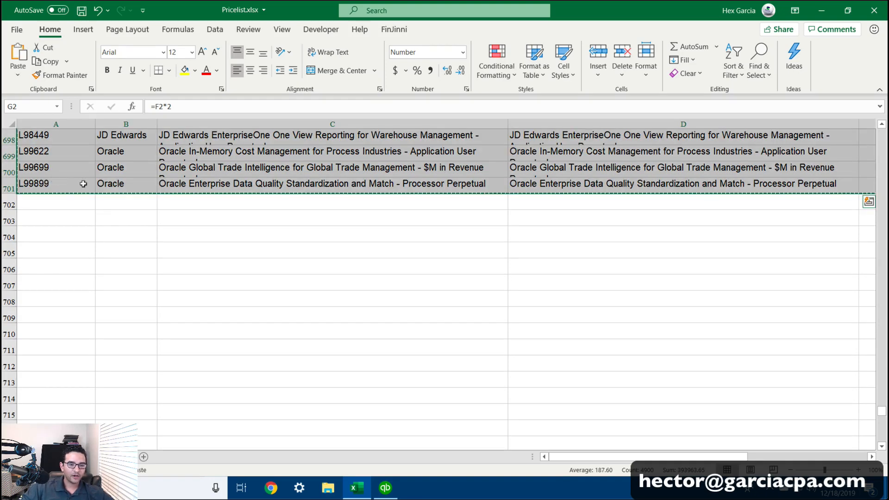
# Switch to QuickBooks and paste the copied rows over the existing entries, starting at the first Item Name cell.
pyautogui.click(386, 487)
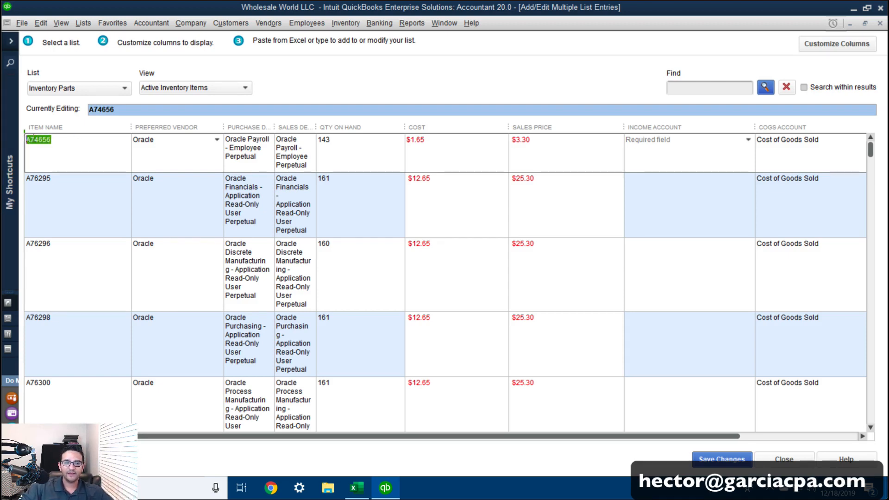
pyautogui.rightClick(31, 139)
pyautogui.click(53, 168)
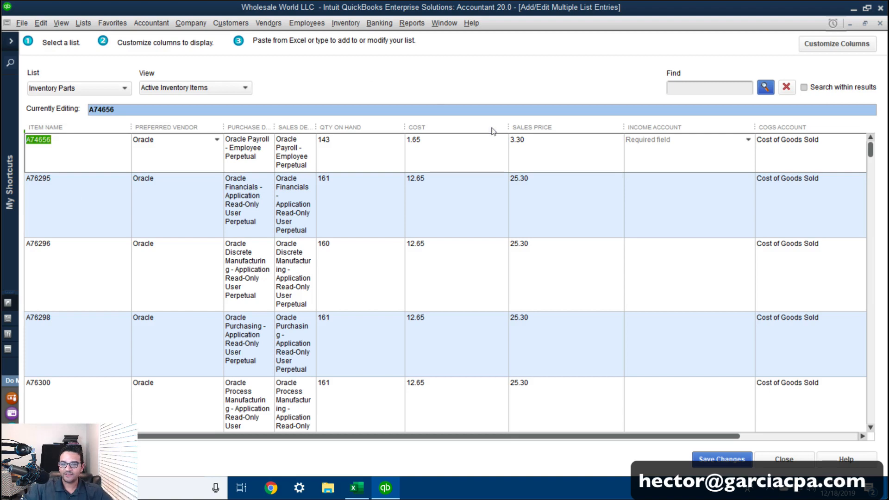
# Widen the Purchase Description column and try to save the pasted inventory parts.
pyautogui.click(448, 146)
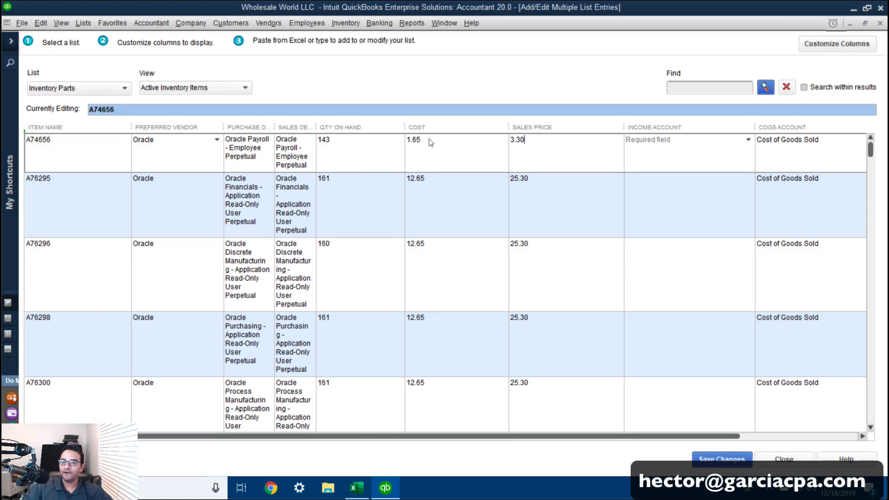
pyautogui.moveTo(270, 122); pyautogui.dragTo(309, 122)
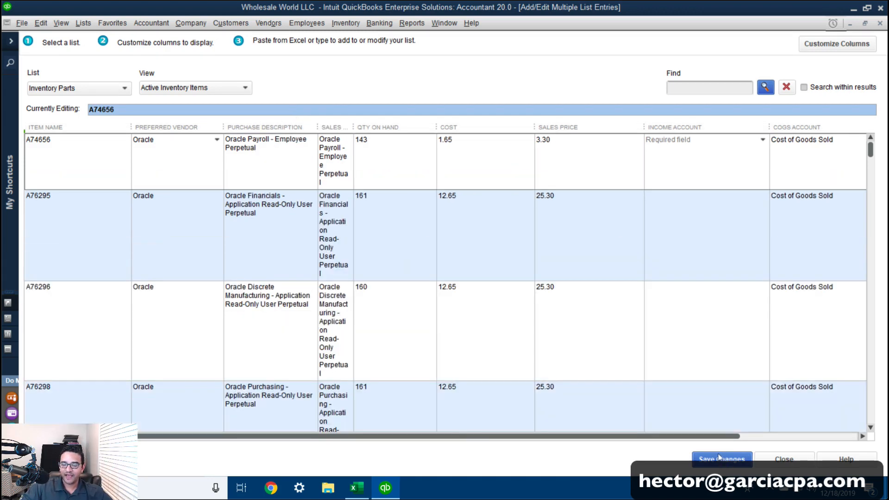
pyautogui.click(719, 458)
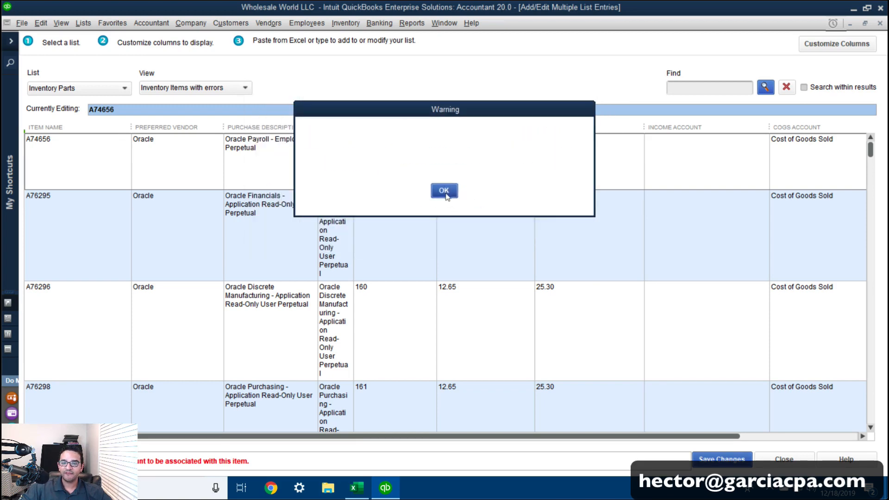
pyautogui.click(452, 197)
# Set the first item's Income Account to Sales and copy it down to all the inventory parts.
pyautogui.moveTo(726, 437); pyautogui.dragTo(843, 441)
pyautogui.click(550, 145)
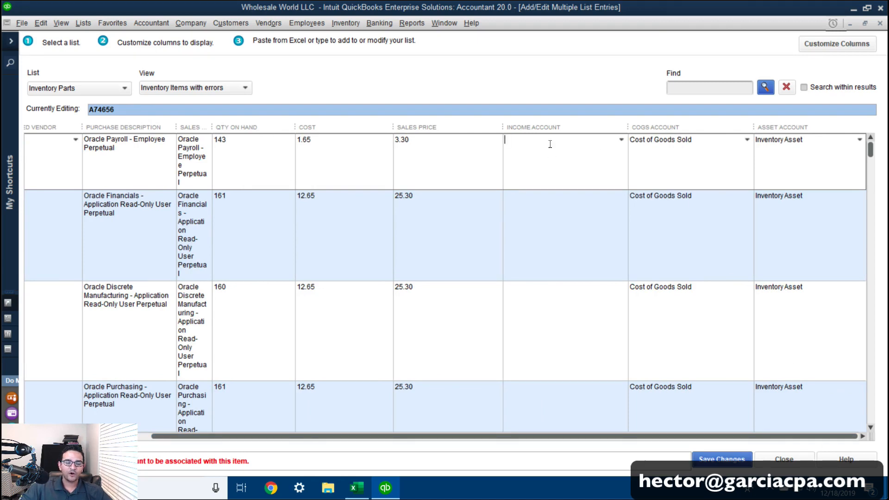
pyautogui.click(247, 141)
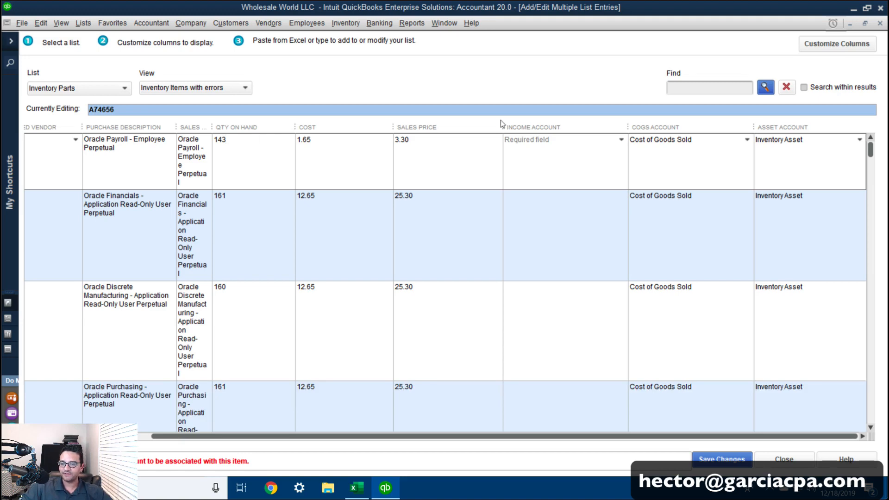
pyautogui.click(546, 143)
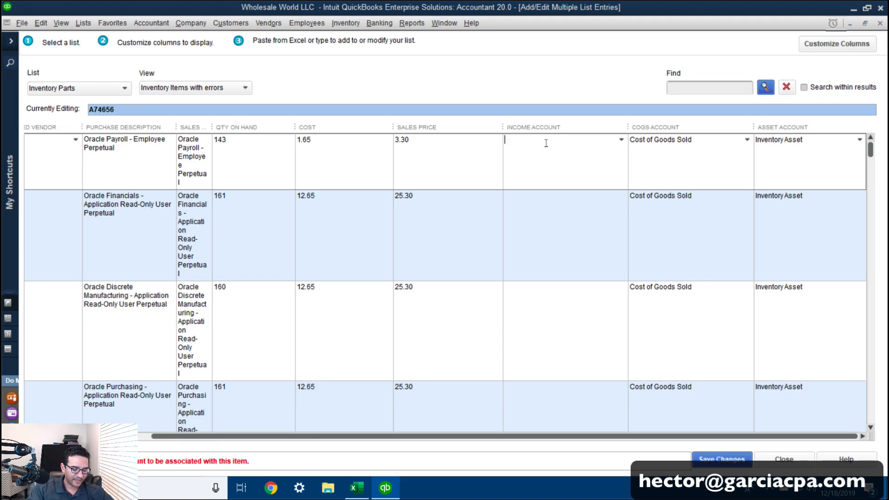
pyautogui.write('Sales')
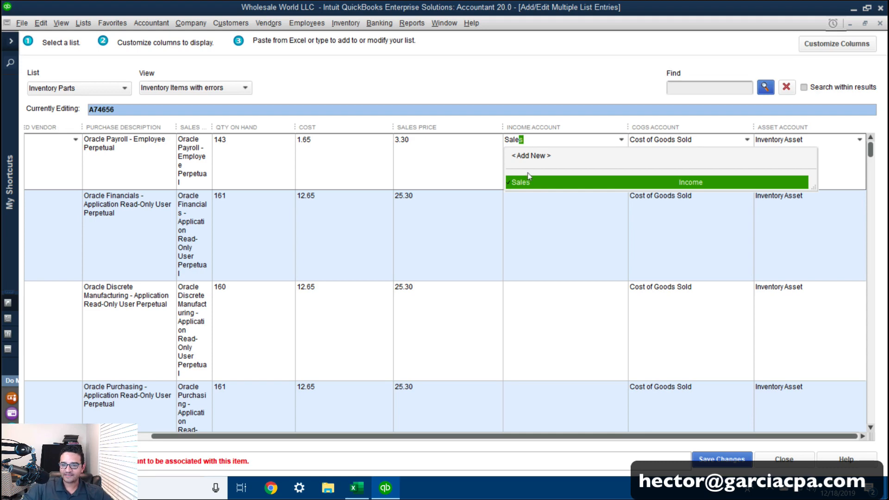
pyautogui.click(522, 182)
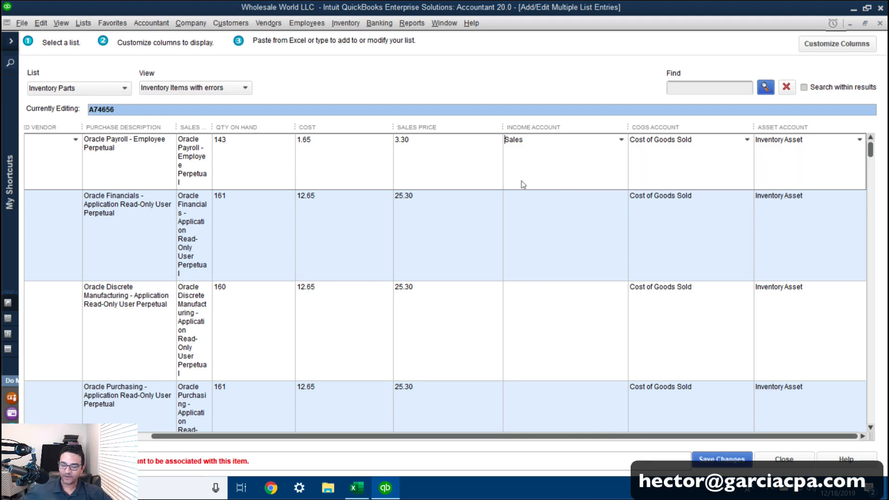
pyautogui.rightClick(527, 141)
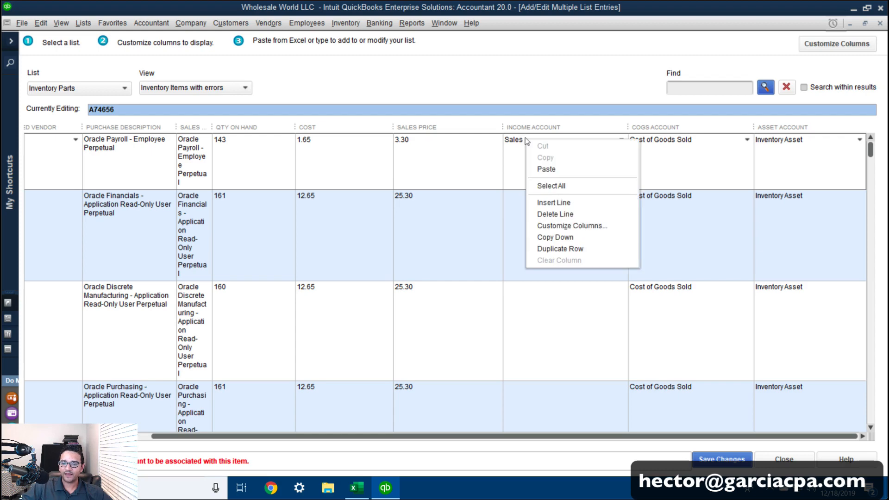
pyautogui.click(565, 238)
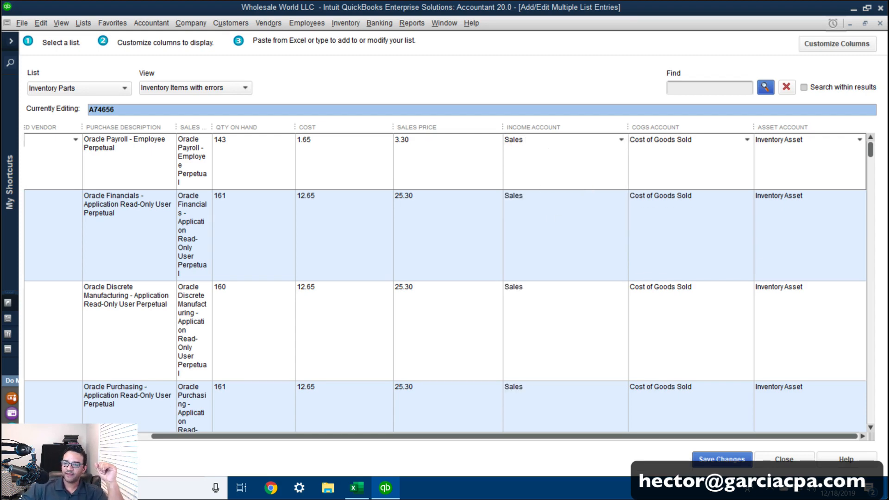
# Examine the vendor, cost, price and account columns of the inventory parts from the first row through the end of the list.
pyautogui.moveTo(871, 154)
pyautogui.mouseDown()
pyautogui.moveTo(873, 442)
pyautogui.moveTo(874, 137)
pyautogui.mouseUp()
pyautogui.moveTo(157, 437); pyautogui.dragTo(38, 437)
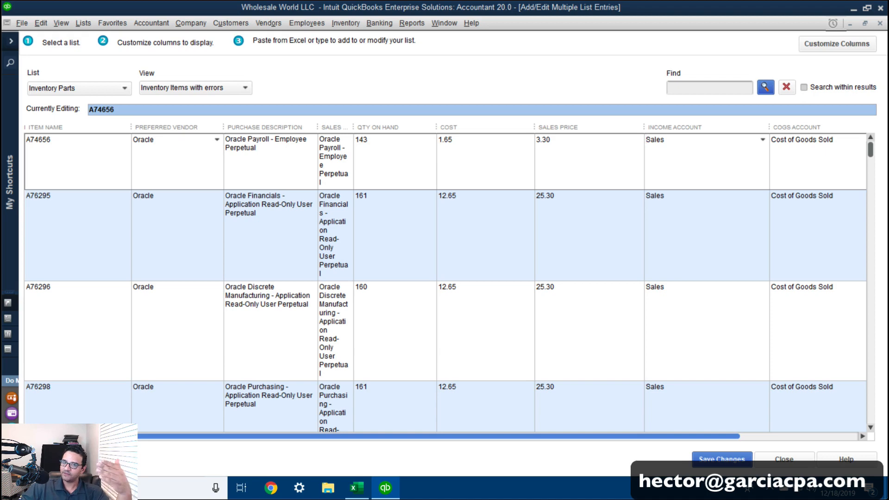
pyautogui.click(159, 150)
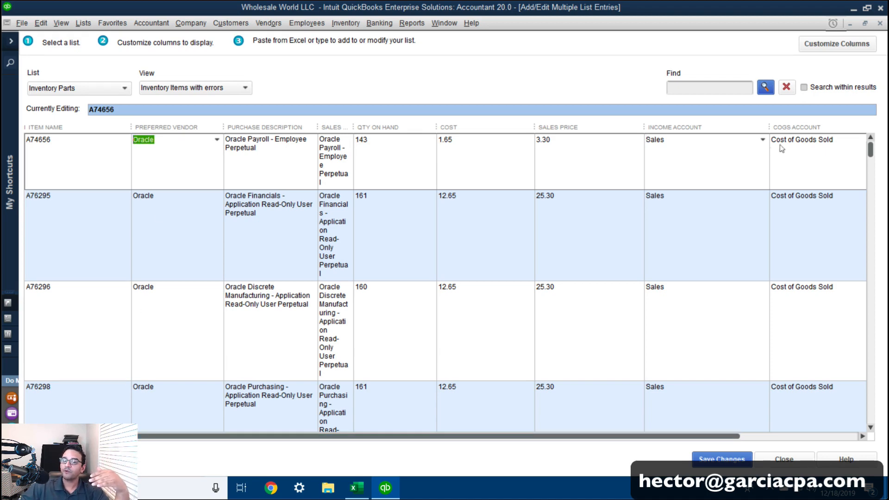
pyautogui.moveTo(662, 140); pyautogui.dragTo(668, 139)
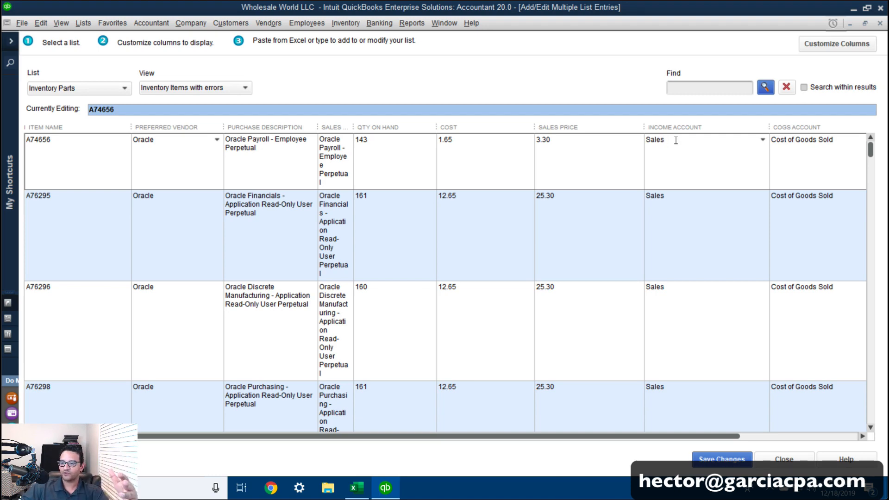
pyautogui.moveTo(871, 151); pyautogui.dragTo(818, 345)
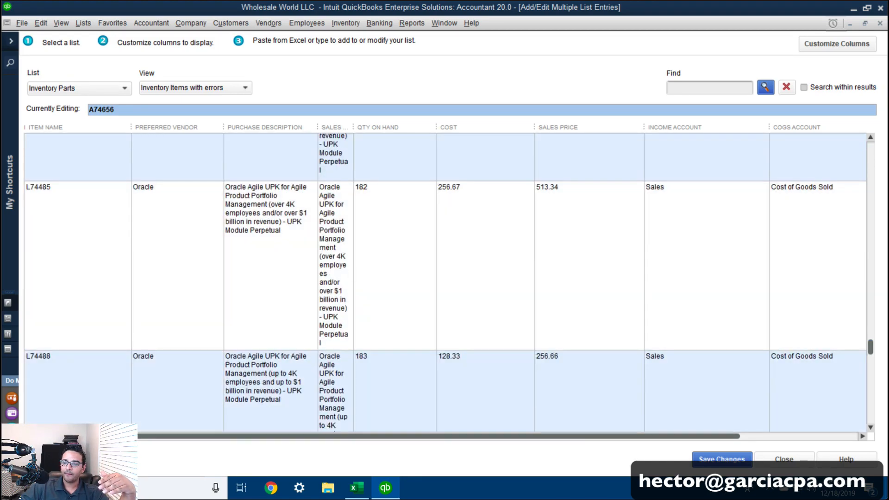
pyautogui.moveTo(872, 350); pyautogui.dragTo(870, 391)
pyautogui.moveTo(869, 411); pyautogui.dragTo(867, 140)
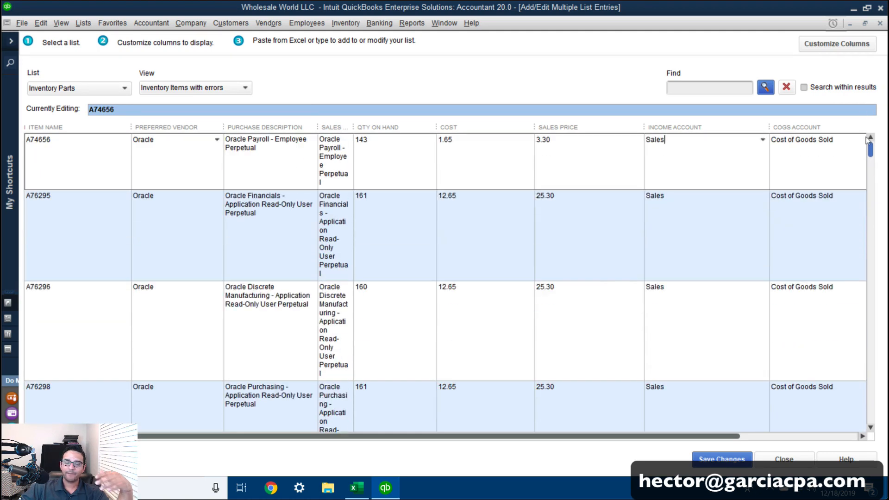
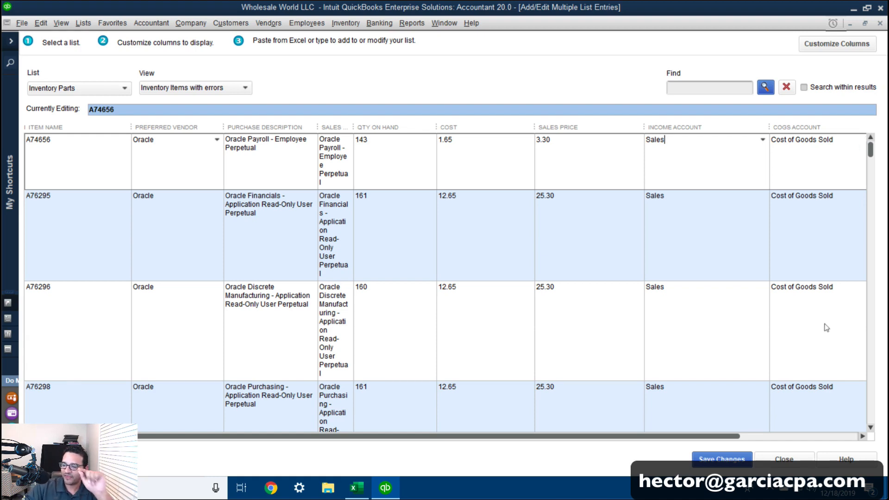
# Close the multiple list entries window without saving the inventory parts, and switch to the Excel price list.
pyautogui.click(803, 463)
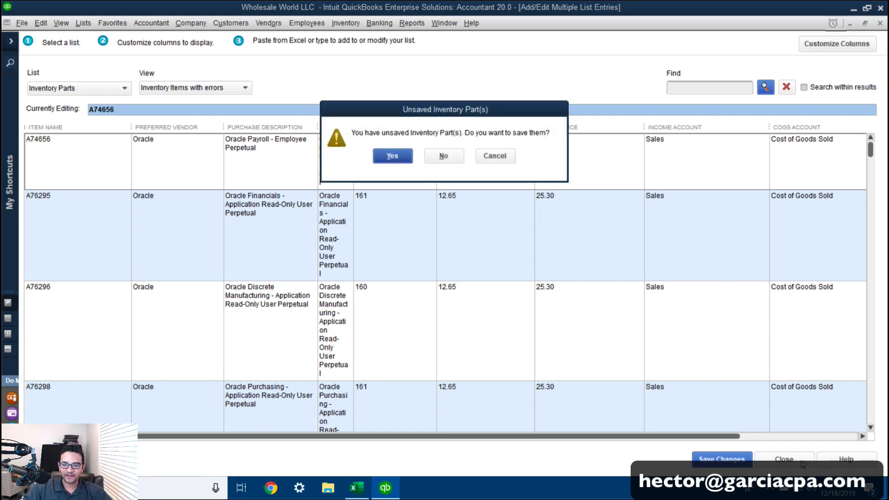
pyautogui.click(441, 156)
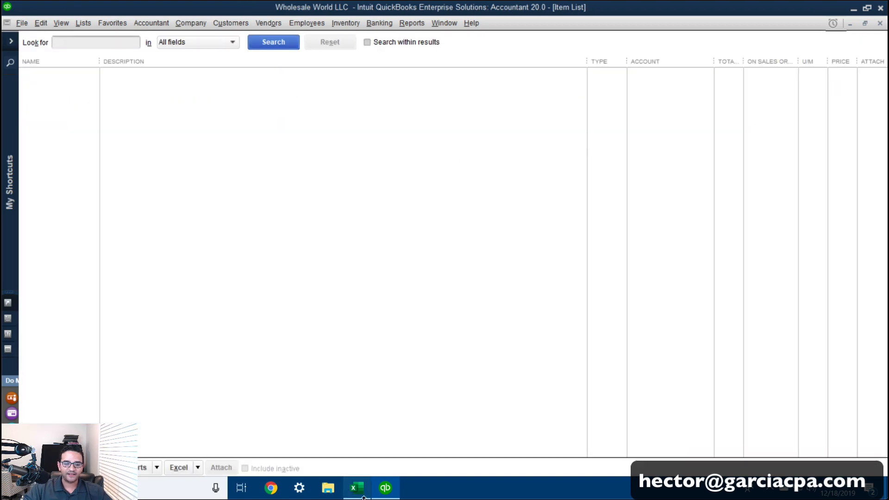
pyautogui.click(355, 488)
# Select the whole price list from its first rows and turn on filters for the header row.
pyautogui.click(611, 265)
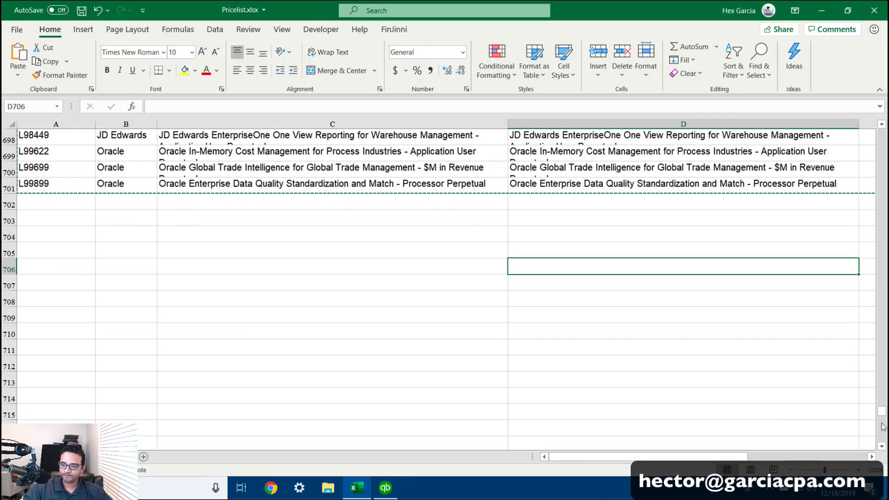
pyautogui.moveTo(881, 415); pyautogui.dragTo(881, 132)
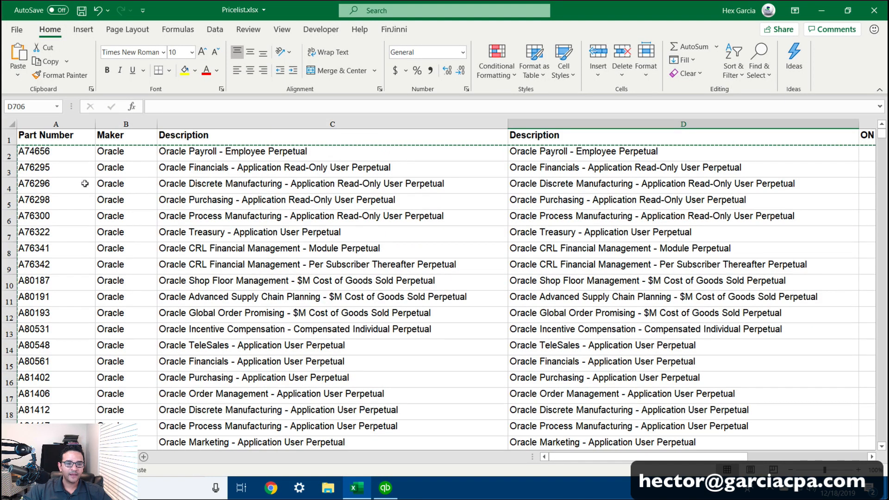
pyautogui.click(121, 178)
pyautogui.click(62, 152)
pyautogui.hotkey('ctrl', 'a')
pyautogui.hscroll(3, 62, 152)
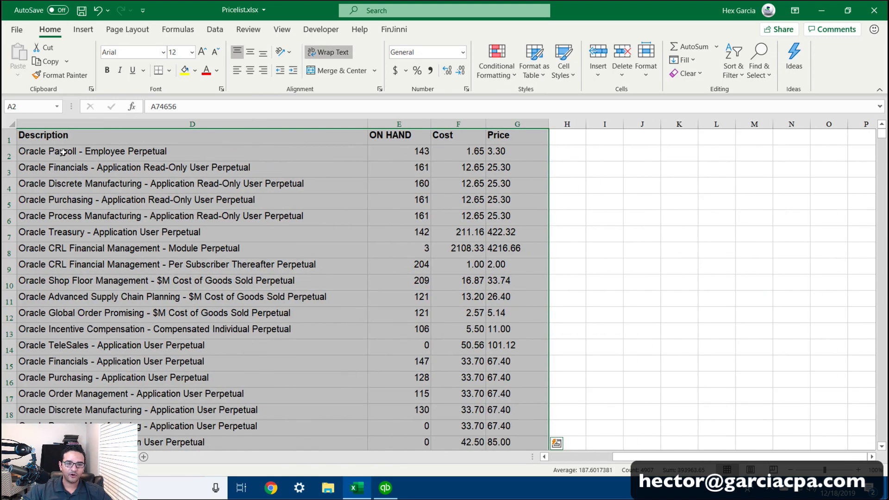
pyautogui.moveTo(636, 455); pyautogui.dragTo(572, 456)
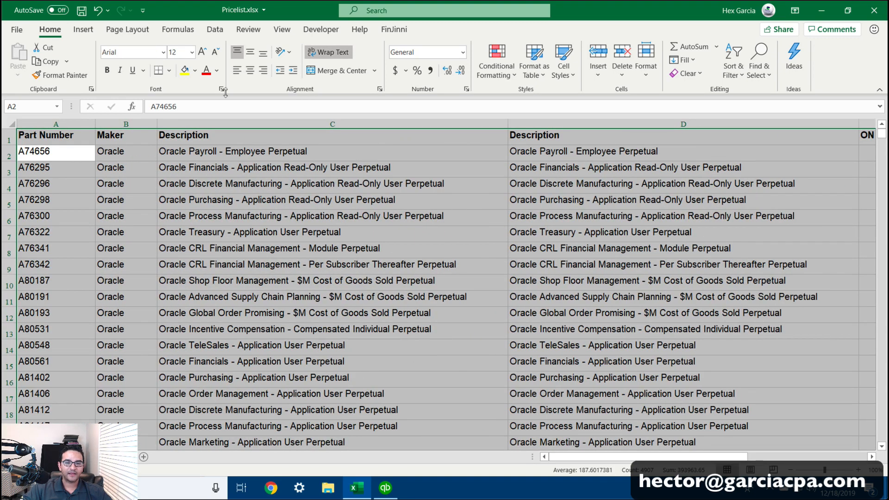
pyautogui.click(216, 29)
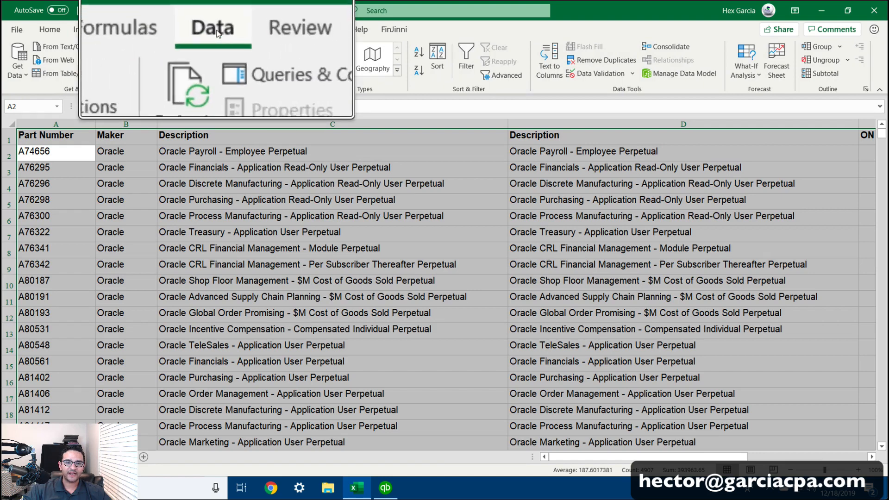
pyautogui.click(466, 60)
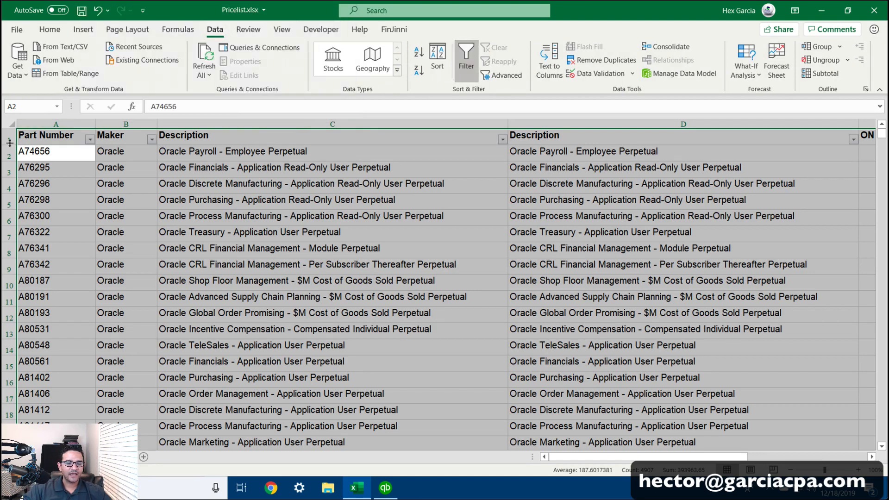
# Sort the price list by Maker from A to Z and slightly widen the Maker column.
pyautogui.click(151, 140)
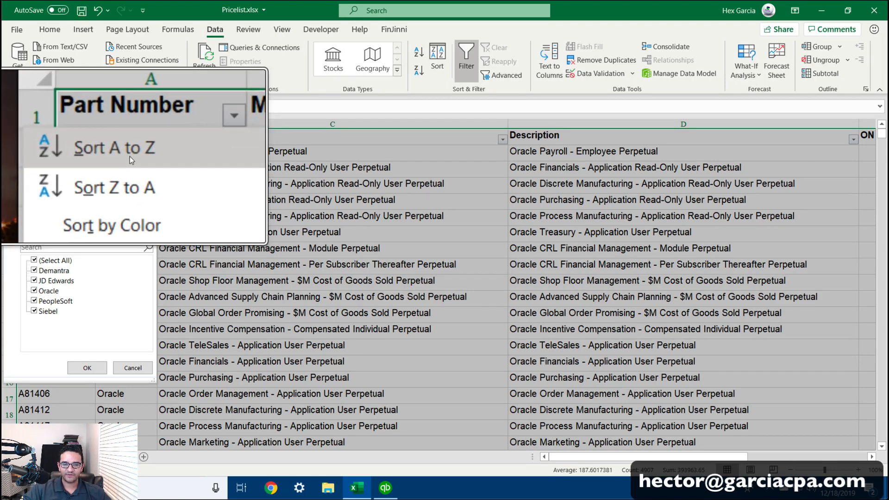
pyautogui.click(48, 159)
pyautogui.click(125, 185)
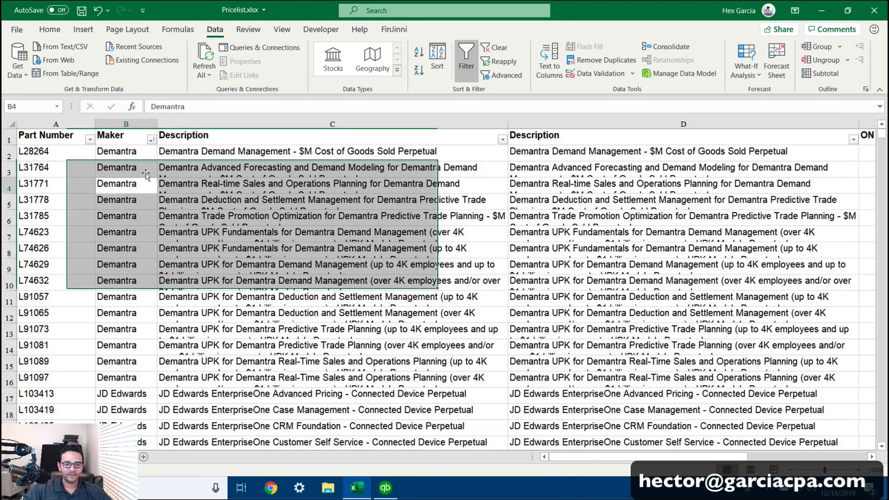
pyautogui.moveTo(157, 124); pyautogui.dragTo(170, 119)
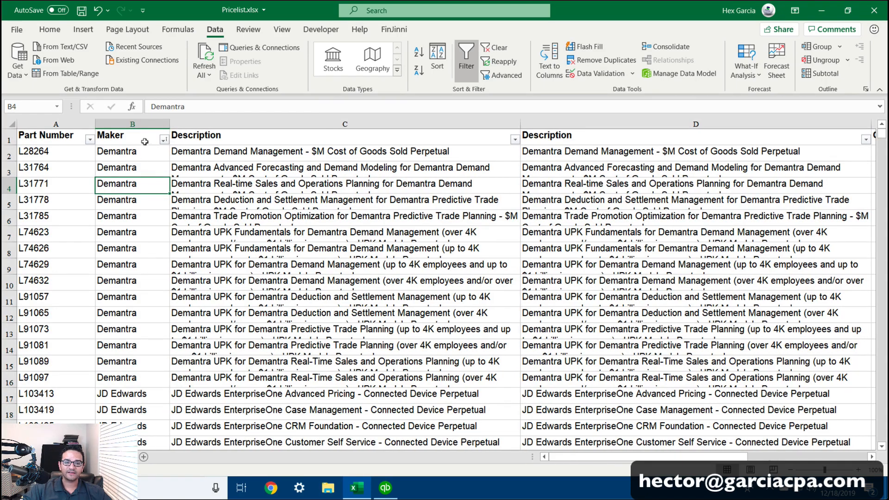
# Insert a column between Maker and the first Description column, widen it and head it Income Account.
pyautogui.click(213, 124)
pyautogui.rightClick(213, 125)
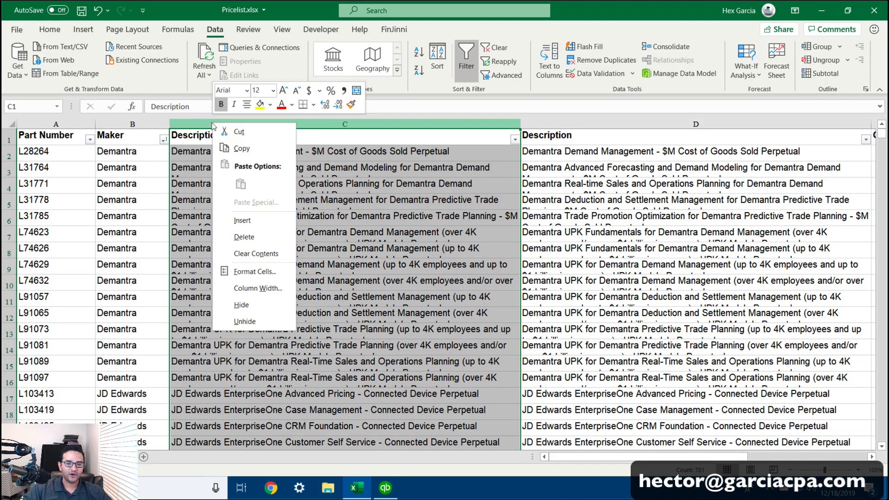
pyautogui.click(242, 220)
pyautogui.click(259, 233)
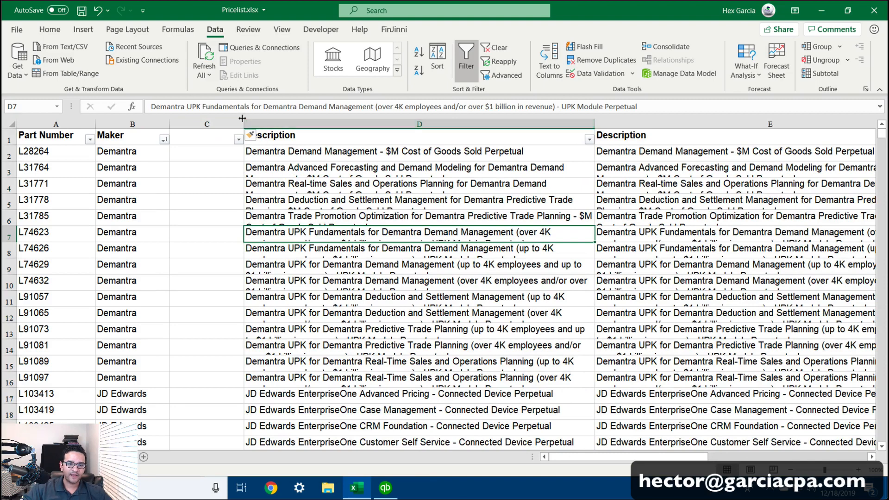
pyautogui.moveTo(243, 118); pyautogui.dragTo(299, 118)
pyautogui.click(231, 138)
pyautogui.write('In')
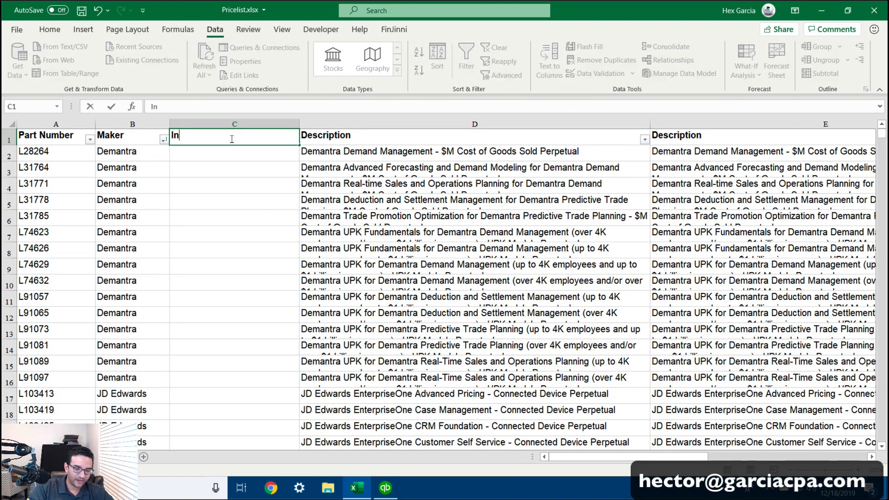
pyautogui.write('come Account')
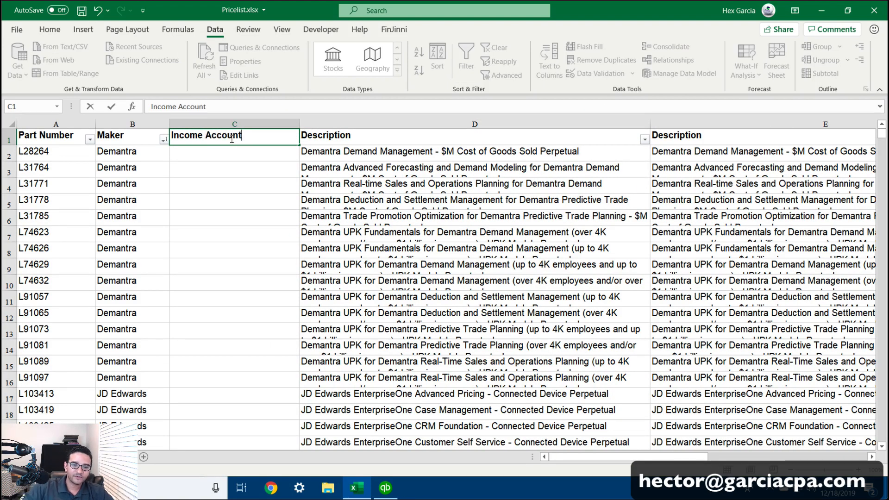
# Enter Sales:Demantra as the first Demantra item's income account and fill it down through all Demantra rows.
pyautogui.click(221, 152)
pyautogui.write('Sales')
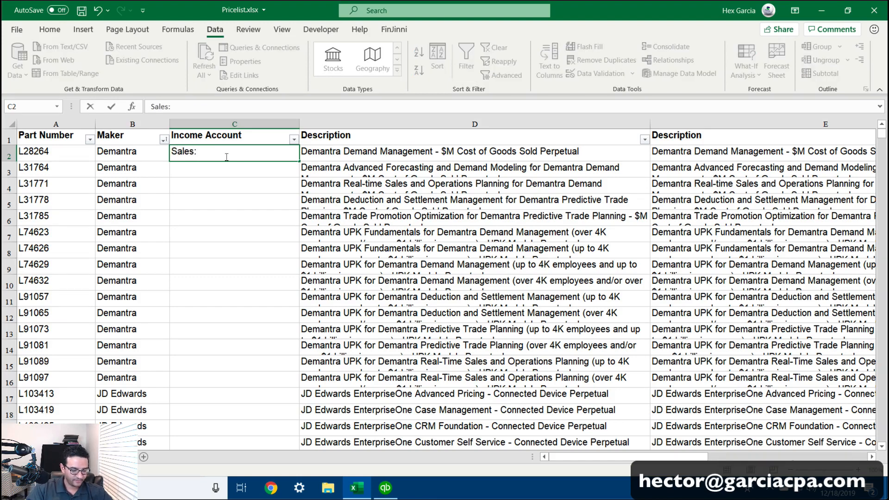
pyautogui.write(':Demantra')
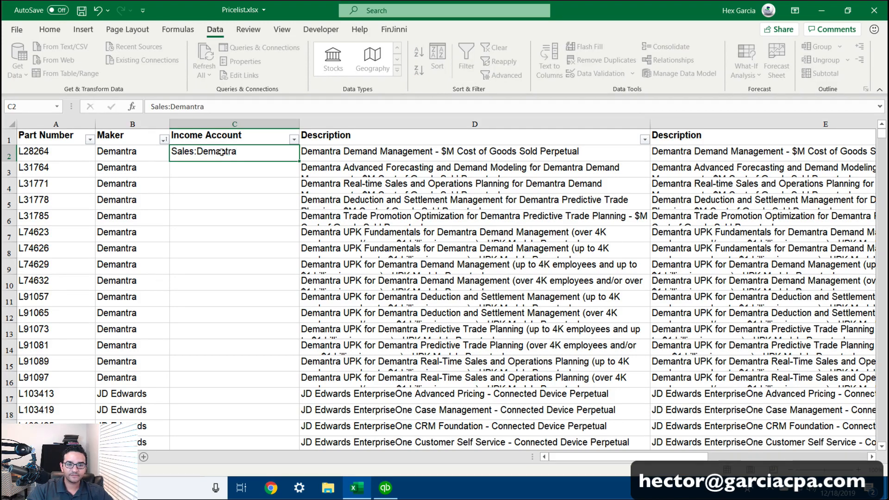
pyautogui.press('Return')
pyautogui.click(234, 153)
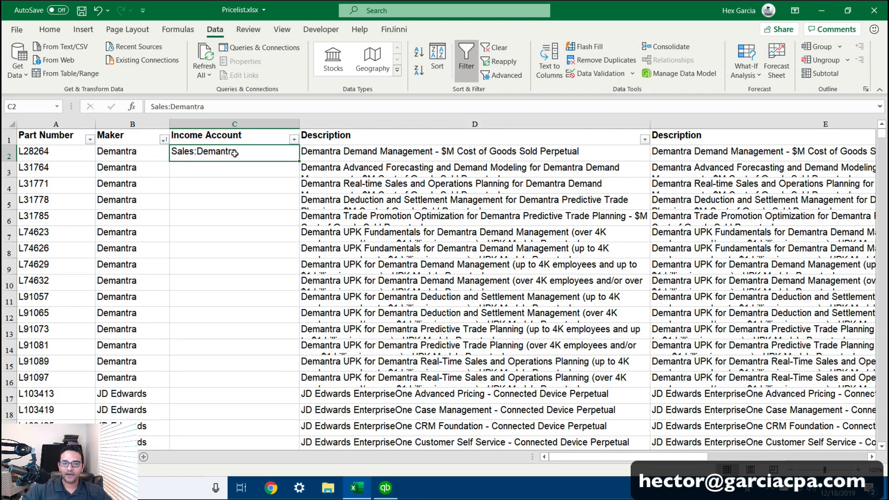
pyautogui.moveTo(296, 158); pyautogui.dragTo(261, 379)
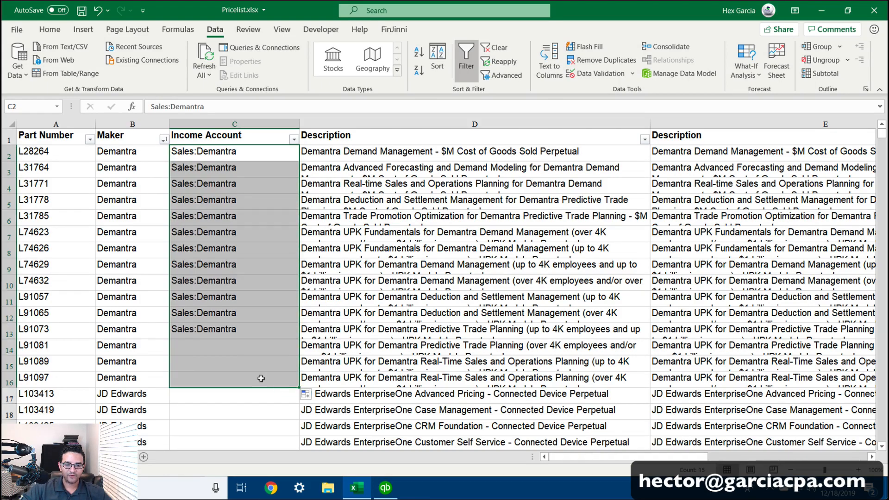
pyautogui.click(114, 369)
pyautogui.click(201, 373)
# Enter Sales:JD Edwards as the first JD Edwards item's income account and fill it down through all JD Edwards rows.
pyautogui.click(188, 392)
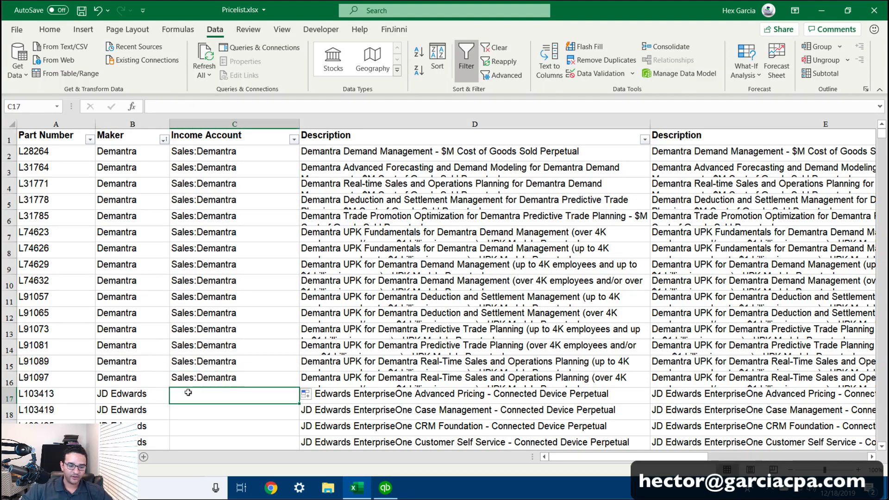
pyautogui.write('Sales:')
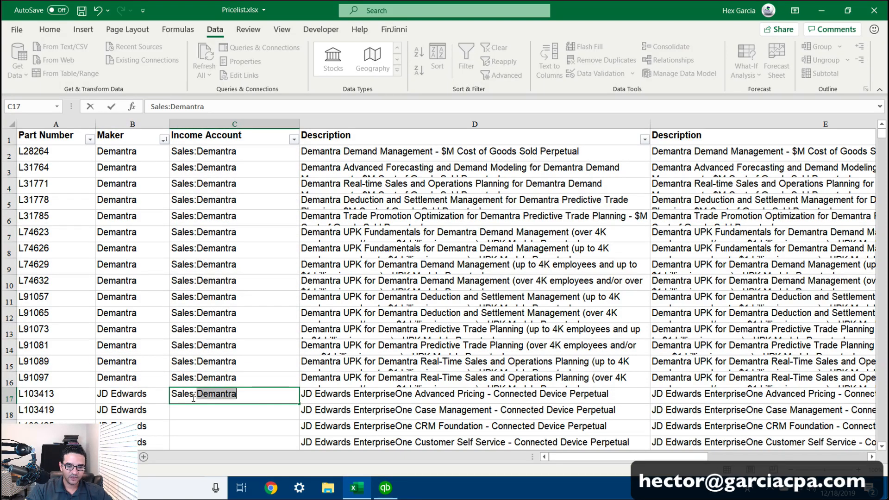
pyautogui.write('JD E')
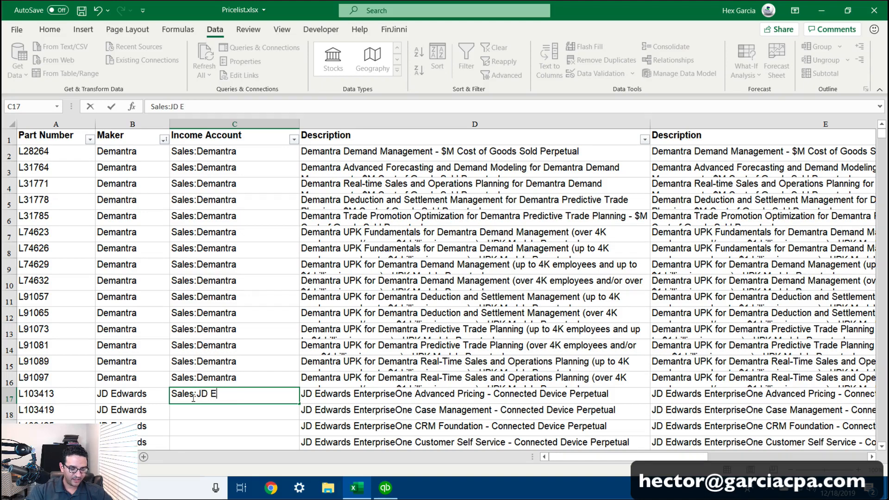
pyautogui.write('Dwa')
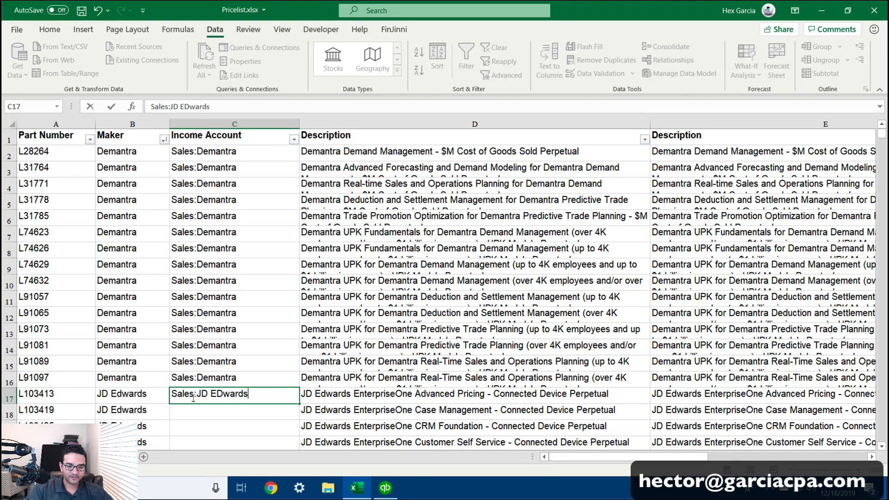
pyautogui.write('rds')
pyautogui.press('Return')
pyautogui.click(238, 393)
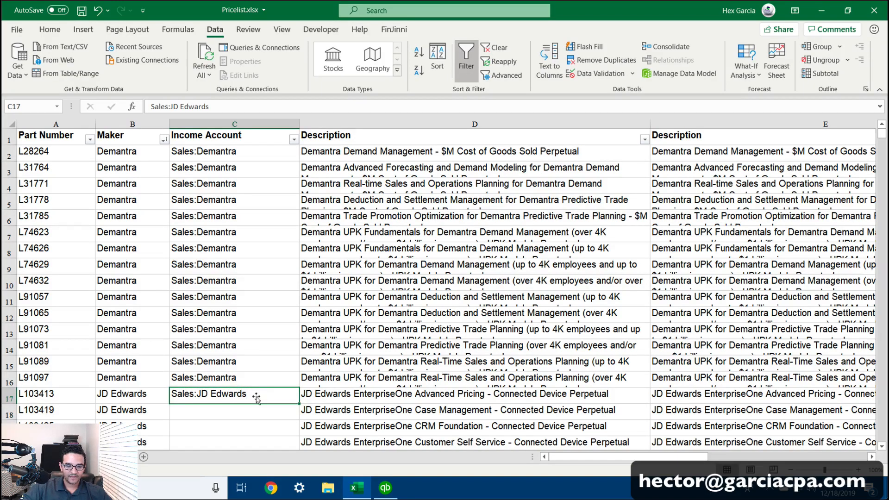
pyautogui.scroll(-2, 285, 341)
pyautogui.moveTo(294, 302); pyautogui.dragTo(235, 384)
pyautogui.scroll(-2, 231, 389)
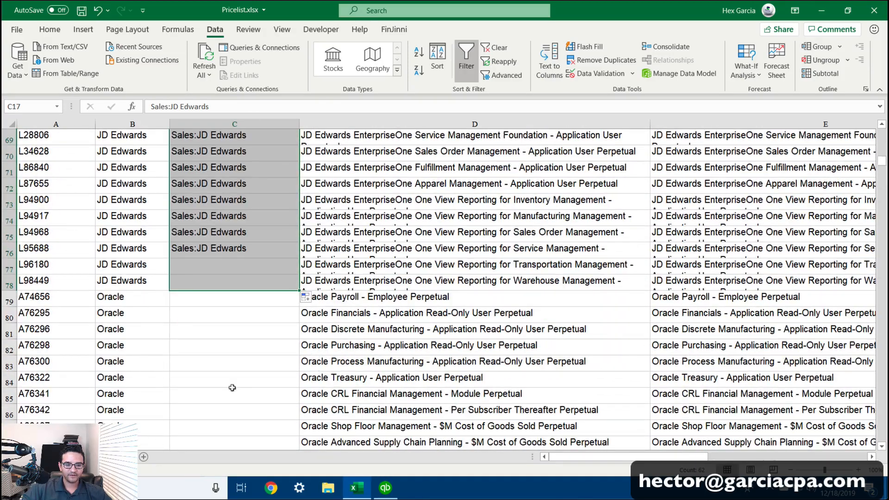
# Enter Sales:Oracle as the first Oracle item's income account and fill it down through the rest of the list.
pyautogui.click(188, 290)
pyautogui.write('Sale')
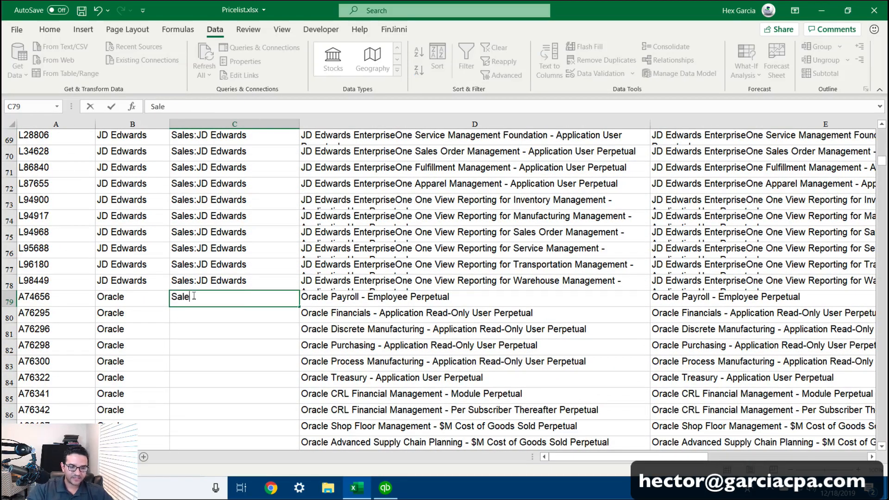
pyautogui.write('s:Or')
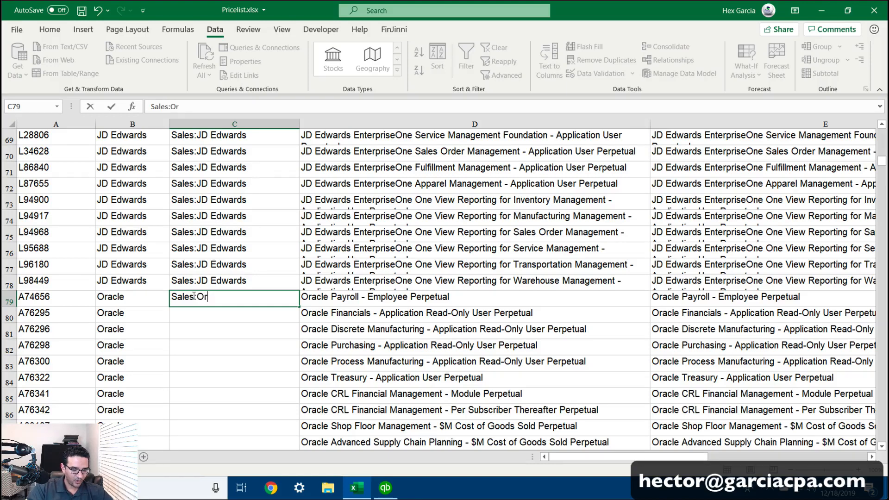
pyautogui.write('avle')
pyautogui.press('Return')
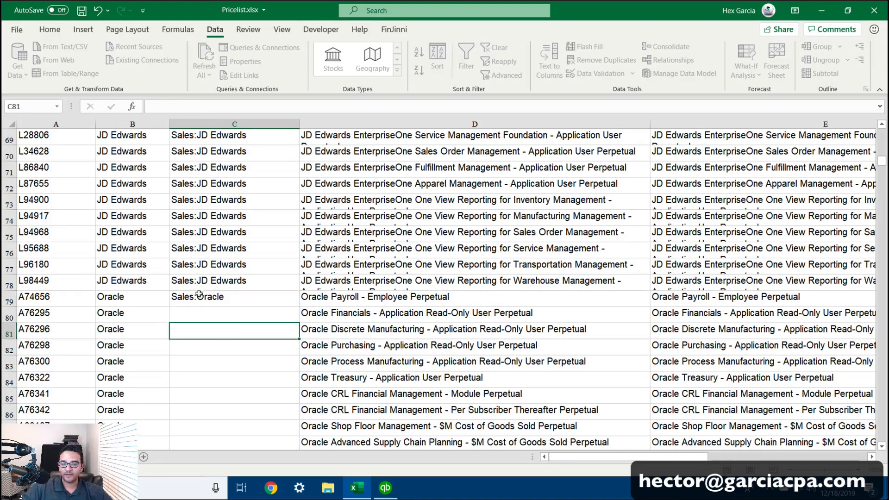
pyautogui.click(203, 296)
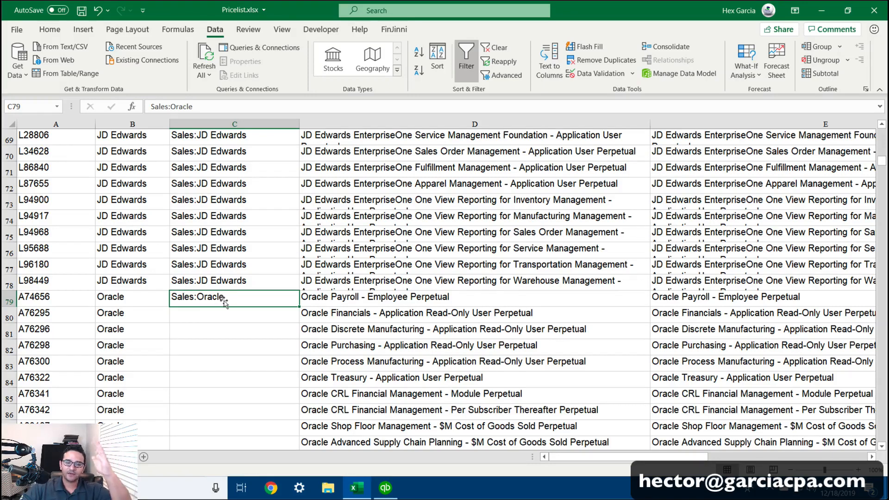
pyautogui.doubleClick(295, 303)
pyautogui.click(242, 344)
# Find the first Siebel item in the price list and change its income account to Sales:Siebel.
pyautogui.scroll(-20, 242, 345)
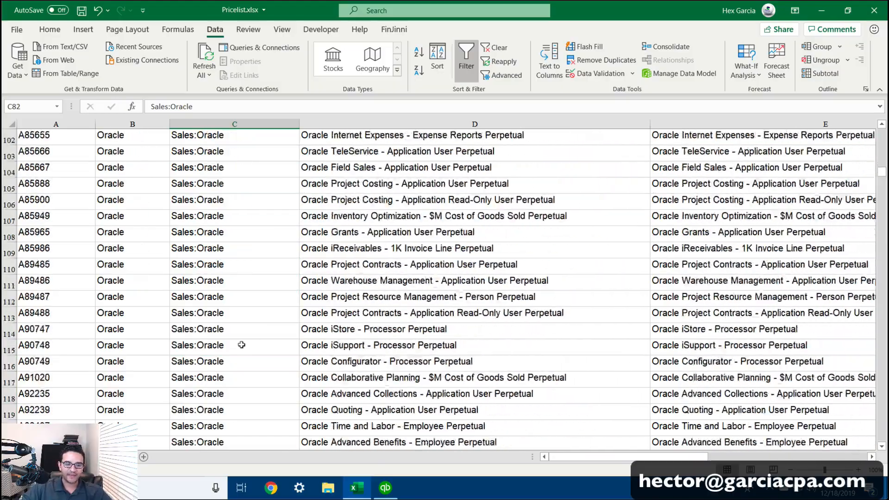
pyautogui.scroll(-20, 242, 344)
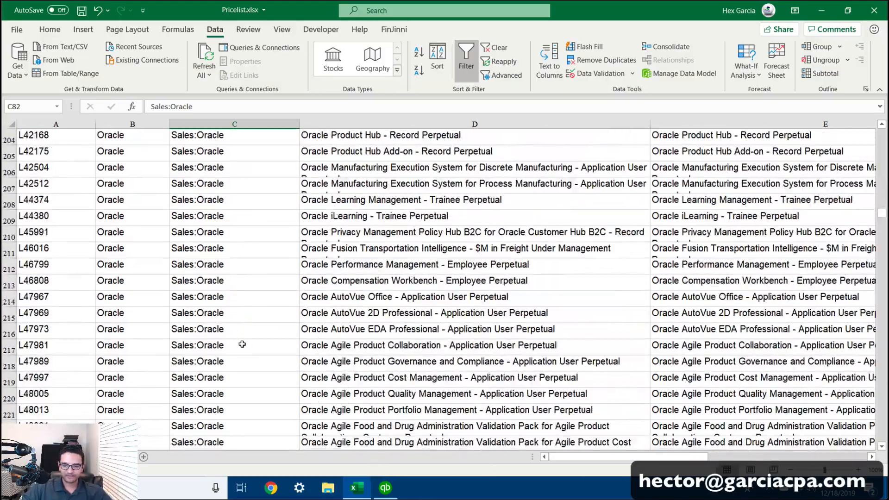
pyautogui.scroll(-17, 242, 345)
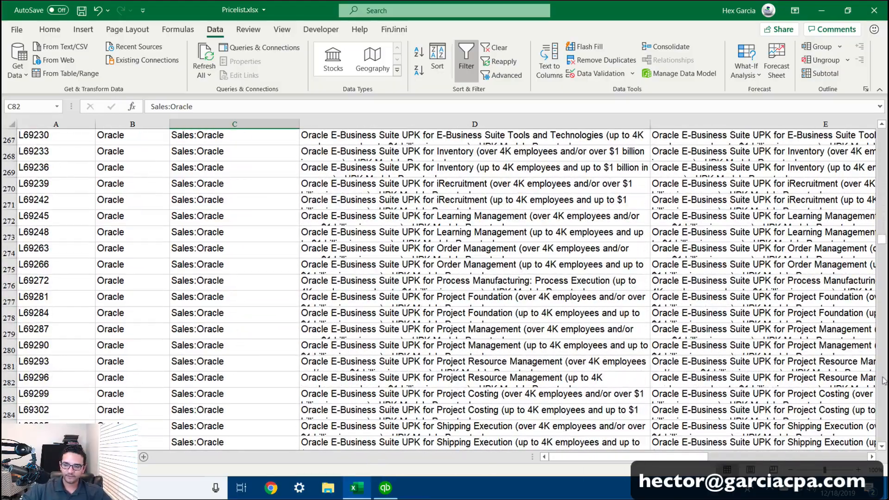
pyautogui.scroll(-20, 883, 381)
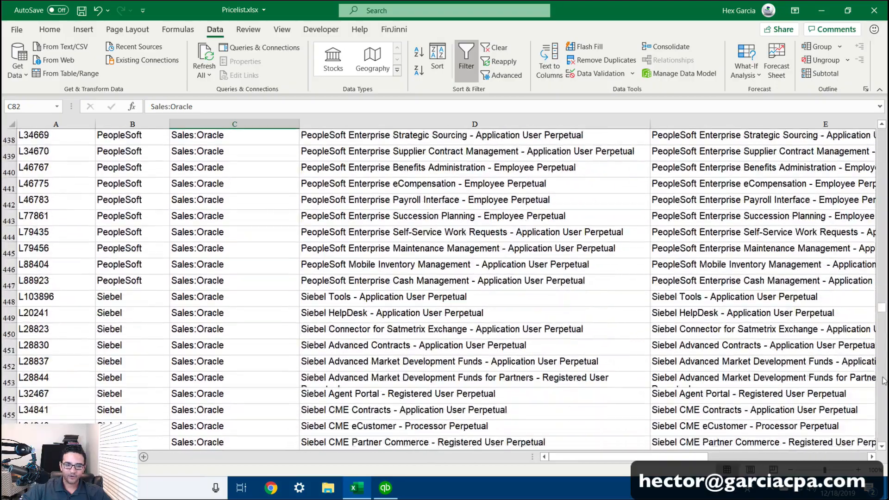
pyautogui.scroll(-6, 883, 381)
pyautogui.scroll(6, 186, 289)
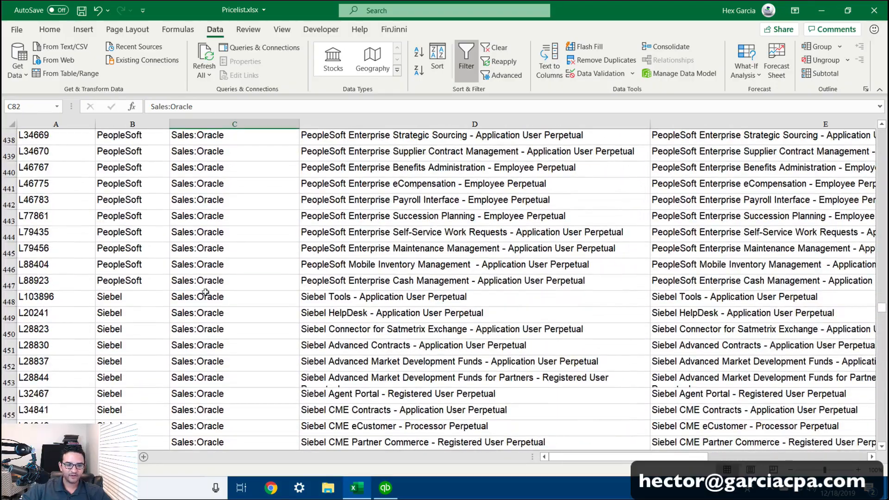
pyautogui.click(205, 295)
pyautogui.doubleClick(210, 297)
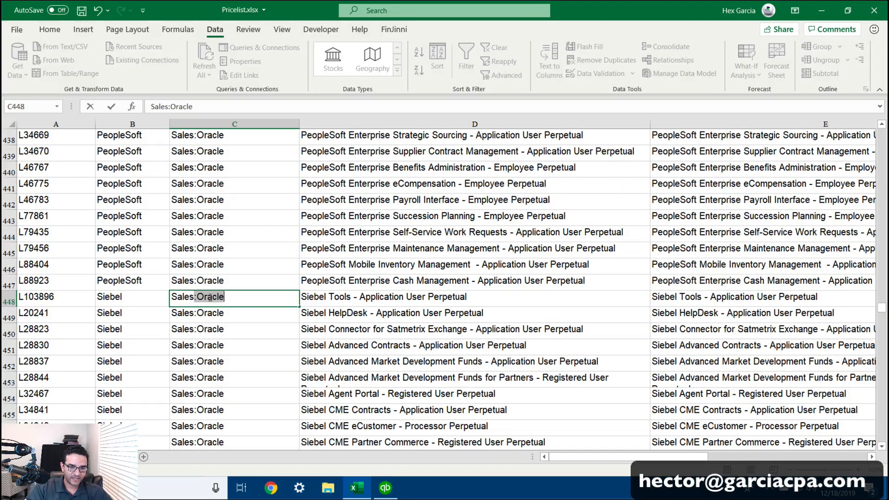
pyautogui.write('S')
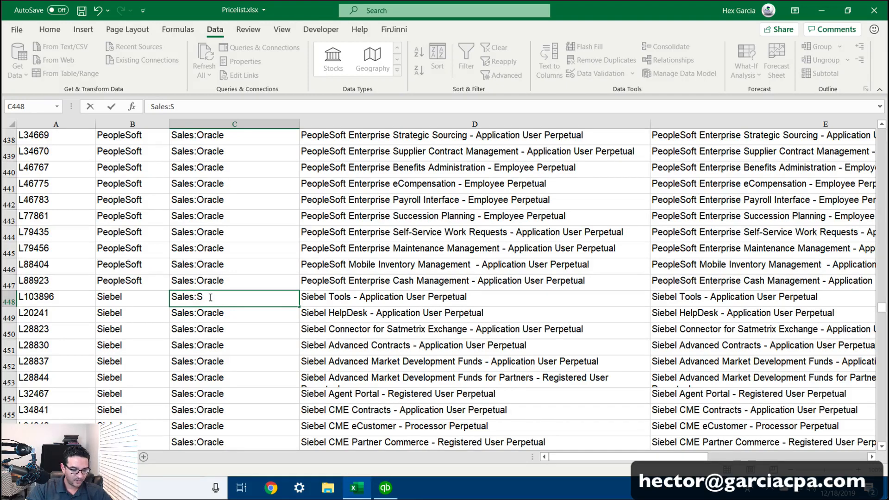
pyautogui.write('eibel')
pyautogui.press('Return')
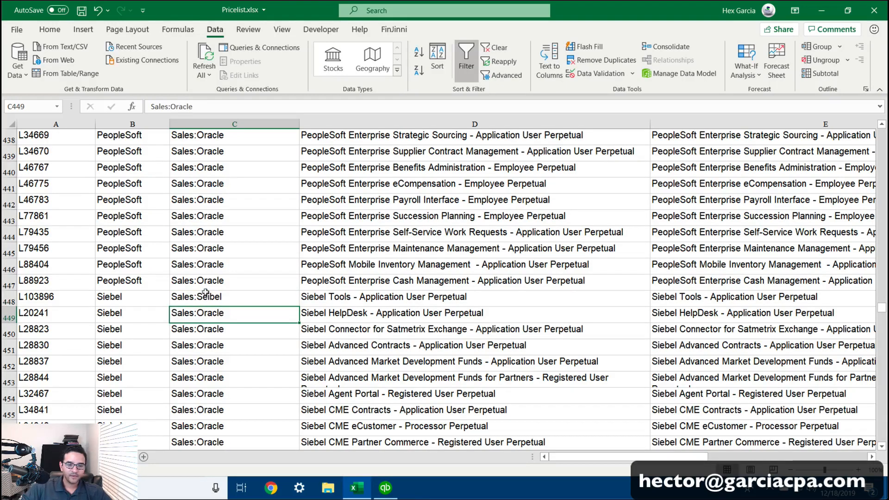
# Fill the Sales:Seibel income account down from the first Siebel item through all remaining rows of the list.
pyautogui.click(260, 302)
pyautogui.doubleClick(291, 306)
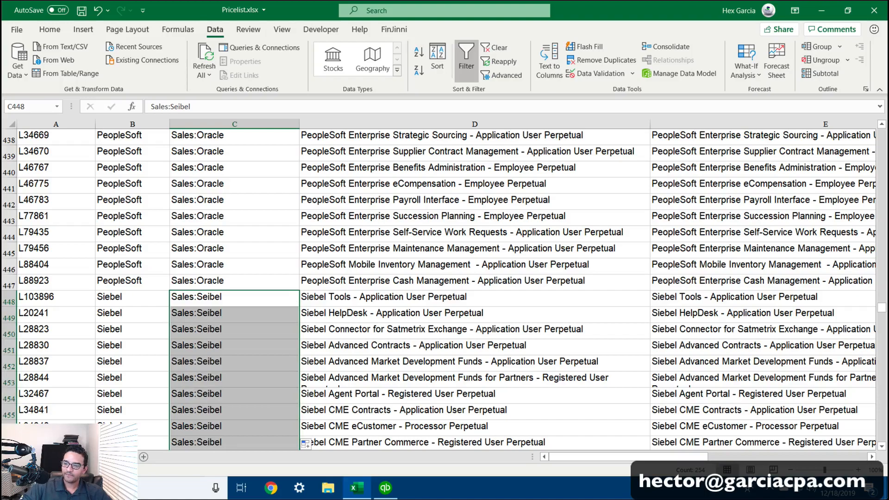
pyautogui.moveTo(883, 309); pyautogui.dragTo(882, 135)
pyautogui.click(271, 260)
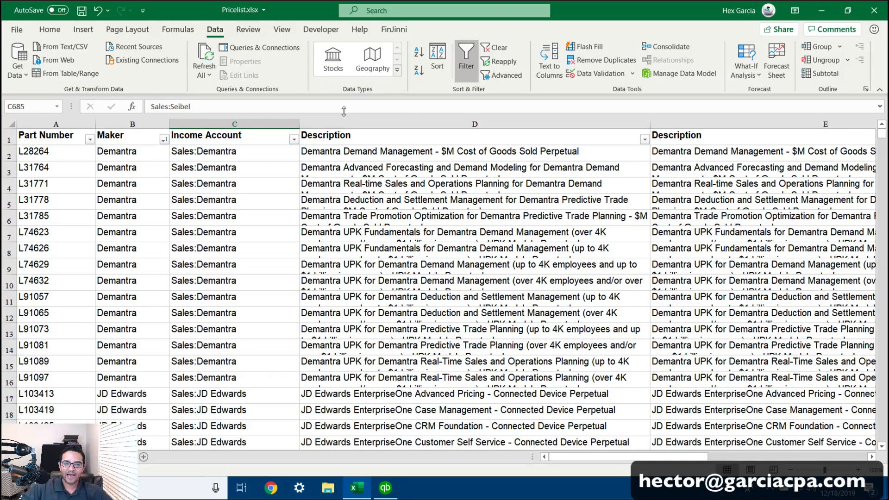
# Insert two blank columns between Income Account and the first Description column, and slightly narrow the first new one.
pyautogui.moveTo(274, 121); pyautogui.dragTo(246, 121)
pyautogui.moveTo(361, 124); pyautogui.dragTo(676, 124)
pyautogui.rightClick(676, 124)
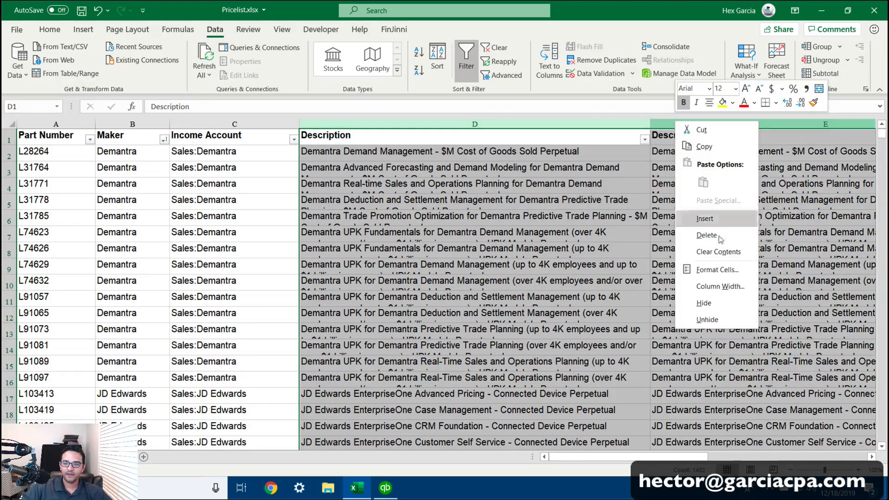
pyautogui.click(711, 221)
pyautogui.click(460, 215)
pyautogui.moveTo(427, 122); pyautogui.dragTo(415, 122)
# Title the two new columns COGS and Inventory Asset.
pyautogui.click(352, 133)
pyautogui.write('COGS')
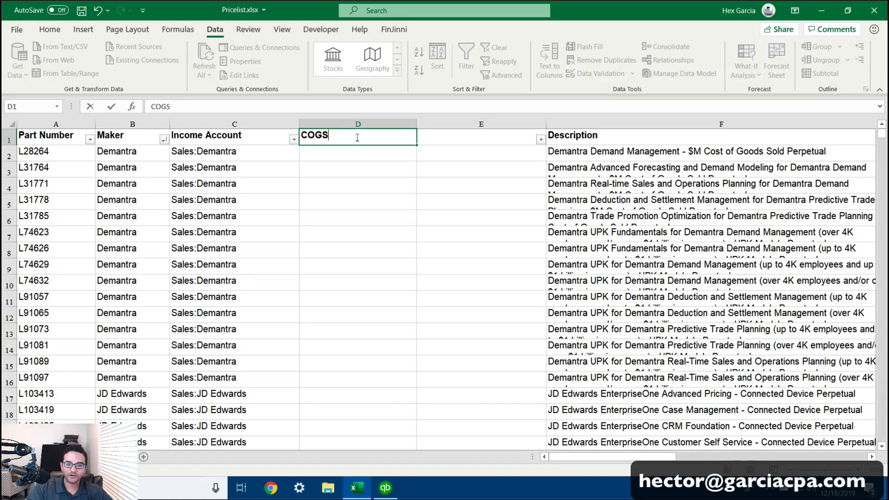
pyautogui.press('Tab')
pyautogui.write('Inventory ')
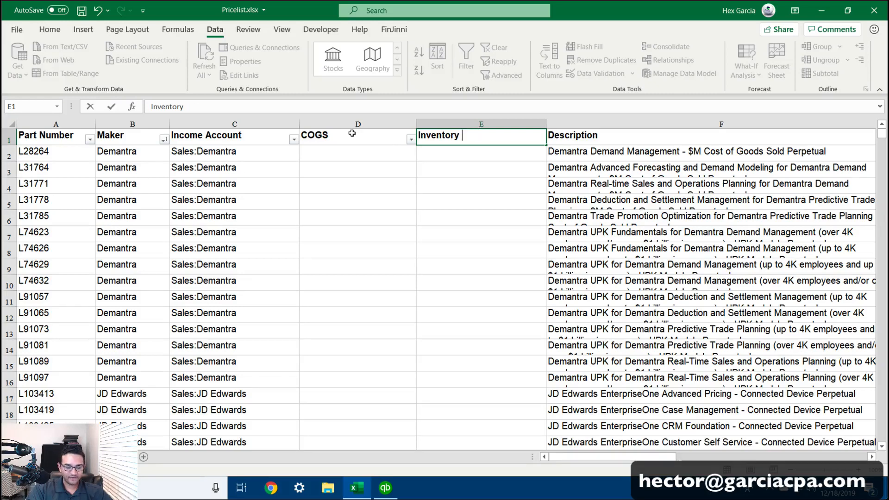
pyautogui.write('SAsset')
pyautogui.press('Return')
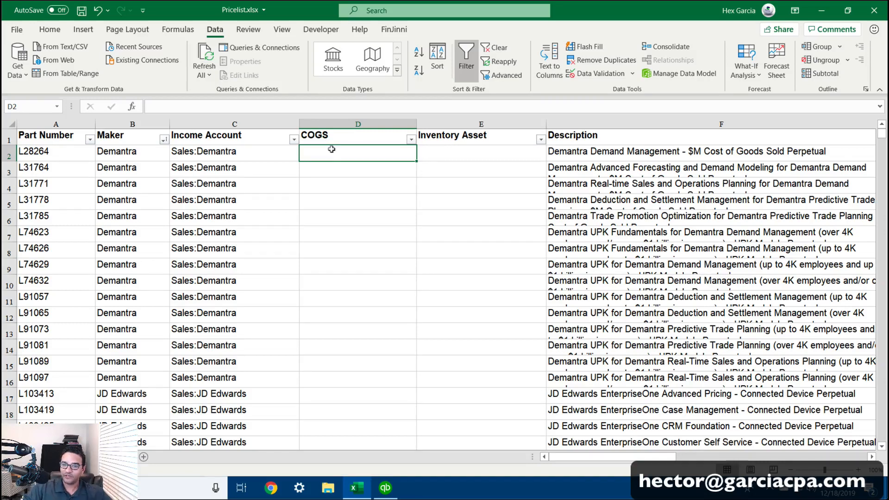
# Enter COGS:Demantra as the first Demantra item's COGS account and fill it down through all Demantra rows.
pyautogui.write('COGS')
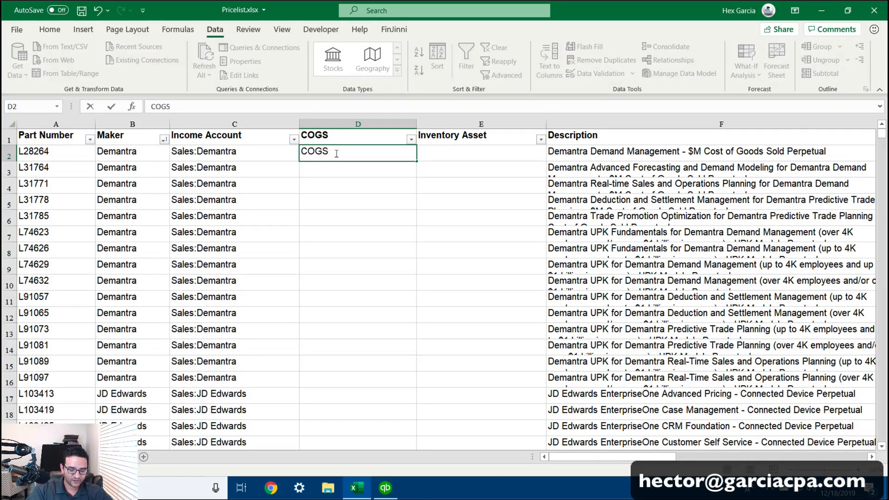
pyautogui.write(':De')
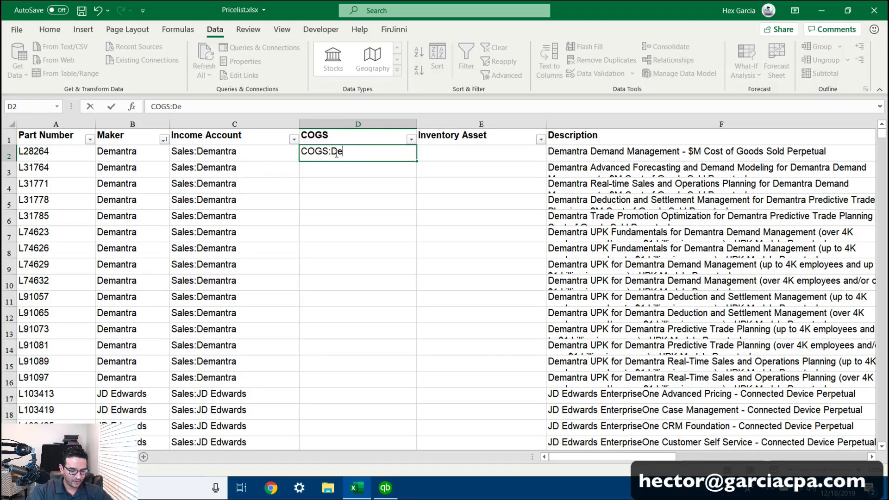
pyautogui.write('mantra')
pyautogui.press('Return')
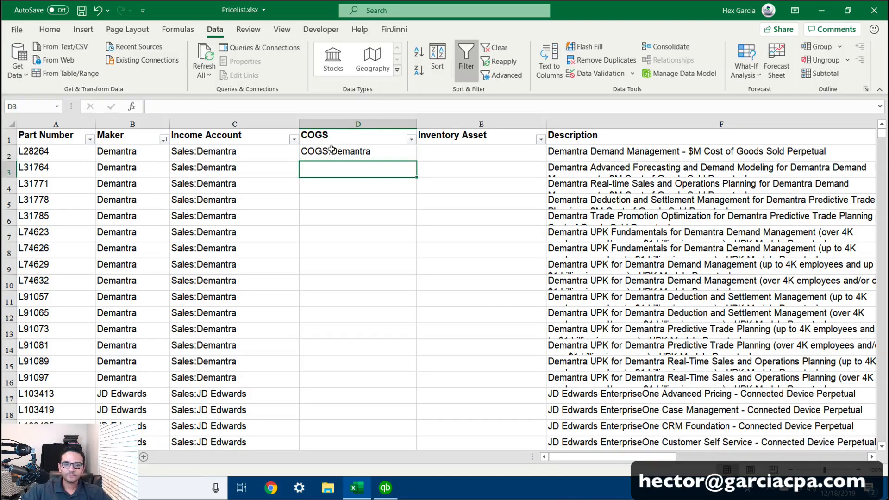
pyautogui.click(406, 158)
pyautogui.moveTo(413, 157); pyautogui.dragTo(373, 393)
pyautogui.scroll(-1, 329, 402)
# Start a formula in the first JD Edwards item's COGS cell that joins the text "COGS:" with another value, beginning ="COGS:"&.
pyautogui.click(365, 347)
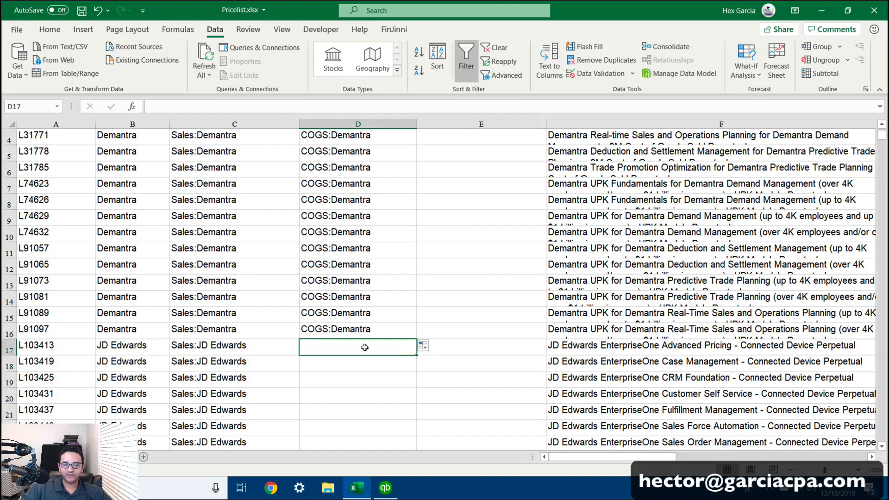
pyautogui.write('=')
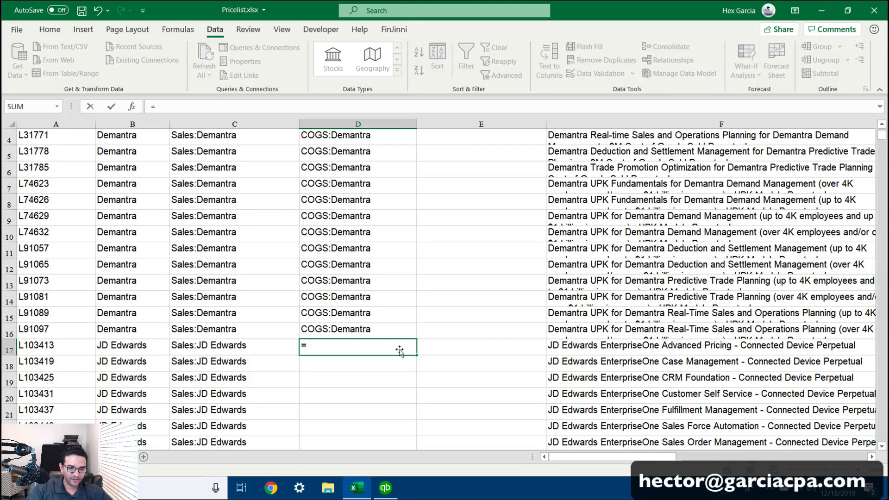
pyautogui.write('"COGS')
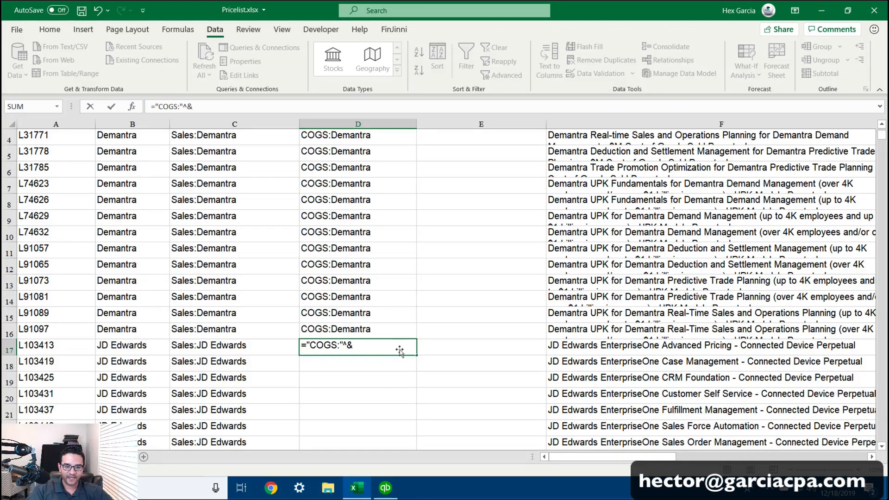
pyautogui.write(':"&')
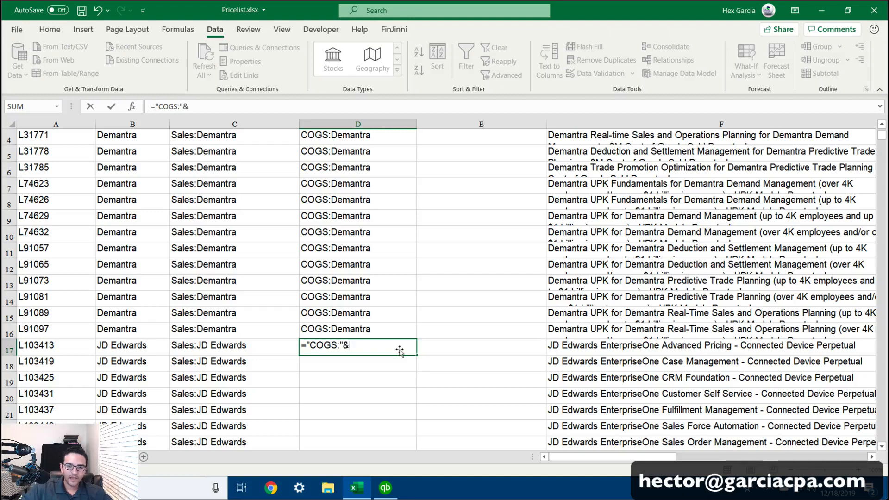
# Complete the formula ="COGS:"&B17 in cell D17 and fill it down the rest of the COGS column.
pyautogui.click(119, 341)
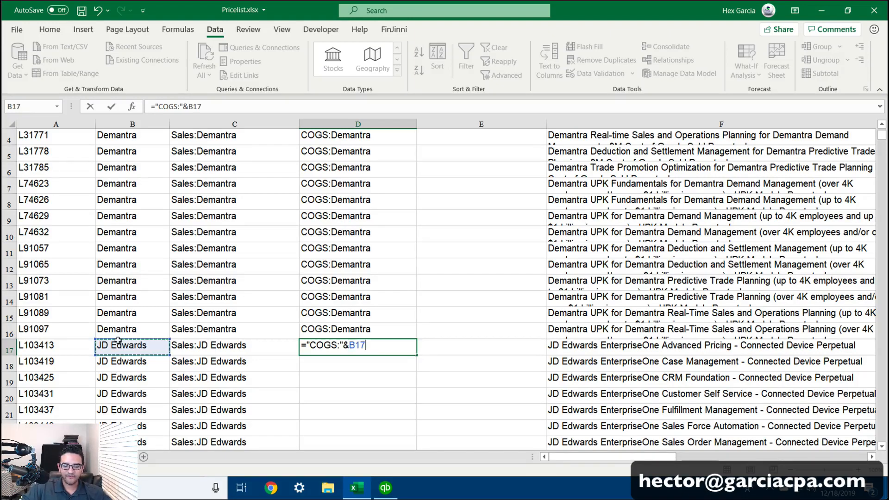
pyautogui.press('Return')
pyautogui.press('Up')
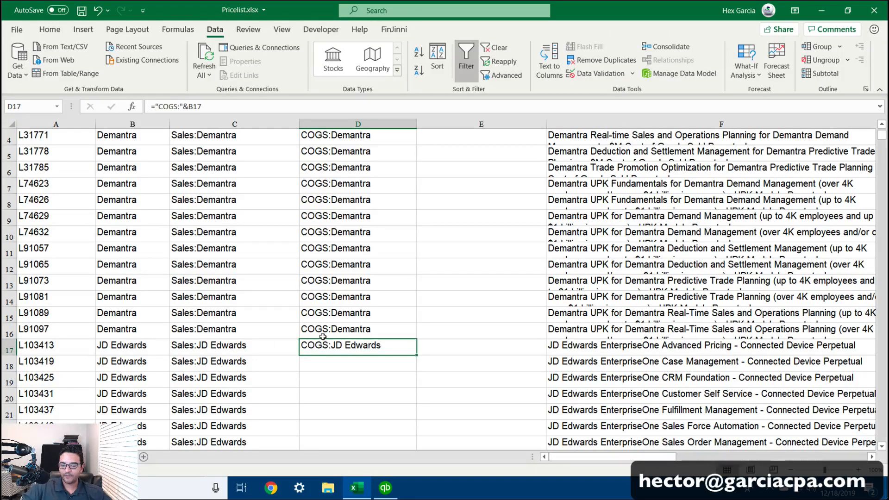
pyautogui.doubleClick(415, 352)
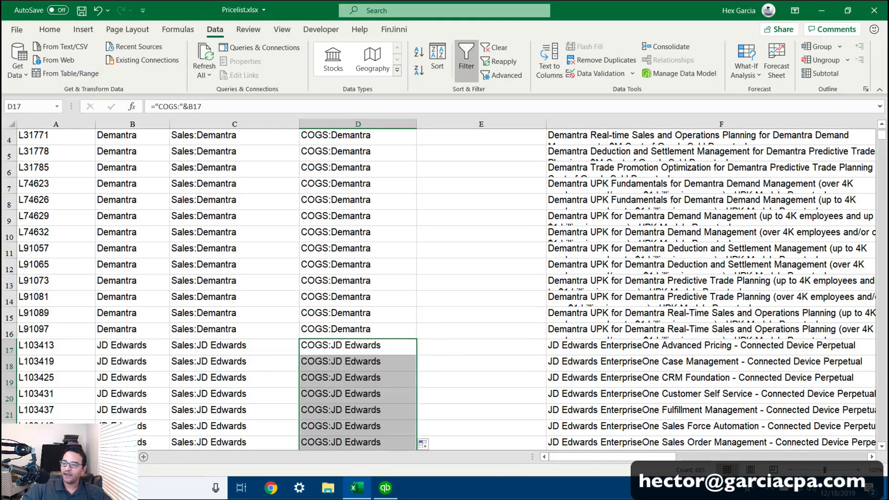
# Replace the formulas in the COGS column with their values by copying column D and pasting values only over it.
pyautogui.moveTo(883, 154); pyautogui.dragTo(882, 134)
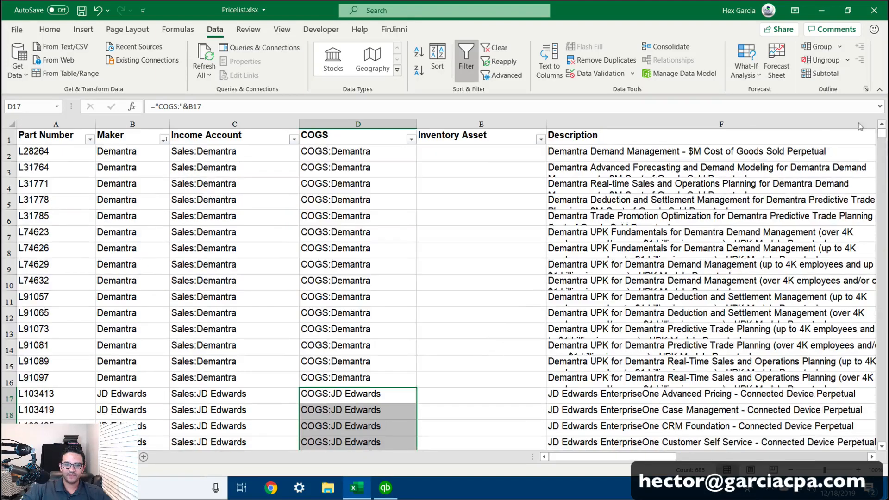
pyautogui.click(331, 111)
pyautogui.rightClick(340, 122)
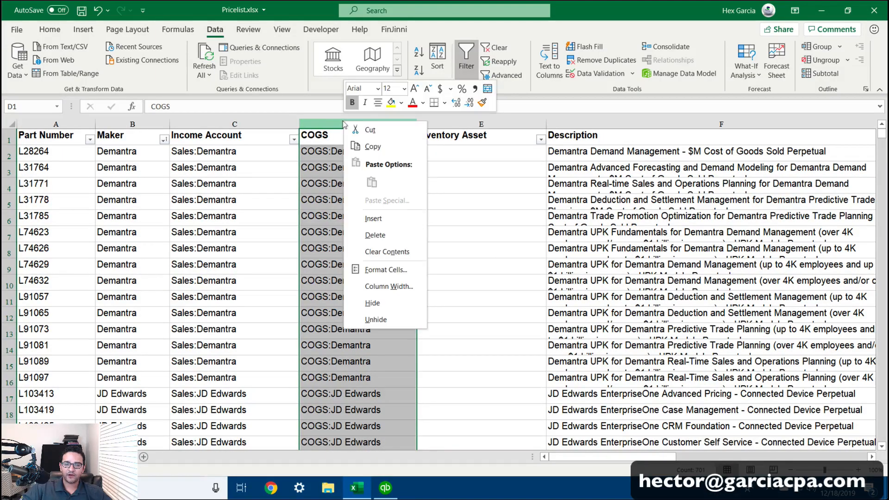
pyautogui.click(359, 146)
pyautogui.rightClick(337, 122)
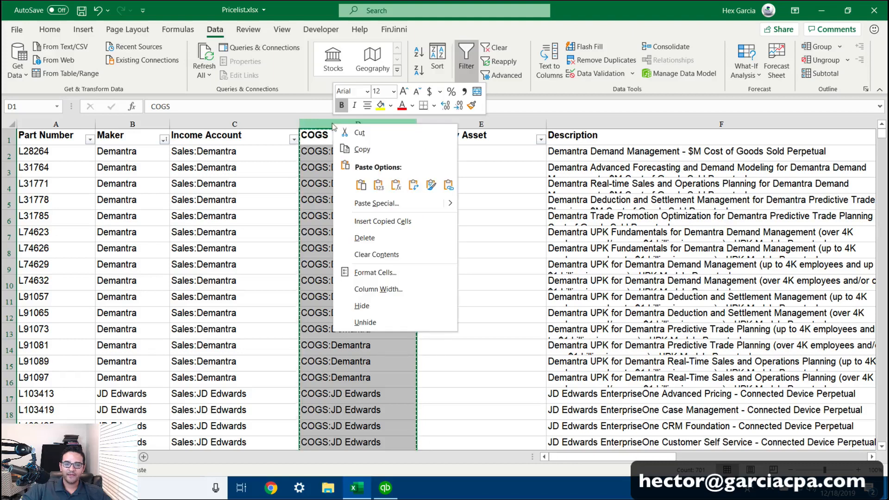
pyautogui.click(377, 183)
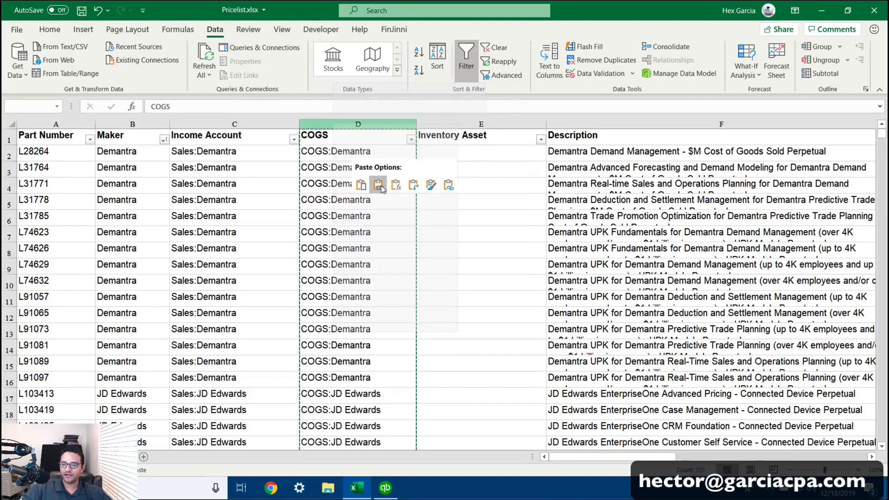
pyautogui.click(378, 184)
pyautogui.click(422, 185)
# Enter the formula ="Inventory:"&B2 in cell E2 and fill it down the Inventory Asset column.
pyautogui.click(429, 150)
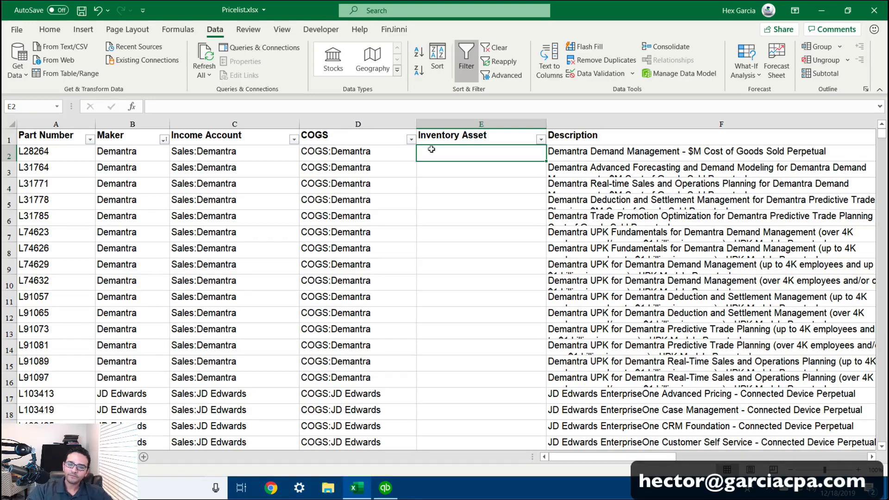
pyautogui.write('Inventory:')
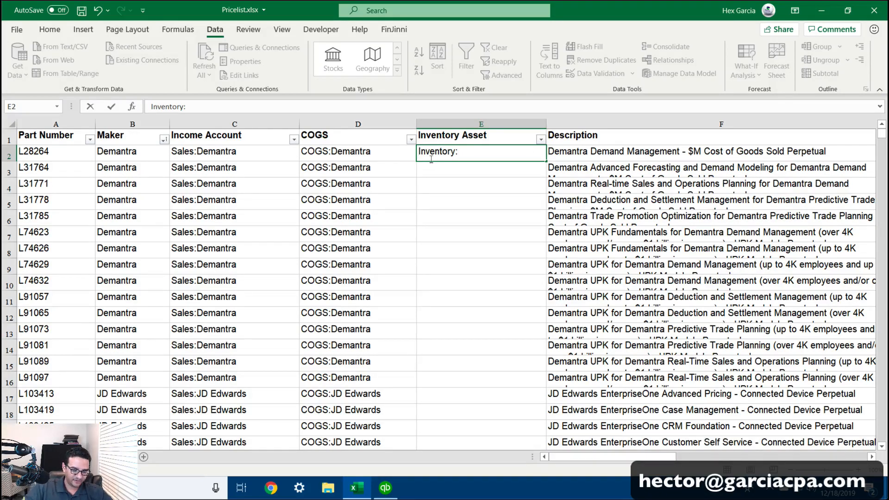
pyautogui.press('Home')
pyautogui.write('="')
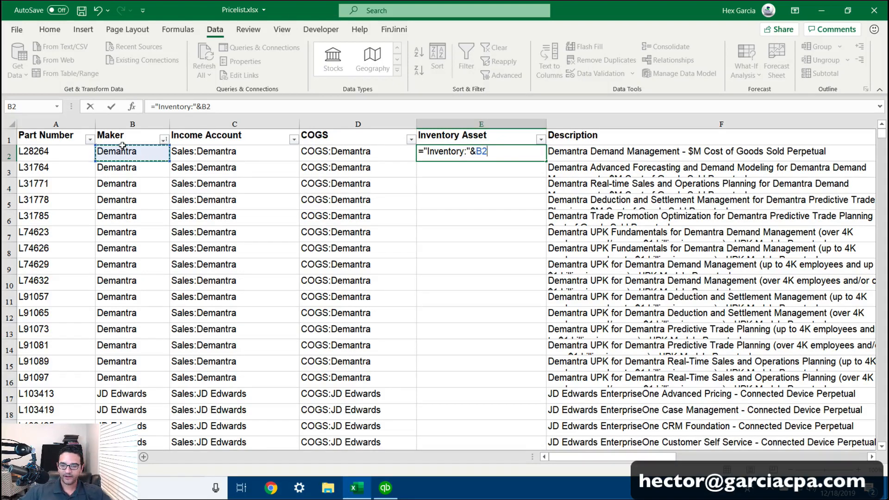
pyautogui.press('Return')
pyautogui.click(485, 150)
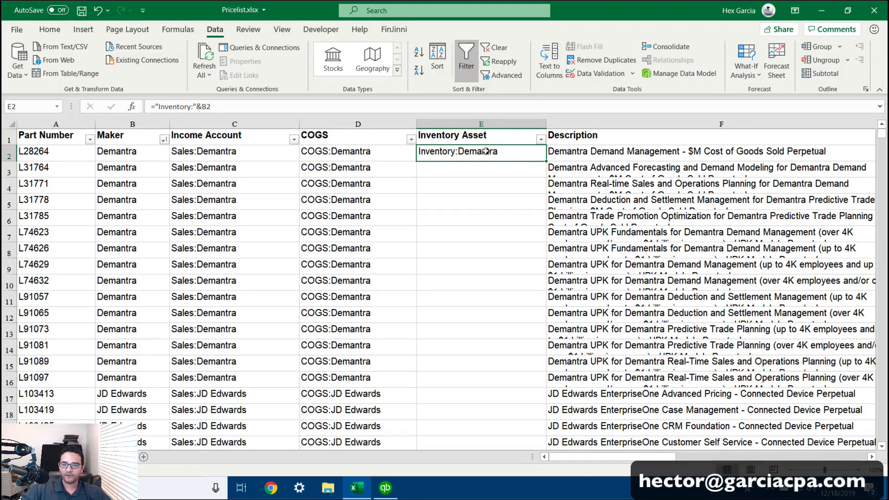
pyautogui.doubleClick(542, 158)
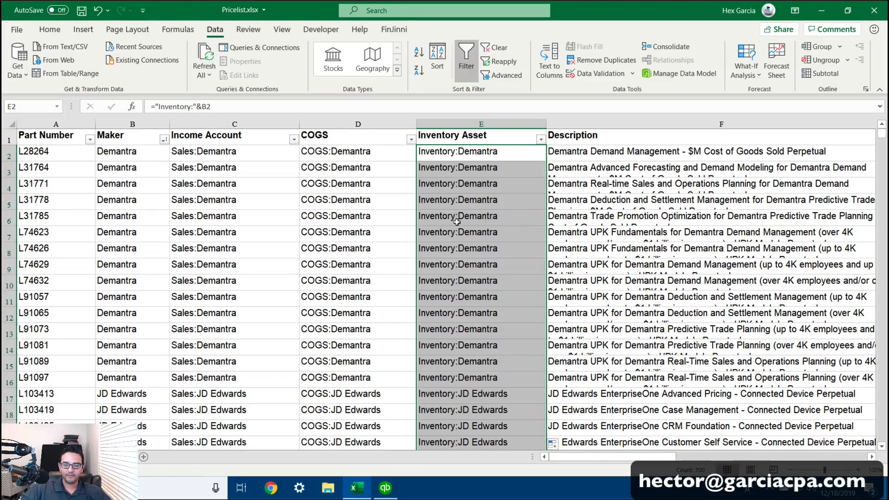
# Replace the formulas in the Inventory Asset column with their values by copying column E and pasting values only over it.
pyautogui.click(478, 124)
pyautogui.rightClick(477, 124)
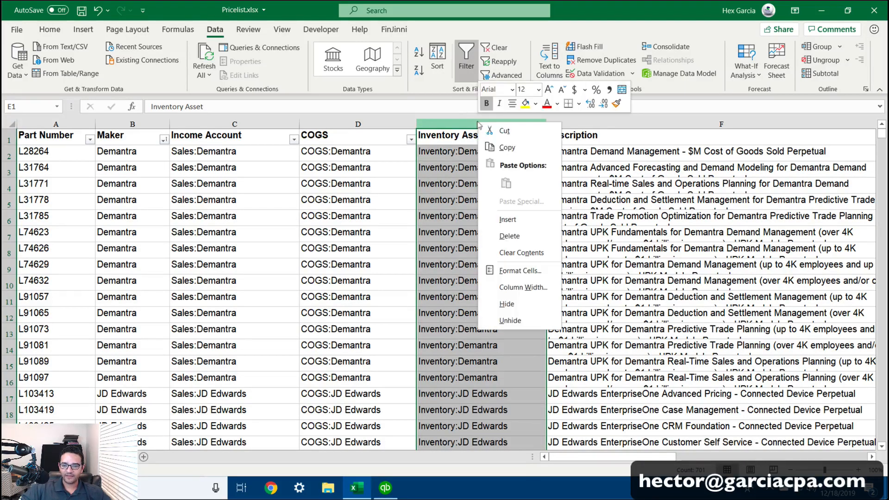
pyautogui.click(500, 148)
pyautogui.rightClick(467, 125)
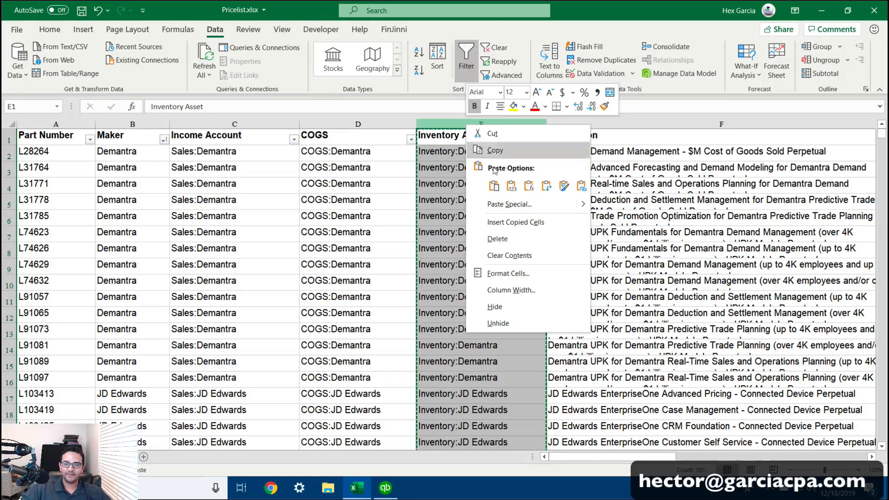
pyautogui.click(510, 186)
pyautogui.click(437, 184)
pyautogui.press('Escape')
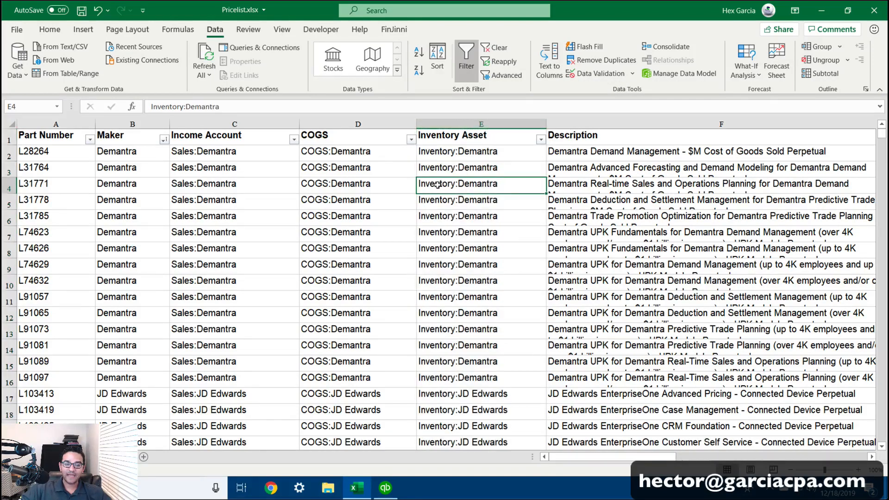
# Switch to QuickBooks, open the Chart of Accounts and select the Sales account.
pyautogui.click(386, 488)
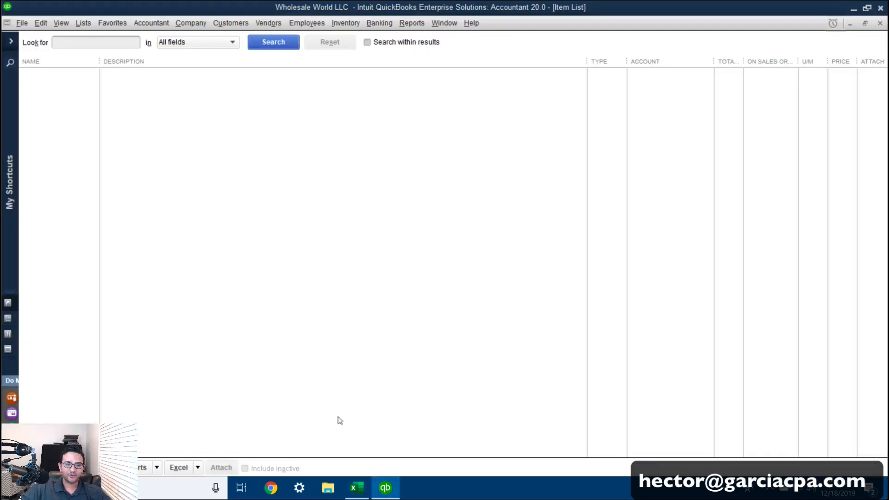
pyautogui.click(82, 22)
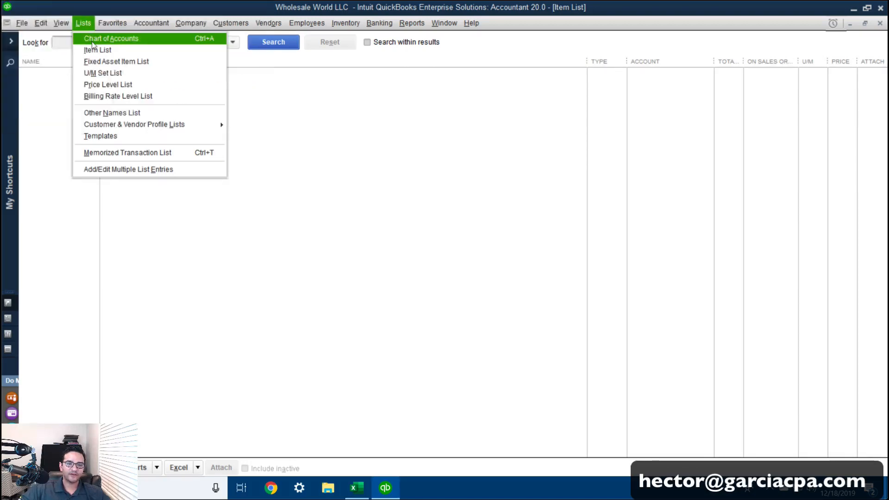
pyautogui.click(93, 43)
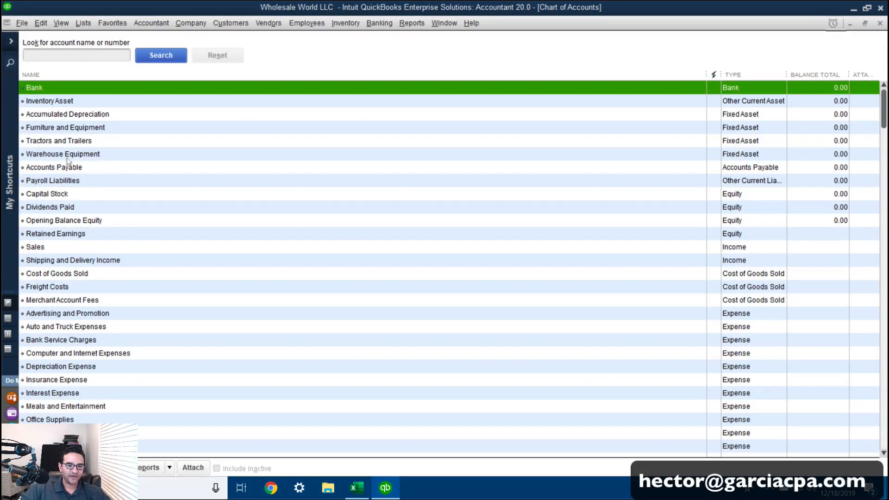
pyautogui.click(43, 250)
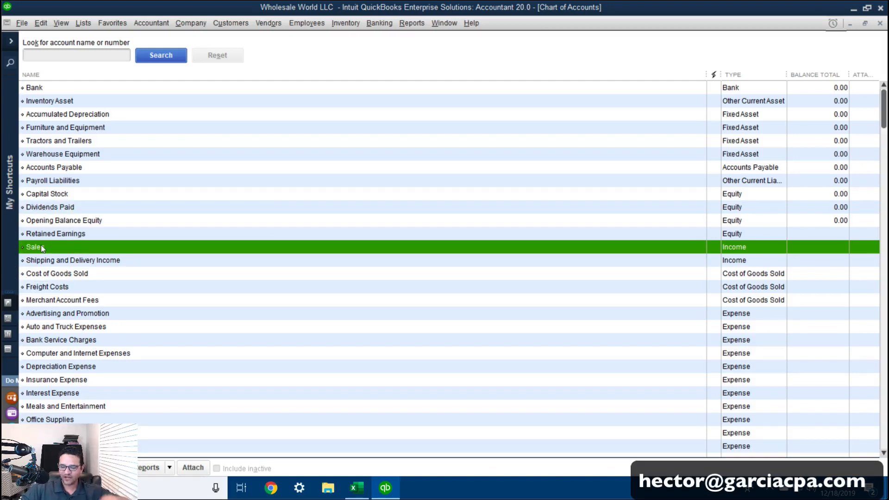
# Rename the Cost of Goods Sold account as COGS and save it.
pyautogui.click(85, 278)
pyautogui.rightClick(83, 276)
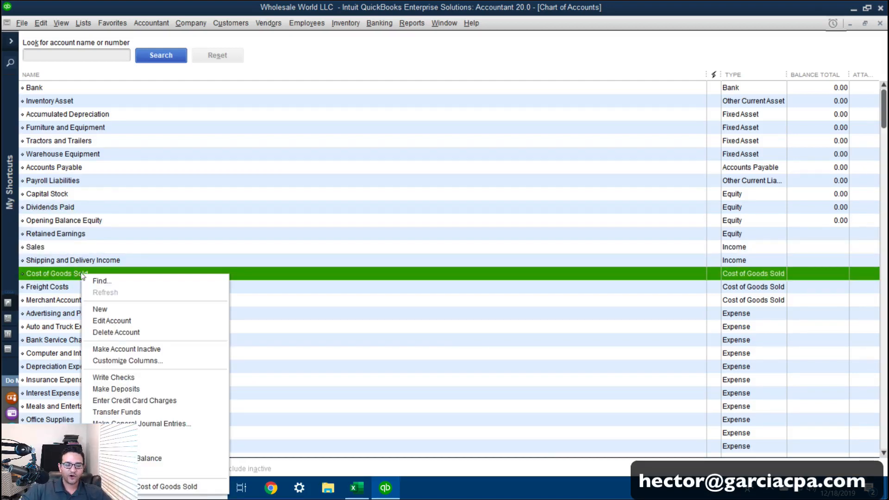
pyautogui.click(117, 321)
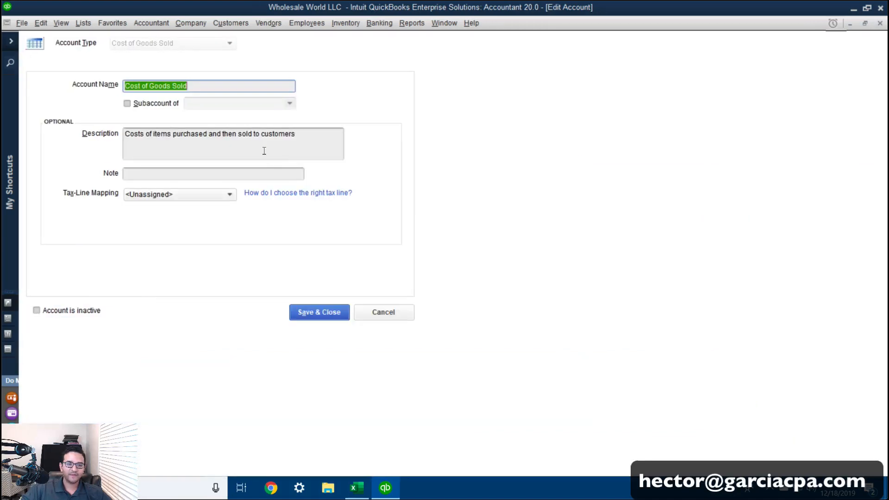
pyautogui.write('COGS')
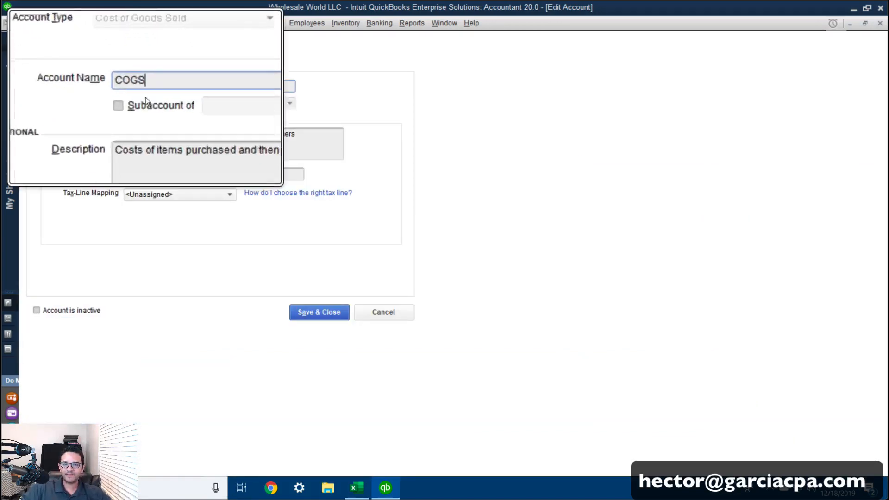
pyautogui.click(318, 313)
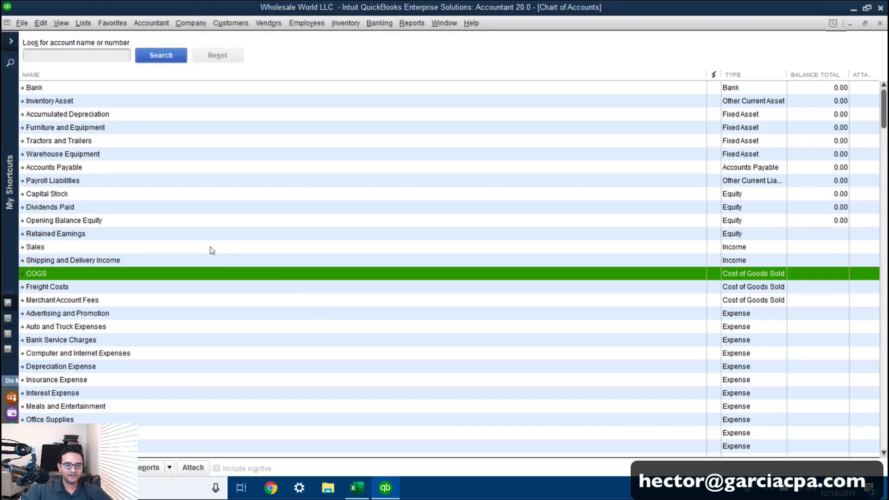
# Rename the Inventory Asset account as Inventory, save it and close the Chart of Accounts.
pyautogui.click(70, 340)
pyautogui.scroll(-3, 79, 369)
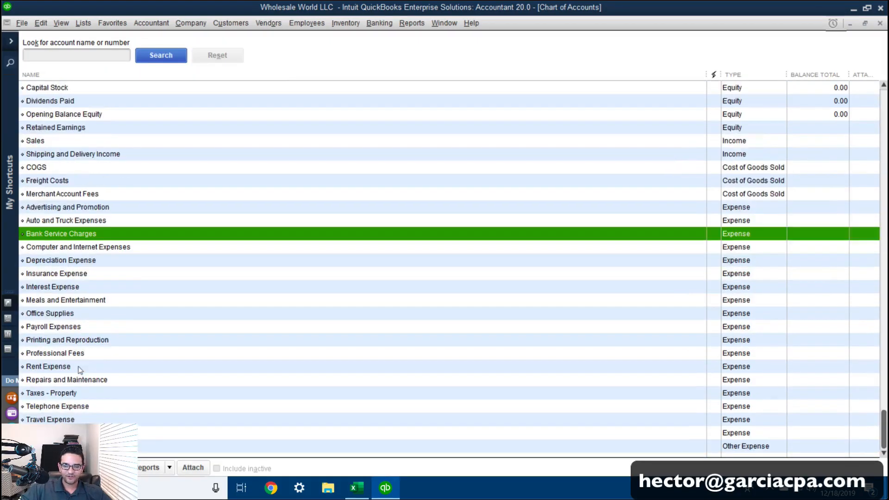
pyautogui.scroll(3, 72, 362)
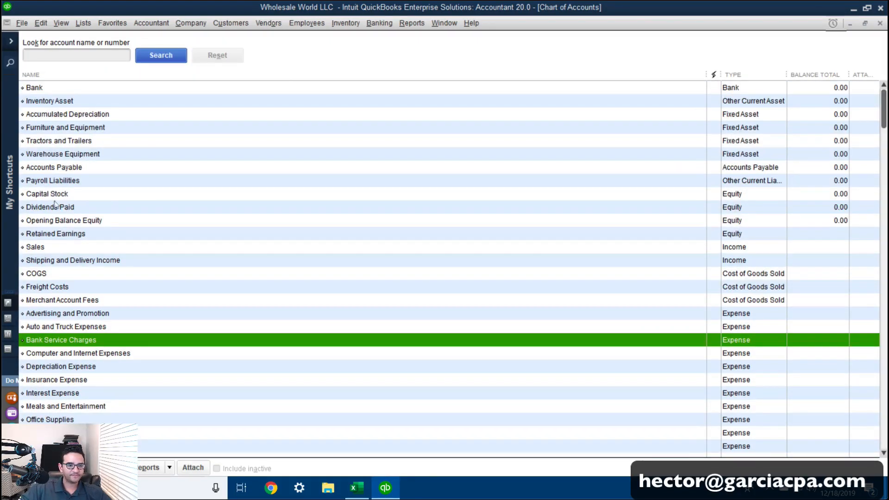
pyautogui.click(50, 101)
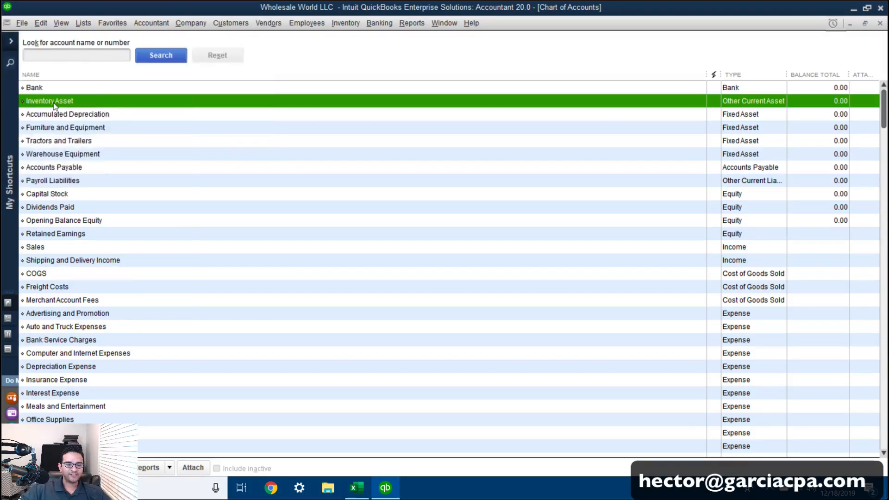
pyautogui.rightClick(55, 105)
pyautogui.click(88, 151)
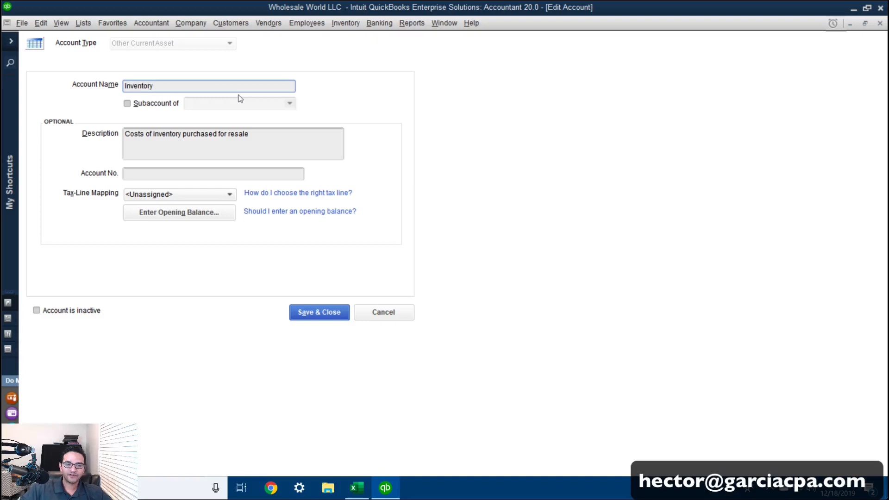
pyautogui.click(321, 312)
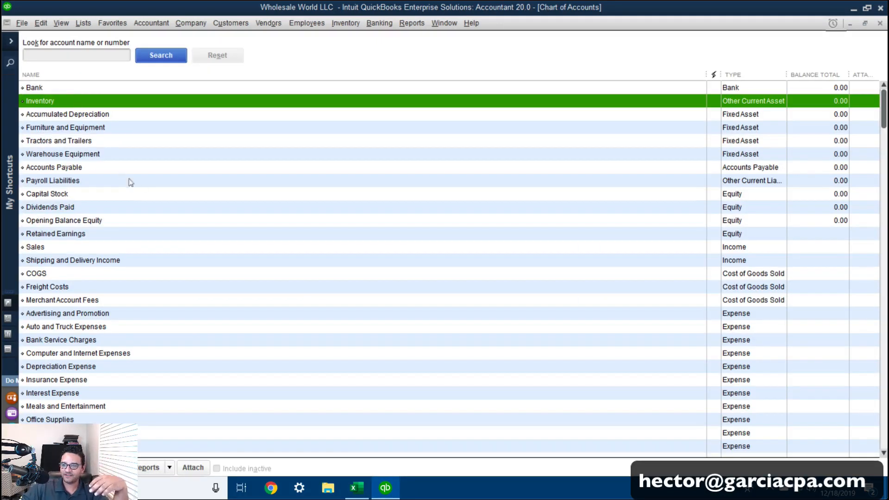
pyautogui.click(171, 184)
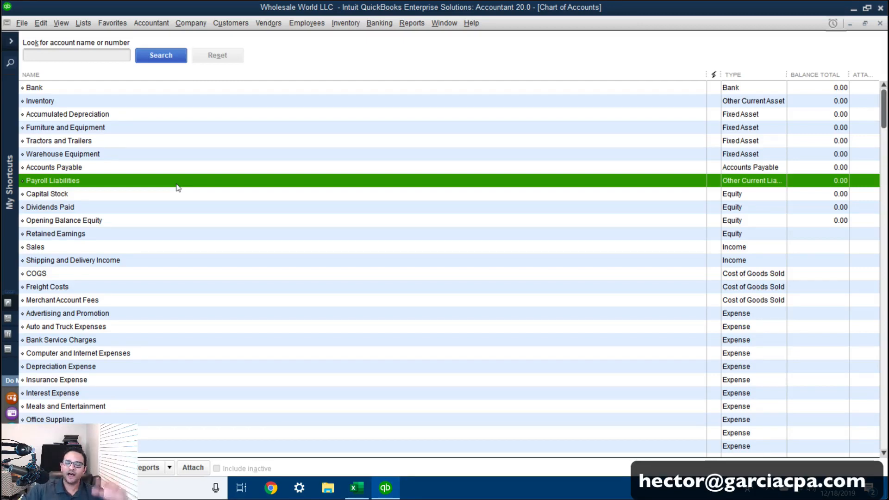
pyautogui.click(880, 25)
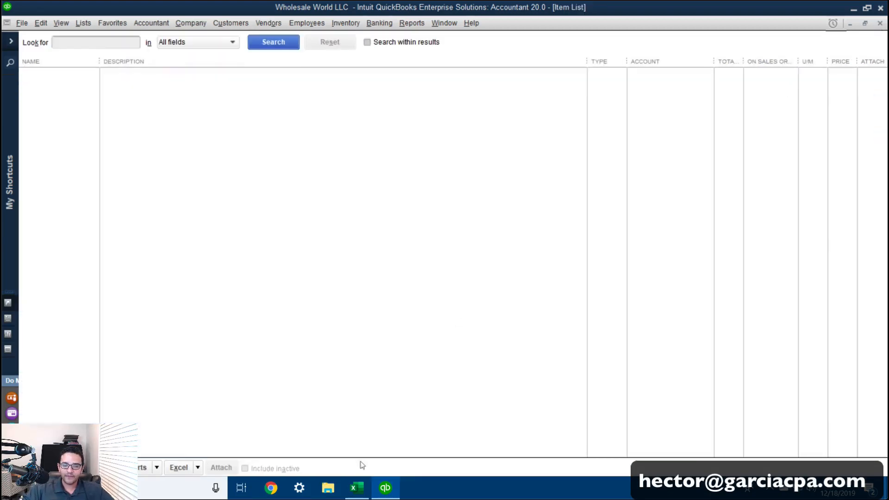
# Switch to the Pricelist workbook in Excel and copy all item rows without the header, cells A2 through J701.
pyautogui.click(357, 489)
pyautogui.click(234, 232)
pyautogui.click(15, 151)
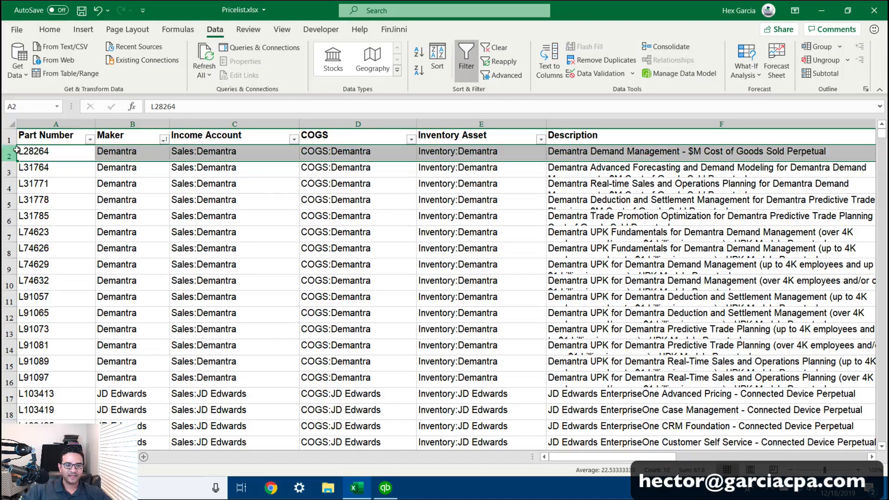
pyautogui.click(28, 147)
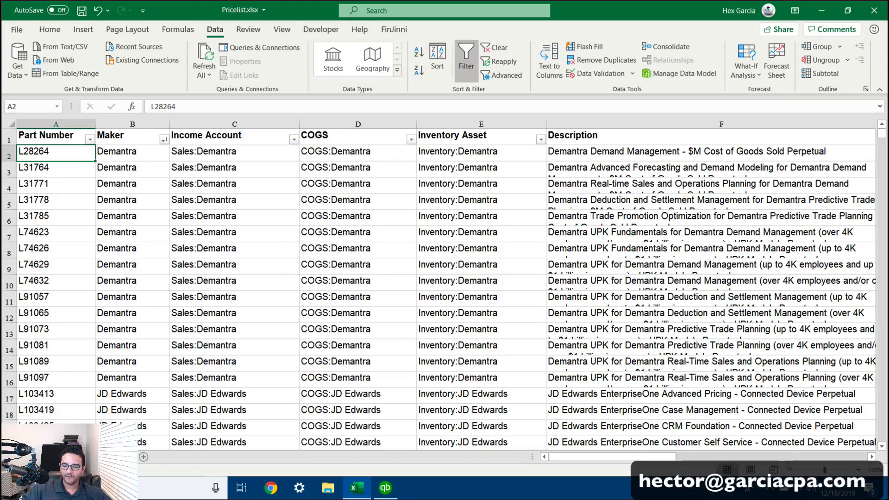
pyautogui.hscroll(10, 444, 287)
pyautogui.scroll(-12, 444, 287)
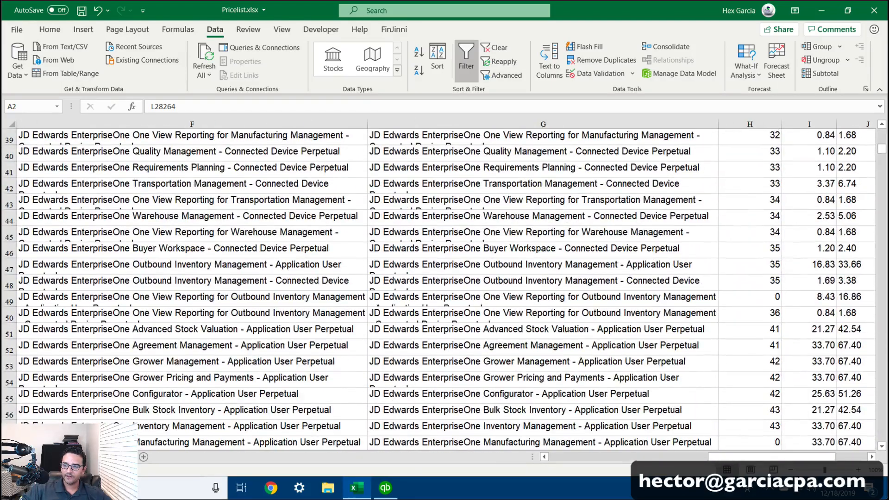
pyautogui.moveTo(883, 157); pyautogui.dragTo(879, 412)
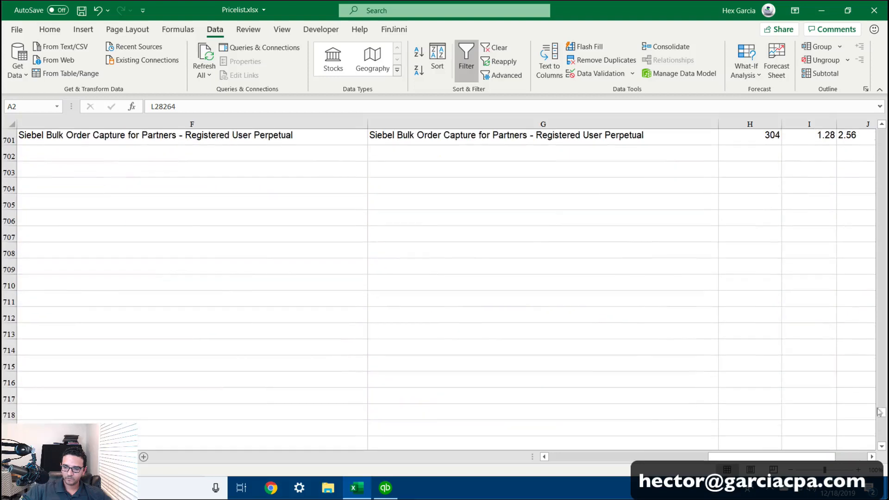
pyautogui.keyDown('shift'); pyautogui.click(846, 135); pyautogui.keyUp('shift')
pyautogui.hotkey('ctrl', 'c')
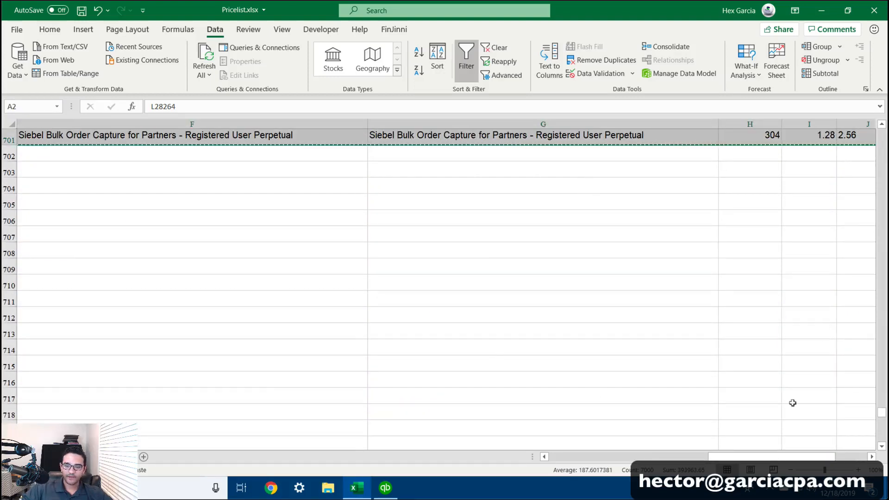
# Switch to QuickBooks, open Add/Edit Multiple List Entries and show the Inventory Parts list.
pyautogui.click(386, 488)
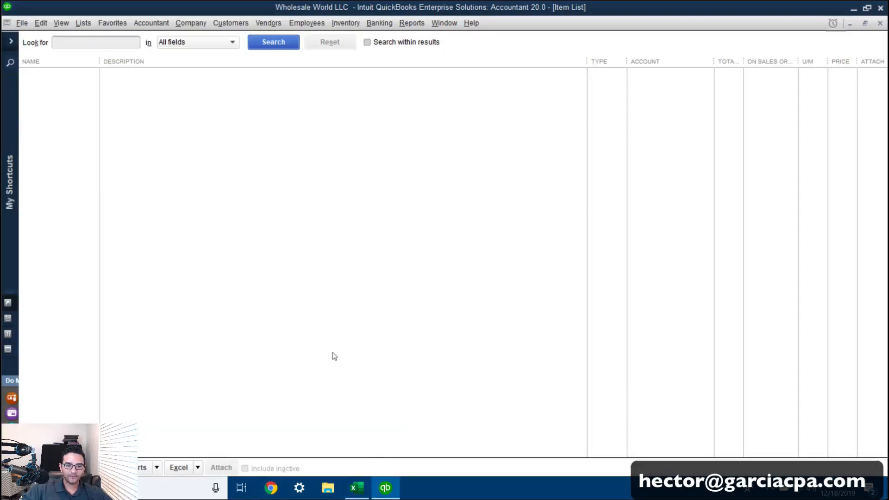
pyautogui.click(83, 23)
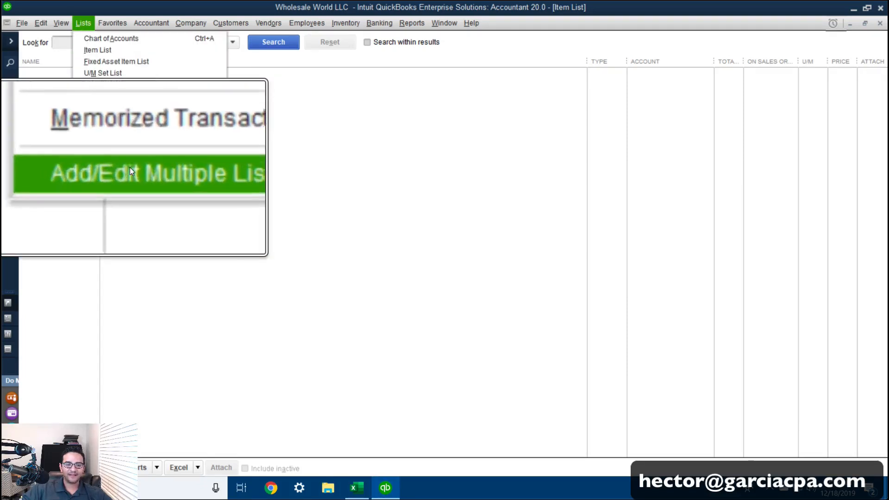
pyautogui.click(106, 170)
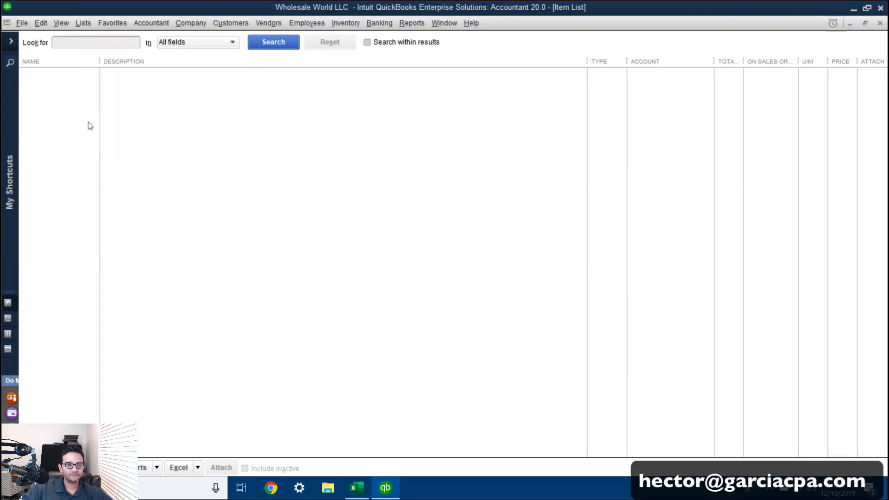
pyautogui.click(49, 91)
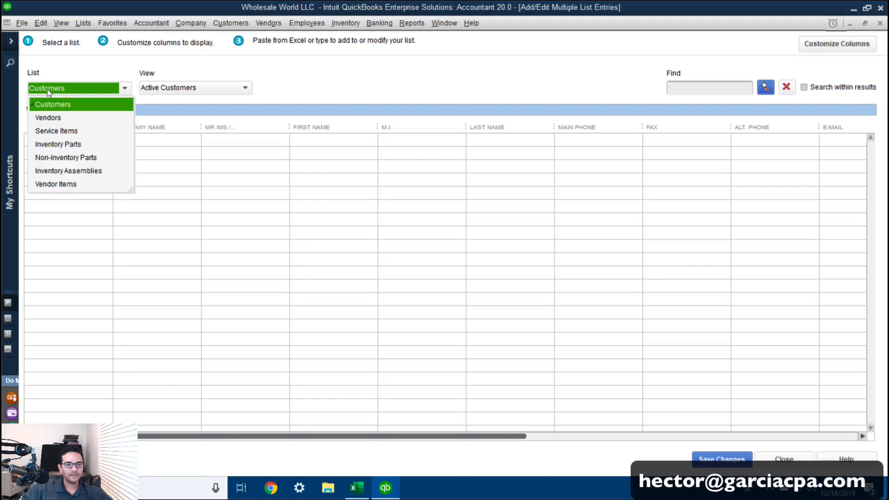
pyautogui.click(58, 146)
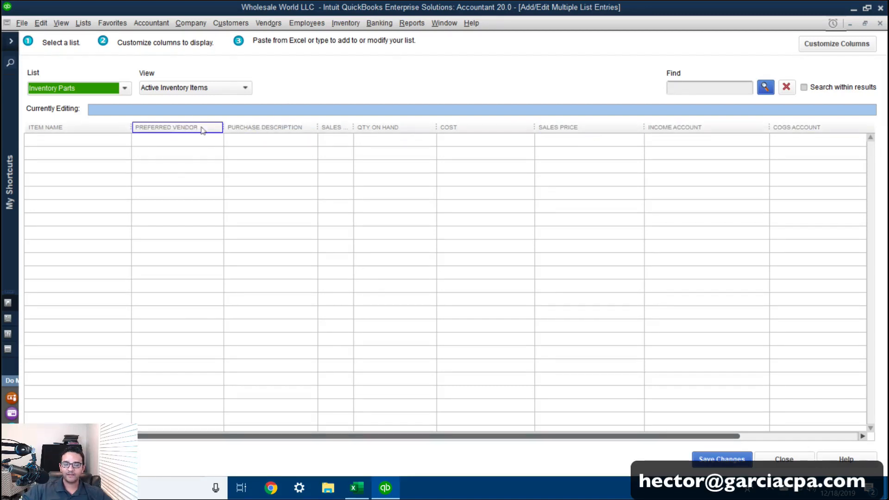
# Customize the columns so that Income Account comes directly after Preferred Vendor.
pyautogui.click(837, 44)
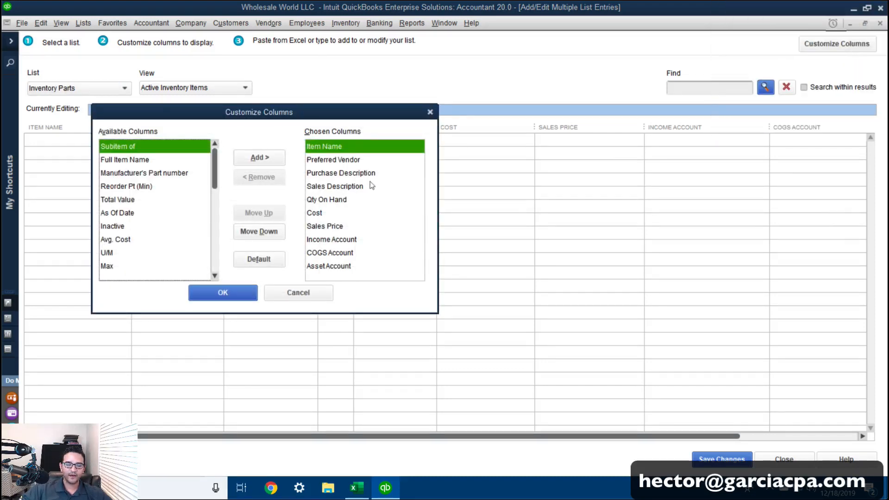
pyautogui.click(332, 239)
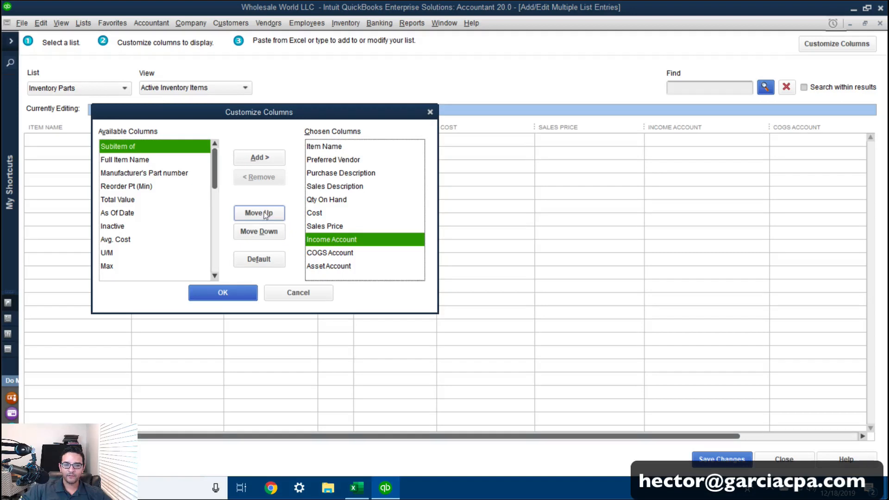
pyautogui.click(266, 214)
pyautogui.click(265, 215)
pyautogui.click(265, 214)
pyautogui.click(265, 215)
pyautogui.click(265, 214)
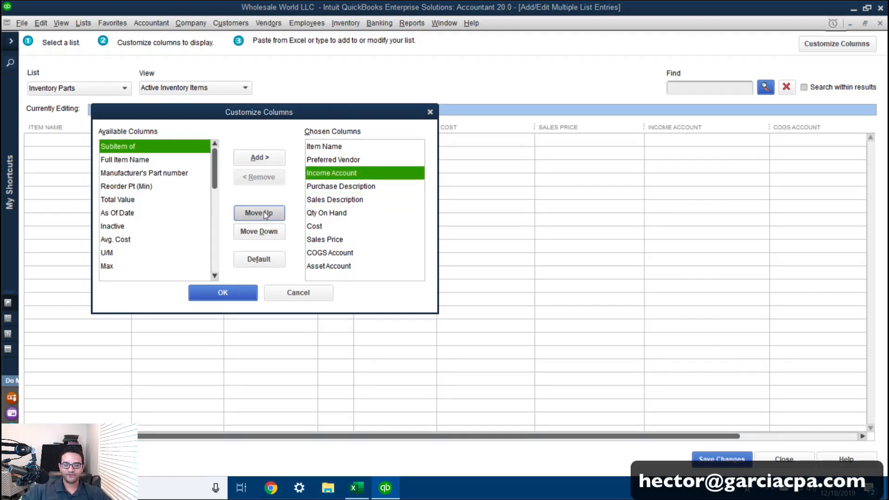
# Reorder the chosen columns so that COGS Account directly follows Income Account.
pyautogui.click(310, 253)
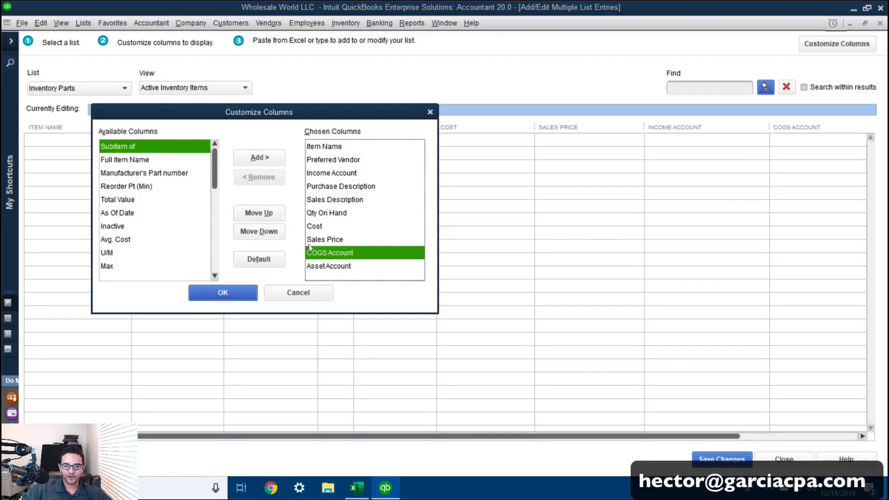
pyautogui.click(261, 214)
pyautogui.click(261, 214)
pyautogui.click(260, 214)
pyautogui.click(260, 214)
pyautogui.click(260, 214)
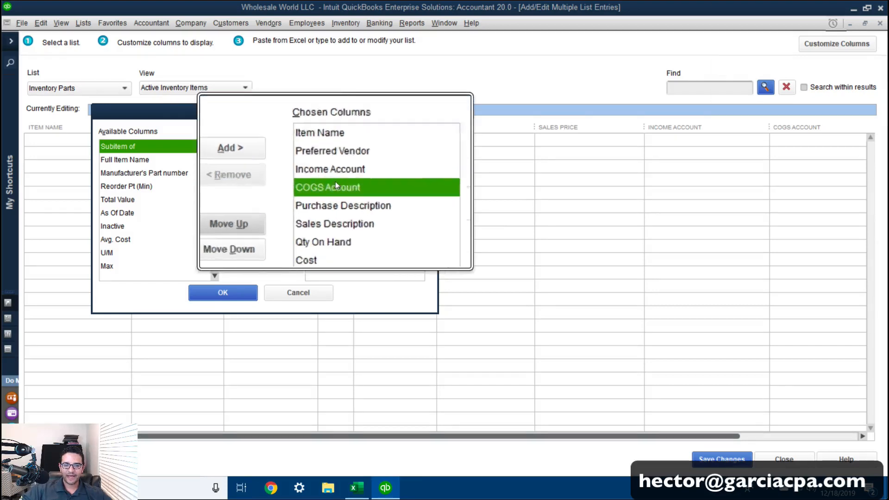
# Place the Asset Account column directly after COGS Account and apply the column layout.
pyautogui.click(330, 266)
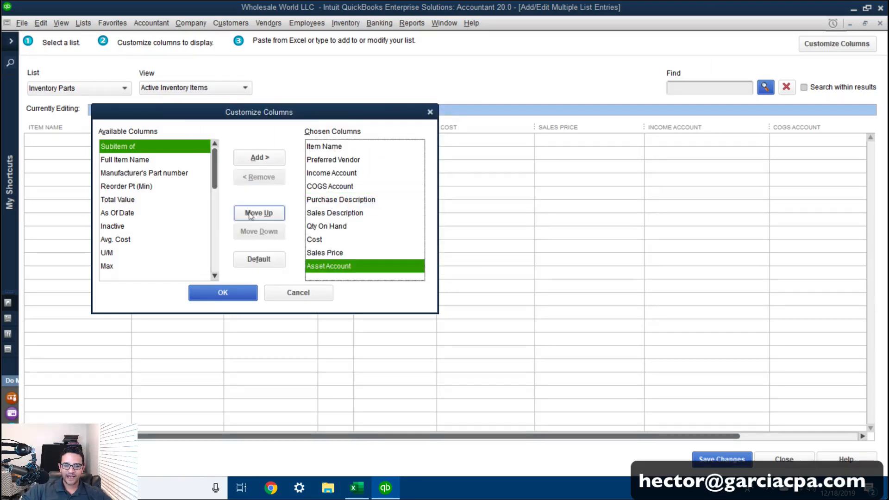
pyautogui.click(261, 213)
pyautogui.click(261, 213)
pyautogui.click(261, 213)
pyautogui.click(261, 213)
pyautogui.click(261, 213)
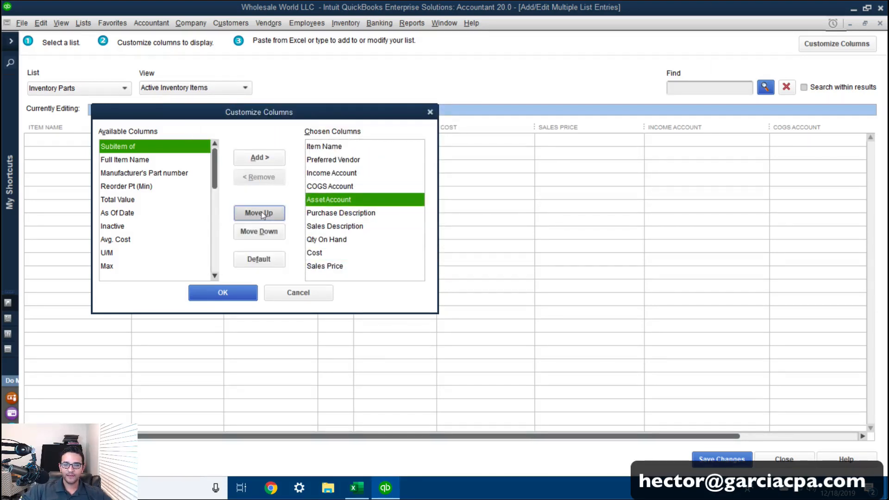
pyautogui.click(224, 289)
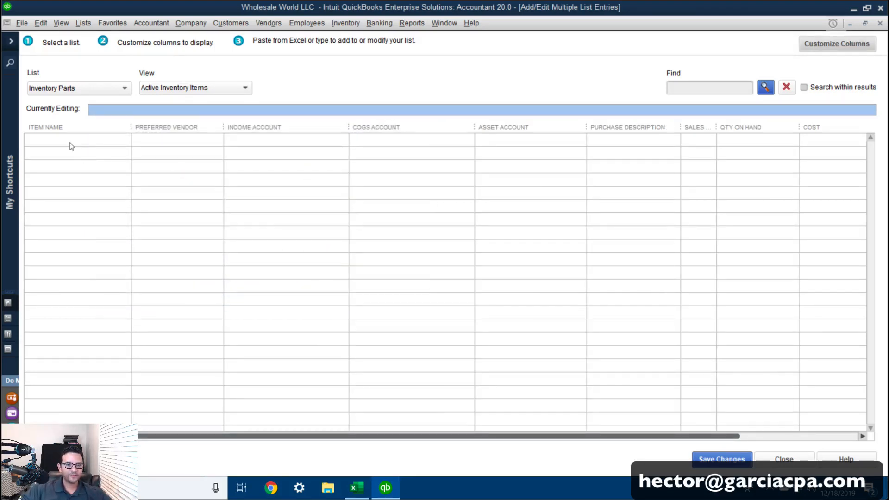
# Paste the copied price list items into the grid, starting at the first row's Item Name.
pyautogui.click(54, 139)
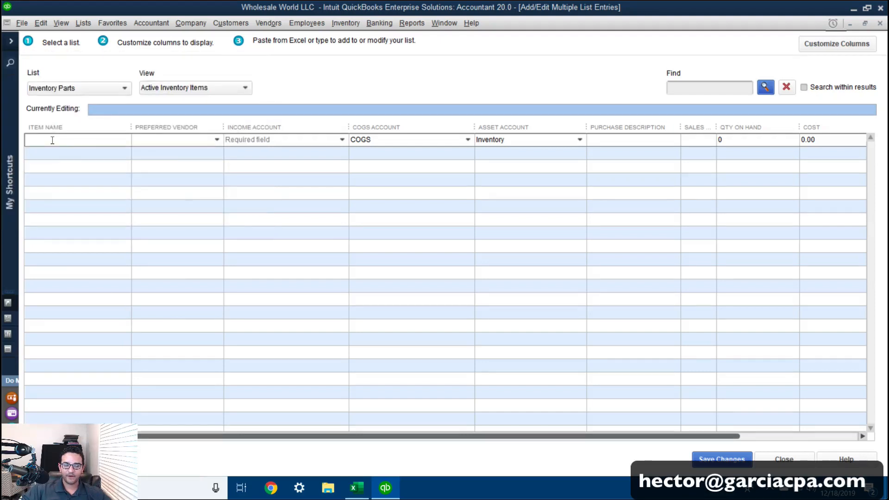
pyautogui.rightClick(52, 140)
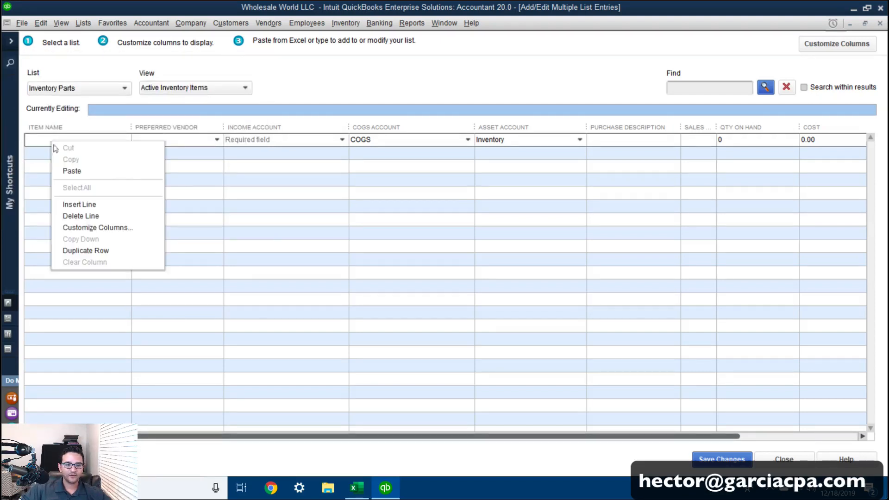
pyautogui.click(75, 171)
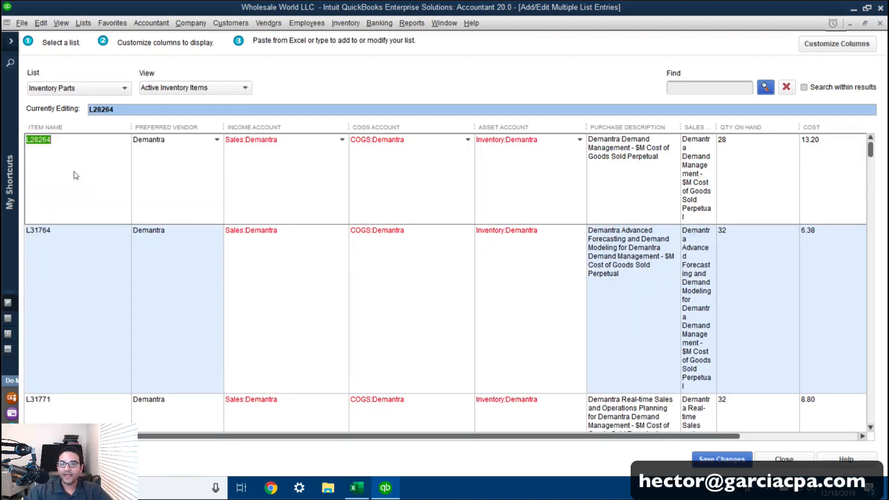
# From item L28264, set up the missing Demantra subaccounts under Sales, COGS and Inventory, saving each new account.
pyautogui.click(295, 149)
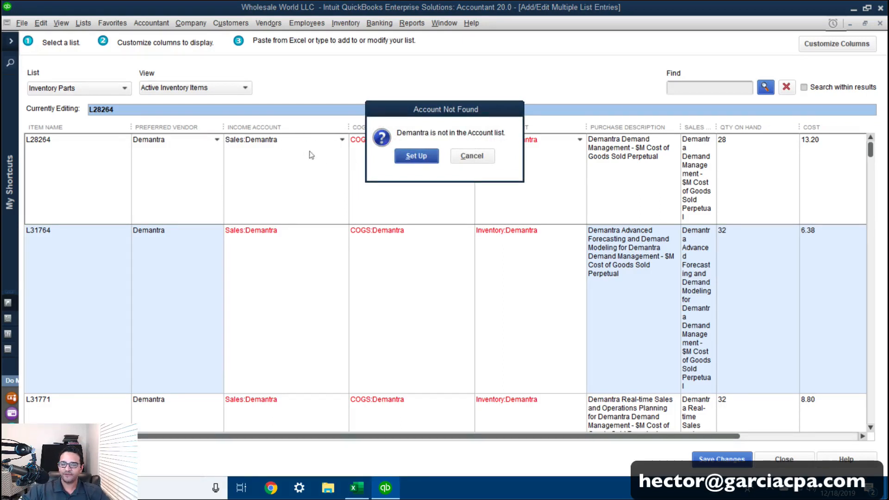
pyautogui.click(416, 156)
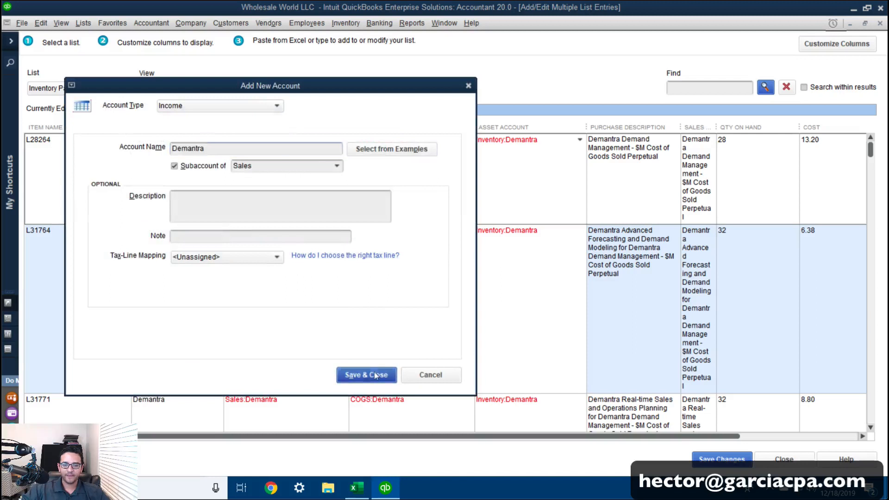
pyautogui.click(369, 374)
pyautogui.click(420, 141)
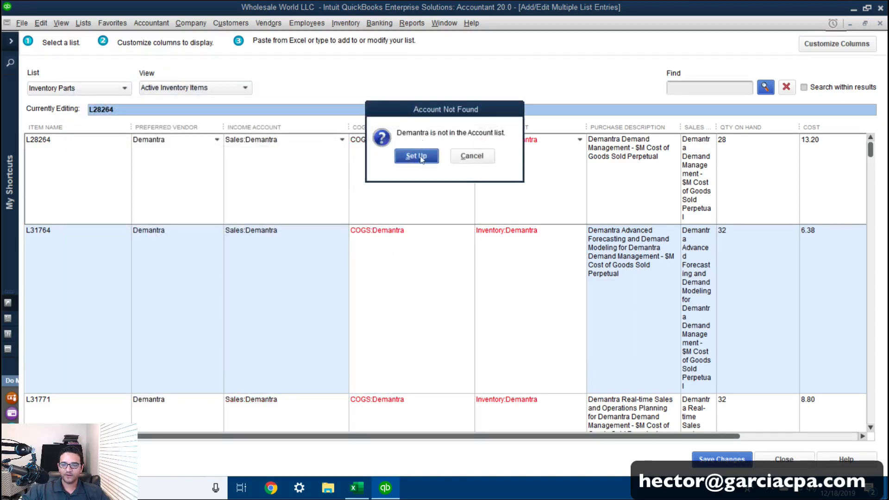
pyautogui.click(417, 156)
pyautogui.click(361, 373)
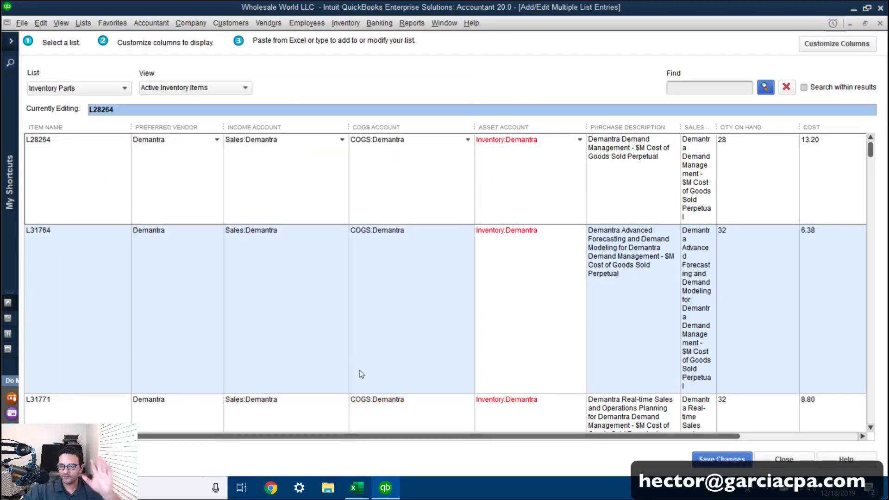
pyautogui.click(548, 141)
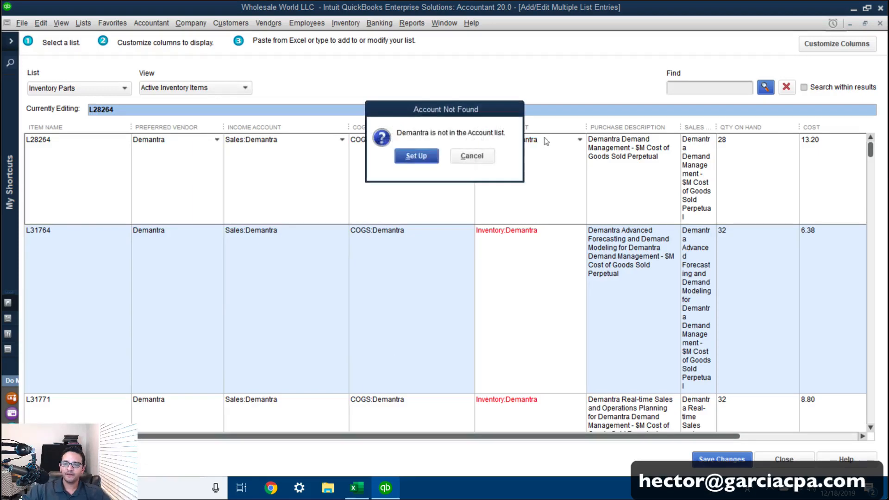
pyautogui.click(416, 155)
pyautogui.click(352, 369)
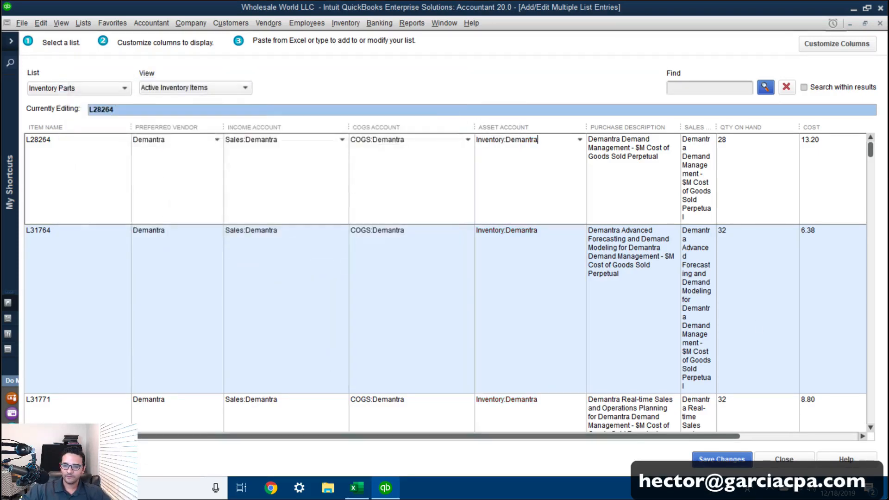
# Find the JD Edwards items and set up JD Edwards as an income subaccount of Sales.
pyautogui.scroll(-10, 874, 413)
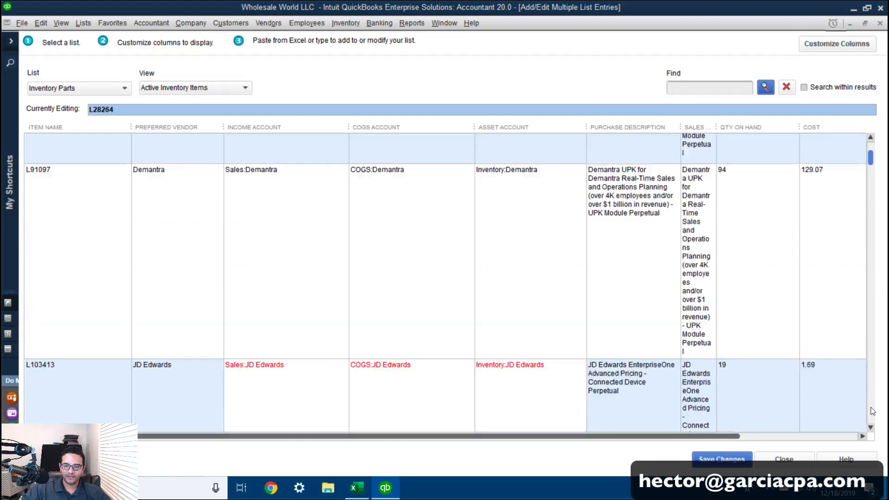
pyautogui.click(870, 408)
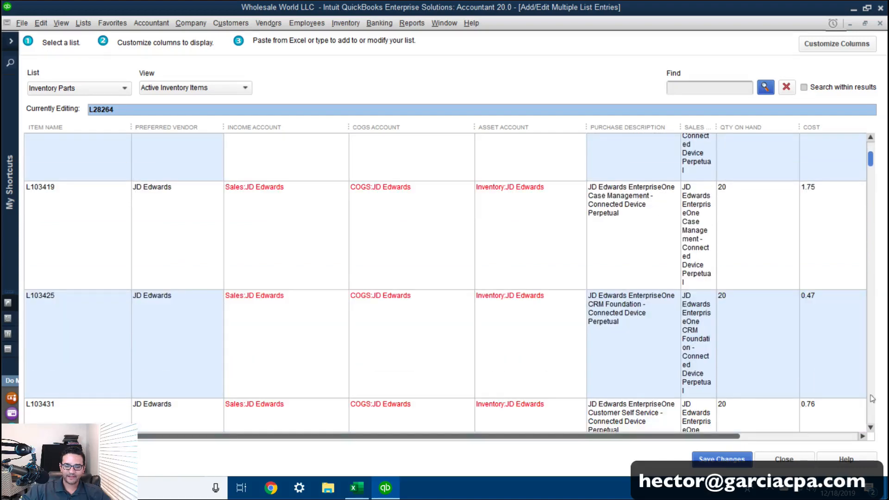
pyautogui.click(282, 184)
pyautogui.scroll(-10, 868, 383)
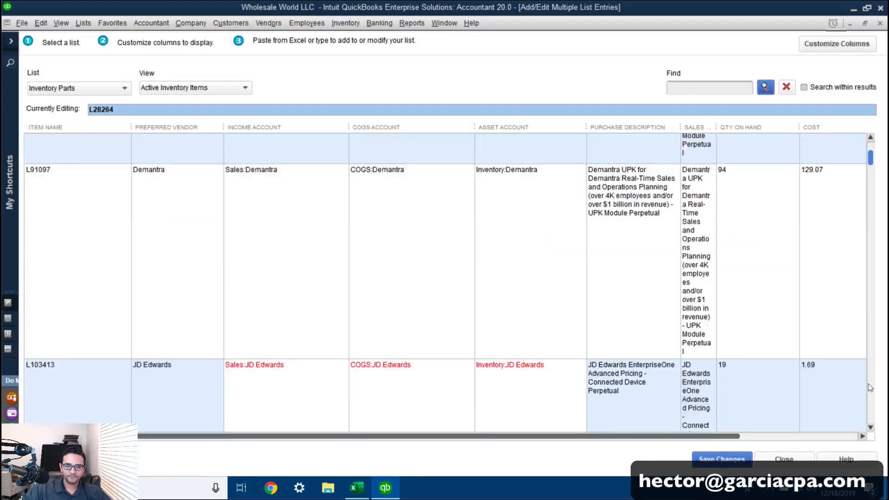
pyautogui.click(868, 384)
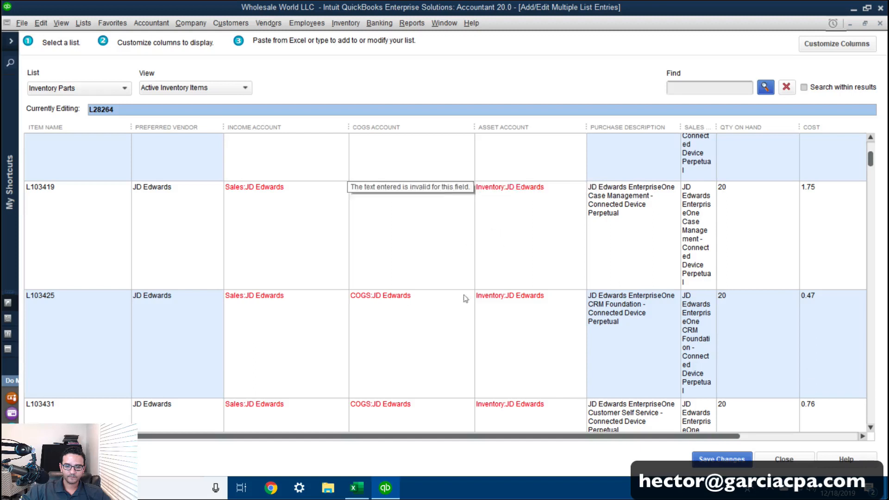
pyautogui.click(140, 318)
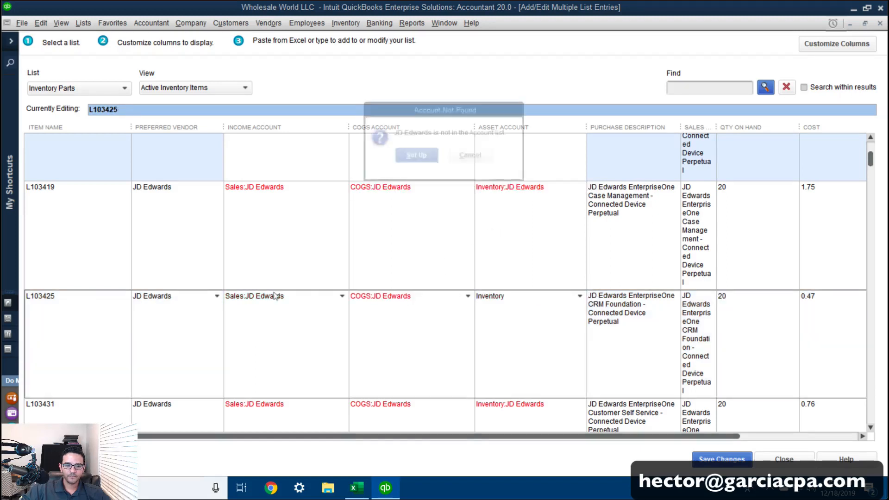
pyautogui.click(416, 156)
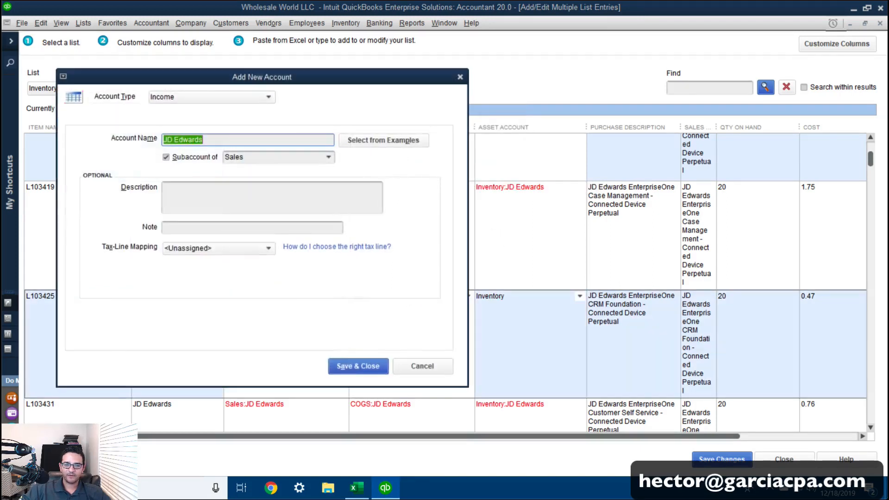
pyautogui.click(356, 366)
# From item L103419, set up the missing JD Edwards subaccounts under COGS and Inventory.
pyautogui.click(396, 208)
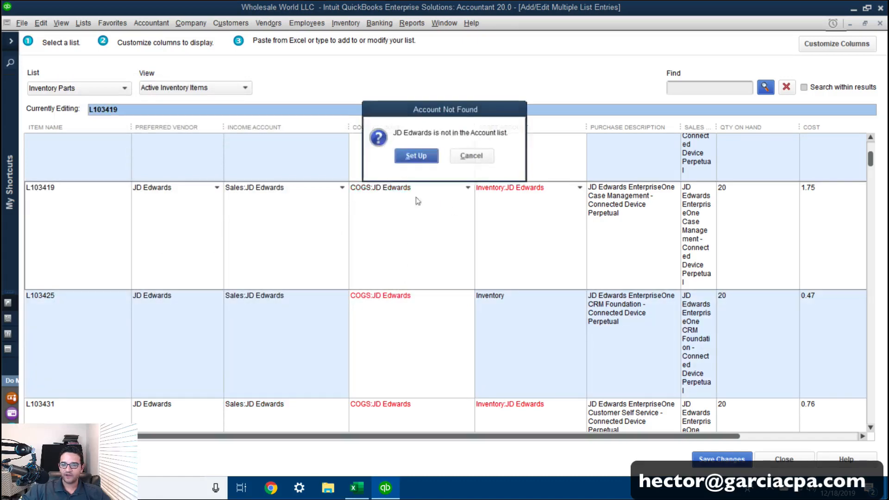
pyautogui.click(415, 156)
pyautogui.click(354, 364)
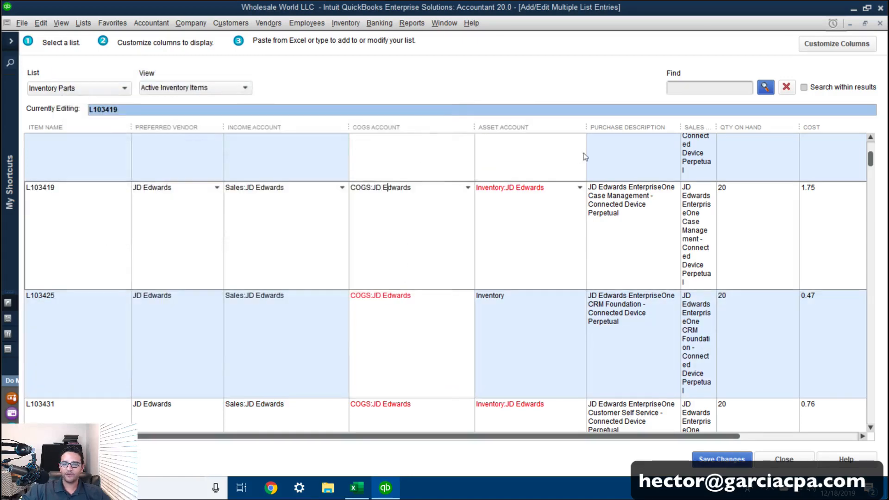
pyautogui.click(416, 156)
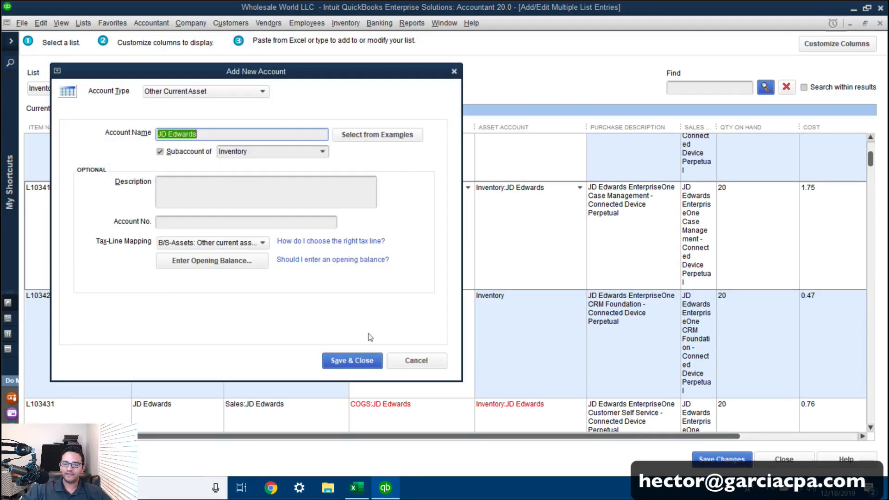
pyautogui.click(343, 357)
# Recheck the flagged JD Edwards COGS and asset account cells in items L103425, L103431 and L103437.
pyautogui.click(374, 299)
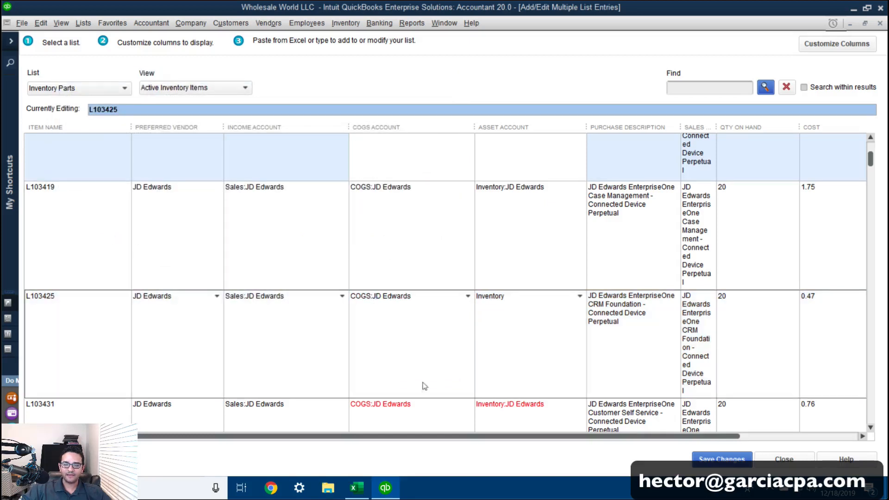
pyautogui.click(417, 404)
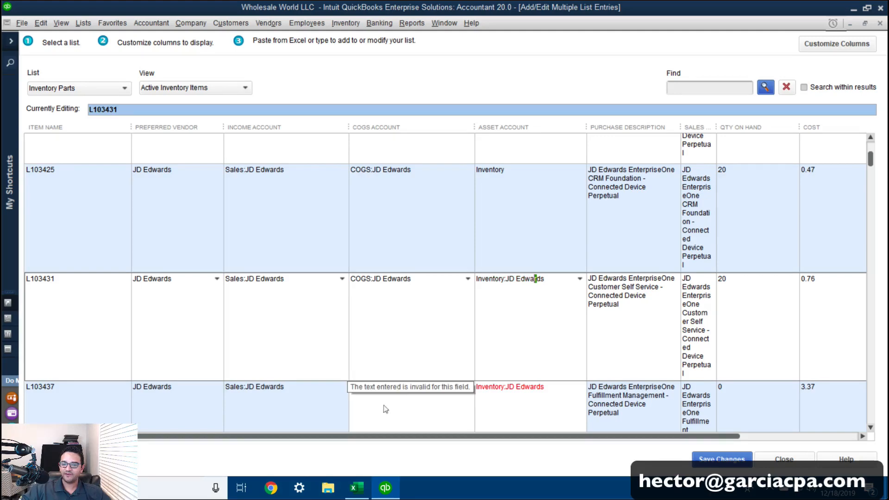
pyautogui.click(402, 395)
pyautogui.click(522, 278)
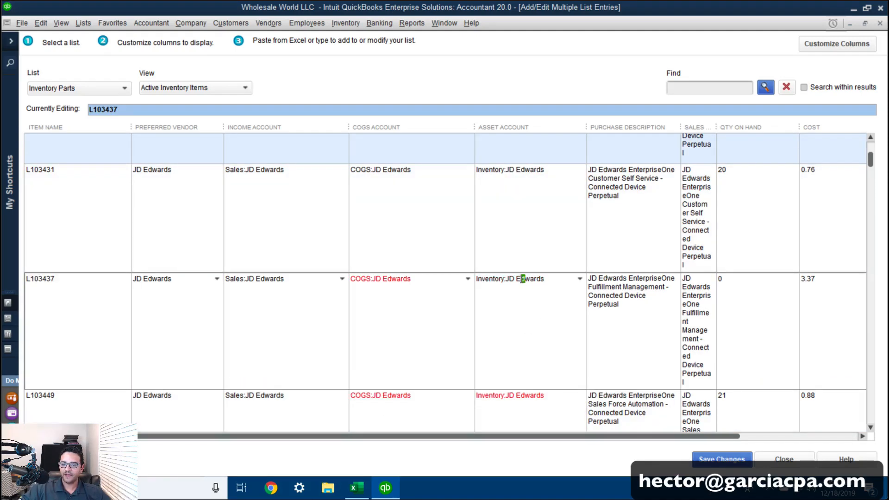
# From item L35163, set up the missing Siebel subaccounts under Sales, COGS and Inventory, saving each new account.
pyautogui.moveTo(872, 177); pyautogui.dragTo(871, 353)
pyautogui.click(262, 212)
pyautogui.click(264, 202)
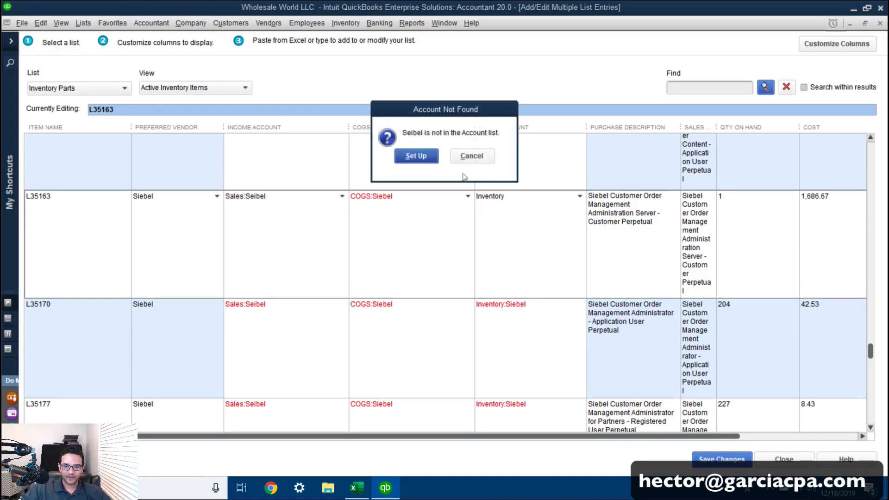
pyautogui.press('Return')
pyautogui.click(343, 359)
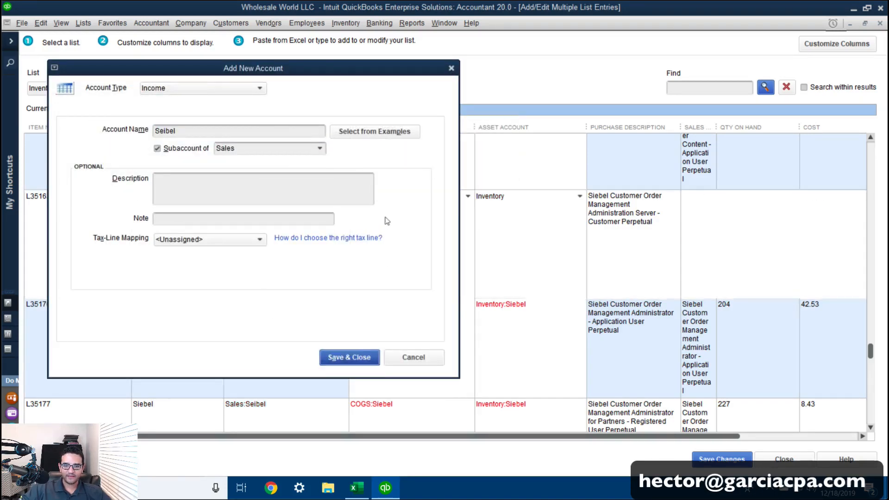
pyautogui.press('Return')
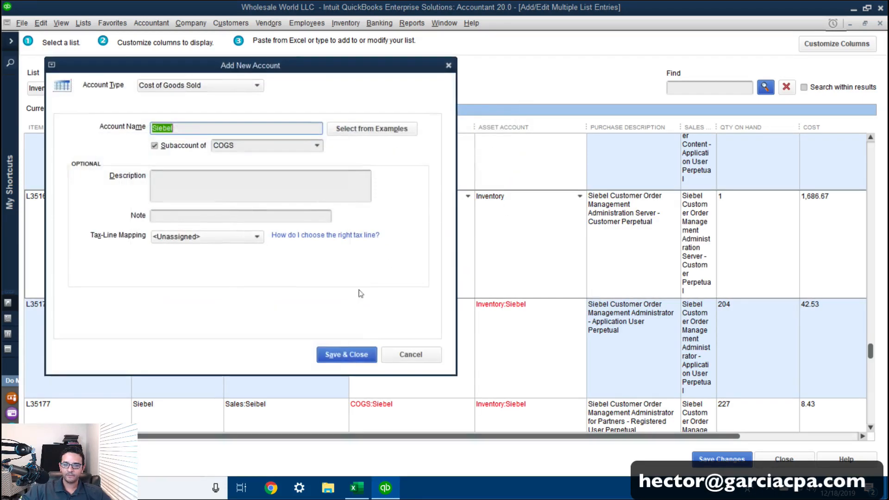
pyautogui.click(343, 358)
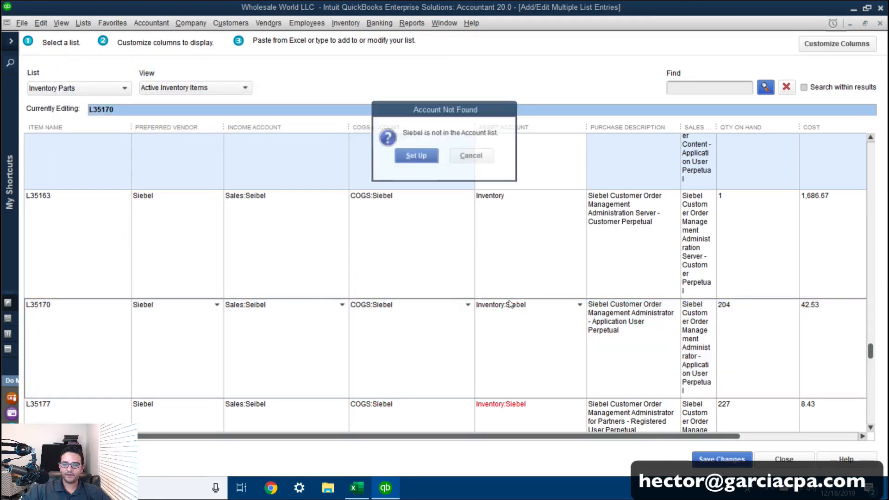
pyautogui.press('Return')
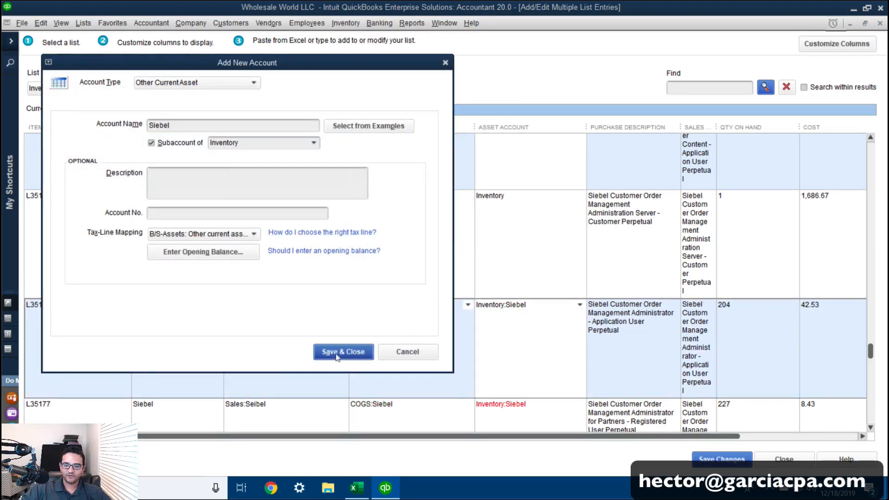
pyautogui.click(343, 352)
# Find the flagged Oracle items and set up the missing Oracle subaccounts under Sales, COGS and Inventory.
pyautogui.click(871, 391)
pyautogui.click(871, 390)
pyautogui.click(871, 391)
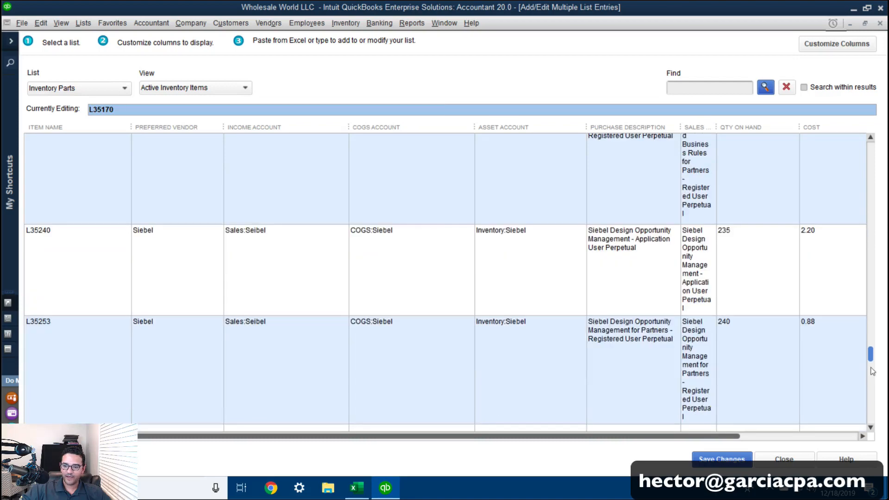
pyautogui.moveTo(870, 359); pyautogui.dragTo(869, 333)
pyautogui.click(252, 288)
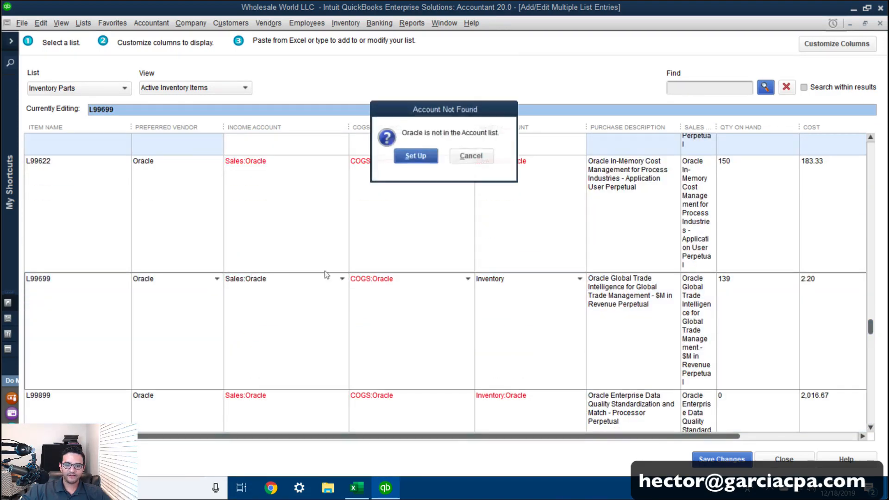
pyautogui.click(415, 155)
pyautogui.click(339, 348)
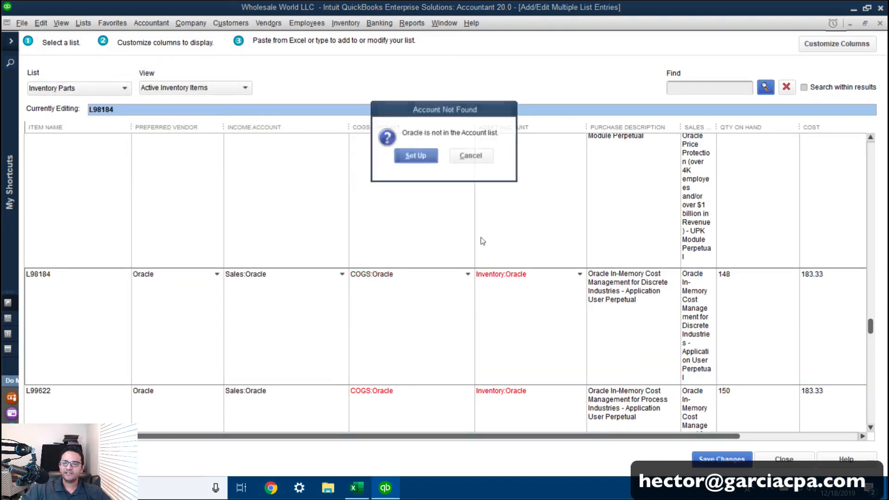
pyautogui.click(416, 155)
pyautogui.click(342, 345)
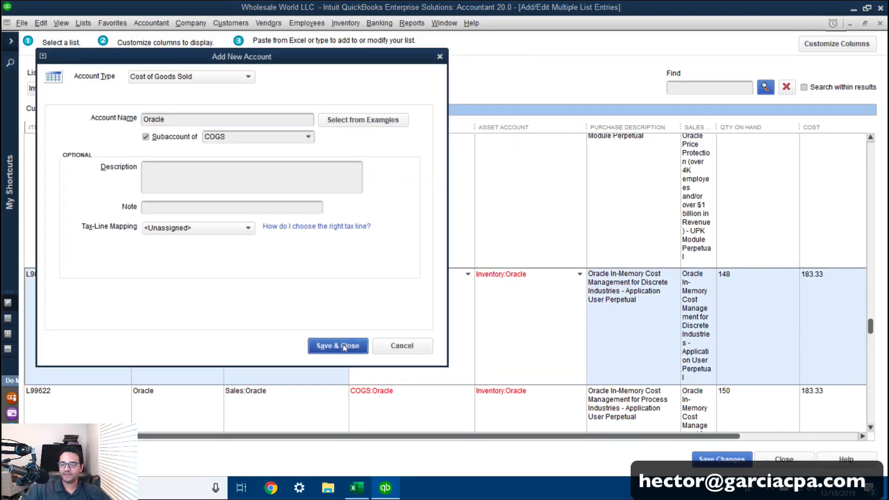
pyautogui.click(431, 159)
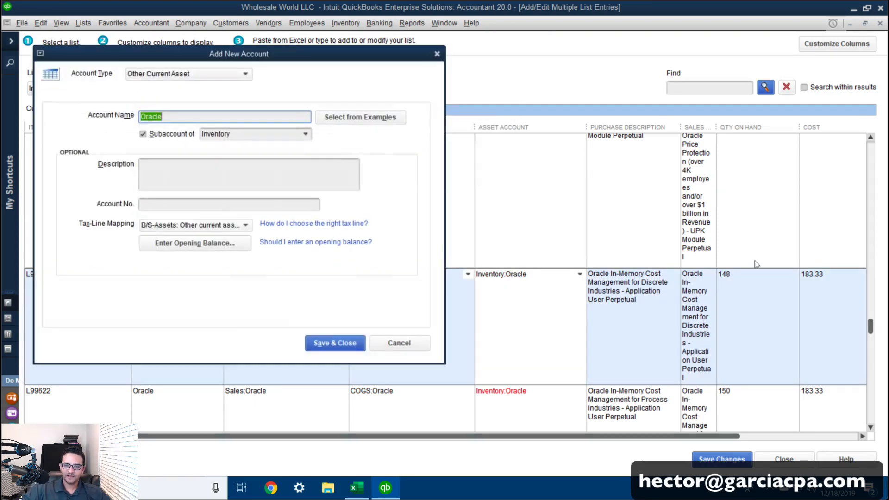
pyautogui.click(313, 346)
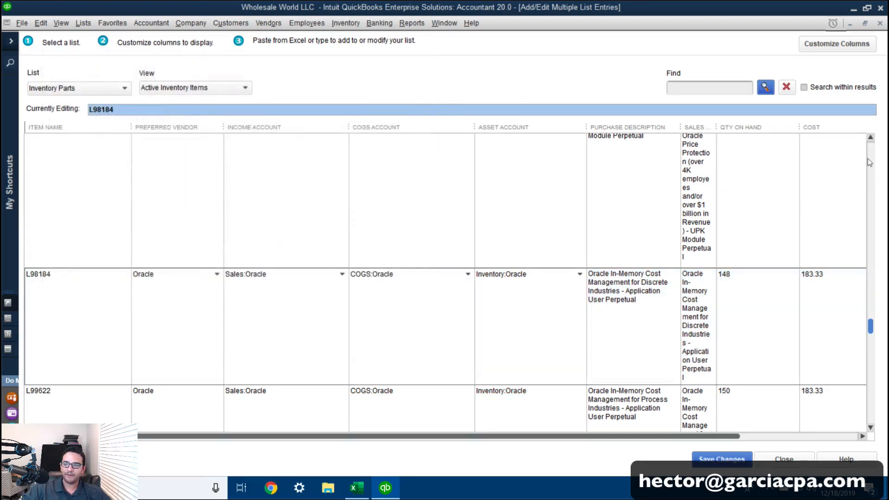
# Examine the account columns of the items above the Oracle group, including the JD Edwards rows, for accounts still flagged.
pyautogui.click(869, 162)
pyautogui.click(869, 162)
pyautogui.click(869, 163)
pyautogui.click(869, 163)
pyautogui.click(869, 162)
pyautogui.moveTo(871, 317); pyautogui.dragTo(877, 166)
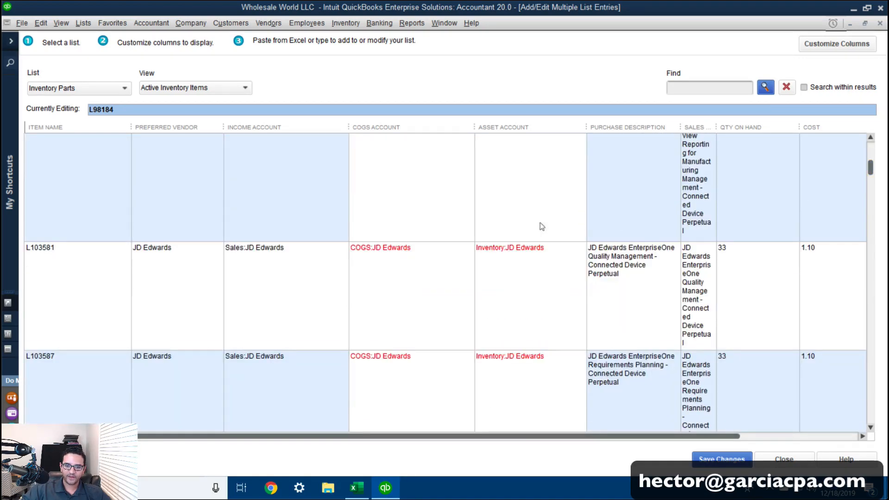
pyautogui.scroll(2, 387, 251)
pyautogui.scroll(-3, 389, 286)
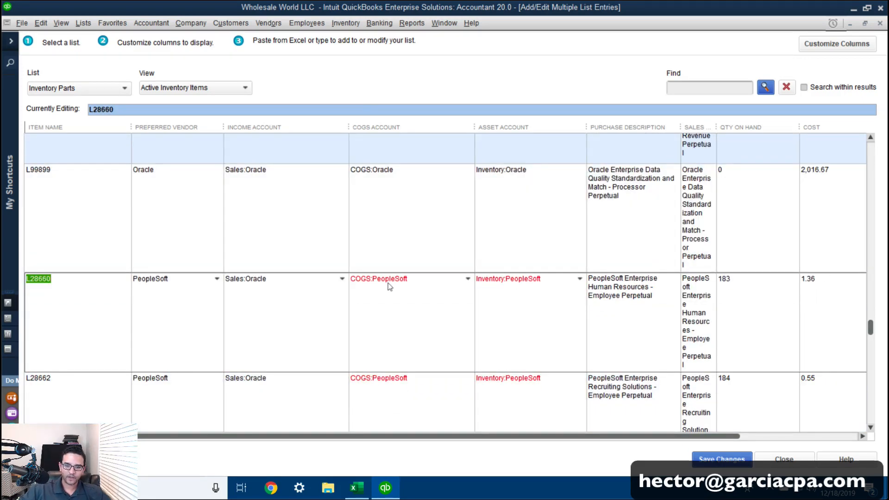
# From item L28660, set up PeopleSoft as a subaccount of COGS and of Inventory, saving both new accounts.
pyautogui.click(390, 286)
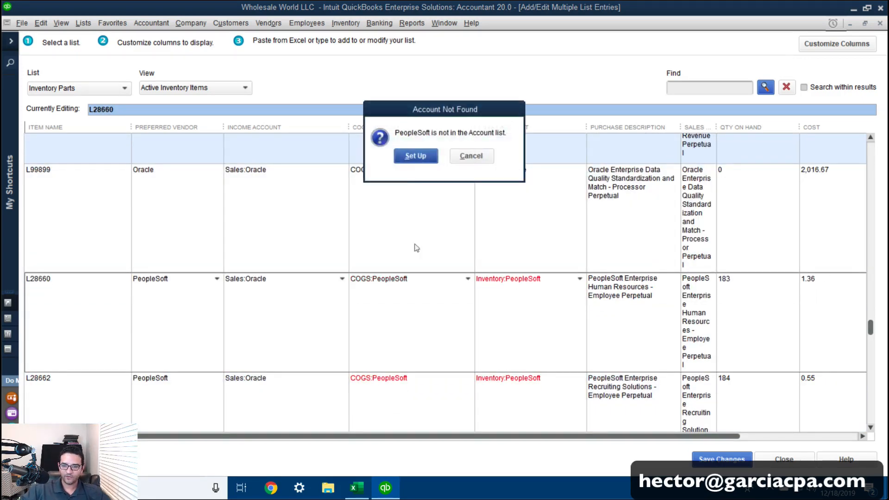
pyautogui.click(415, 157)
pyautogui.click(336, 341)
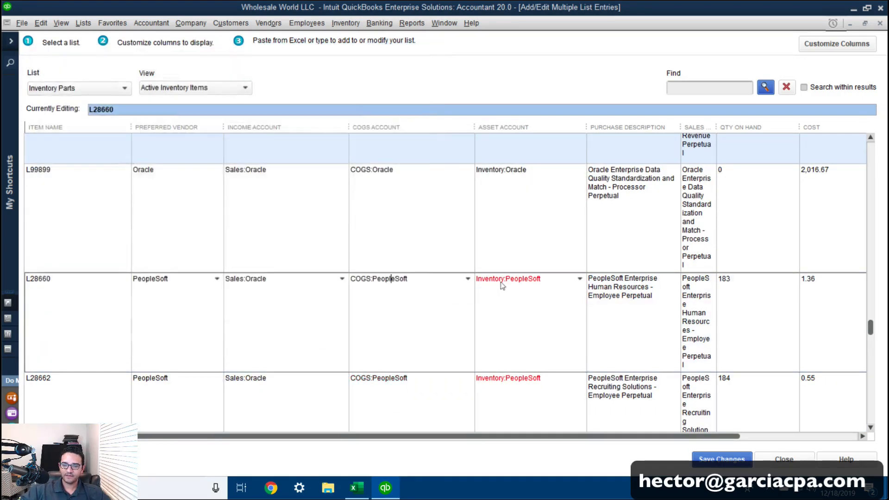
pyautogui.click(415, 156)
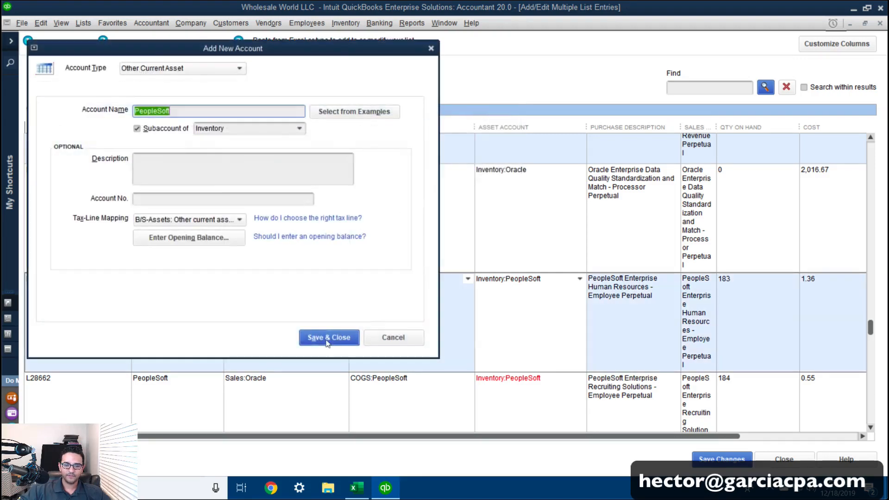
pyautogui.click(329, 338)
# Check the PeopleSoft, Siebel and JD Edwards rows for account cells that are still flagged.
pyautogui.click(871, 411)
pyautogui.click(871, 411)
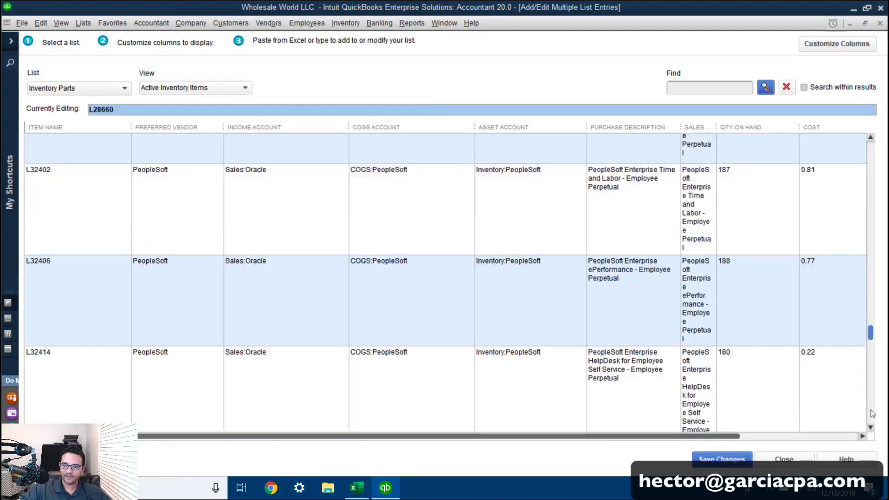
pyautogui.click(871, 412)
pyautogui.moveTo(870, 333); pyautogui.dragTo(869, 336)
pyautogui.scroll(-10, 870, 350)
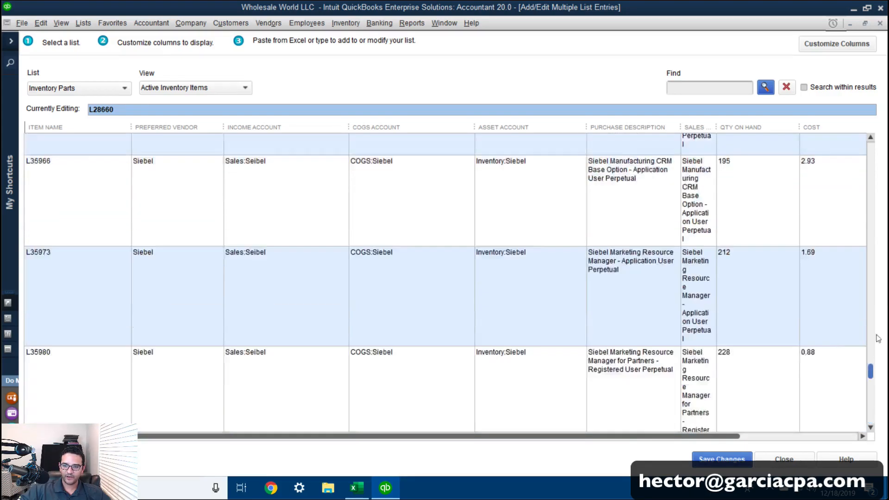
pyautogui.moveTo(878, 338); pyautogui.dragTo(886, 170)
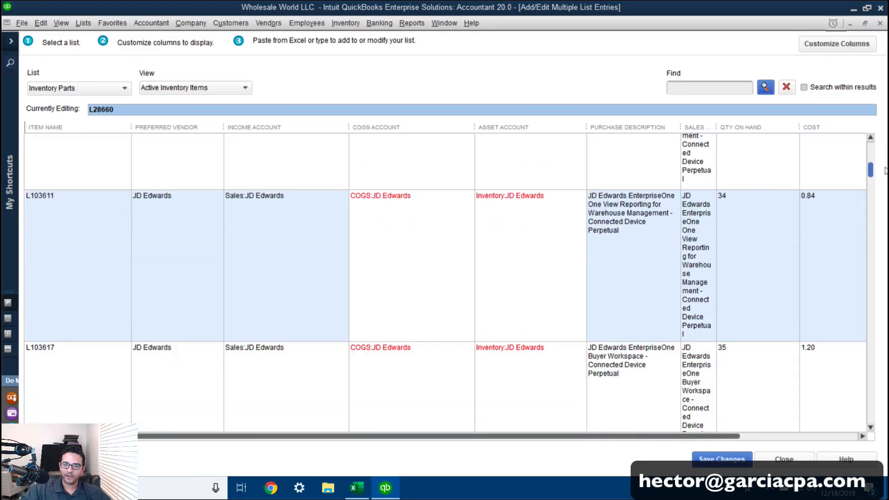
pyautogui.scroll(1, 399, 202)
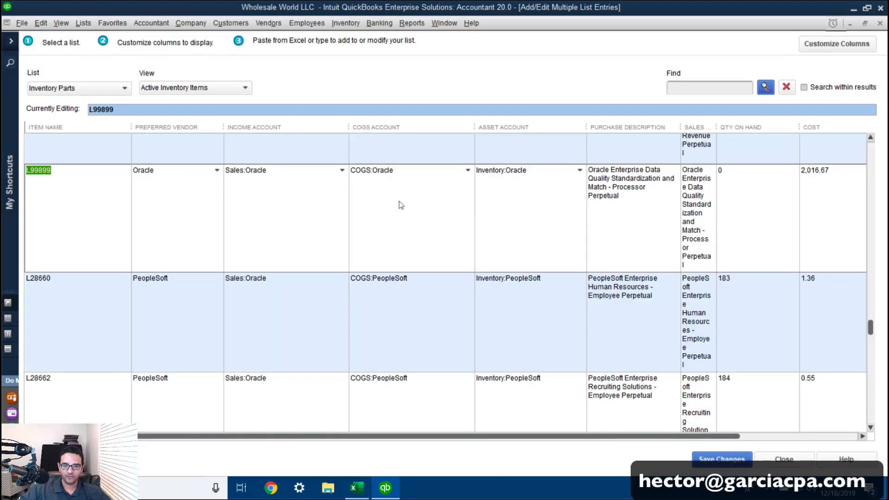
# Go row by row from item L99899 through the PeopleSoft and Siebel items to verify their account entries.
pyautogui.press('Down')
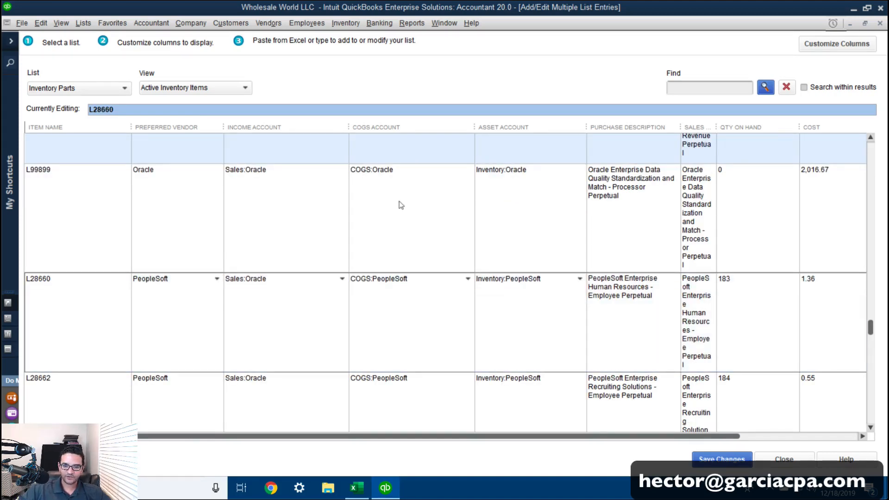
pyautogui.press('Down')
pyautogui.press('Down')
pyautogui.press('Down')
pyautogui.press('Down')
pyautogui.press('Down')
pyautogui.press('Down')
pyautogui.press('Down')
pyautogui.press('Down')
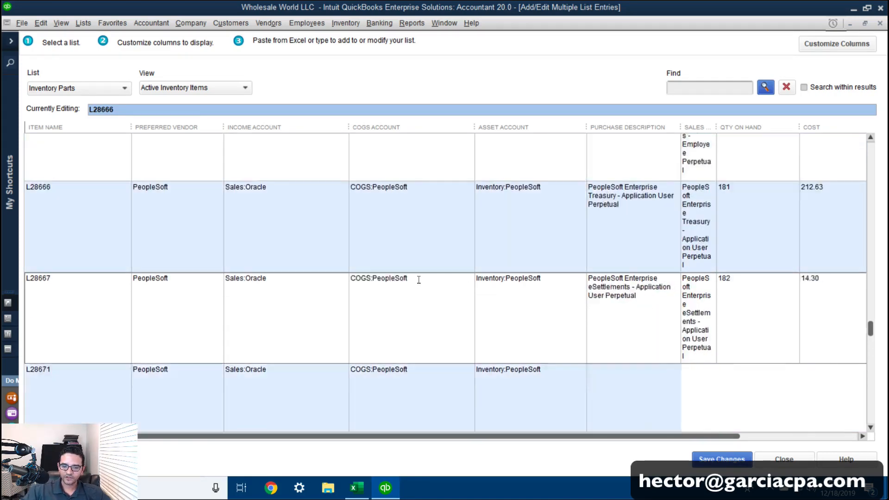
pyautogui.press('Down')
pyautogui.press('Down')
pyautogui.press('Down')
pyautogui.press('Down')
pyautogui.press('Down')
pyautogui.press('Down')
pyautogui.press('Down')
pyautogui.press('Down')
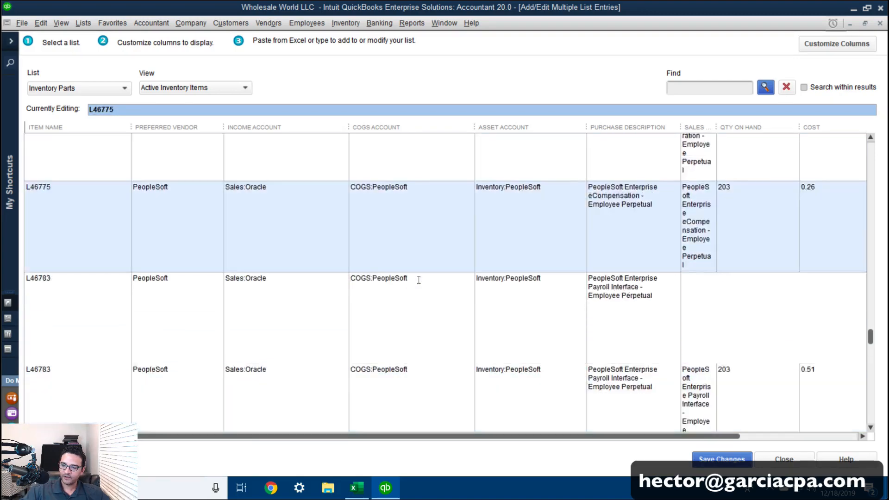
pyautogui.press('Down')
pyautogui.press('Down')
pyautogui.press('Down')
pyautogui.press('Down')
pyautogui.press('Down')
pyautogui.press('Down')
pyautogui.press('Down')
pyautogui.press('Down')
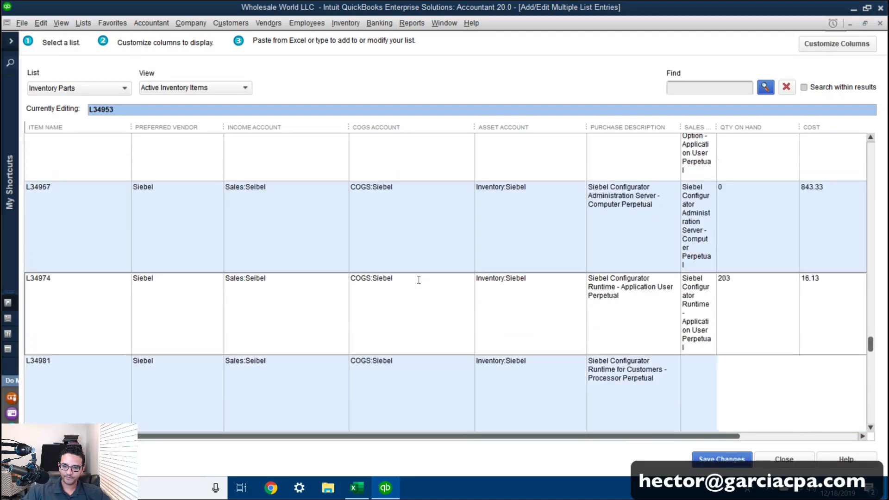
pyautogui.press('Down')
pyautogui.press('Down')
pyautogui.press('Down')
pyautogui.press('Down')
pyautogui.press('Down')
pyautogui.press('Down')
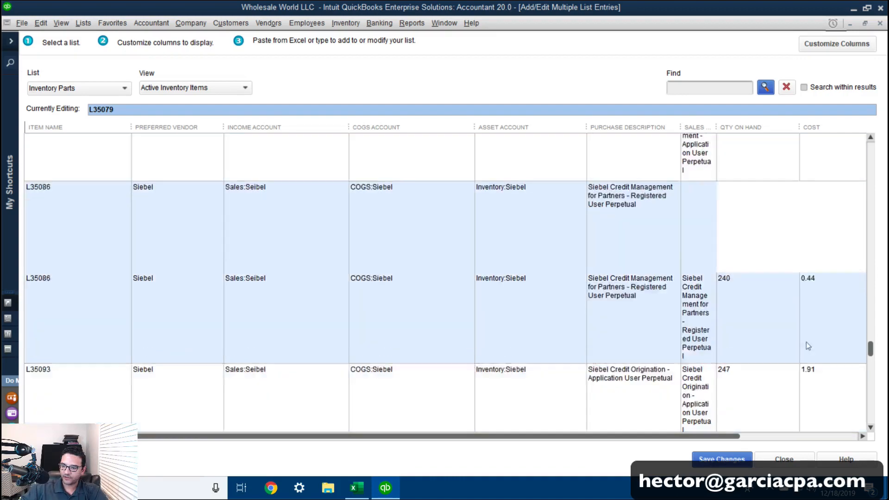
pyautogui.click(870, 398)
pyautogui.moveTo(868, 395); pyautogui.dragTo(880, 175)
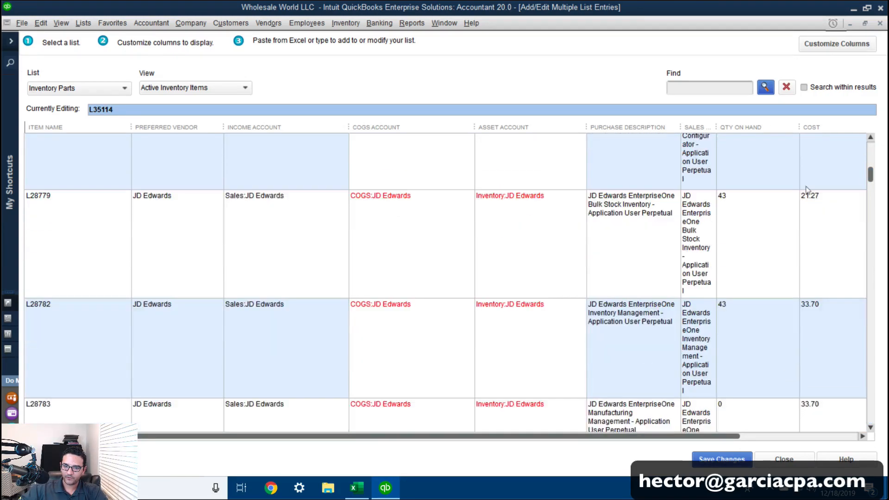
# Recheck the flagged JD Edwards COGS account cells row by row from item L28779 to L28795.
pyautogui.click(398, 207)
pyautogui.press('Down')
pyautogui.press('Down')
pyautogui.press('Down')
pyautogui.press('Down')
pyautogui.press('Down')
pyautogui.press('Down')
pyautogui.press('Down')
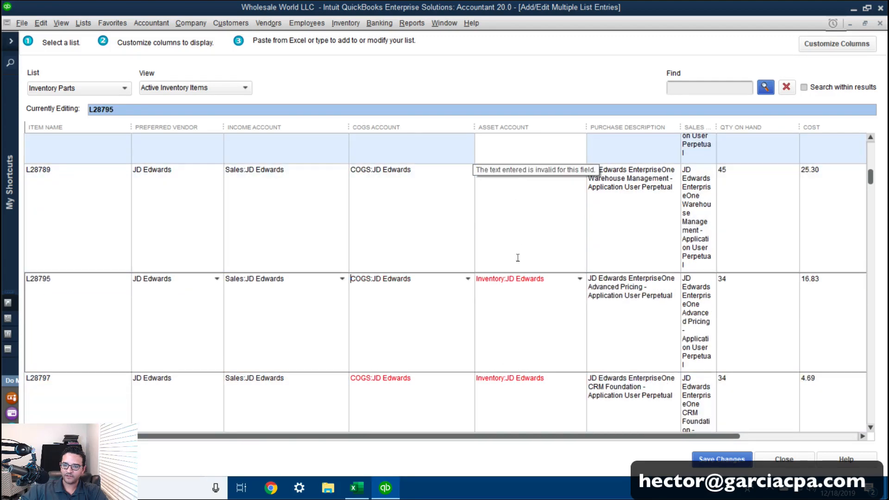
# Recheck the flagged JD Edwards asset account cells row by row from item L28795 to the L34628 area.
pyautogui.click(518, 278)
pyautogui.press('Down')
pyautogui.press('Down')
pyautogui.press('Down')
pyautogui.press('Down')
pyautogui.press('Down')
pyautogui.press('Down')
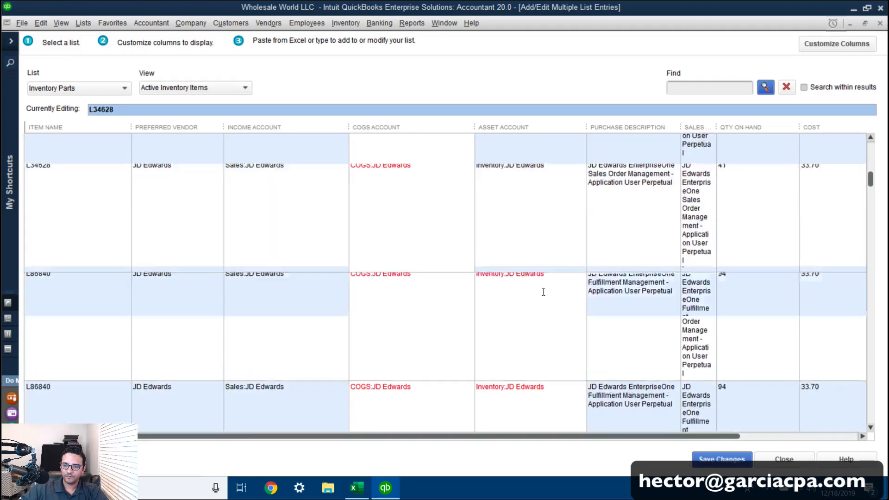
# Paste the copied price list over the item list again, starting at the item name cell of L28264.
pyautogui.moveTo(871, 180); pyautogui.dragTo(879, 147)
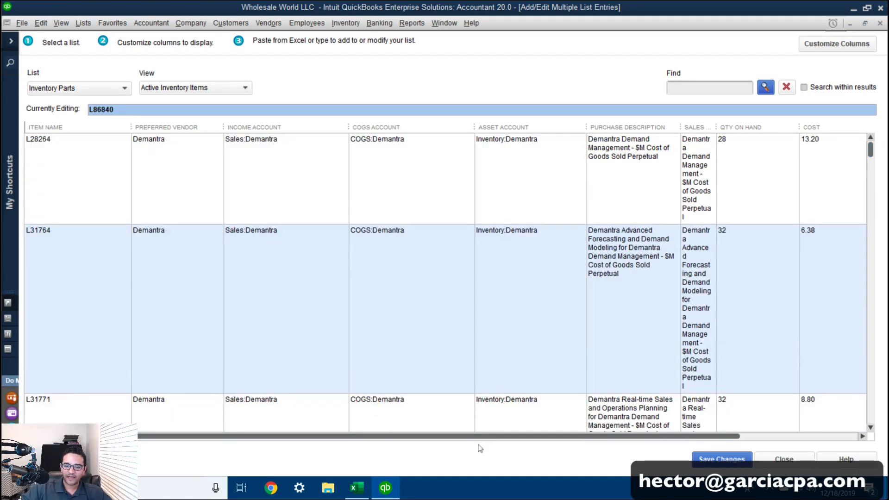
pyautogui.click(78, 146)
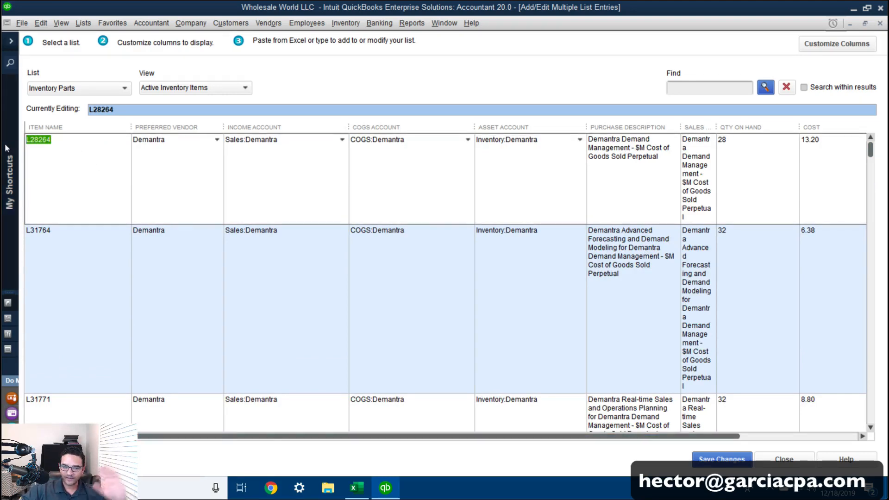
pyautogui.rightClick(33, 141)
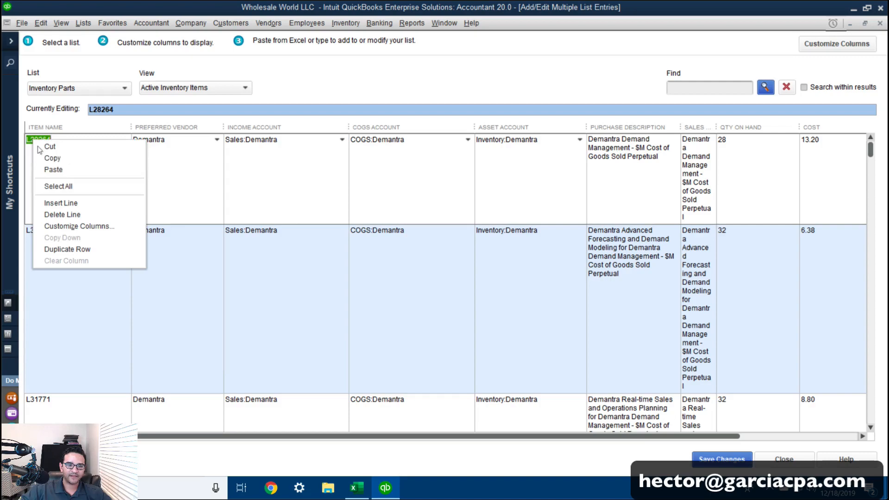
pyautogui.click(65, 171)
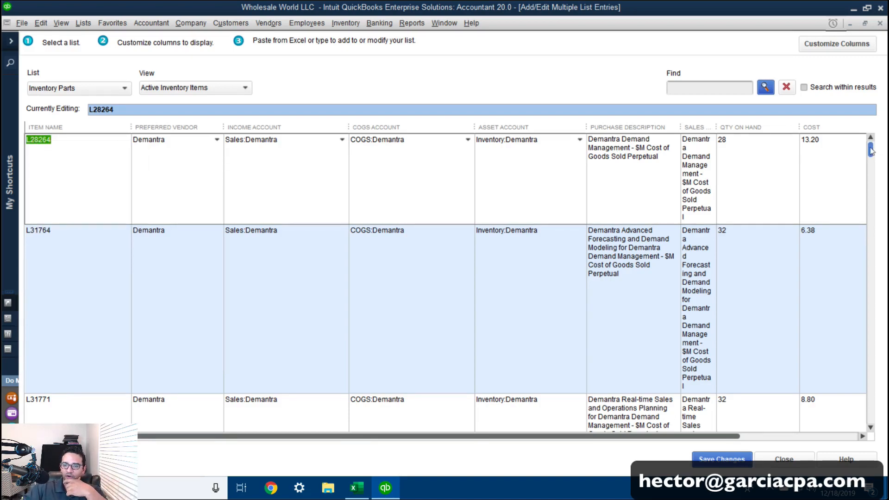
# Recheck the flagged JD Edwards COGS account cells from item L103413 to L103503, and the asset account cells from L103503 to L103569.
pyautogui.moveTo(871, 149); pyautogui.dragTo(870, 180)
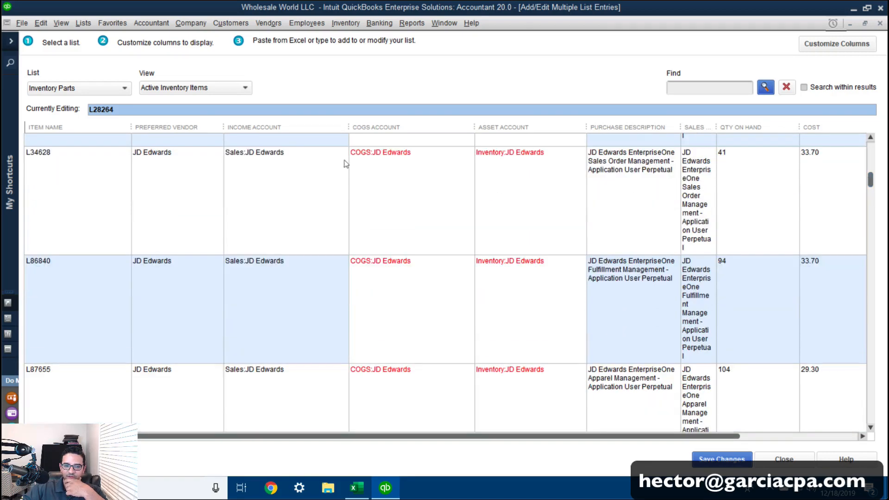
pyautogui.click(383, 158)
pyautogui.scroll(-10, 867, 183)
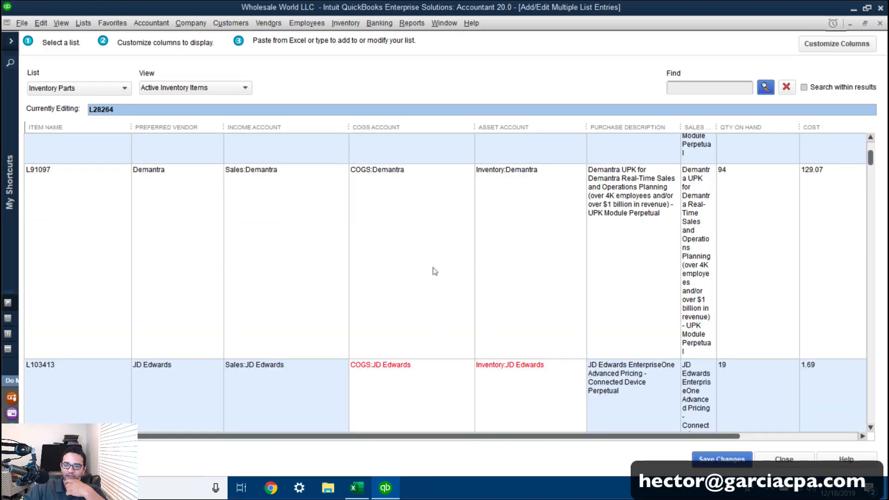
pyautogui.click(409, 170)
pyautogui.scroll(-11, 409, 168)
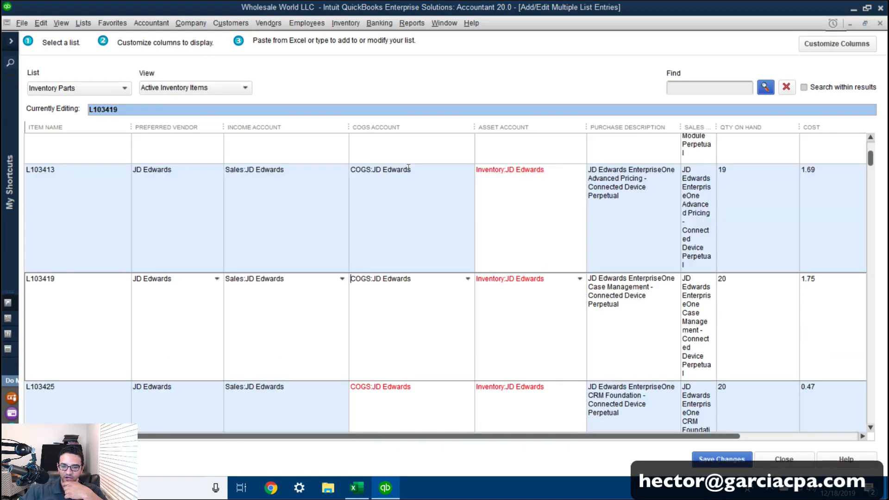
pyautogui.scroll(-5, 409, 168)
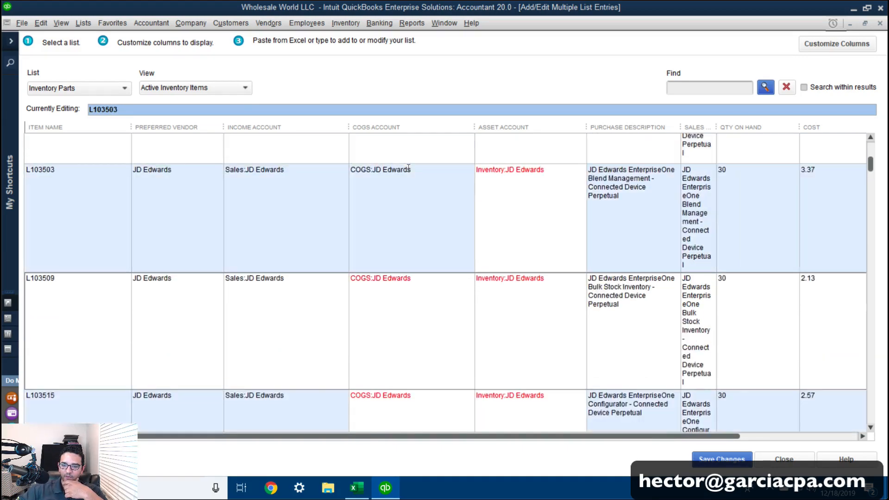
pyautogui.click(554, 167)
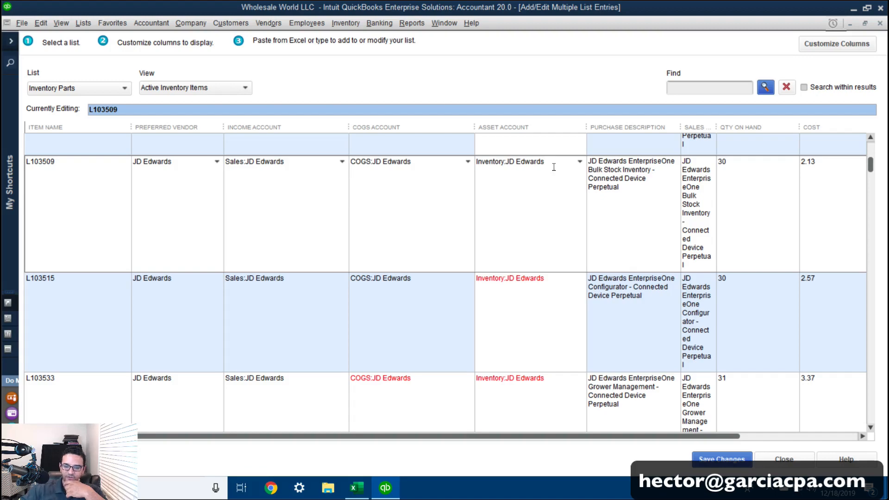
pyautogui.scroll(-5, 553, 167)
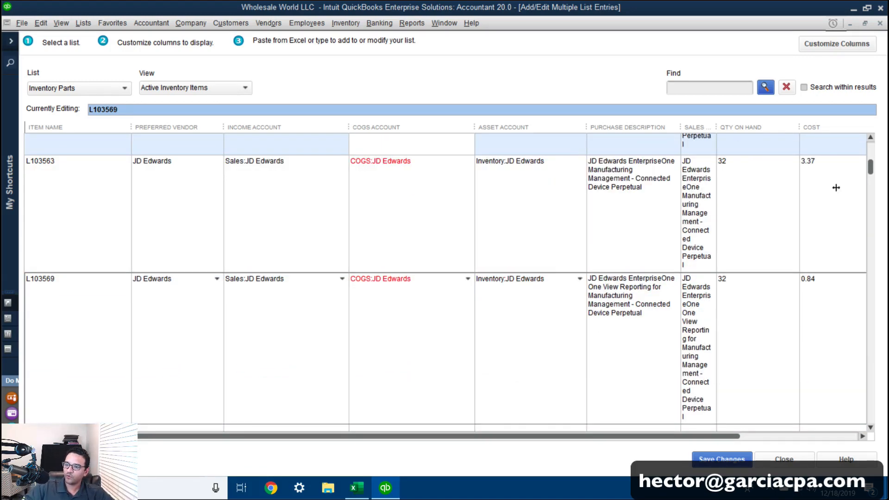
# Widen the Purchase Description column and check the quantity on hand and sales price of item L28264.
pyautogui.moveTo(871, 171); pyautogui.dragTo(873, 130)
pyautogui.moveTo(641, 436); pyautogui.dragTo(749, 439)
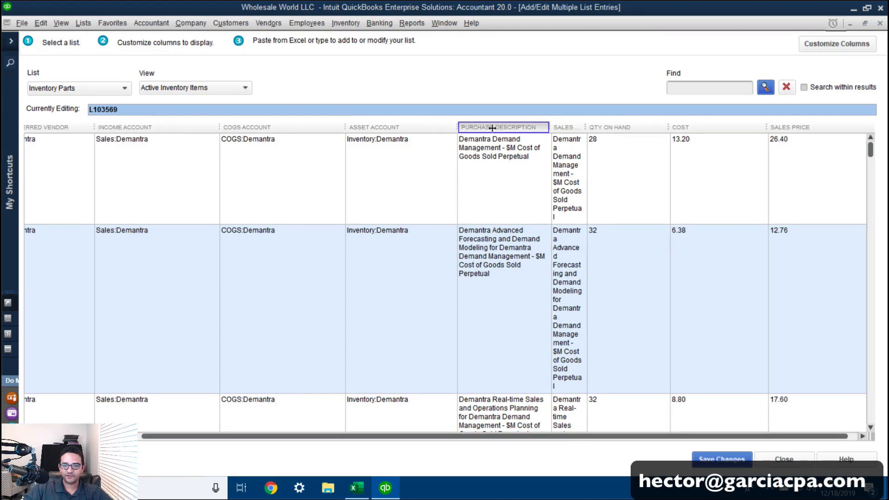
pyautogui.moveTo(594, 129); pyautogui.dragTo(578, 120)
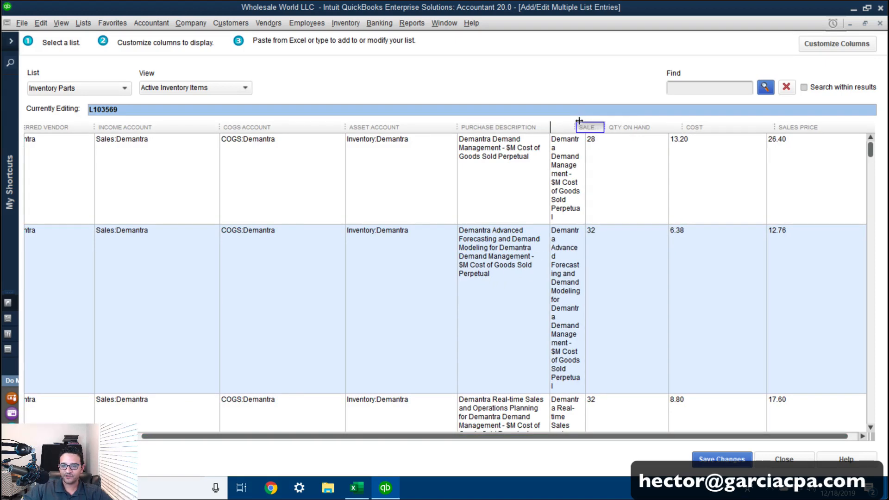
pyautogui.moveTo(524, 174); pyautogui.dragTo(628, 187)
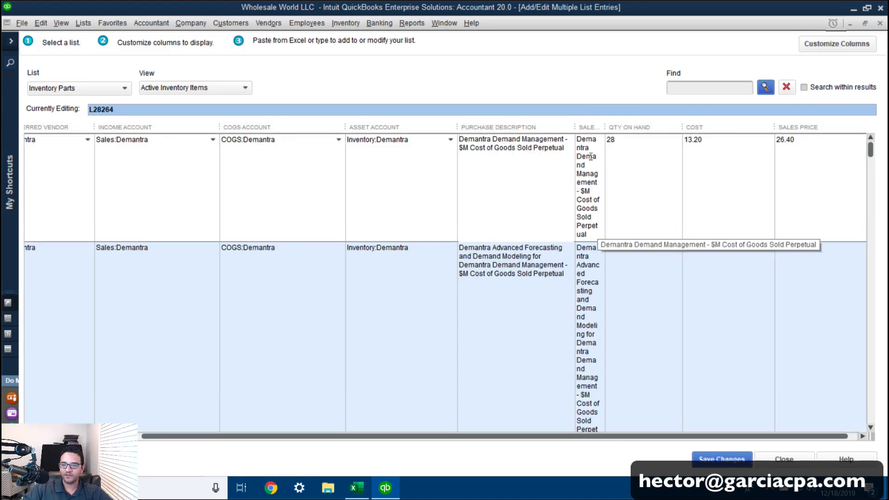
pyautogui.click(616, 149)
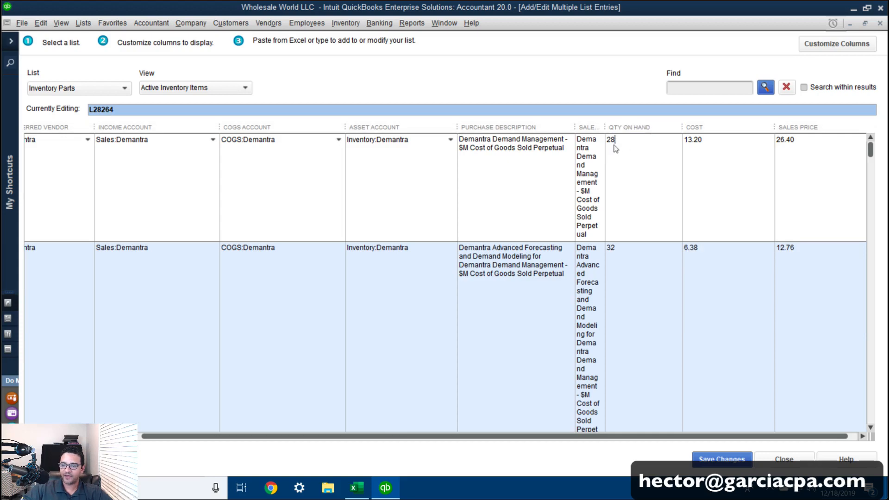
pyautogui.click(795, 145)
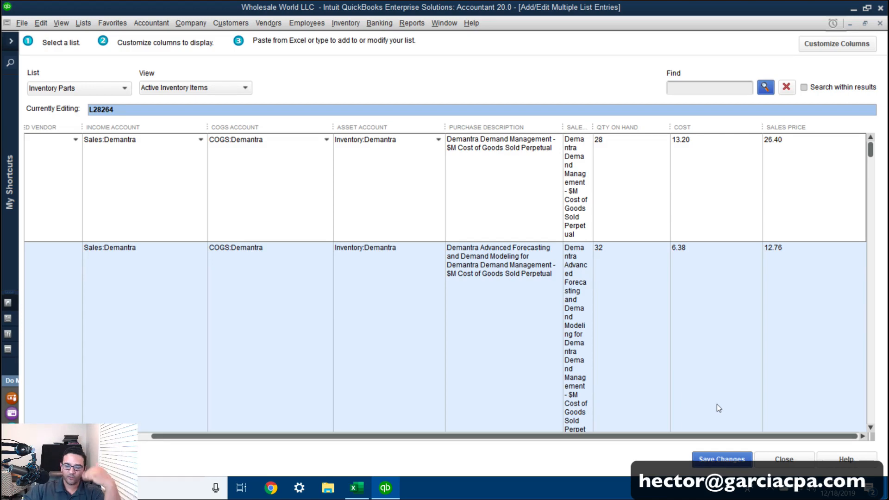
# Add the As Of Date column to the displayed columns of the item list.
pyautogui.click(830, 43)
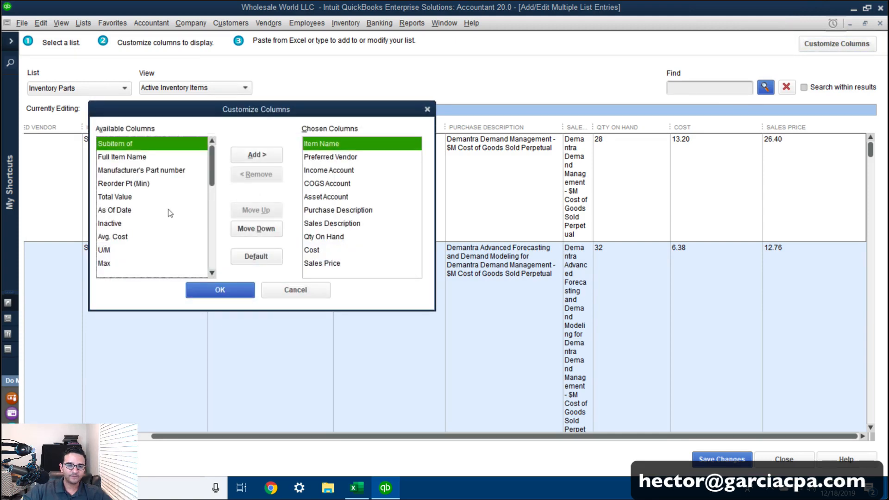
pyautogui.click(120, 212)
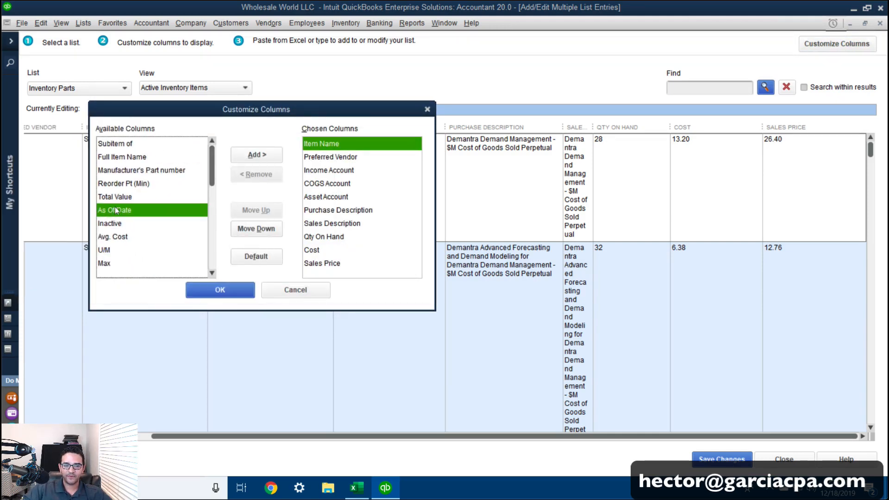
pyautogui.click(257, 155)
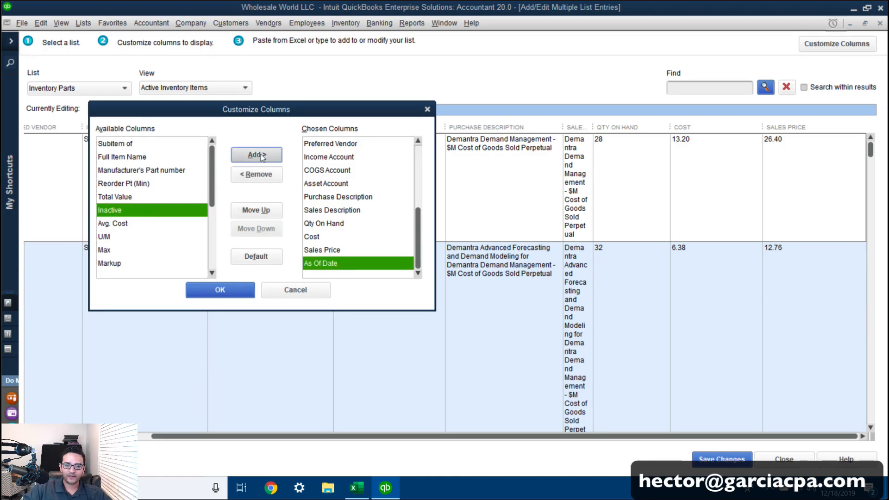
pyautogui.click(221, 290)
# Set the As Of Date of item L28264 to 12/31/2018.
pyautogui.moveTo(749, 442); pyautogui.dragTo(854, 443)
pyautogui.click(811, 141)
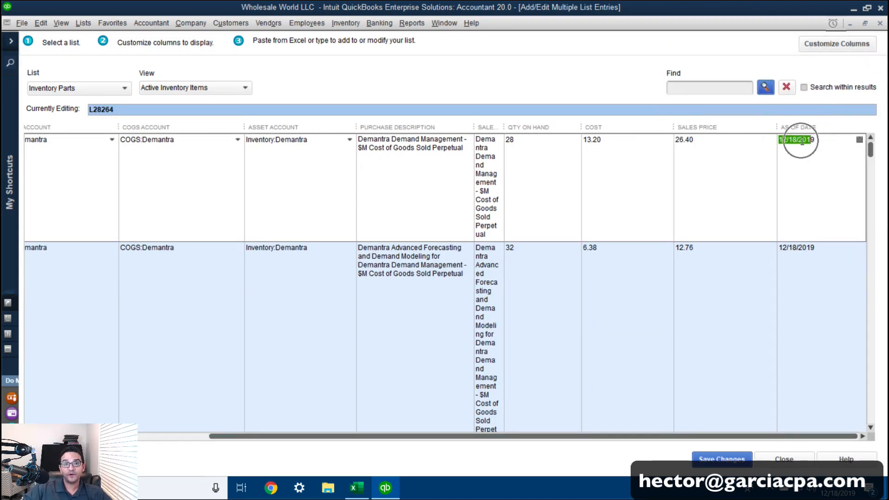
pyautogui.moveTo(817, 140); pyautogui.dragTo(756, 136)
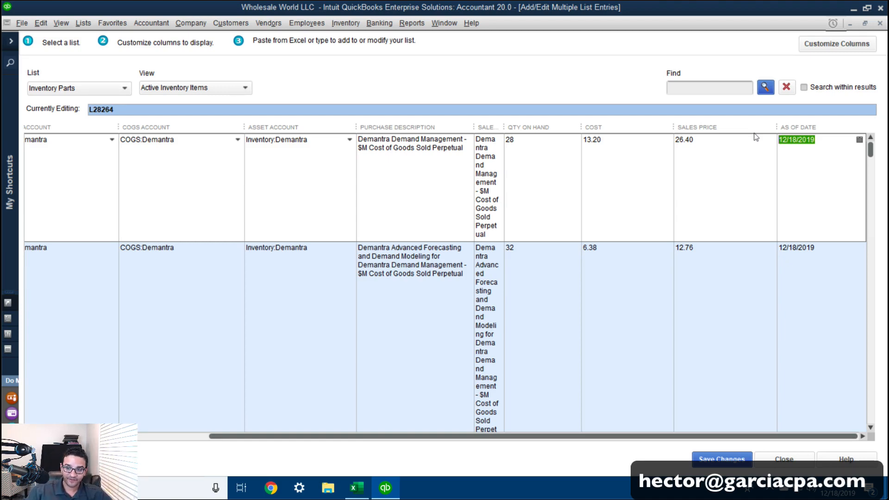
pyautogui.write('123')
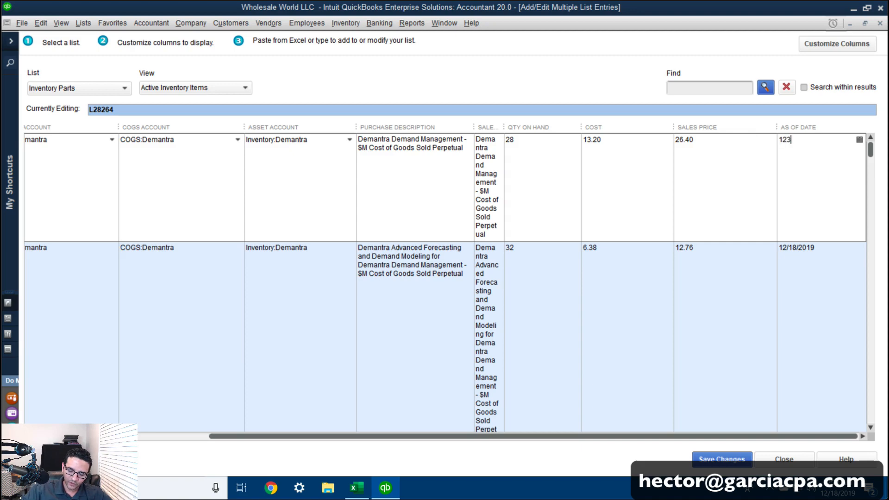
pyautogui.press('Tab')
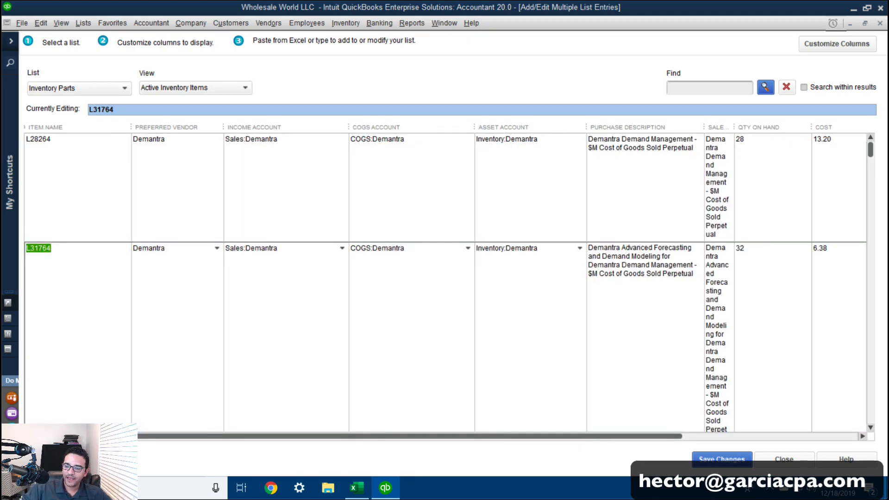
# Copy the As Of Date of item L28264 down to all the items below it.
pyautogui.click(836, 436)
pyautogui.click(820, 138)
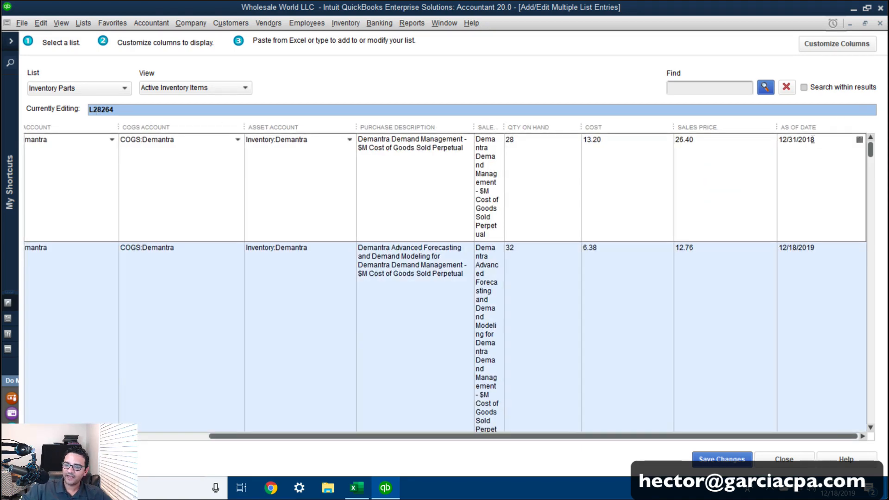
pyautogui.rightClick(812, 140)
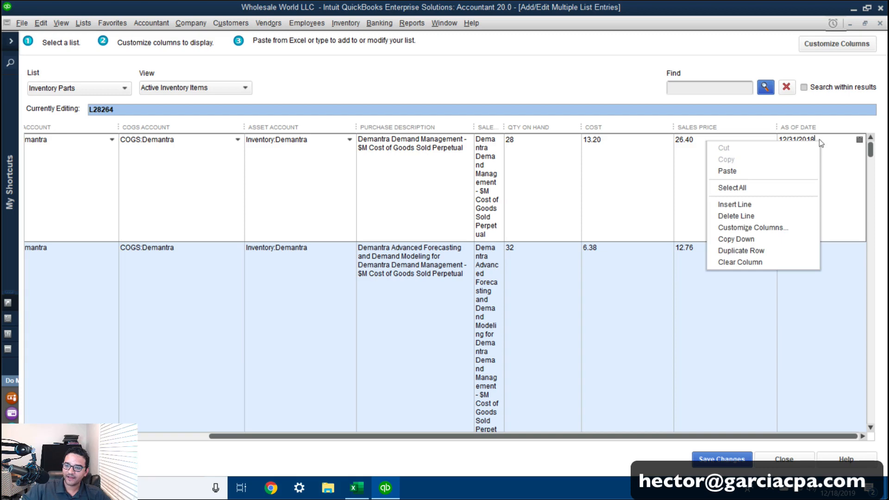
pyautogui.click(752, 241)
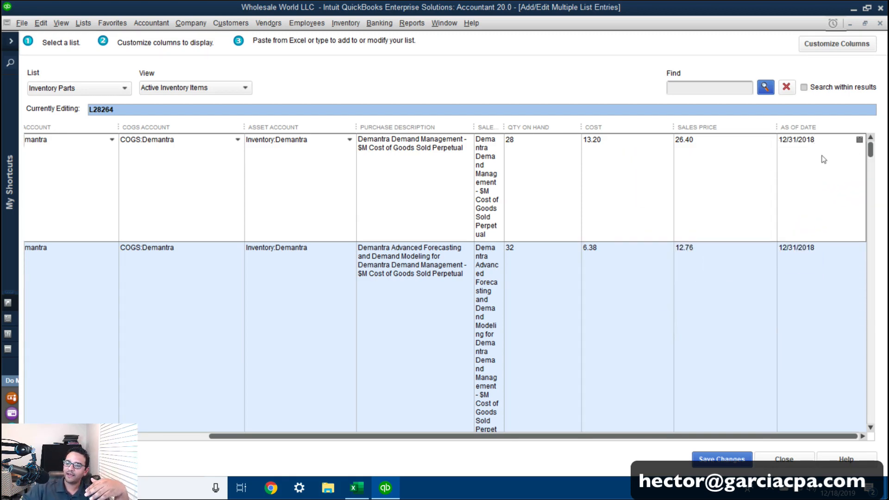
pyautogui.click(824, 248)
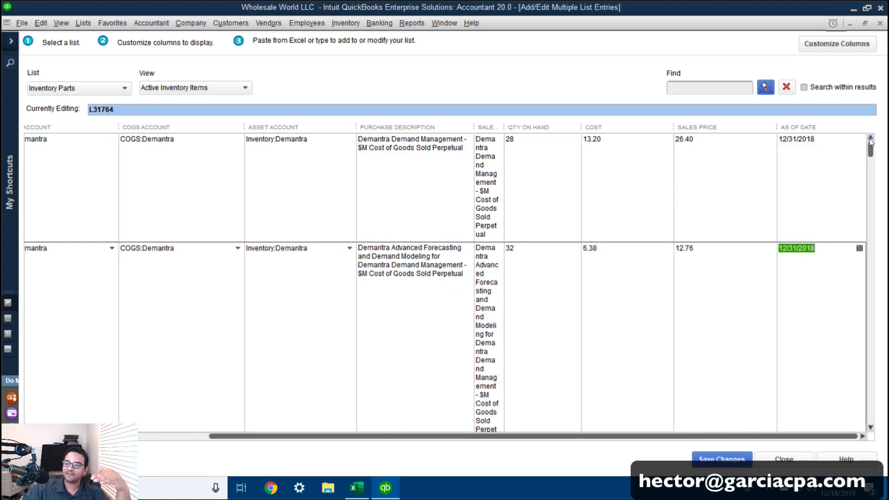
pyautogui.moveTo(871, 149); pyautogui.dragTo(879, 114)
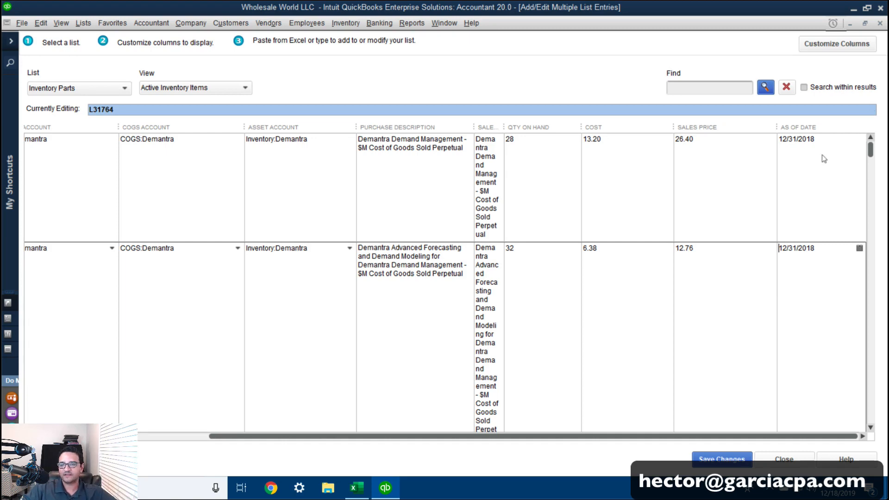
# Save the changes to the inventory parts list and dismiss the resulting notice.
pyautogui.click(721, 459)
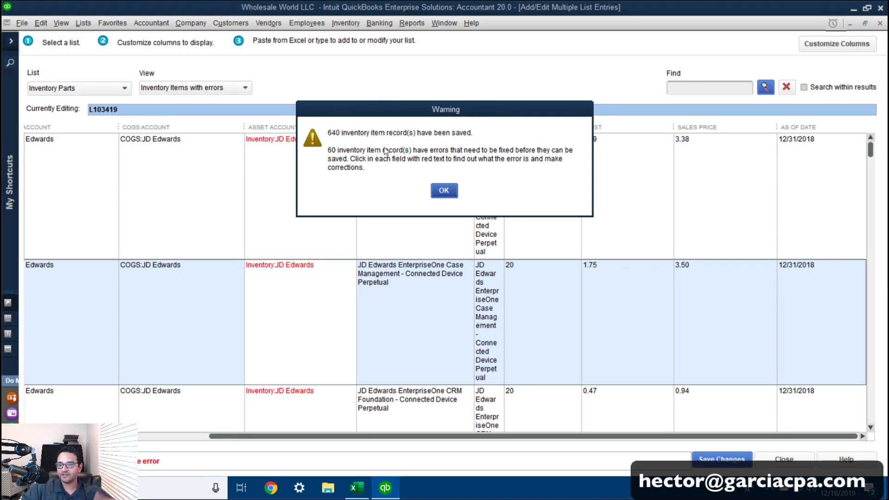
pyautogui.click(444, 191)
# Recheck the flagged JD Edwards asset account cells row by row from item L103413 to L103533.
pyautogui.click(322, 144)
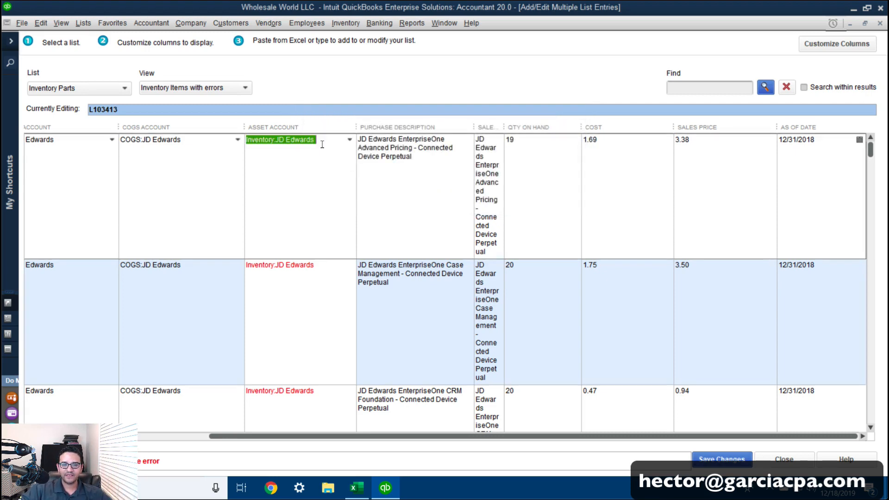
pyautogui.press('Down')
pyautogui.press('Down')
pyautogui.press('Down')
pyautogui.press('Down')
pyautogui.press('Down')
pyautogui.press('Down')
pyautogui.press('Down')
pyautogui.press('Down')
pyautogui.press('Down')
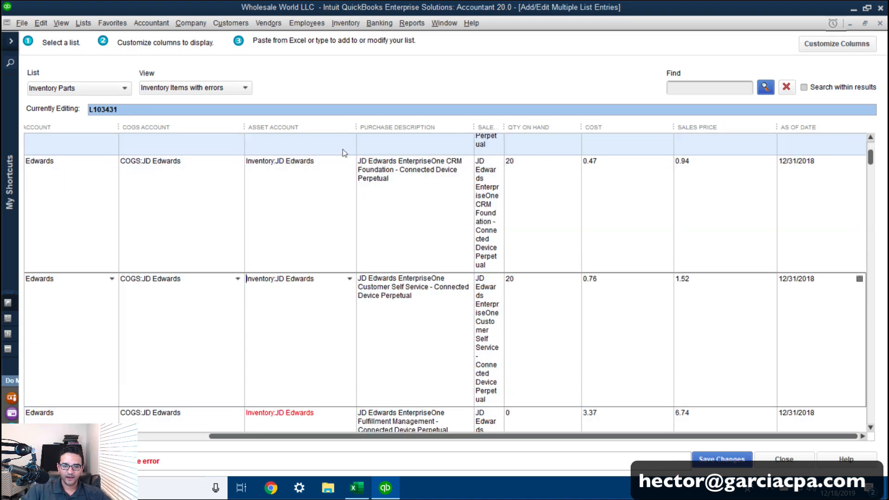
pyautogui.press('Down')
pyautogui.press('Down')
pyautogui.press('Down')
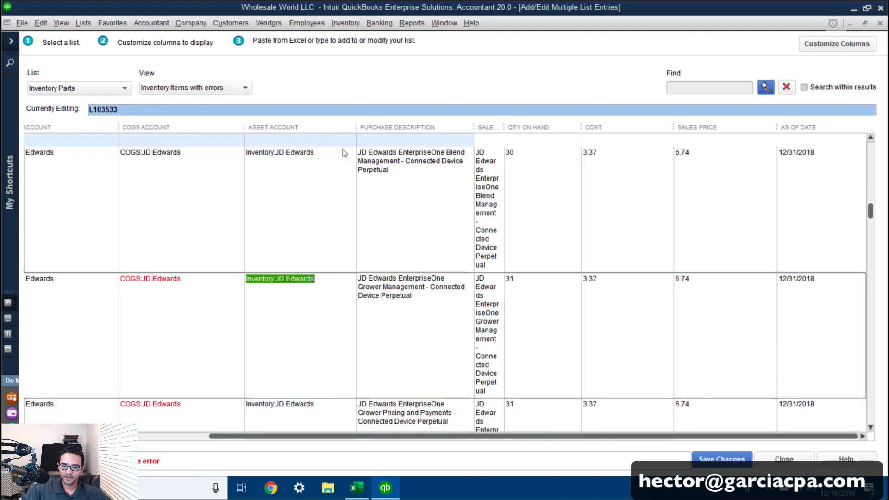
# Recheck the flagged JD Edwards COGS account cells row by row from item L103533 to the end of the error list.
pyautogui.click(162, 157)
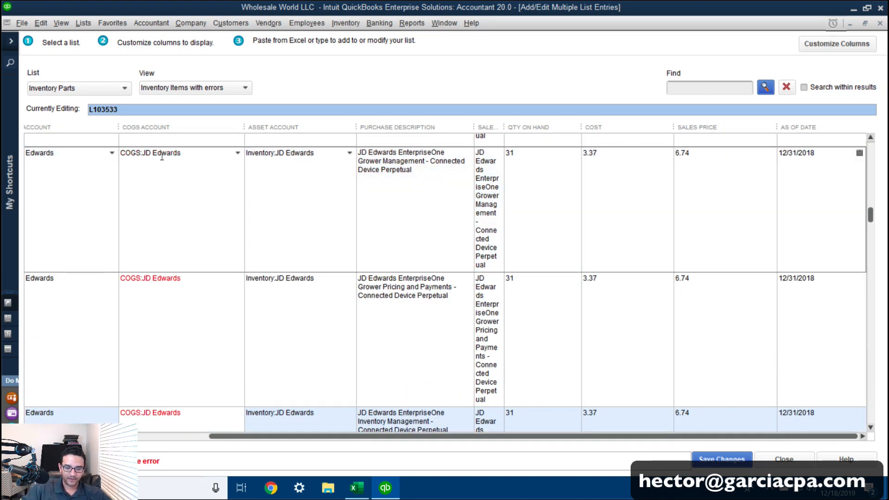
pyautogui.press('Down')
pyautogui.press('Down')
pyautogui.press('Down')
pyautogui.press('Down')
pyautogui.press('Down')
pyautogui.press('Down')
pyautogui.press('Down')
pyautogui.press('Down')
pyautogui.press('Down')
pyautogui.press('Down')
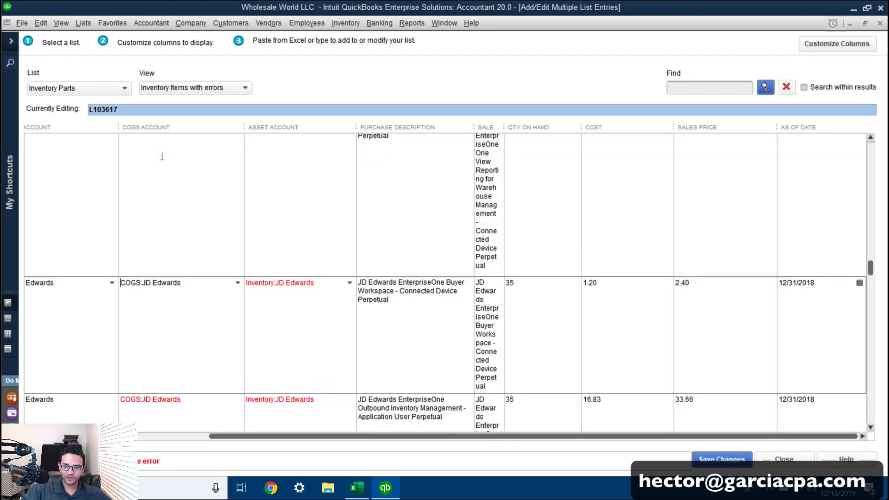
pyautogui.press('Down')
pyautogui.press('Down')
pyautogui.press('Down')
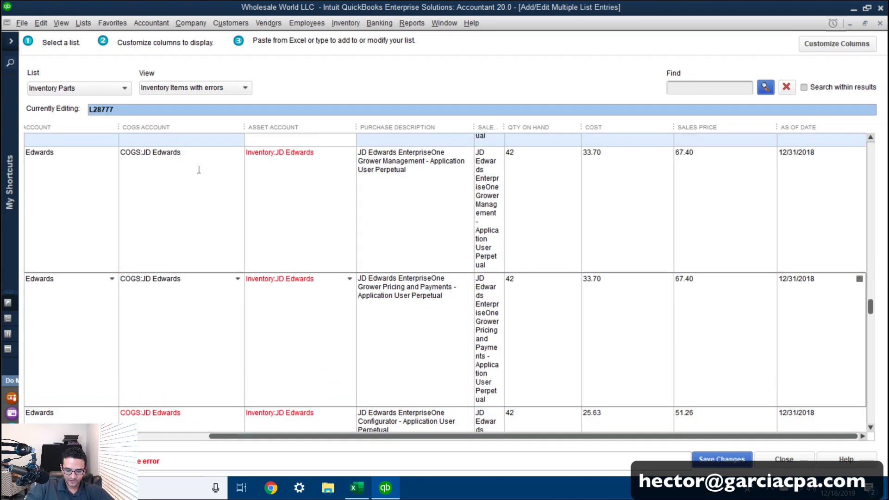
pyautogui.press('Down')
pyautogui.press('Down')
pyautogui.press('Down')
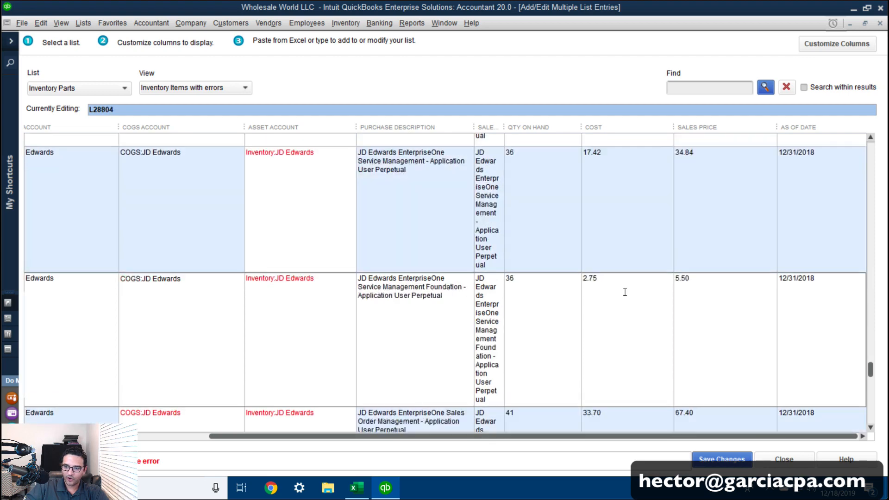
pyautogui.press('Down')
pyautogui.press('Down')
pyautogui.press('Down')
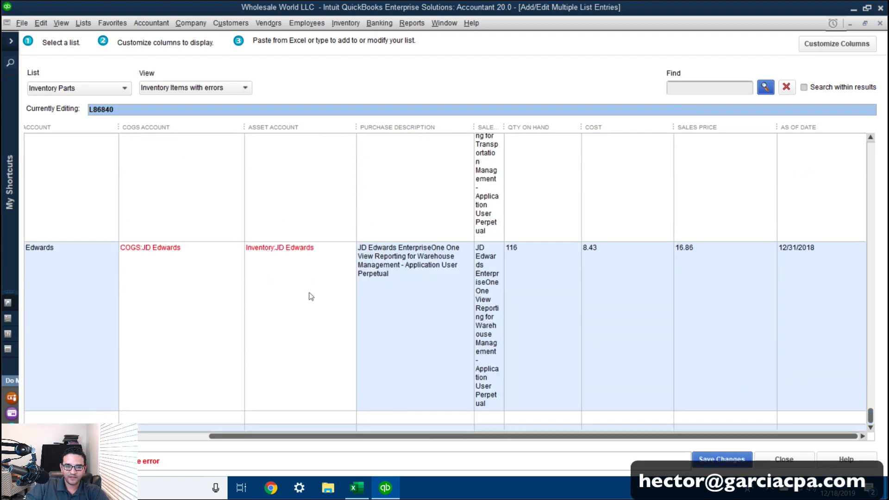
pyautogui.press('Down')
pyautogui.press('Down')
pyautogui.press('Down')
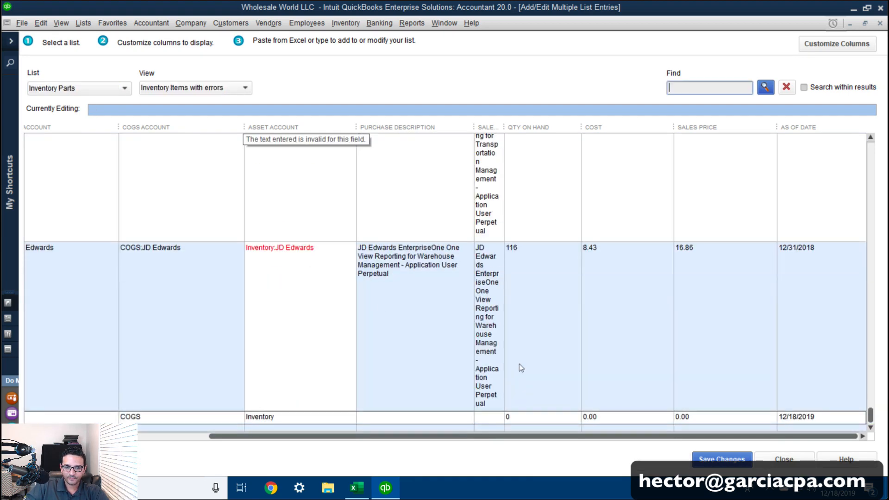
# Recheck the flagged JD Edwards asset account cells row by row from the last item in the error list up to L103413.
pyautogui.click(315, 250)
pyautogui.press('Down')
pyautogui.press('Down')
pyautogui.press('Down')
pyautogui.press('Down')
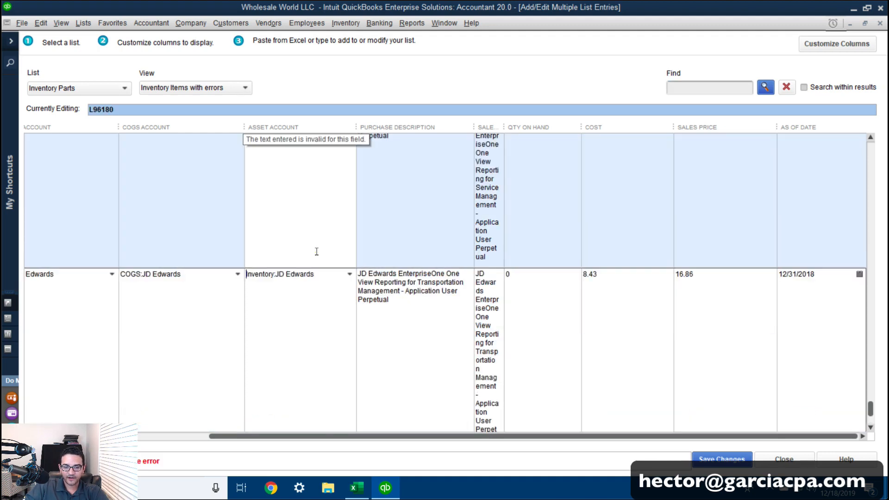
pyautogui.press('Down')
pyautogui.press('Down')
pyautogui.press('Down')
pyautogui.press('Down')
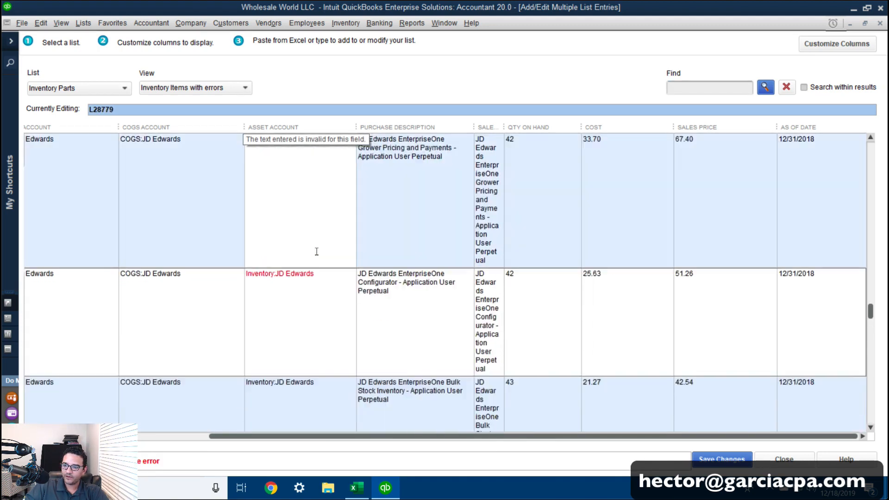
pyautogui.press('Down')
pyautogui.press('Down')
pyautogui.press('Down')
pyautogui.press('Down')
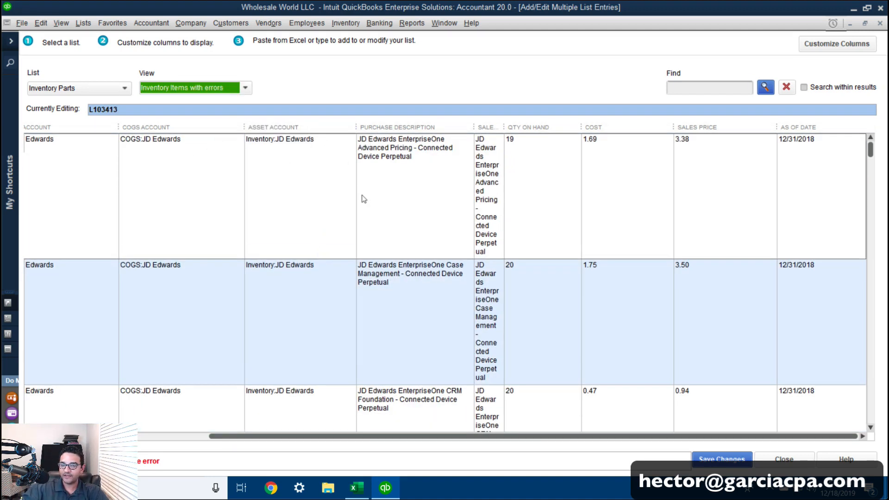
# Save the changes to the inventory parts, dismiss the confirmation, and switch the view to All Inventory Items.
pyautogui.click(711, 460)
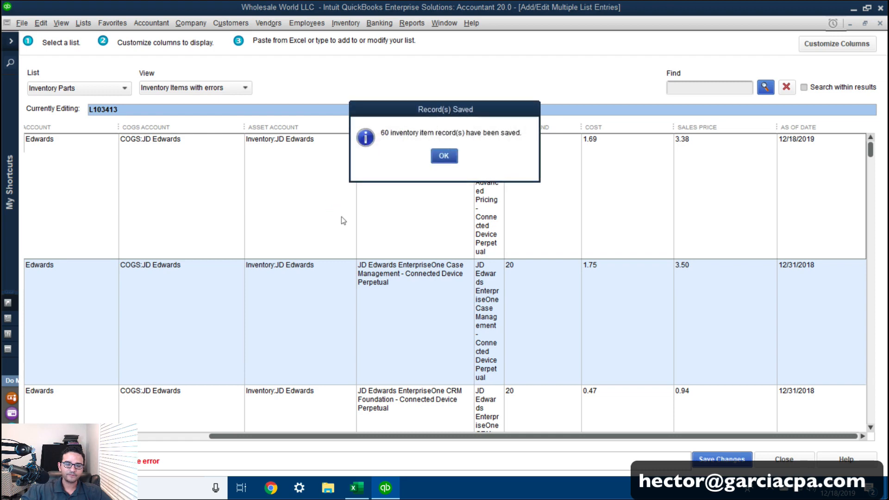
pyautogui.click(443, 160)
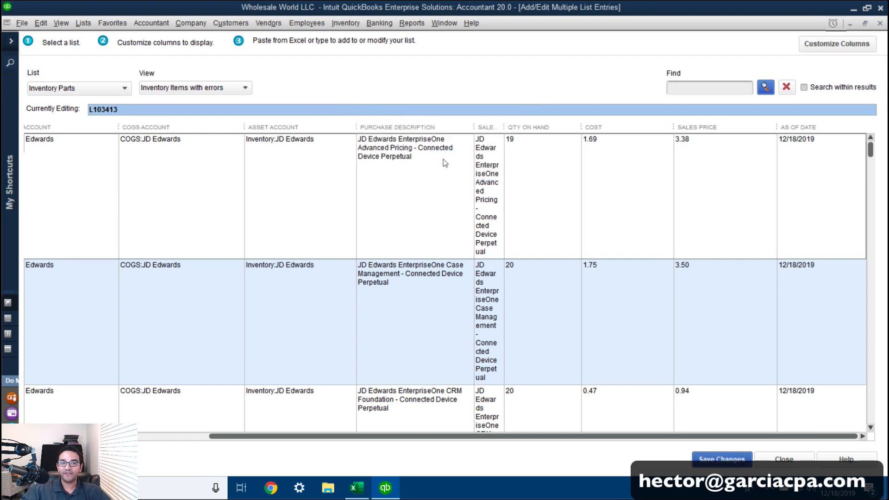
pyautogui.click(79, 90)
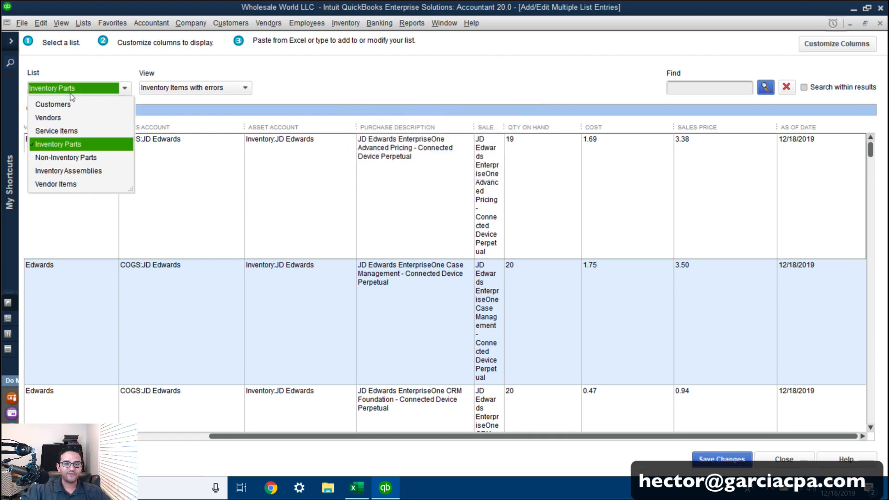
pyautogui.click(177, 89)
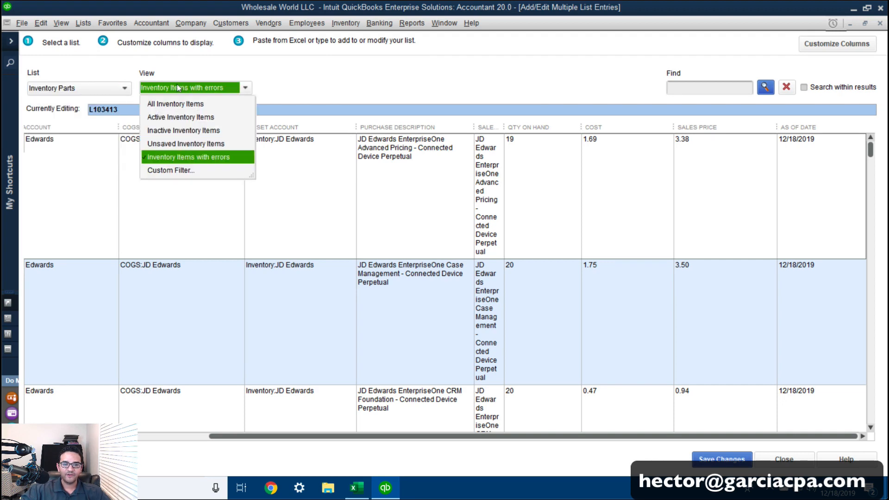
pyautogui.click(178, 105)
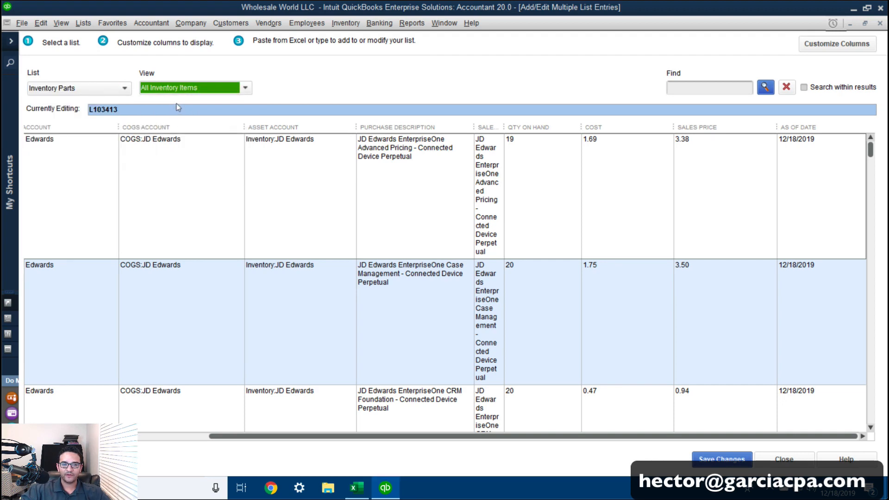
pyautogui.scroll(-15, 868, 218)
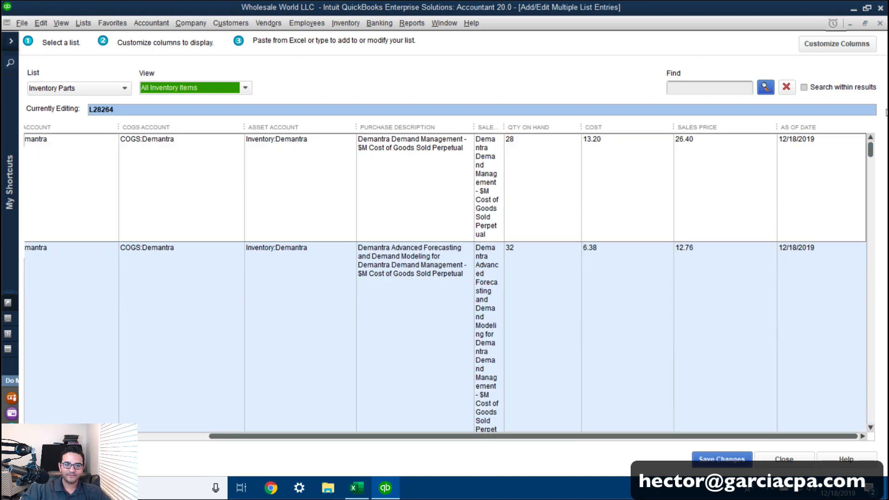
# Open the Item List and look over the imported inventory parts from the beginning.
pyautogui.click(83, 23)
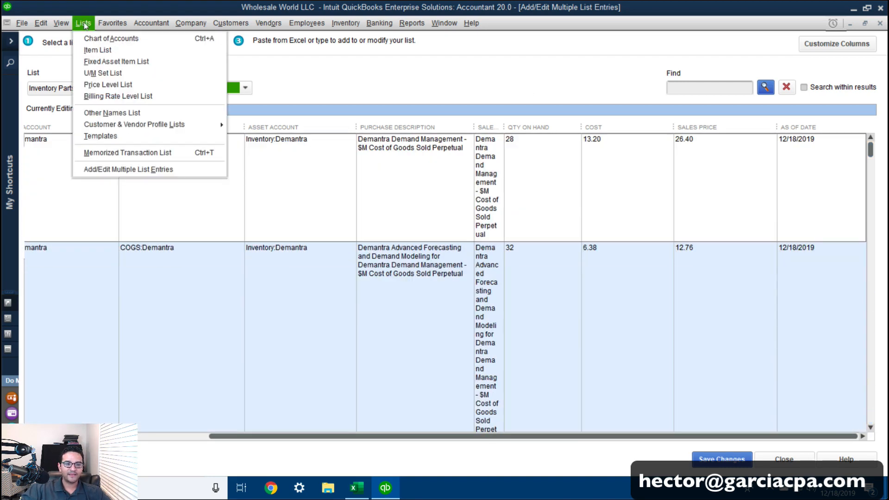
pyautogui.click(96, 49)
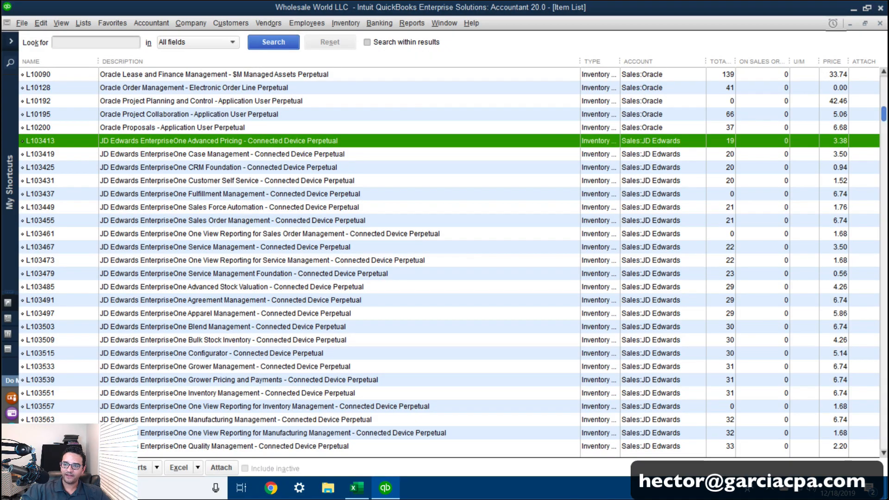
pyautogui.moveTo(884, 119); pyautogui.dragTo(884, 58)
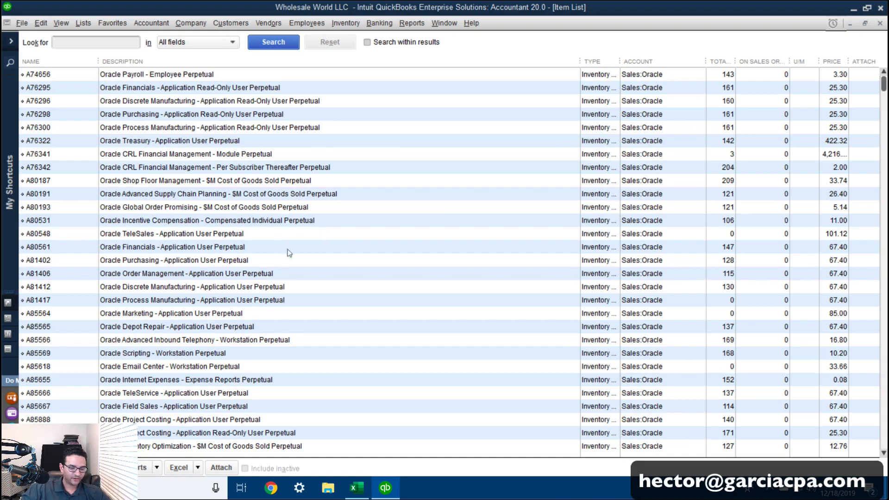
# Check the company file's total item count in the Product Information window, then close that window.
pyautogui.press('F2')
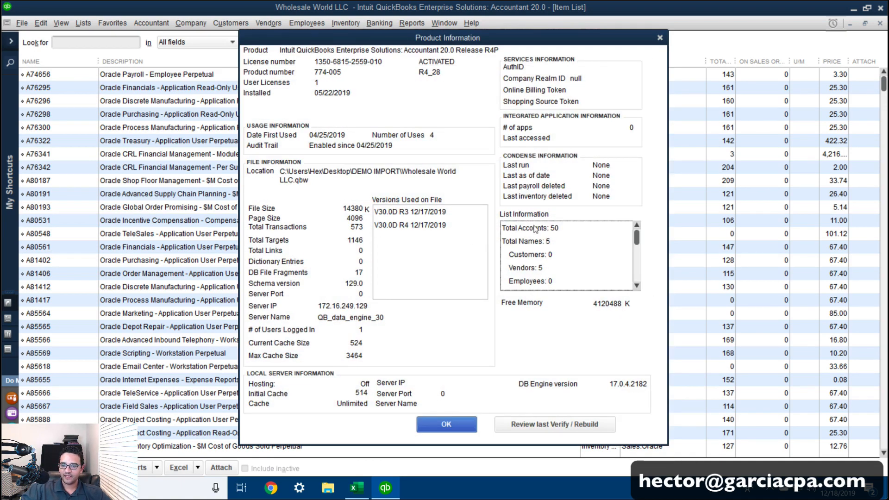
pyautogui.click(636, 286)
pyautogui.click(636, 286)
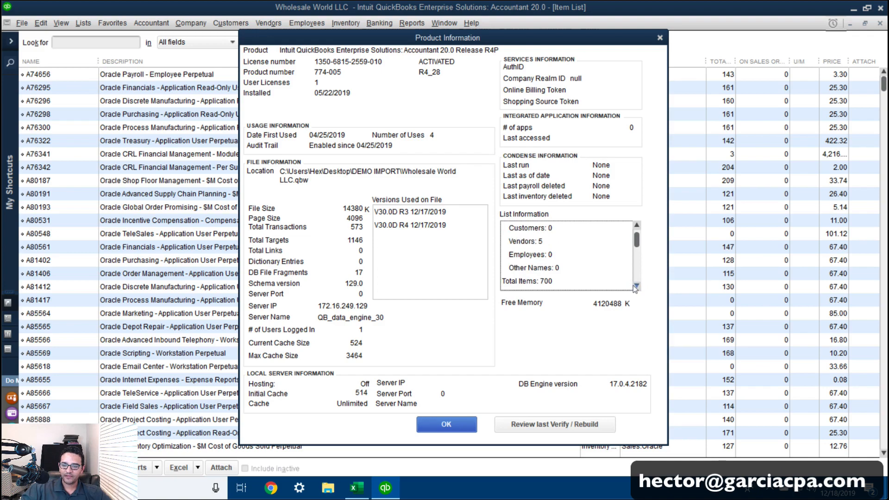
pyautogui.click(636, 286)
pyautogui.click(637, 286)
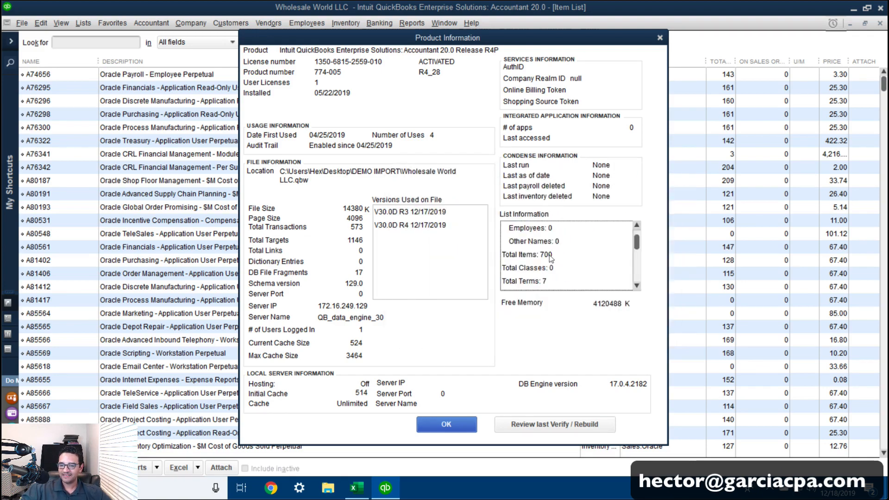
pyautogui.press('ctrl')
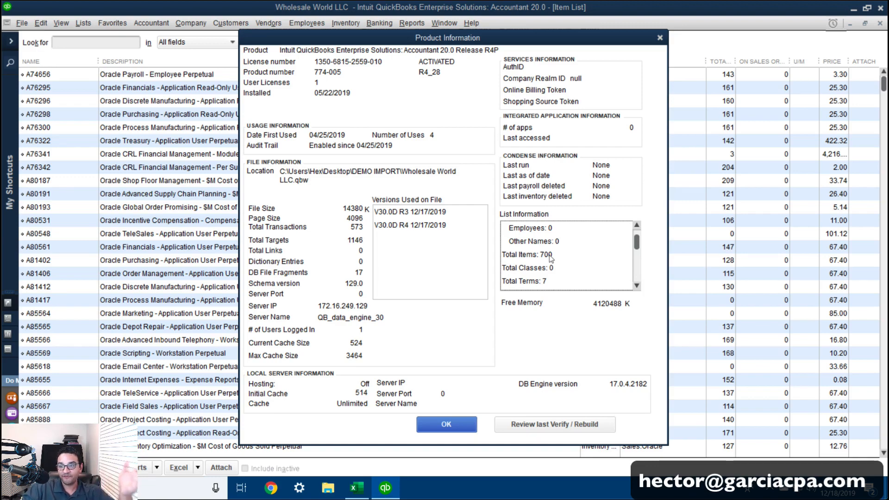
pyautogui.click(455, 427)
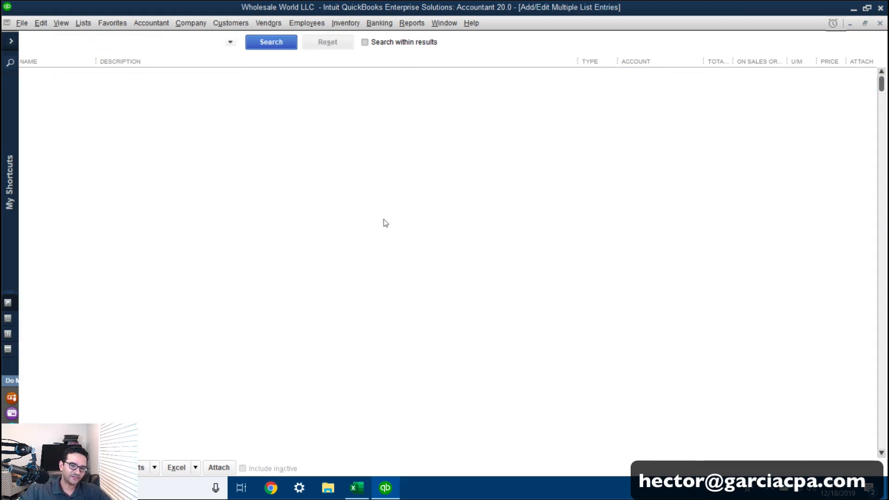
# Close the open list windows, run a maximized Balance Sheet Standard report, and collapse its Inventory subaccounts to compare the total.
pyautogui.press('Escape')
pyautogui.press('Escape')
pyautogui.click(407, 23)
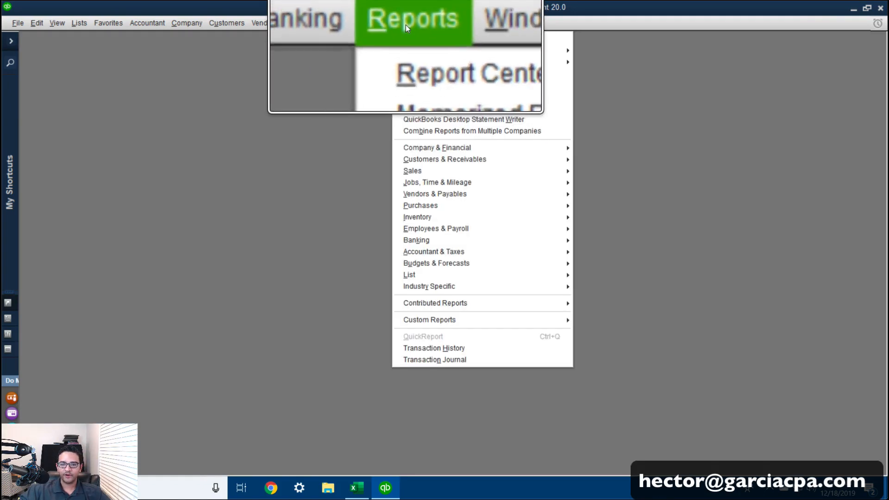
pyautogui.moveTo(437, 153)
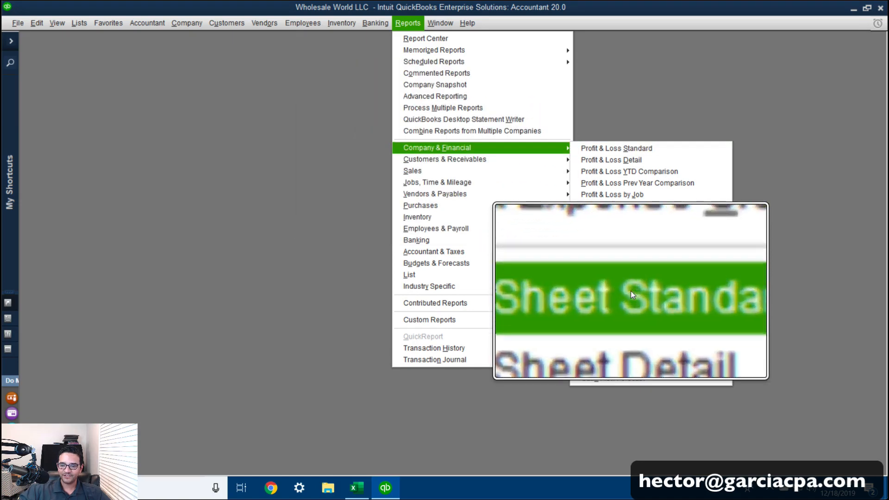
pyautogui.click(631, 292)
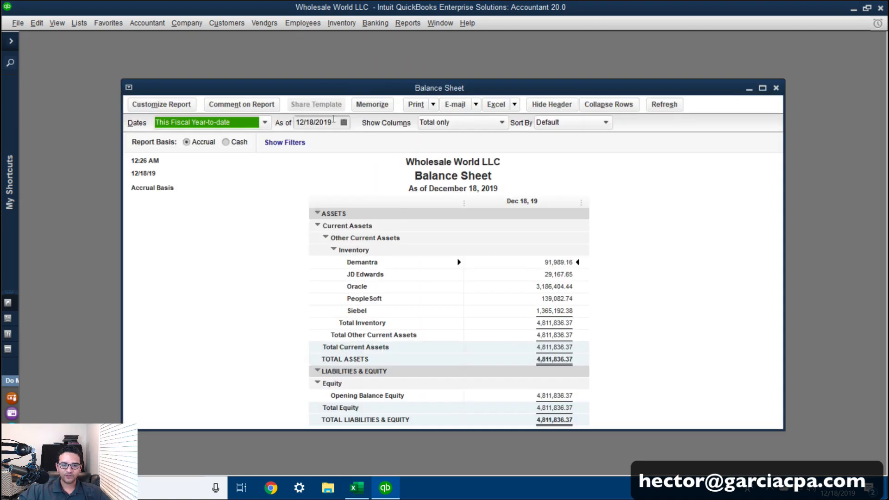
pyautogui.doubleClick(357, 88)
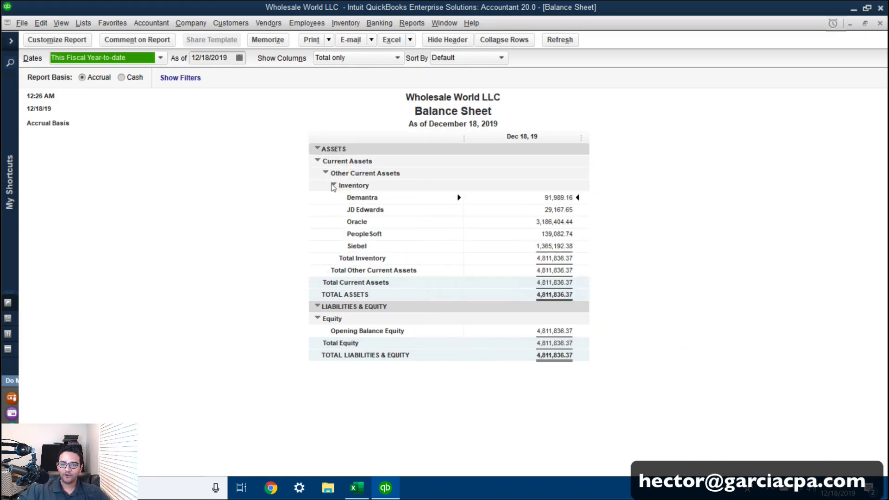
pyautogui.click(333, 186)
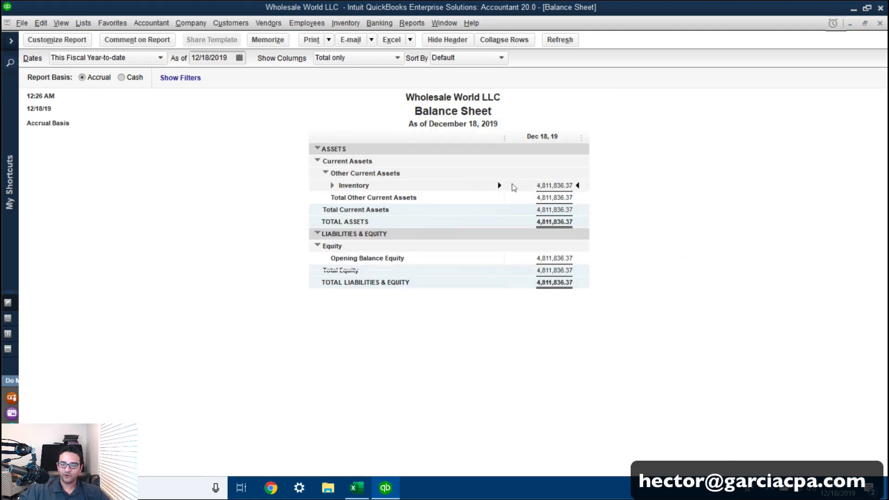
# Switch to the Pricelist.xlsx workbook in Excel and cancel the pending copy selection.
pyautogui.click(356, 487)
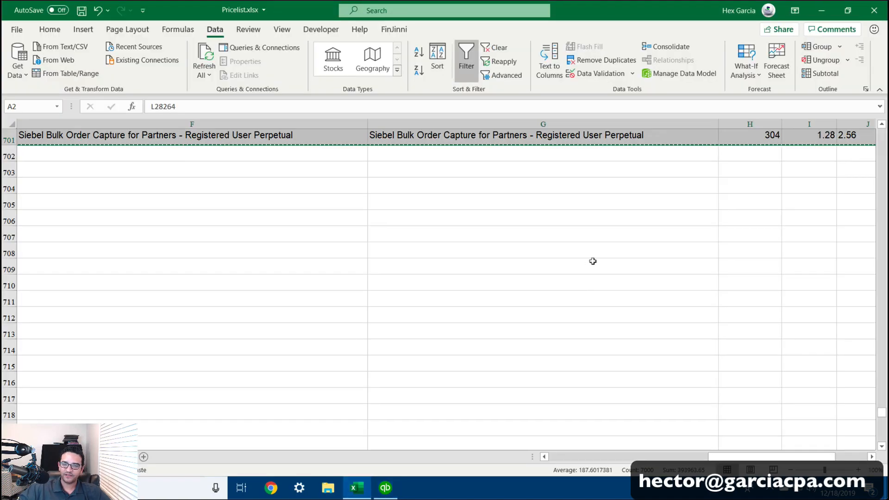
pyautogui.click(573, 266)
pyautogui.press('Escape')
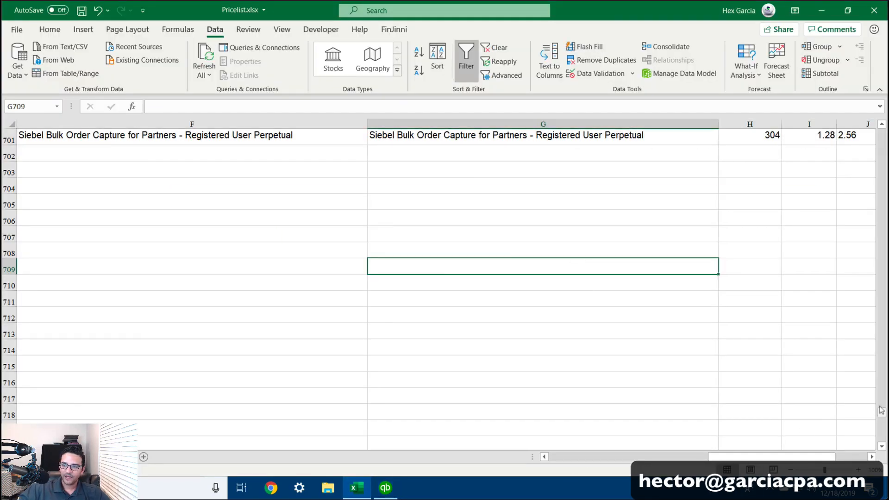
# Enter a formula in K2 that multiplies the on-hand quantity in H2 by the cost in I2.
pyautogui.moveTo(881, 410); pyautogui.dragTo(881, 132)
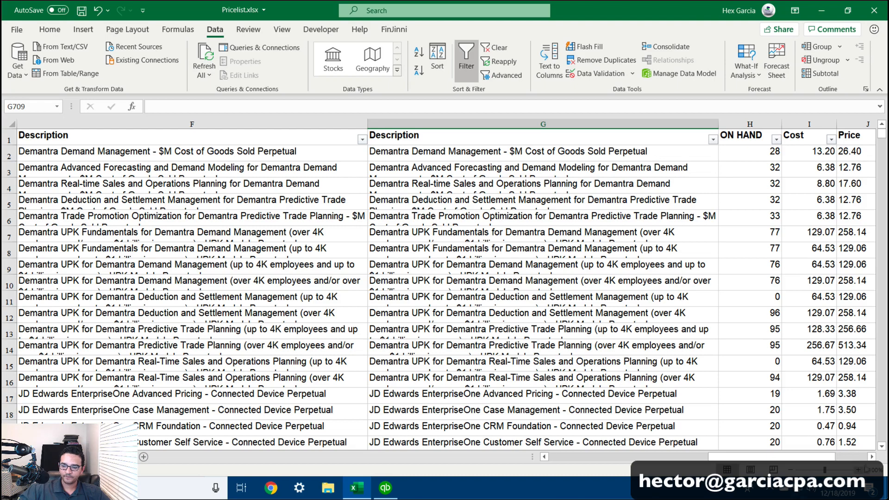
pyautogui.click(871, 457)
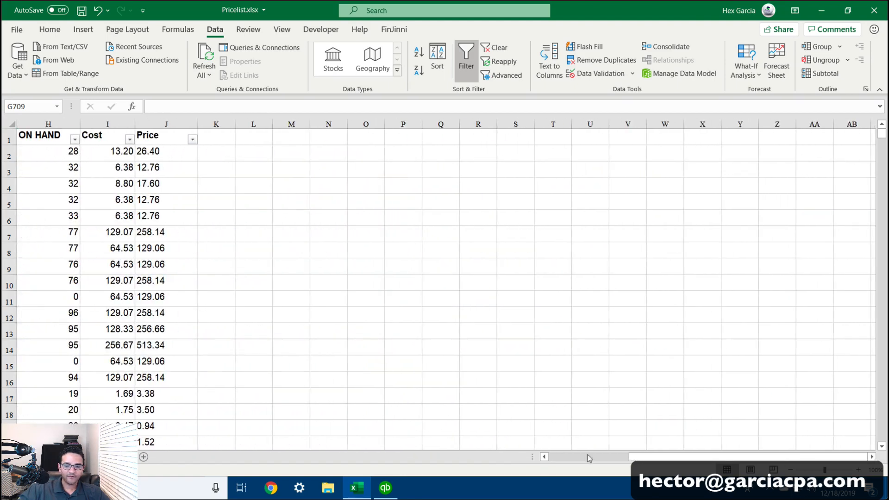
pyautogui.click(544, 457)
pyautogui.click(399, 151)
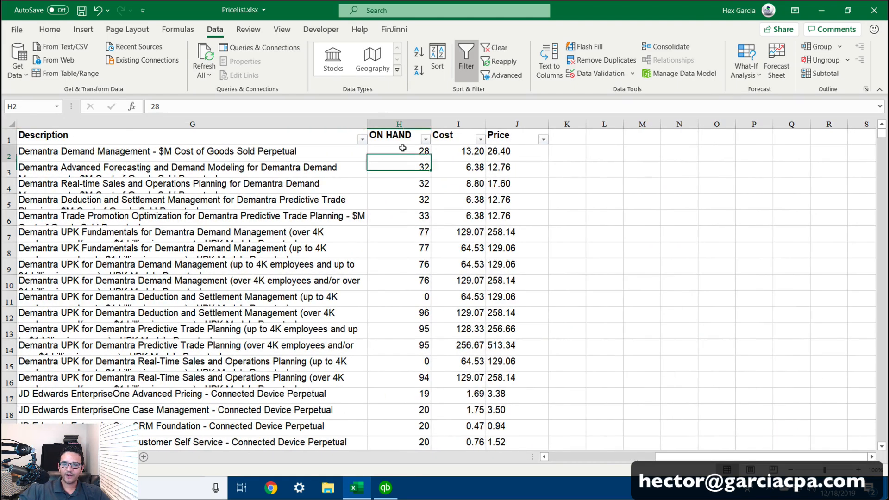
pyautogui.click(462, 148)
pyautogui.click(572, 146)
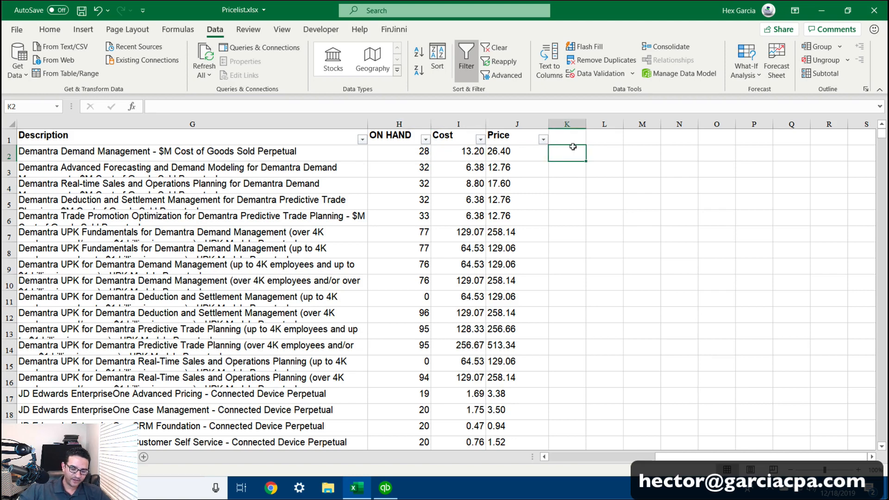
pyautogui.write('=')
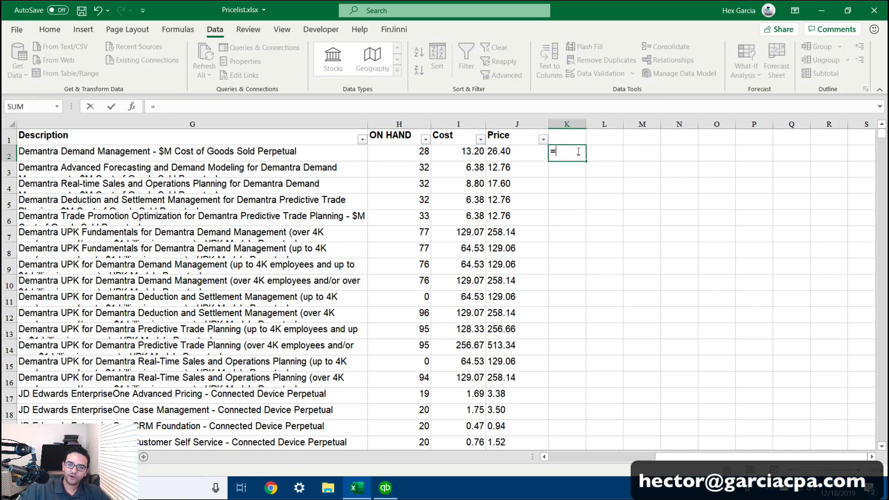
pyautogui.click(399, 148)
pyautogui.write('*')
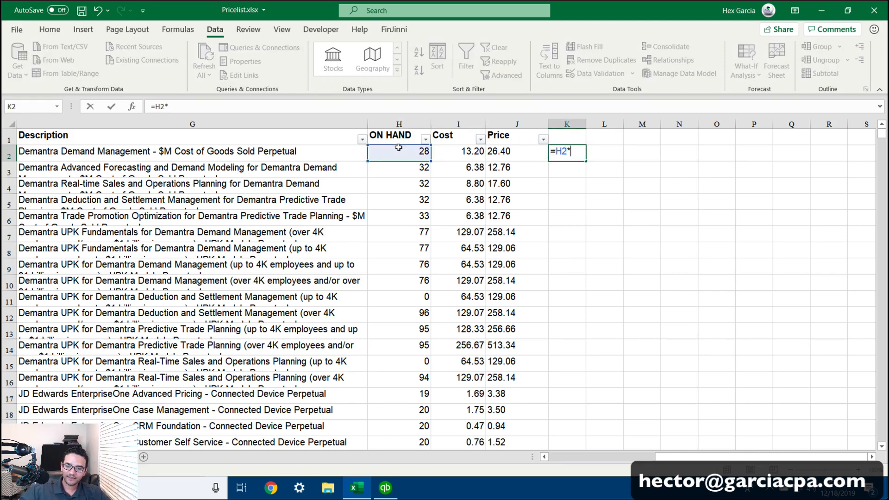
pyautogui.click(455, 148)
pyautogui.press('Return')
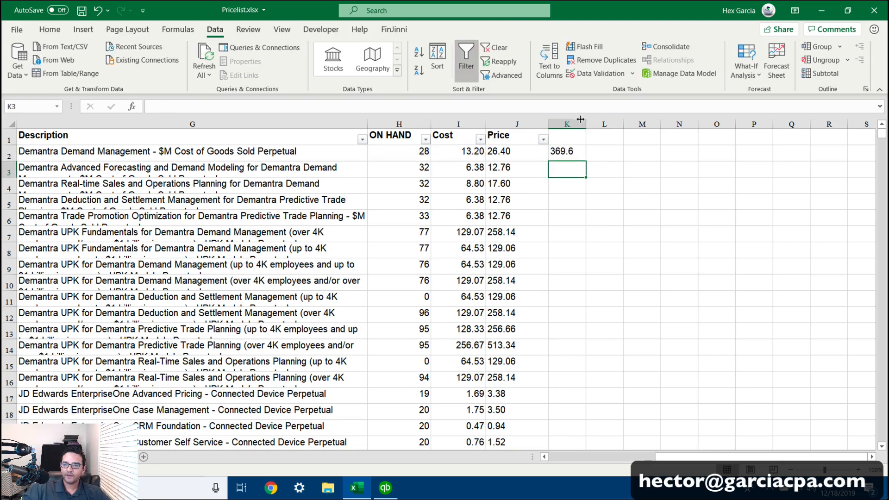
# Widen column K and fill the K2 formula down through all the price list rows.
pyautogui.moveTo(580, 119); pyautogui.dragTo(598, 120)
pyautogui.click(581, 155)
pyautogui.doubleClick(600, 157)
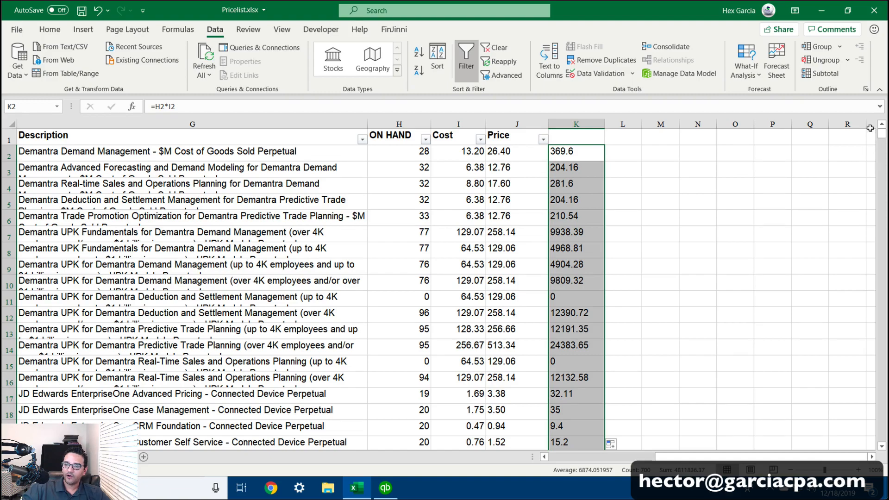
# Enter a SUM formula in K702 below the last price list row, adding the column K values K71:K701.
pyautogui.moveTo(881, 135); pyautogui.dragTo(883, 407)
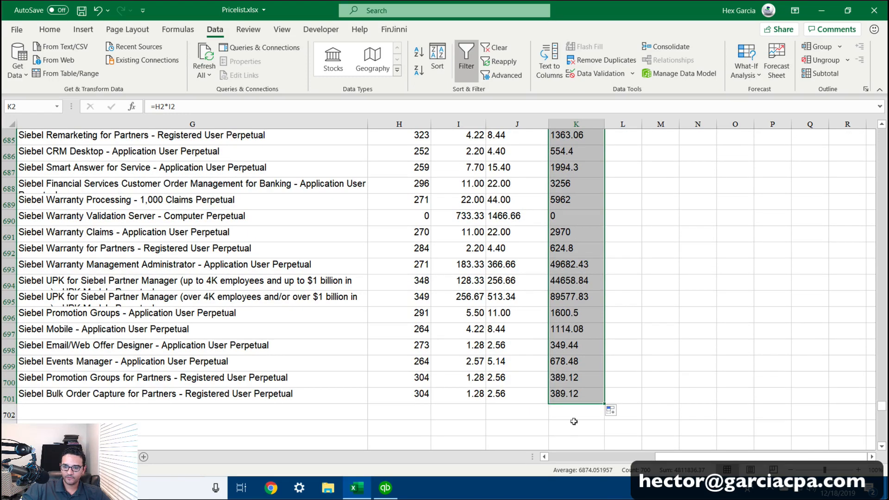
pyautogui.click(566, 408)
pyautogui.write('=sum(')
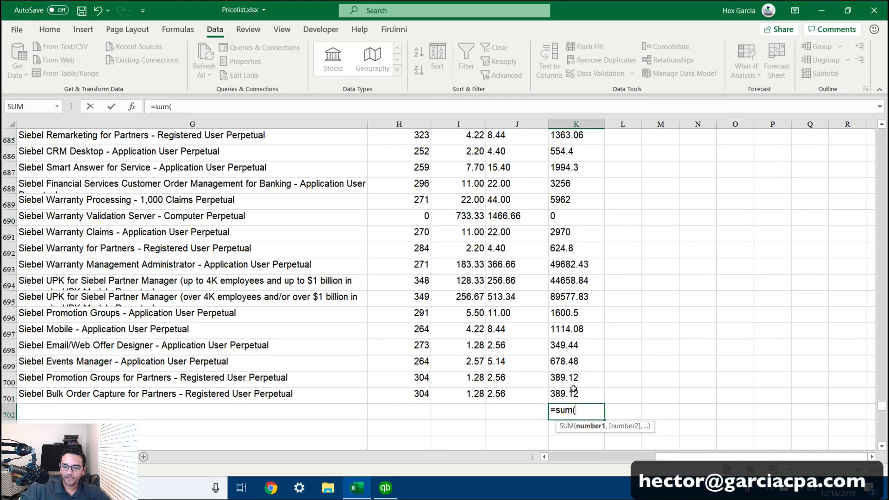
pyautogui.moveTo(573, 390); pyautogui.dragTo(573, 377)
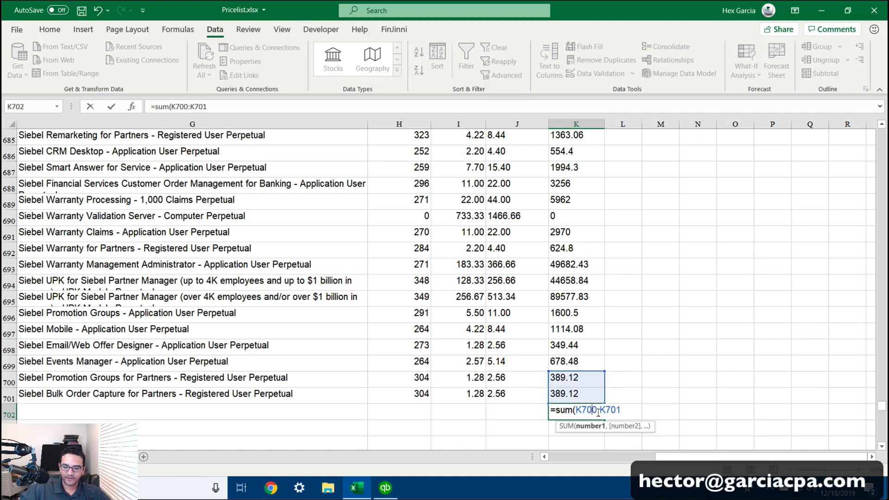
pyautogui.hotkey('ctrl', 'shift', 'Up')
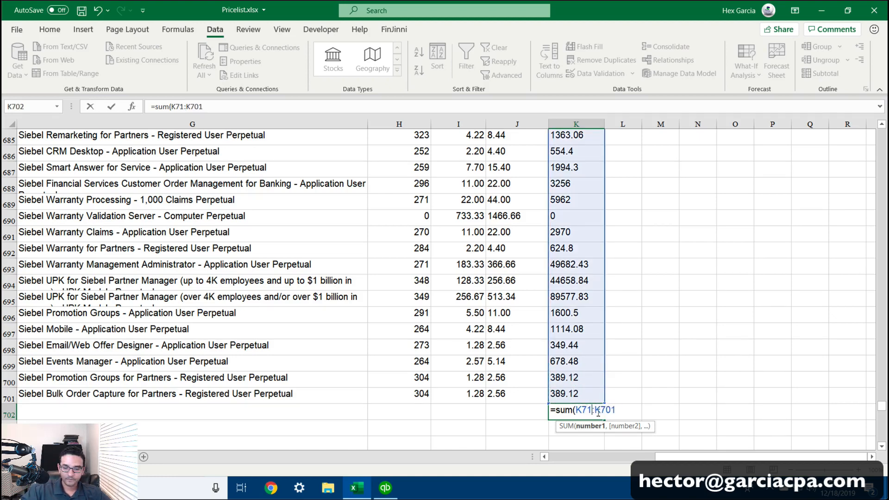
pyautogui.press('Return')
# Correct the SUM range in K702 to K1:K701.
pyautogui.click(592, 408)
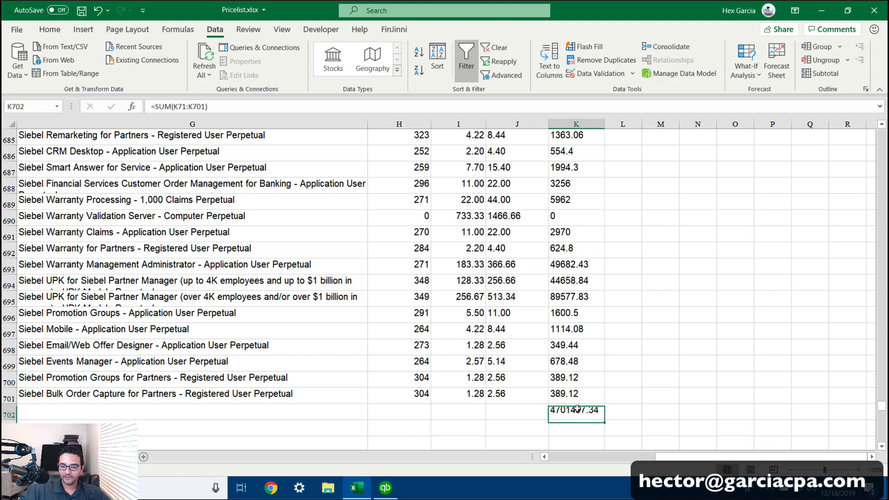
pyautogui.click(184, 107)
pyautogui.click(184, 107)
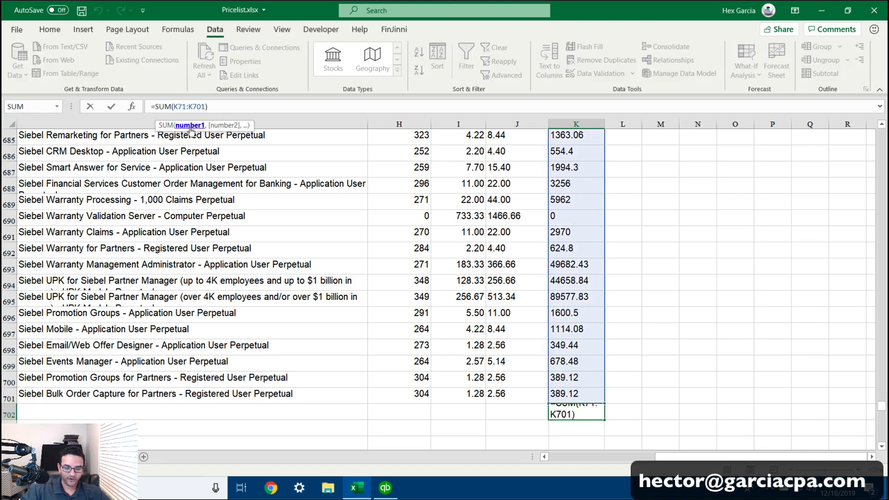
pyautogui.press('Return')
pyautogui.press('Up')
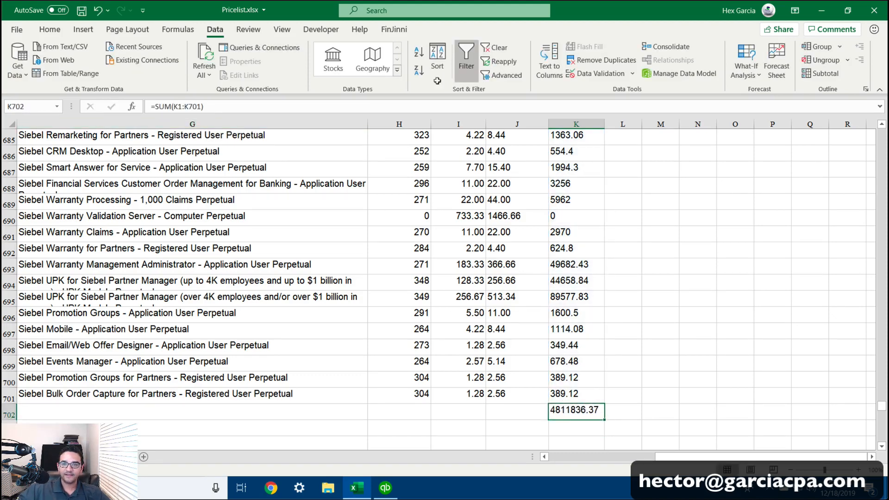
# Apply the dollar Accounting format to the K702 total and autofit column K to its contents.
pyautogui.click(49, 29)
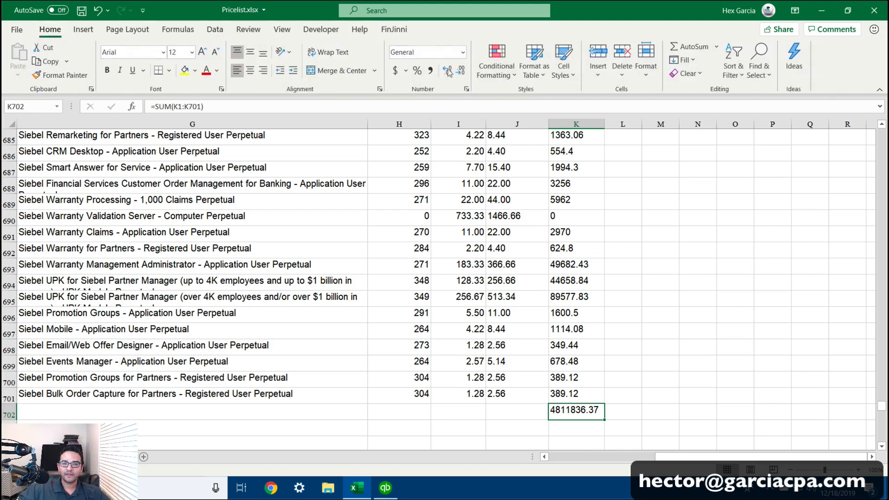
pyautogui.click(395, 71)
pyautogui.doubleClick(600, 118)
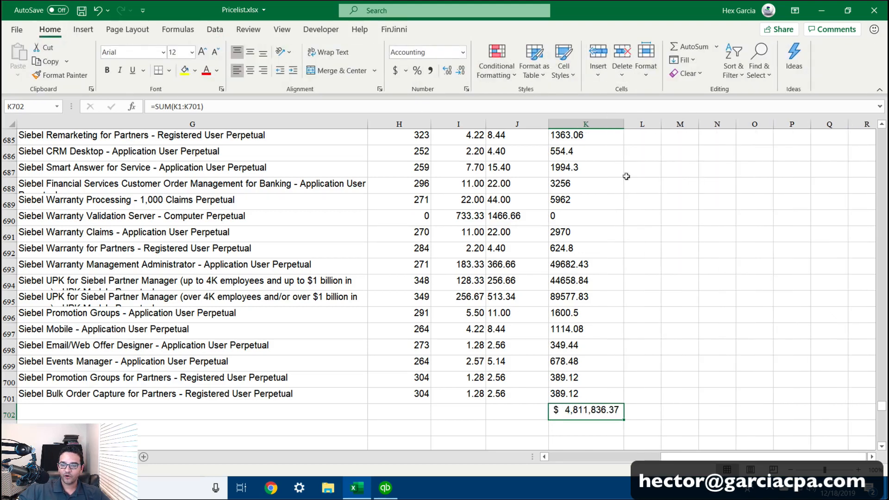
pyautogui.press('super+plus')
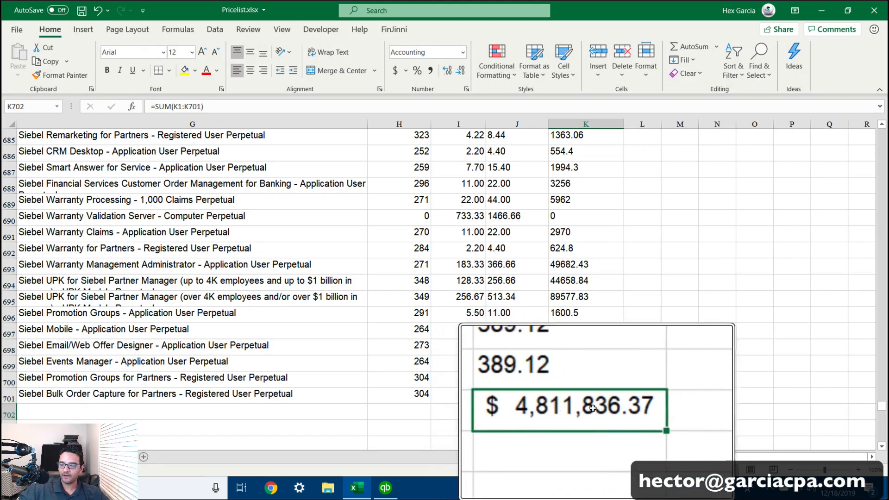
pyautogui.press('super+Escape')
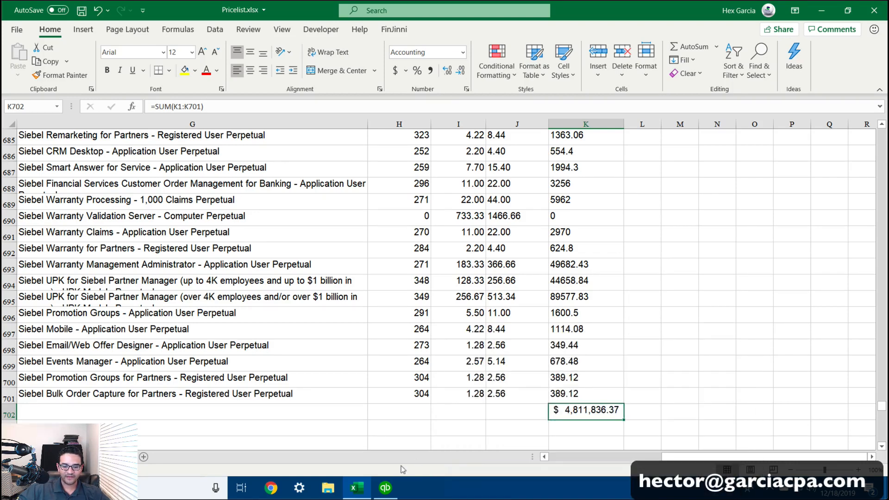
# Switch to QuickBooks and compare the Balance Sheet's Inventory total with the spreadsheet total.
pyautogui.click(385, 488)
pyautogui.press('super+plus')
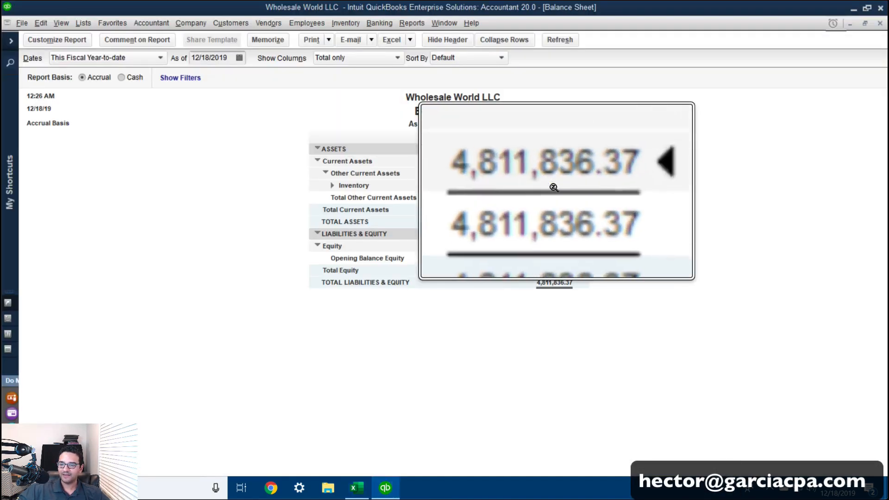
pyautogui.press('super+Escape')
pyautogui.press('ctrl')
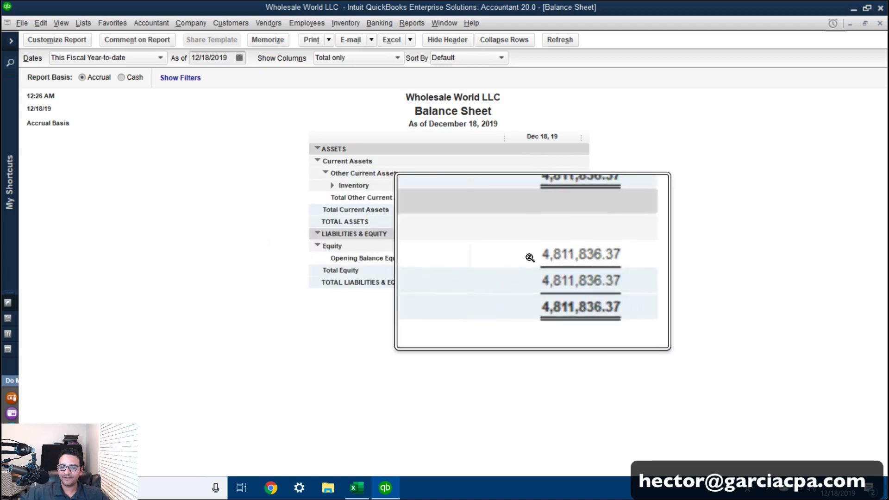
# Open a new general journal entry and arrange its restored window alongside the Balance Sheet report.
pyautogui.click(190, 22)
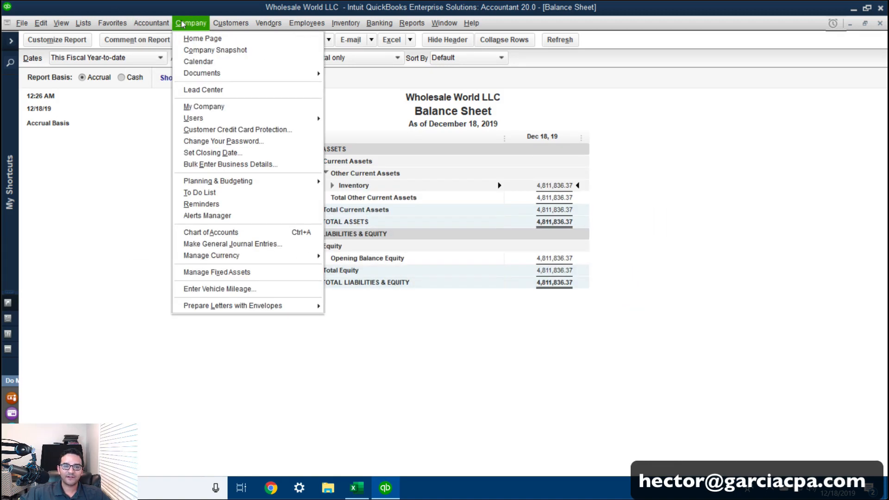
pyautogui.click(240, 243)
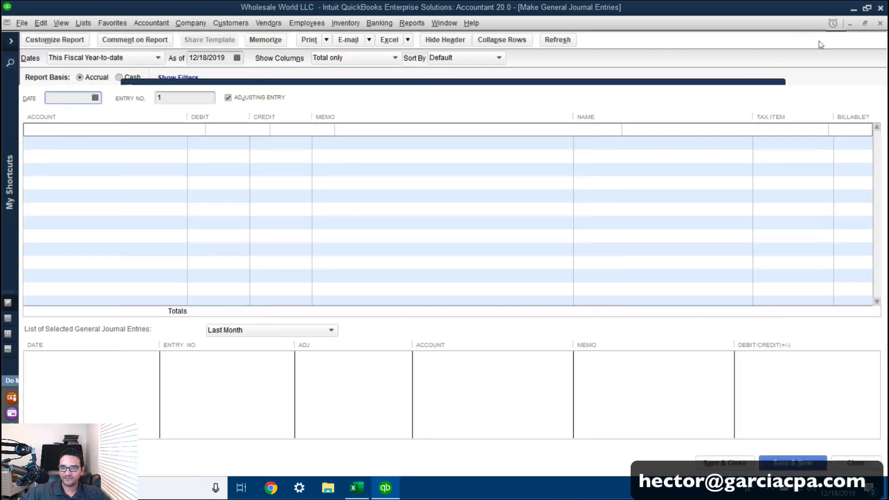
pyautogui.click(449, 224)
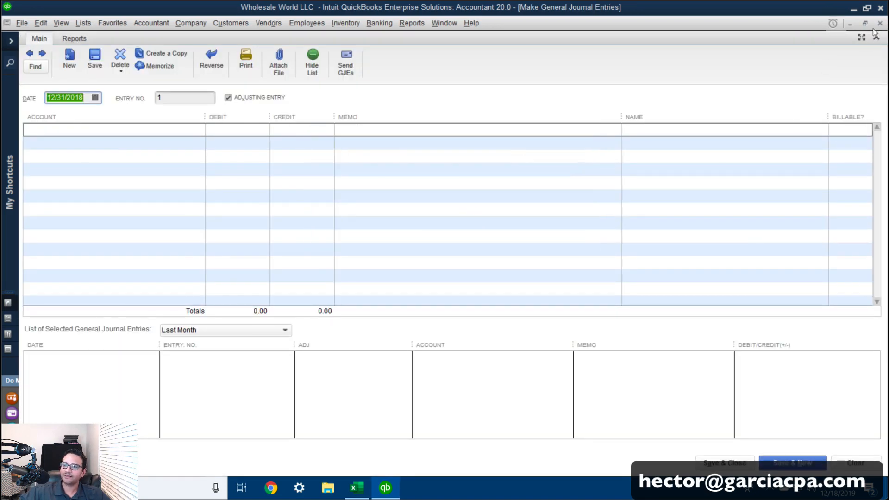
pyautogui.click(865, 23)
pyautogui.moveTo(282, 81); pyautogui.dragTo(260, 41)
pyautogui.click(605, 106)
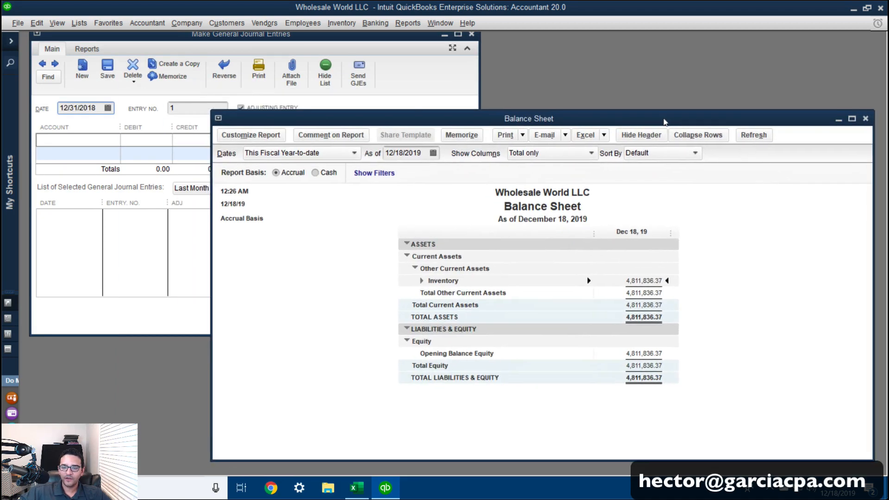
# Enter Opening Balance Equity on the first journal line with a debit of 4811836.37.
pyautogui.click(56, 140)
pyautogui.write('ope')
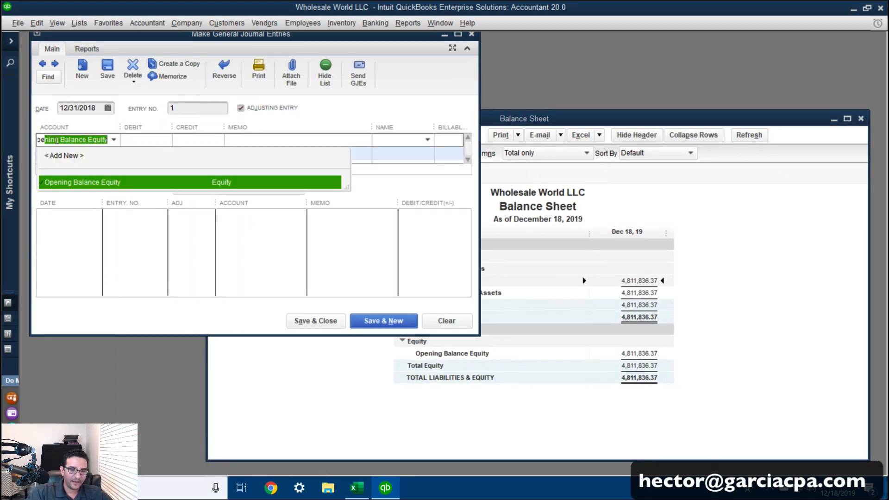
pyautogui.click(119, 184)
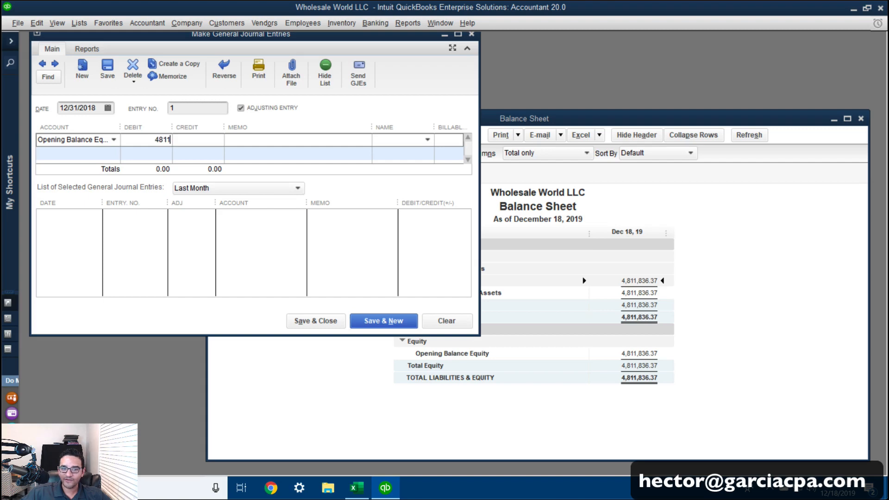
pyautogui.write('481183')
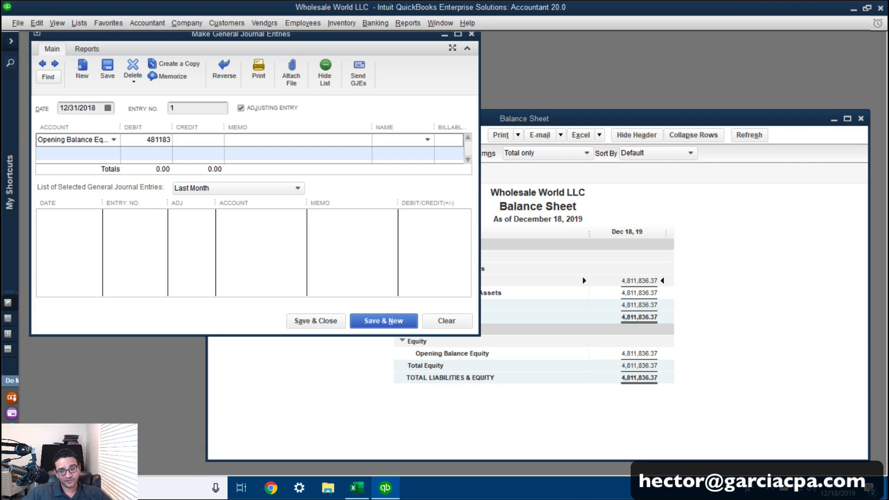
pyautogui.write('6.37')
# Assign the offsetting credit on the second journal line to Retained Earnings.
pyautogui.click(79, 155)
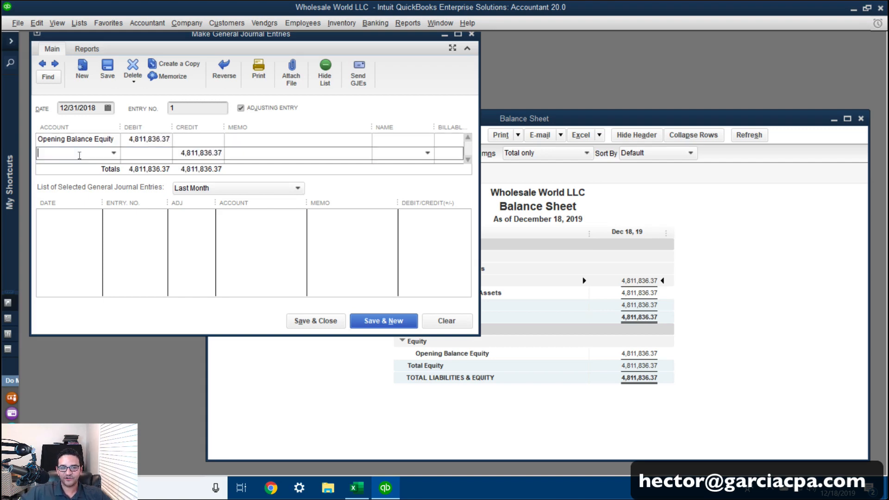
pyautogui.write('Retained Earnings')
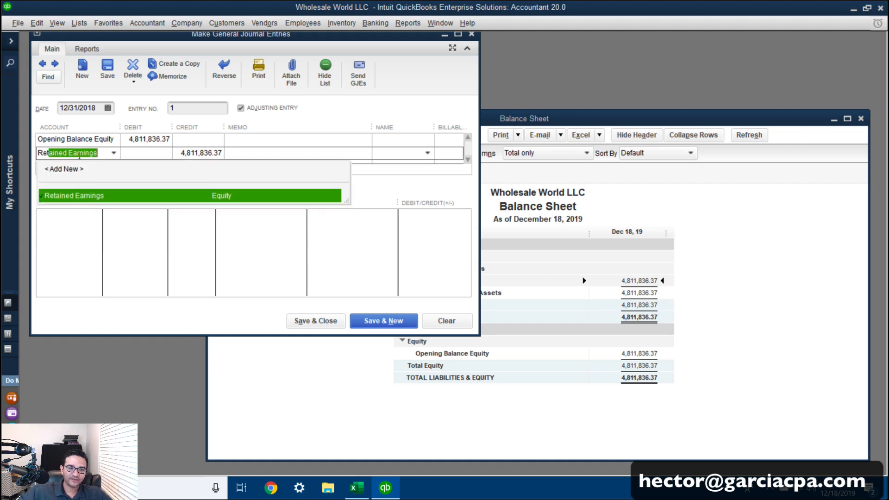
pyautogui.click(87, 196)
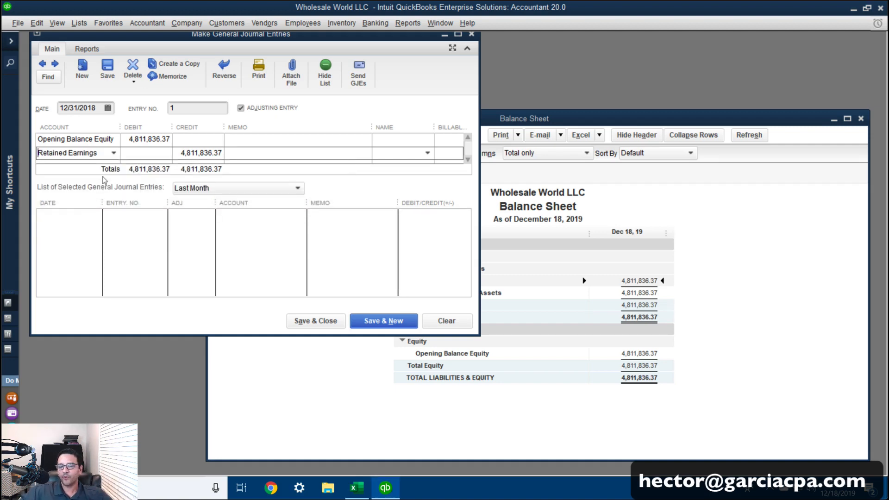
# Save the journal entry dated 12/31/2018, accept the past-transaction warning, and close the entry window.
pyautogui.click(109, 70)
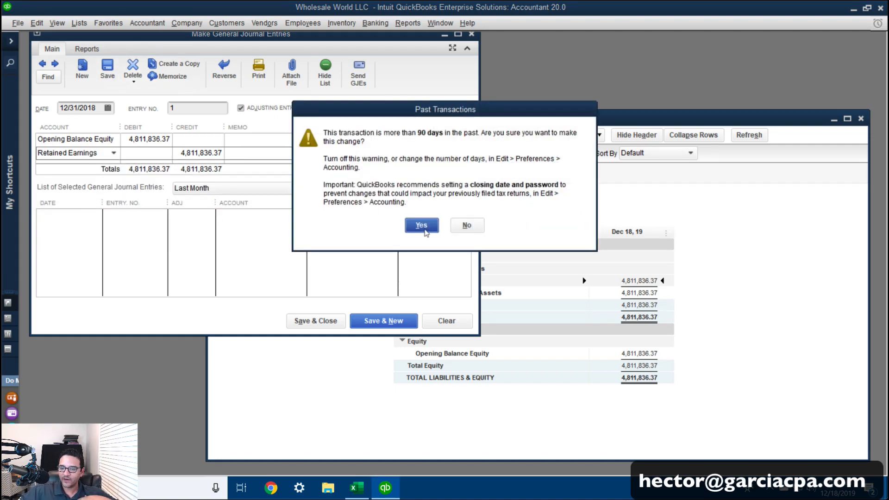
pyautogui.click(422, 226)
pyautogui.click(419, 211)
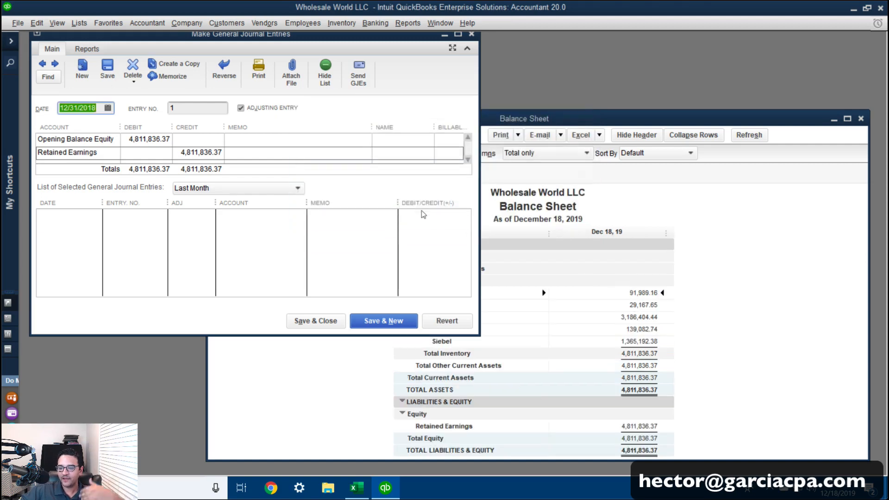
pyautogui.click(310, 321)
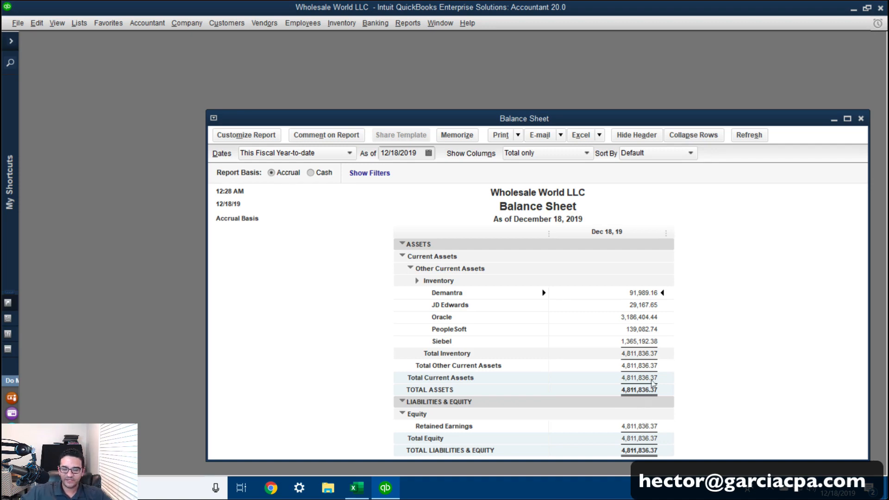
# Close the Balance Sheet and run the Profit & Loss Standard report.
pyautogui.press('Escape')
pyautogui.click(408, 23)
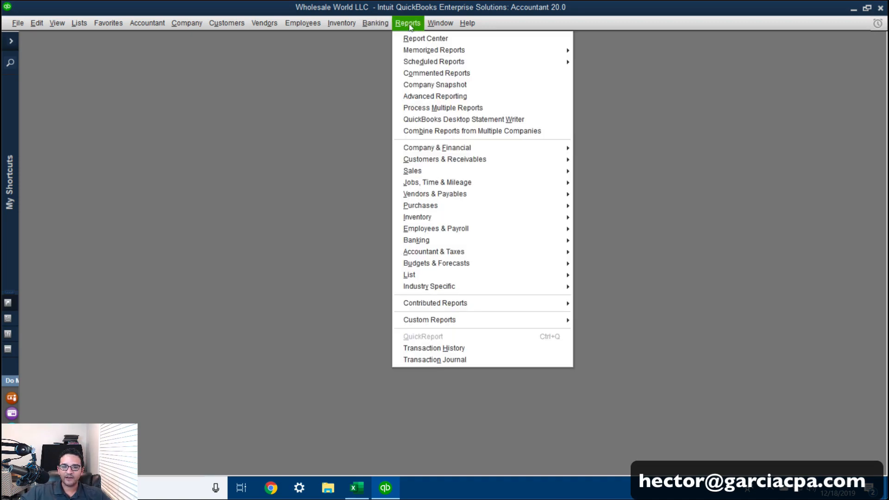
pyautogui.moveTo(461, 151)
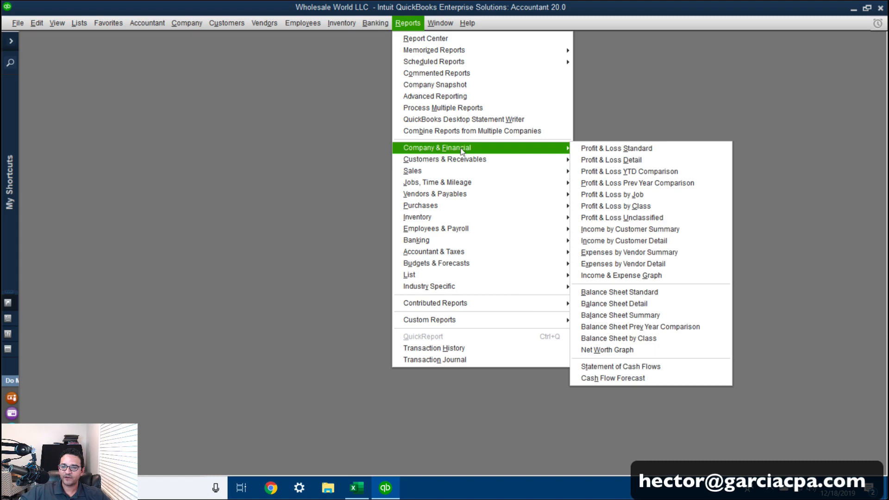
pyautogui.click(616, 149)
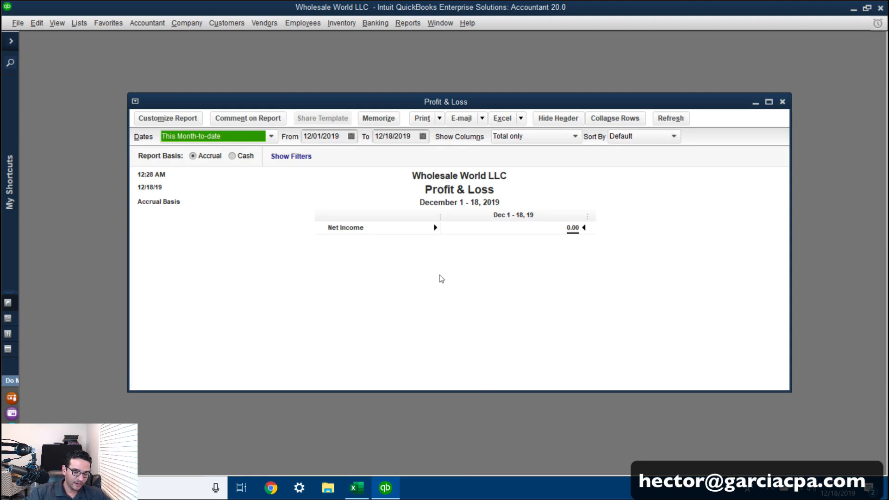
# Open a new blank invoice and maximize its window.
pyautogui.hotkey('ctrl', 'i')
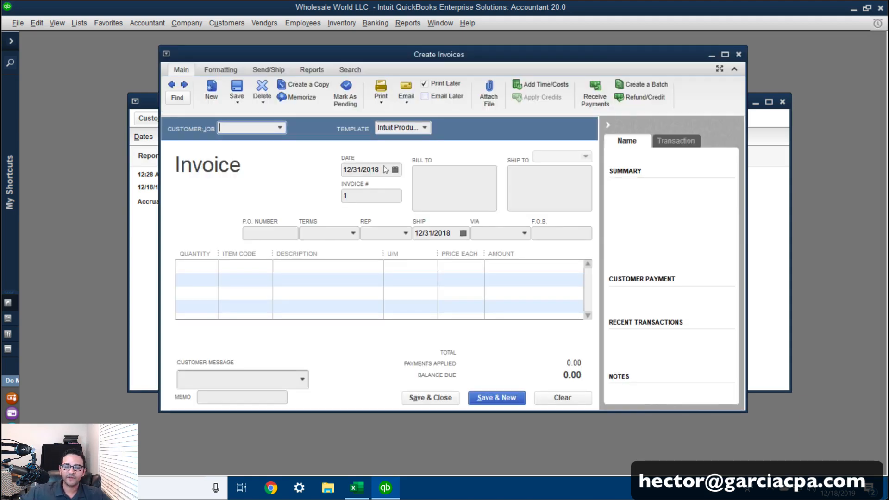
pyautogui.moveTo(318, 56); pyautogui.dragTo(288, 53)
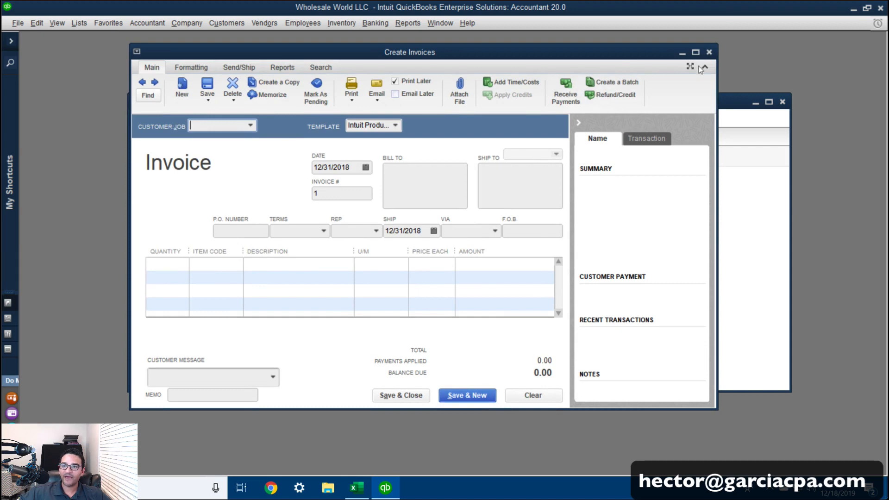
pyautogui.click(695, 52)
# Add items L43756 (Siebel OGC Web Marketing) and A76295 (Oracle Financials Read-Only User) on the first two invoice lines.
pyautogui.click(116, 237)
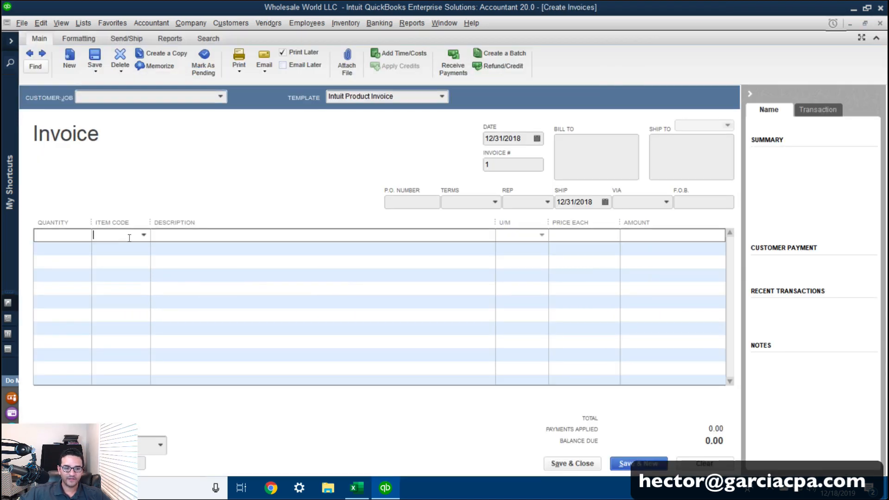
pyautogui.click(145, 236)
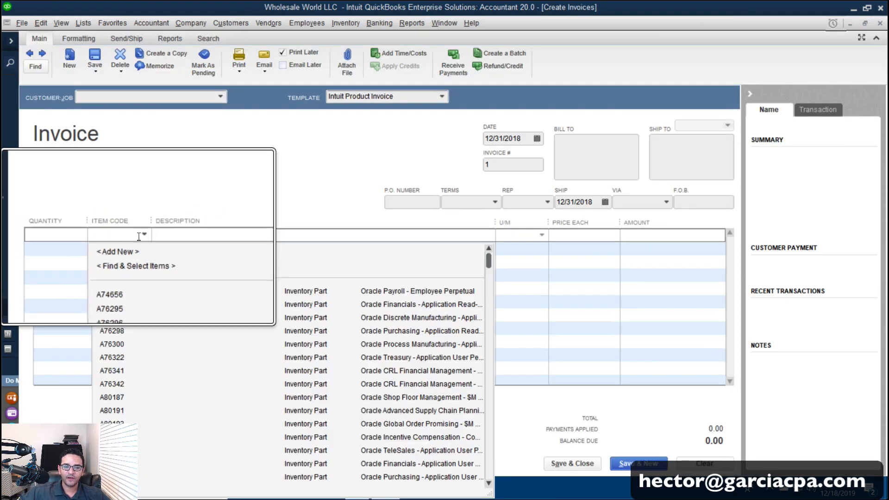
pyautogui.moveTo(488, 262); pyautogui.dragTo(459, 387)
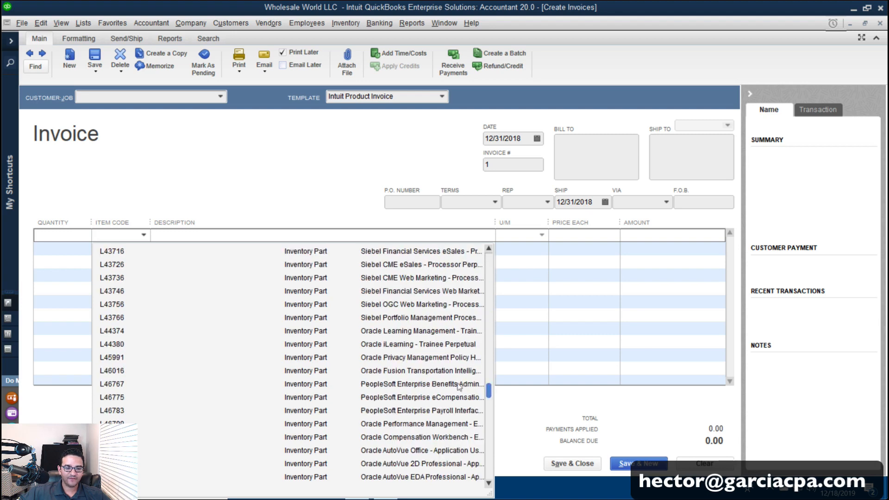
pyautogui.click(124, 304)
pyautogui.click(144, 249)
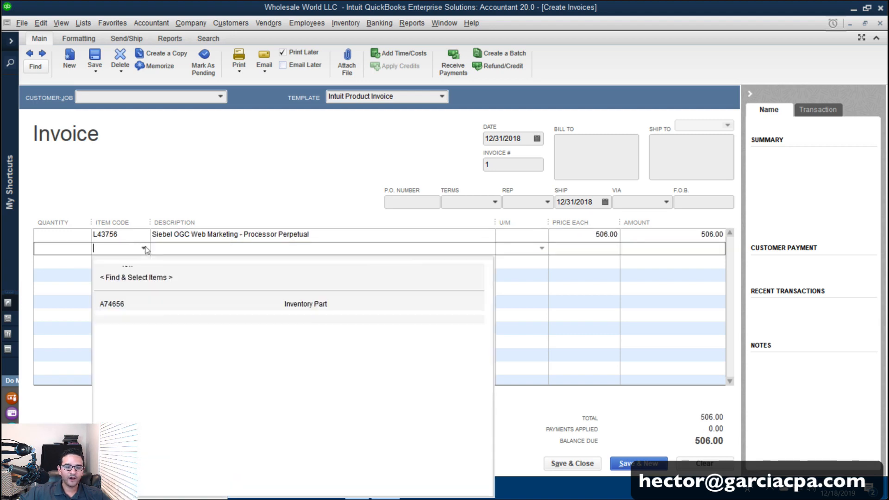
pyautogui.click(371, 317)
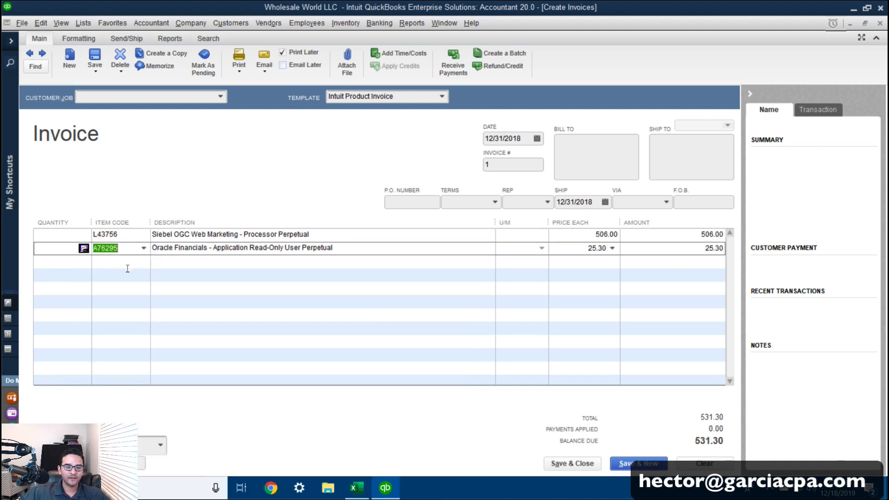
# Add items L77799 (Oracle Trade Compliance) and L98449 (JD Edwards One View Reporting) on the third and fourth invoice lines.
pyautogui.click(127, 268)
pyautogui.click(144, 261)
pyautogui.moveTo(489, 290); pyautogui.dragTo(489, 448)
pyautogui.click(223, 288)
pyautogui.click(224, 288)
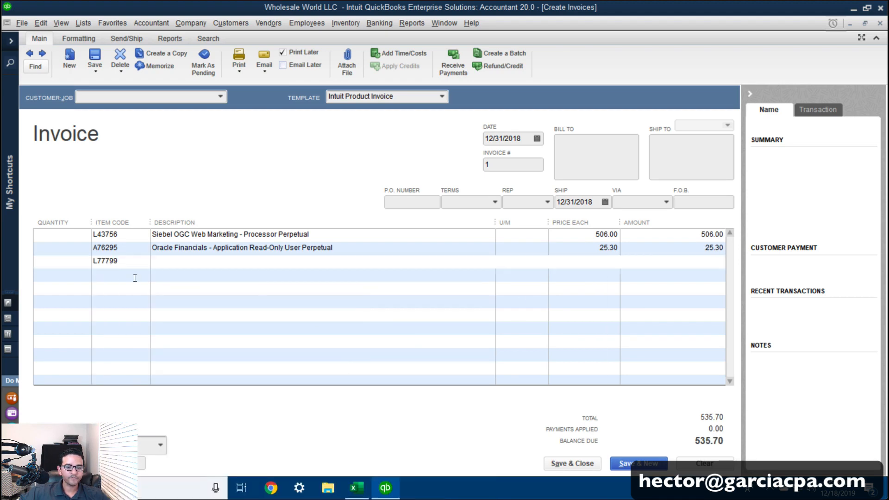
pyautogui.moveTo(488, 297); pyautogui.dragTo(489, 479)
pyautogui.click(404, 437)
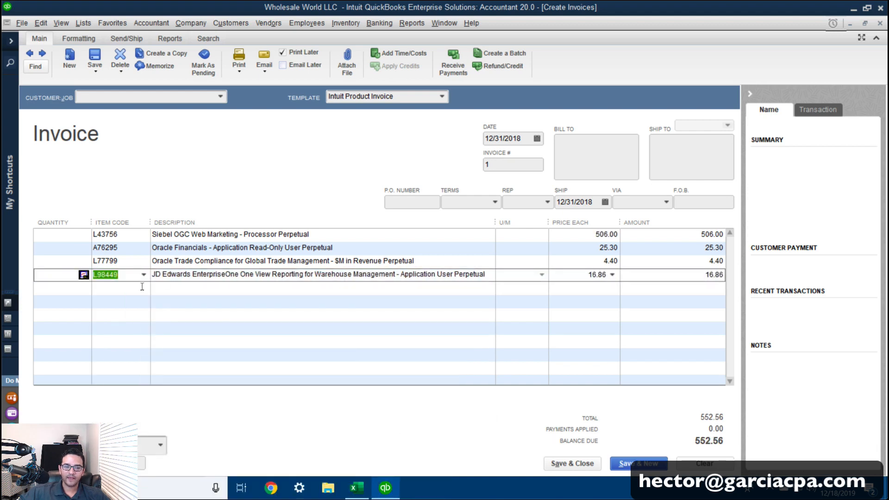
pyautogui.click(142, 287)
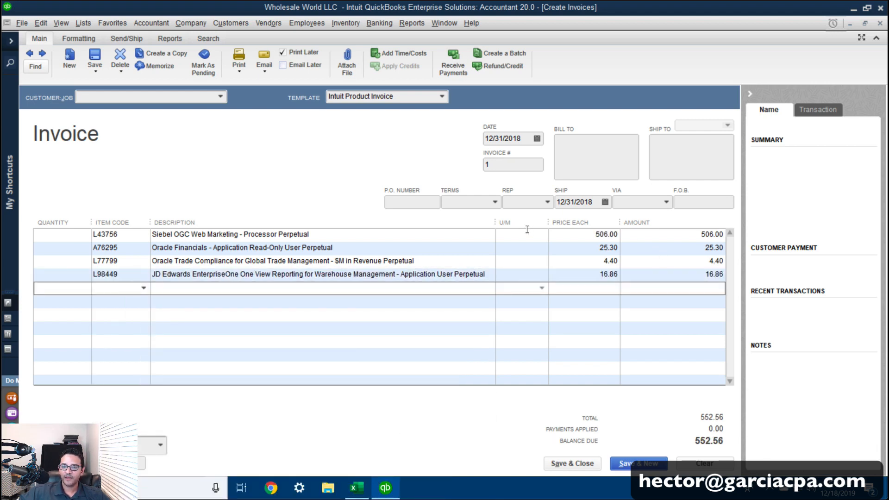
# Enter quantities 2, 3, 56 and 1 for the four invoice lines, leaving the fifth line blank.
pyautogui.click(62, 236)
pyautogui.write('2')
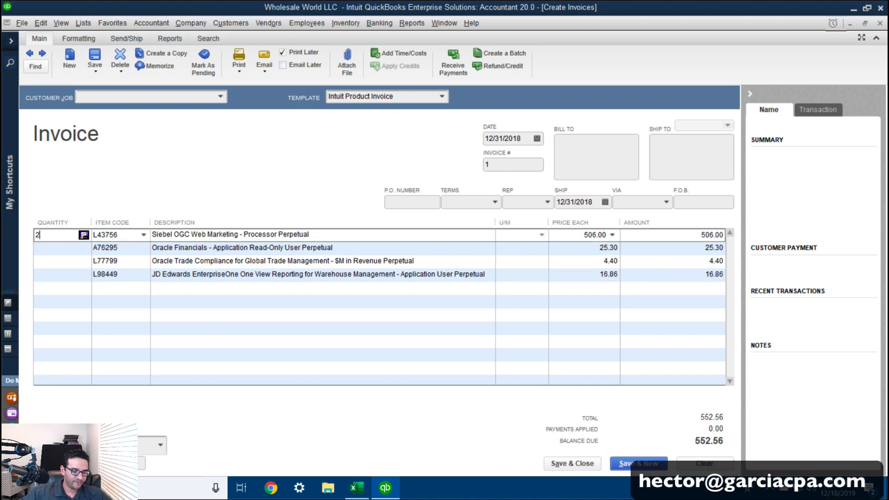
pyautogui.press('Down')
pyautogui.write('3')
pyautogui.press('Down')
pyautogui.write('56')
pyautogui.press('Down')
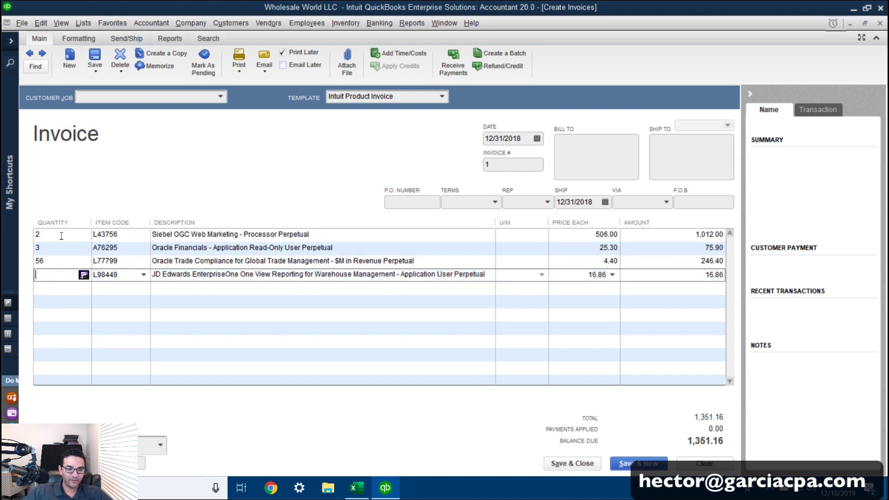
pyautogui.write('1')
pyautogui.press('Down')
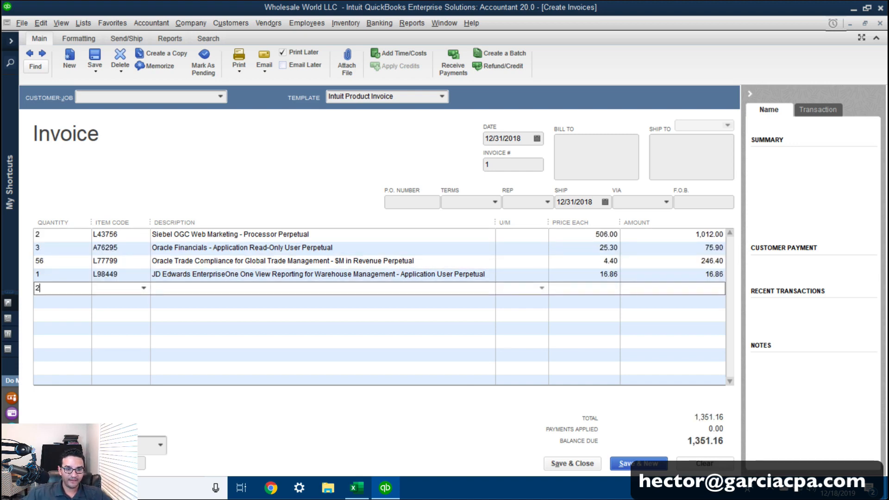
pyautogui.press('BackSpace')
pyautogui.press('Down')
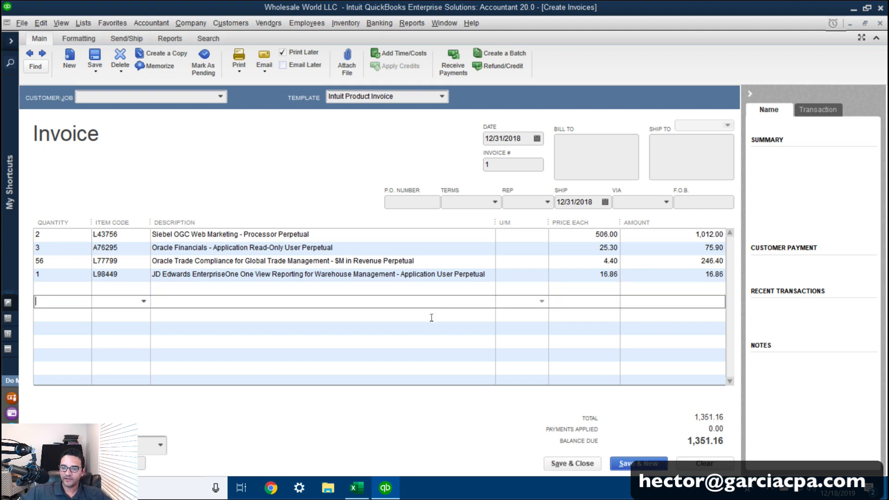
# Create a new customer named Test Customer and assign it to the invoice.
pyautogui.click(219, 97)
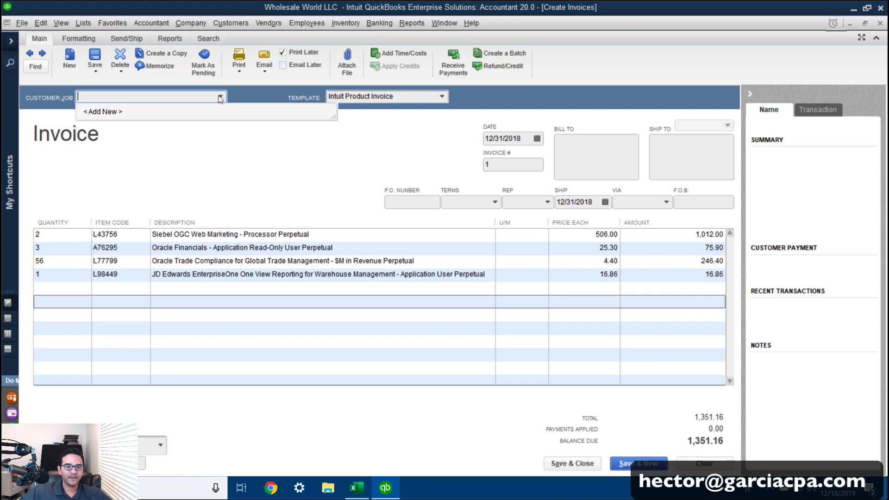
pyautogui.click(119, 115)
pyautogui.write('Testr Customer')
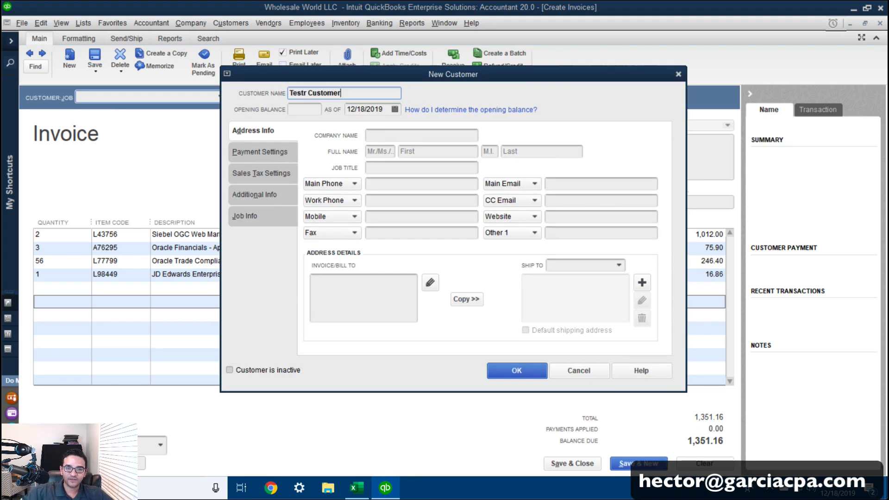
pyautogui.moveTo(303, 93); pyautogui.dragTo(307, 93)
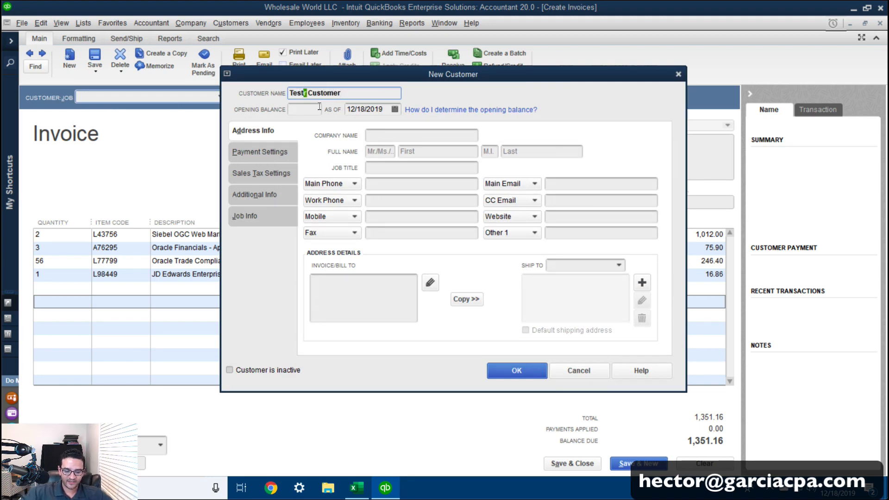
pyautogui.press('BackSpace')
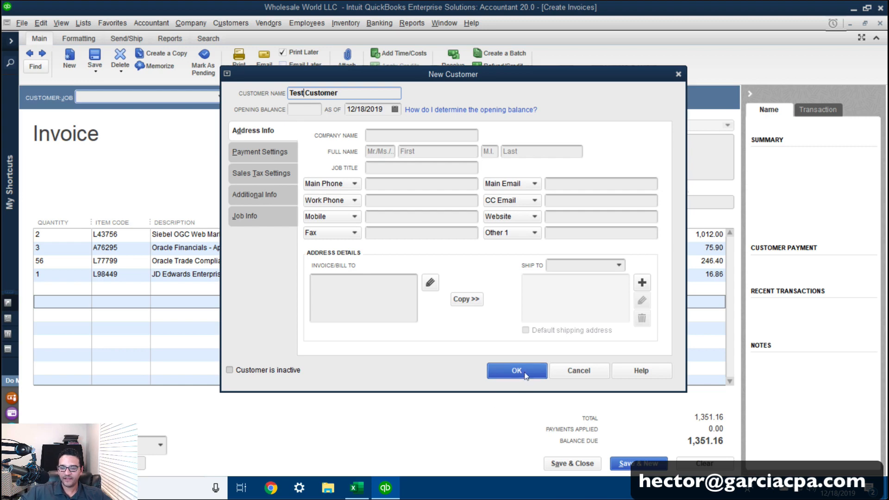
pyautogui.click(520, 371)
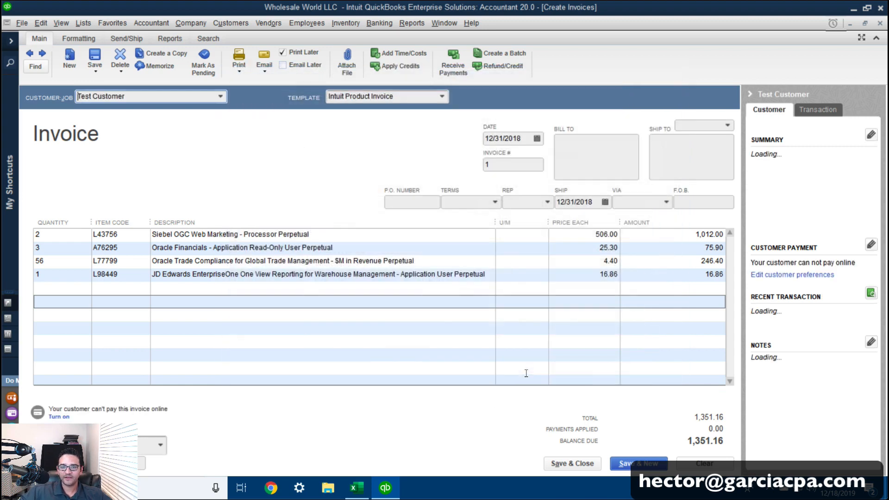
# Change the invoice date to 12/18/2019, then save and close the invoice, skipping the spelling check.
pyautogui.click(578, 465)
pyautogui.click(468, 226)
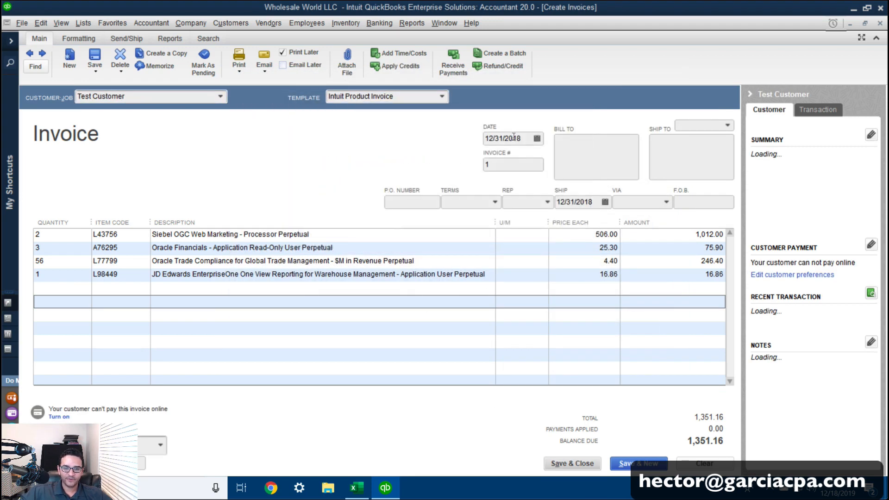
pyautogui.click(514, 138)
pyautogui.press('t')
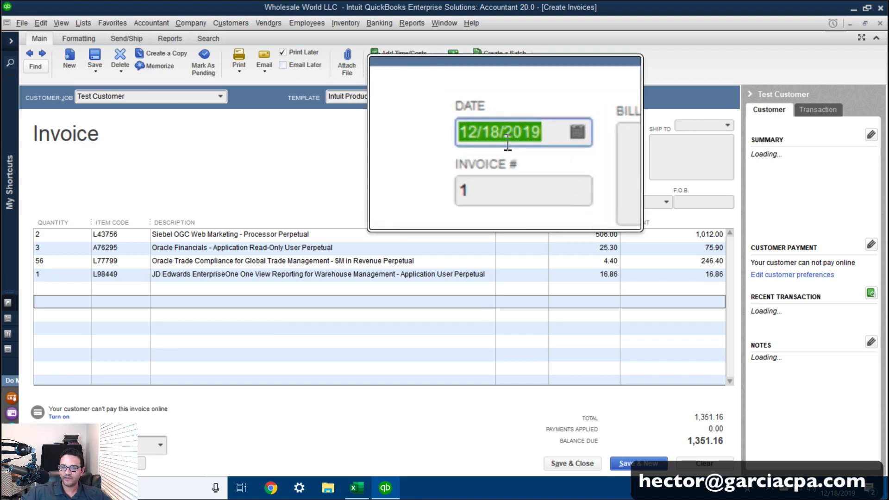
pyautogui.click(572, 464)
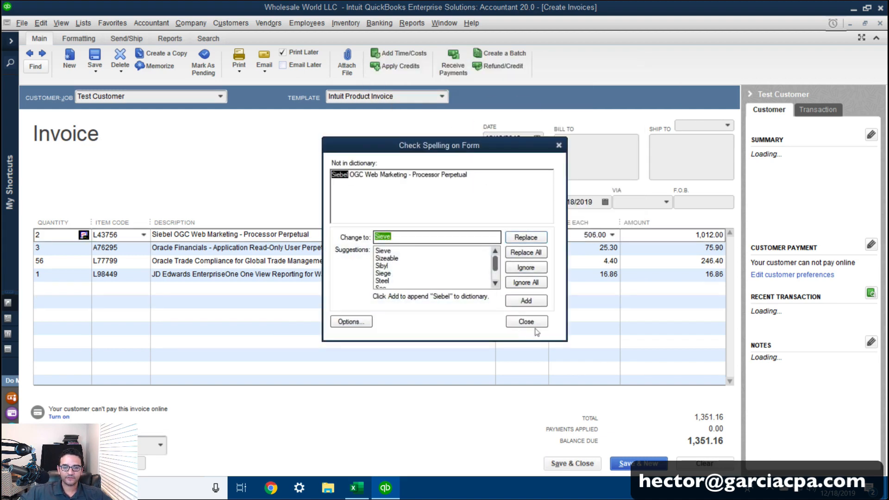
pyautogui.click(525, 321)
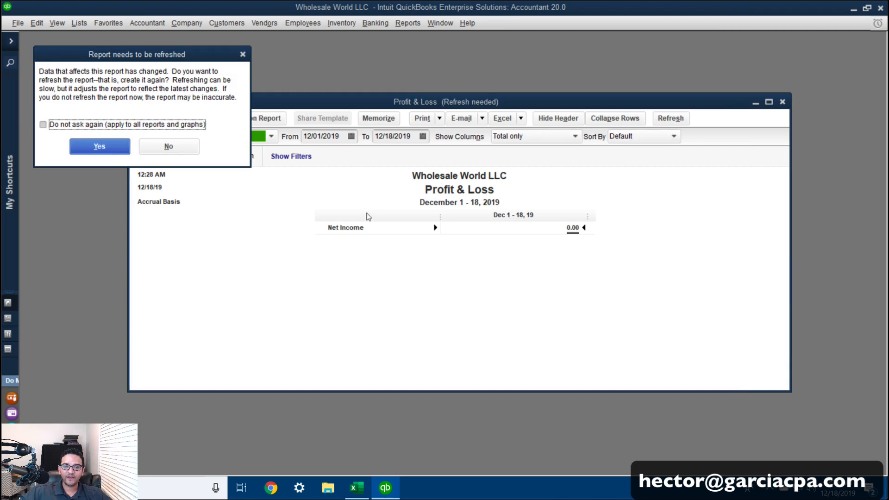
# Refresh the Profit & Loss report and examine the income by product line, collapsing and re-expanding the Sales group.
pyautogui.click(99, 146)
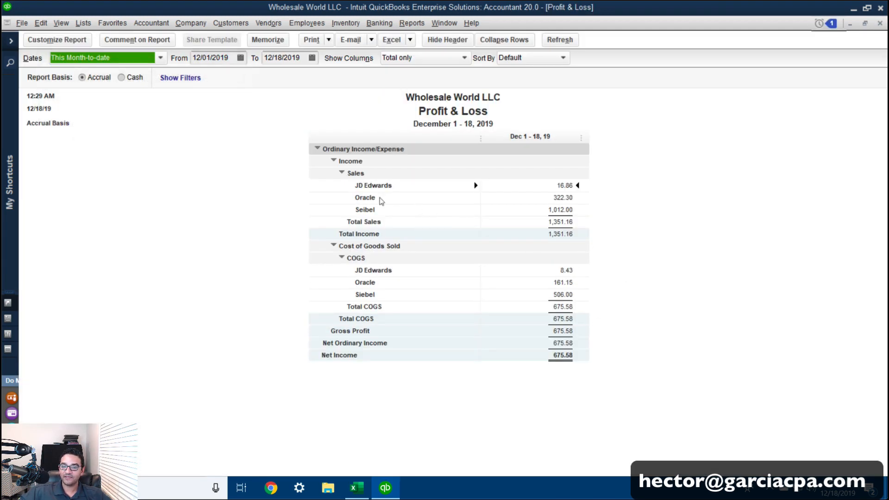
pyautogui.press('super+plus')
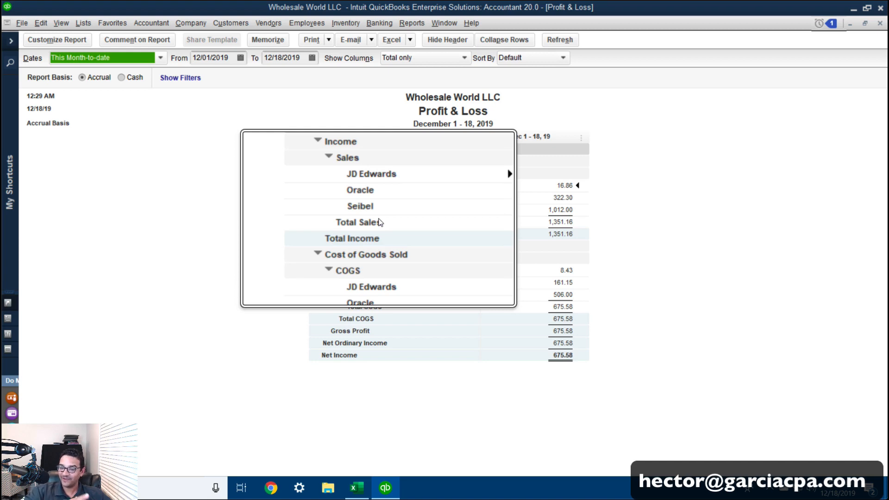
pyautogui.press('super+Escape')
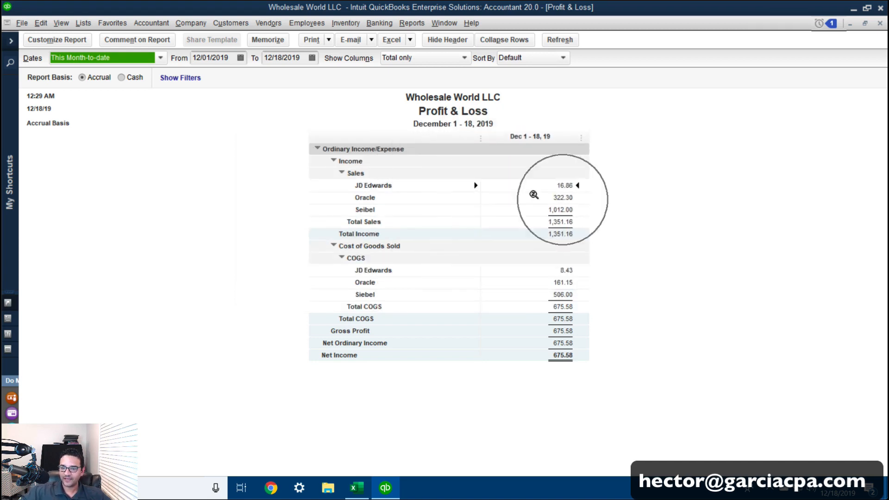
pyautogui.press('super+plus')
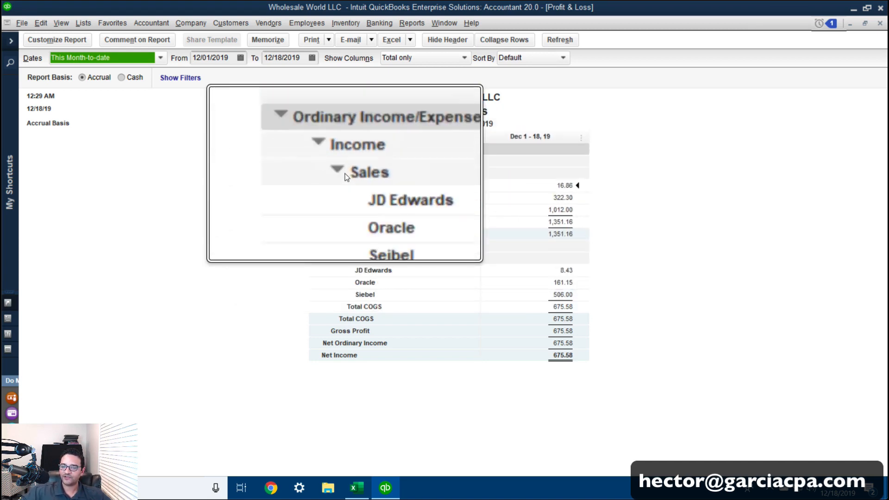
pyautogui.press('super+Escape')
pyautogui.click(341, 174)
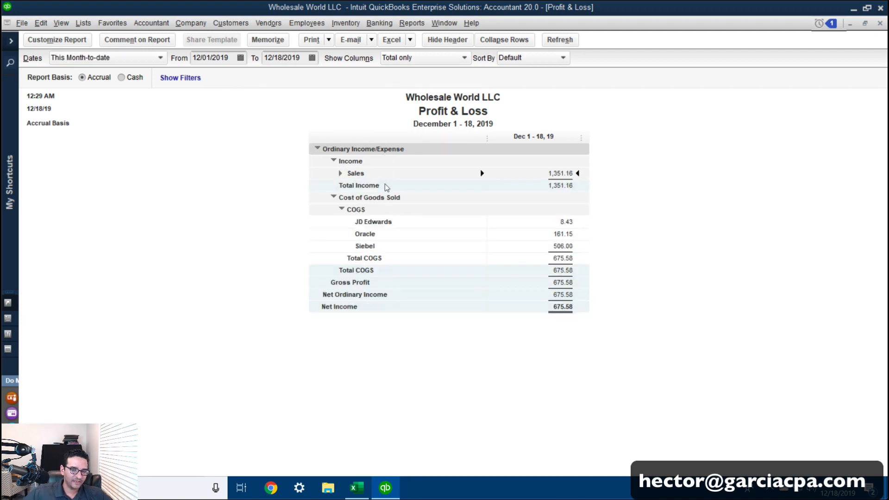
pyautogui.click(341, 174)
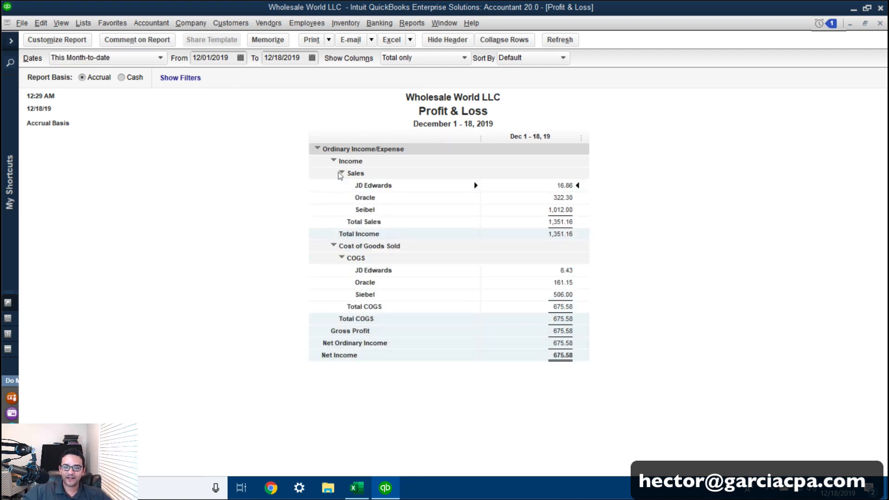
# Collapse and re-expand the COGS group, and examine its JD Edwards, Oracle and Siebel subaccounts.
pyautogui.click(341, 258)
pyautogui.click(342, 258)
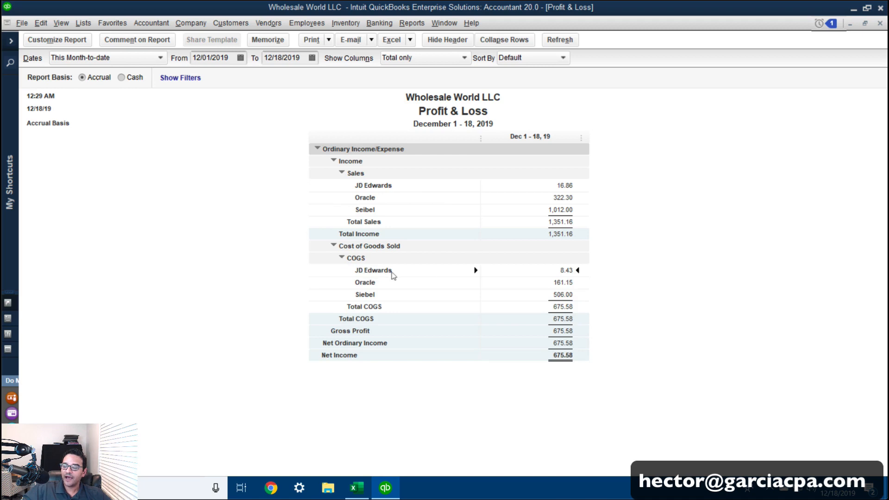
pyautogui.press('super+plus')
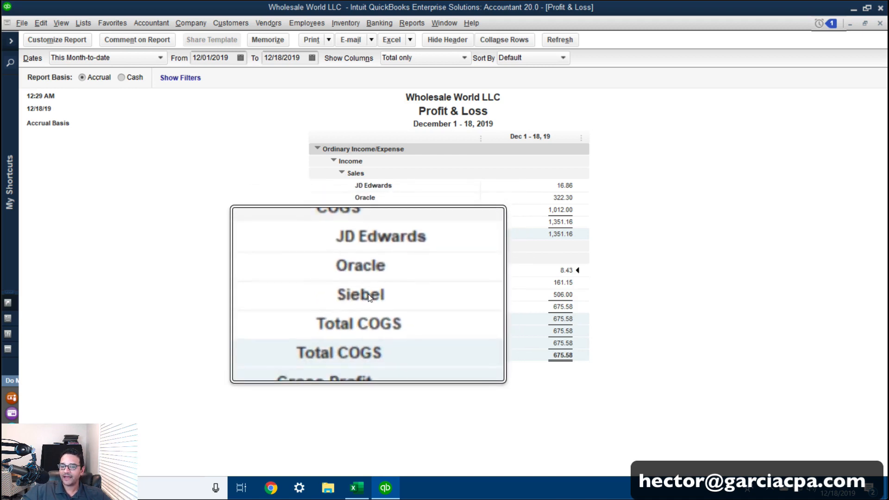
pyautogui.press('super+Escape')
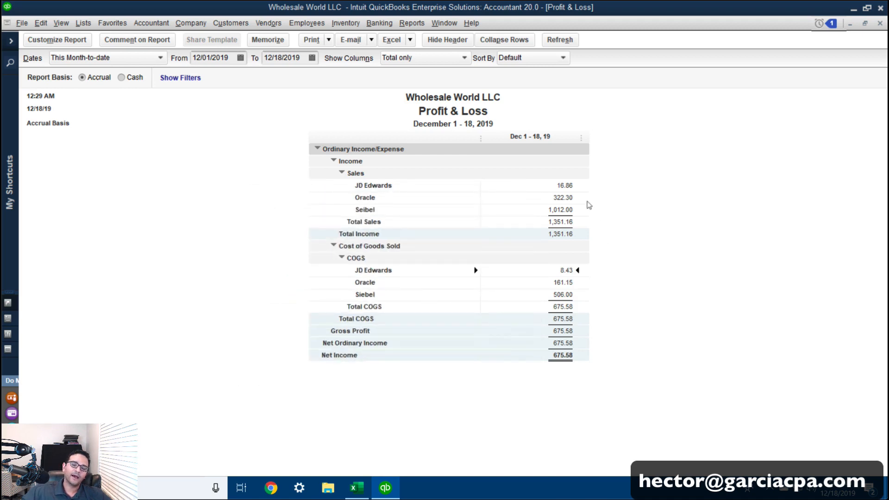
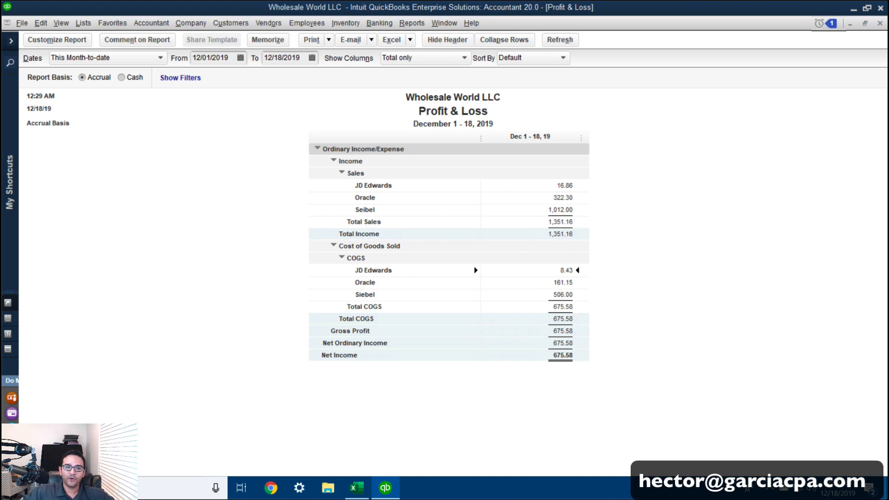
# Open the Item List and widen its Type column to show the full item types.
pyautogui.click(84, 23)
pyautogui.click(88, 49)
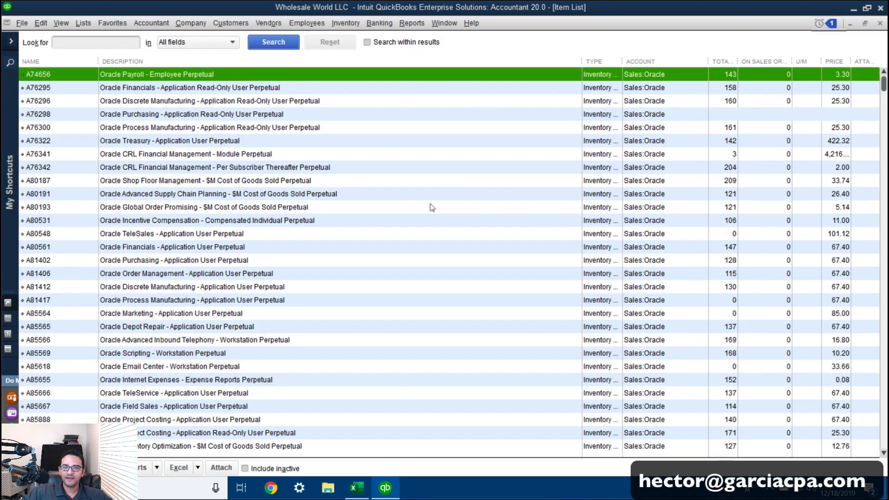
pyautogui.scroll(-15, 253, 201)
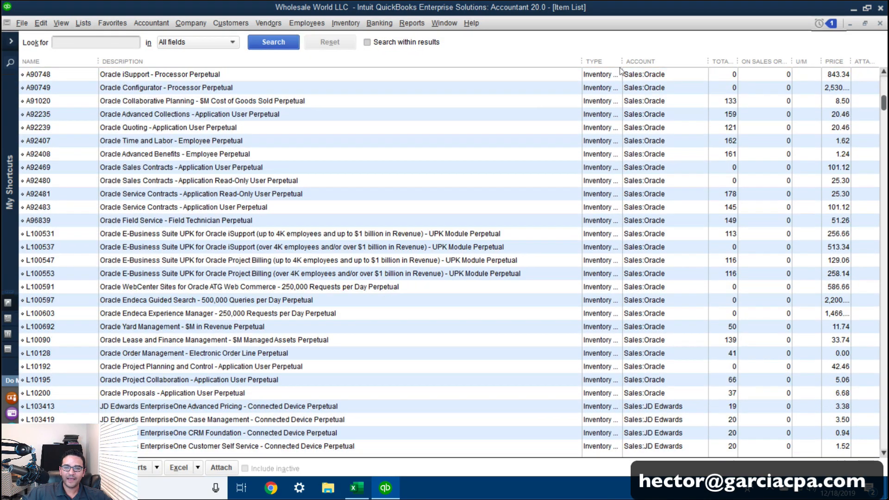
pyautogui.moveTo(619, 57); pyautogui.dragTo(651, 57)
# Run a QuickReport for item A92483 covering all dates and inspect its opening inventory adjustment.
pyautogui.click(170, 211)
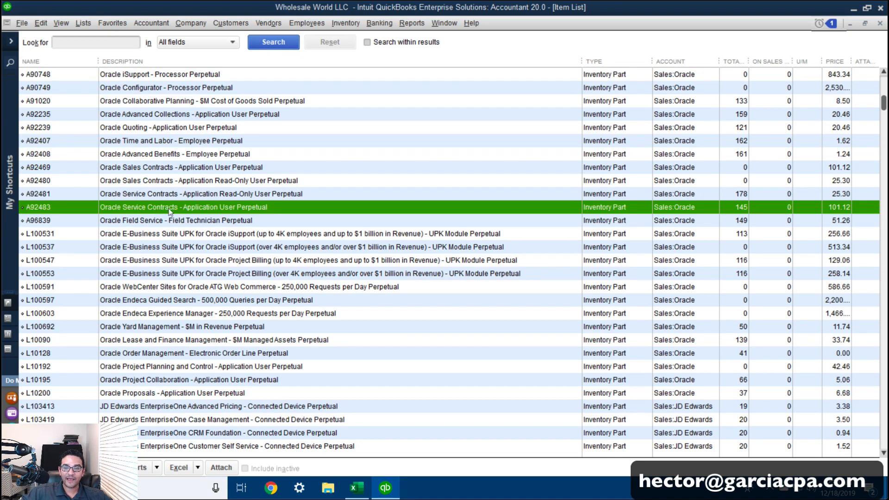
pyautogui.rightClick(170, 210)
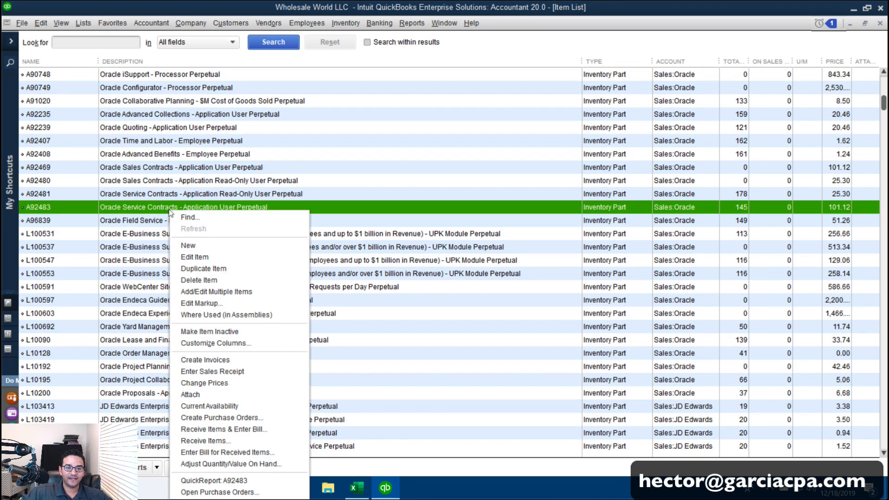
pyautogui.click(200, 478)
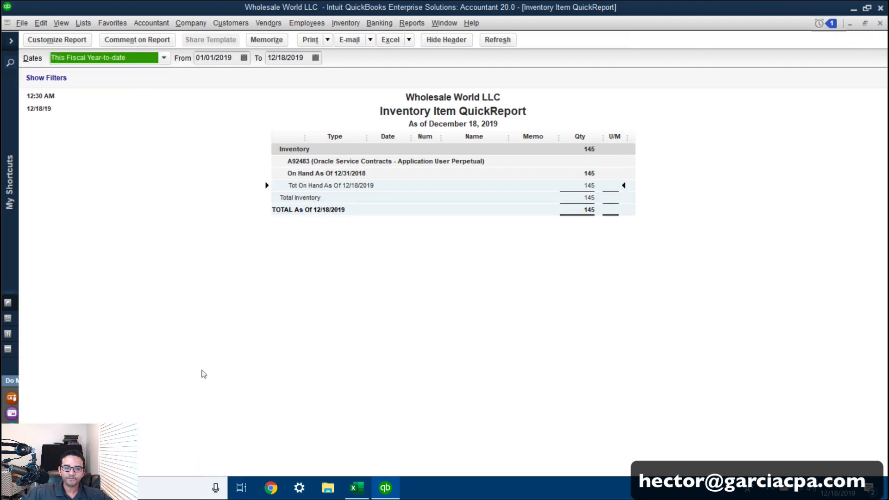
pyautogui.click(117, 58)
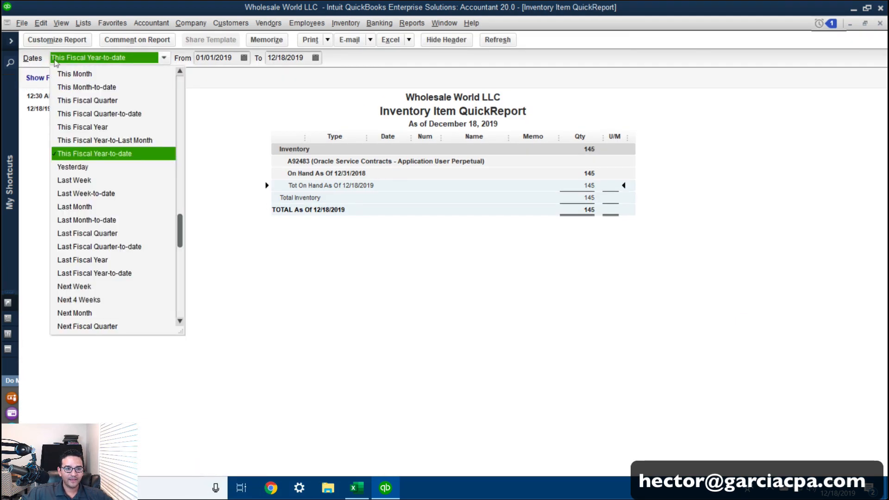
pyautogui.scroll(2, 96, 79)
pyautogui.click(70, 75)
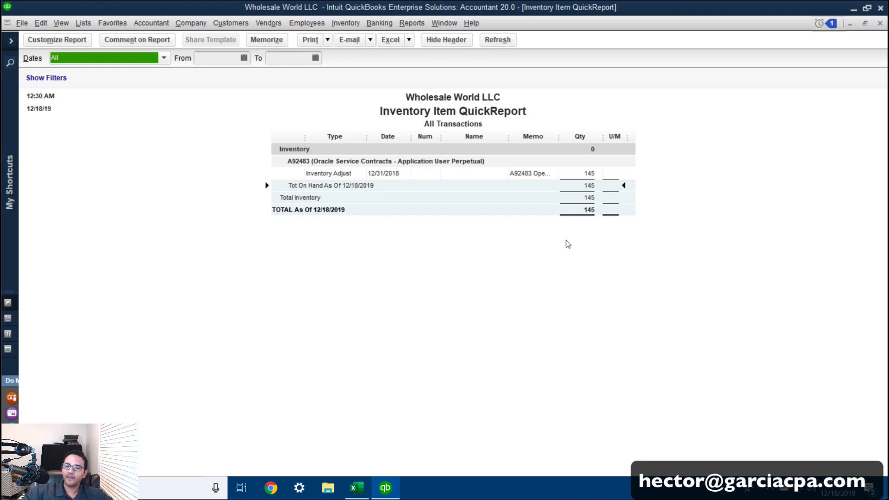
pyautogui.doubleClick(588, 174)
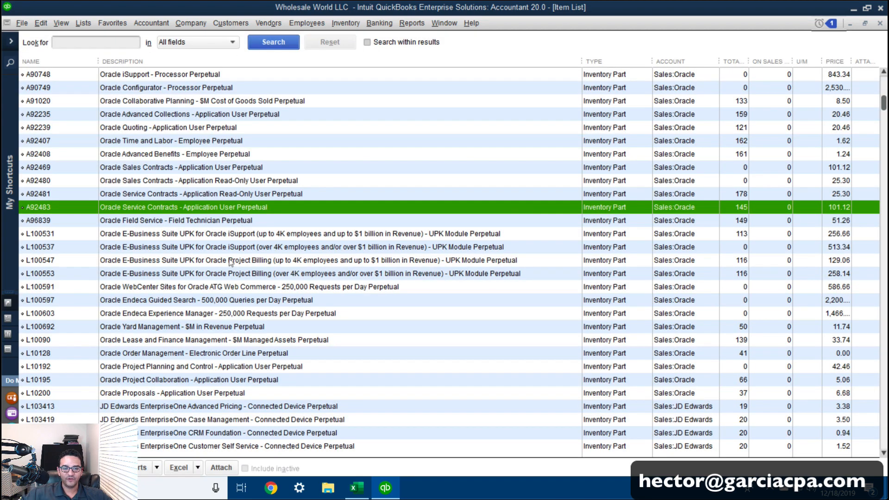
# Open item A92483 for editing and take a magnified look at its average cost.
pyautogui.rightClick(170, 207)
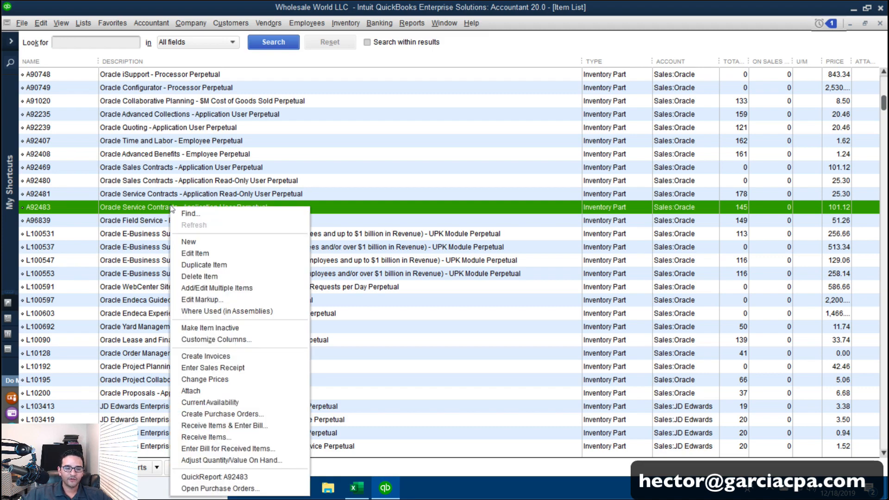
pyautogui.click(195, 252)
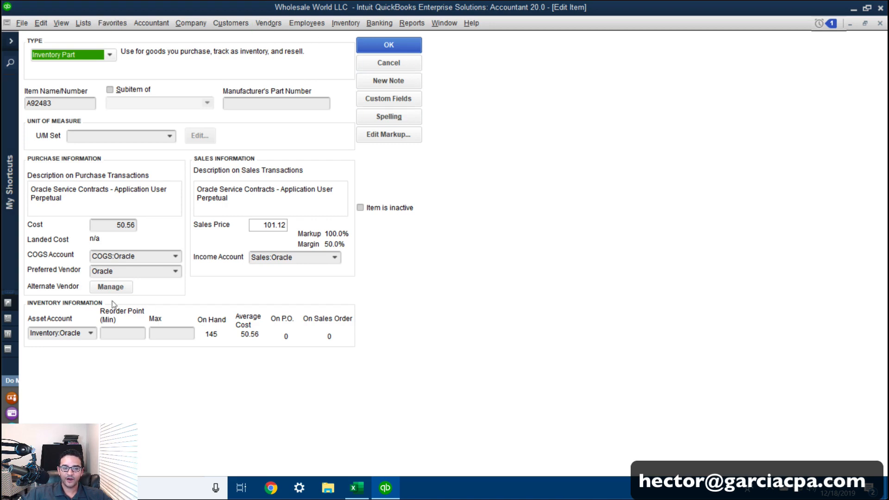
pyautogui.press('super+plus')
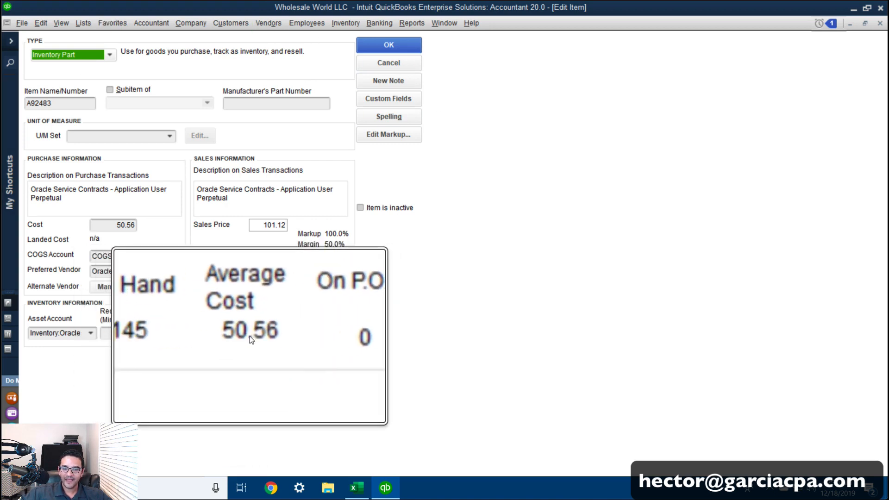
pyautogui.press('super+Escape')
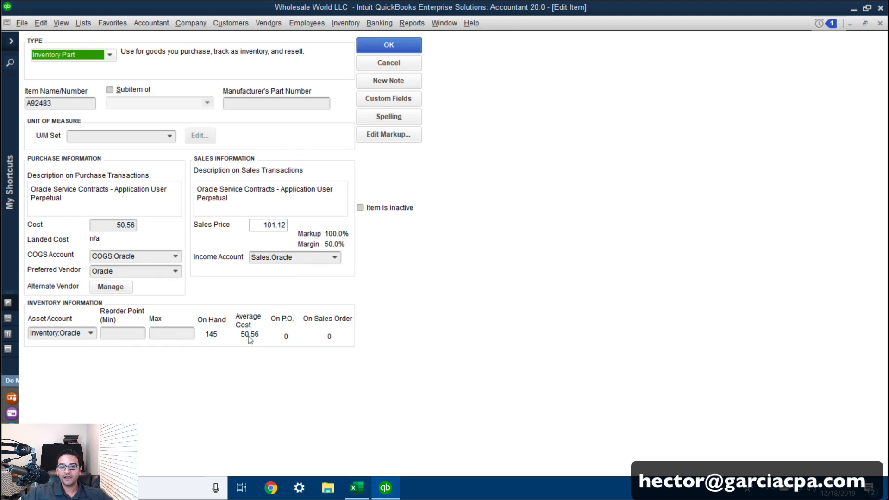
# Examine the item's reorder point, manufacturer's part number, unit of measure and custom fields, then cancel the custom fields.
pyautogui.click(134, 333)
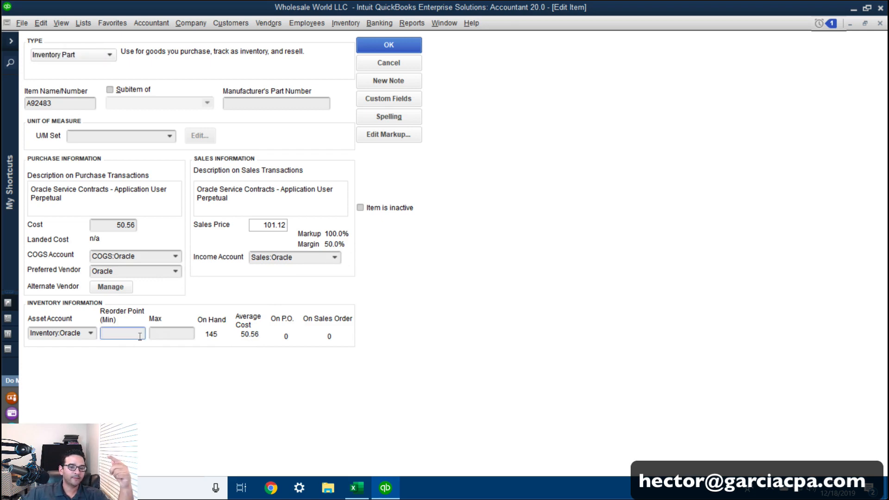
pyautogui.click(277, 105)
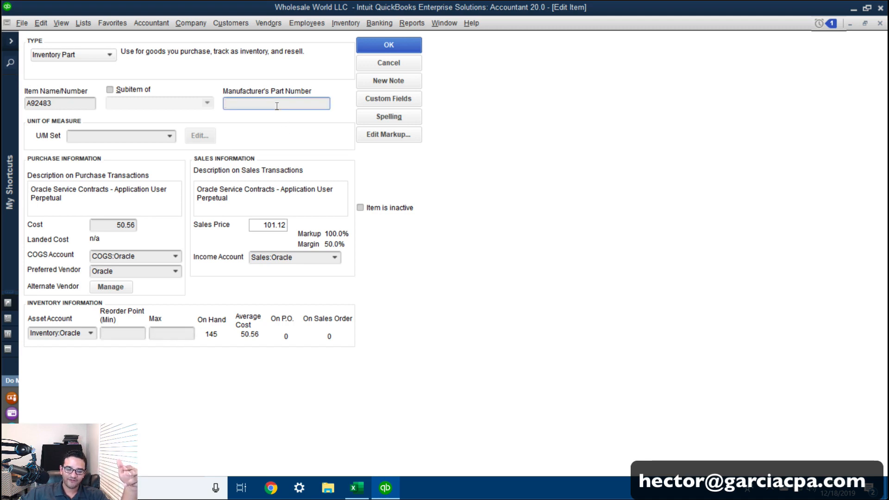
pyautogui.click(170, 137)
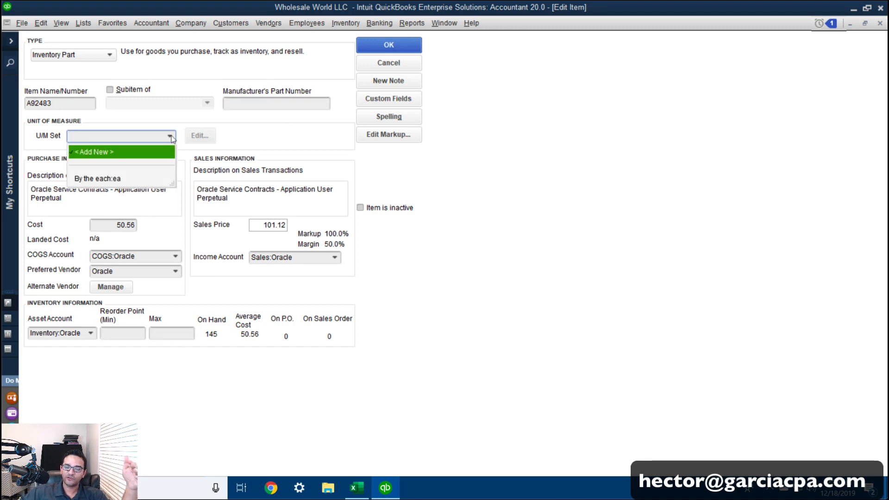
pyautogui.click(170, 136)
pyautogui.click(402, 103)
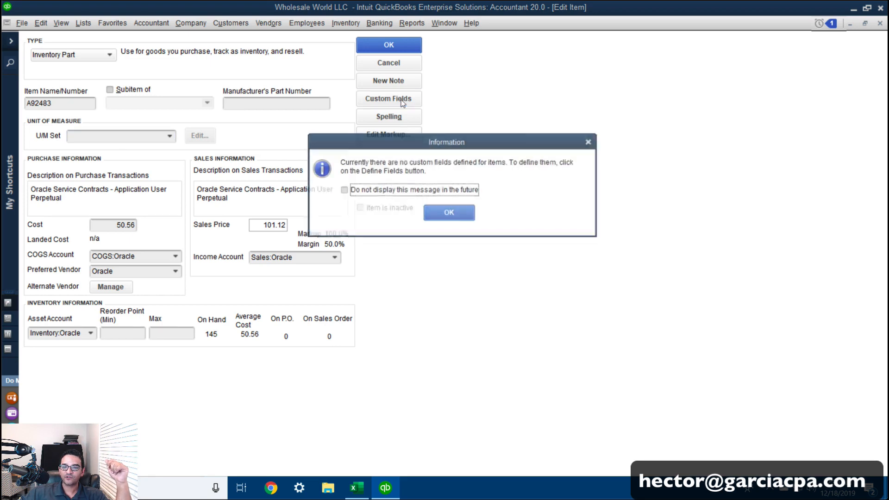
pyautogui.click(451, 214)
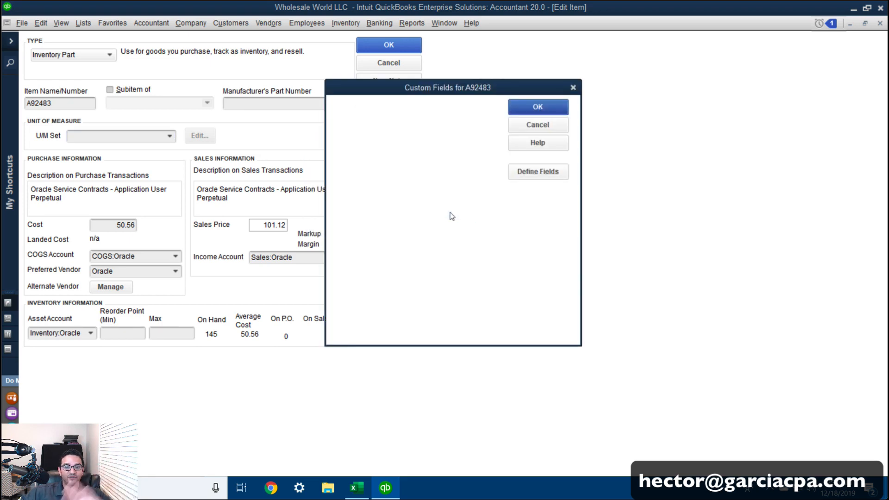
pyautogui.click(550, 128)
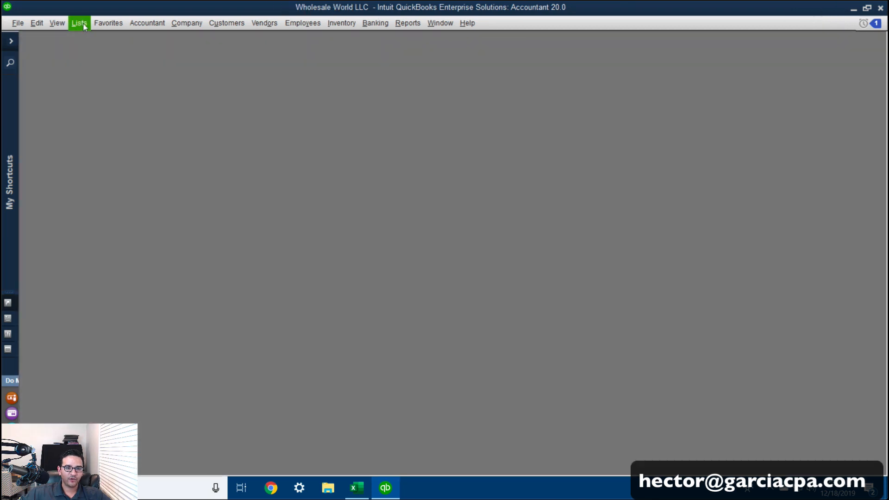
# Open Add/Edit Multiple List Entries and show the Inventory Parts list.
pyautogui.click(84, 26)
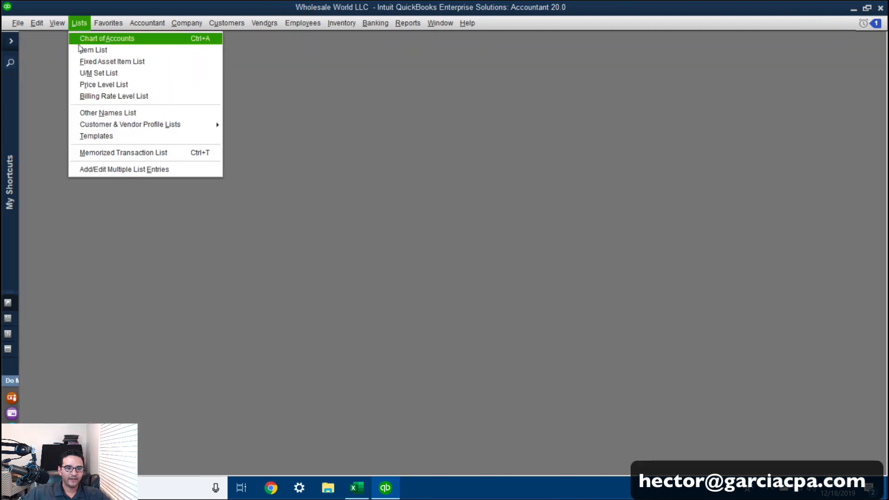
pyautogui.click(108, 167)
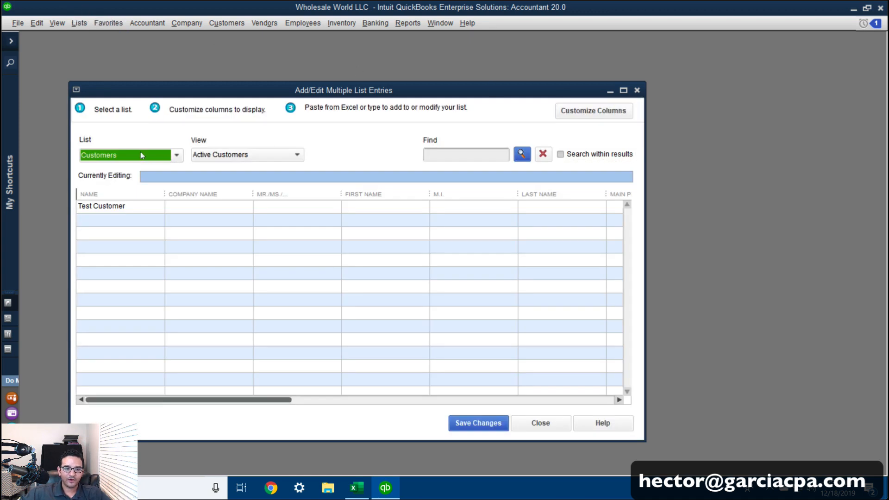
pyautogui.click(141, 155)
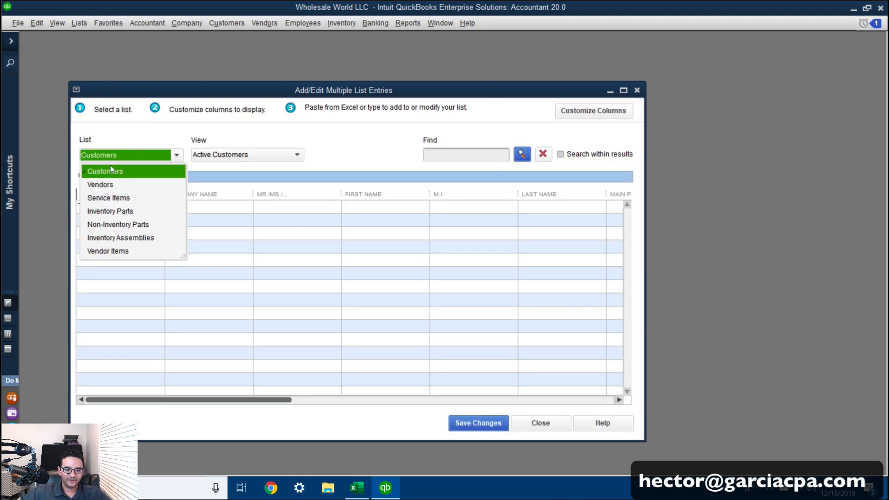
pyautogui.click(109, 211)
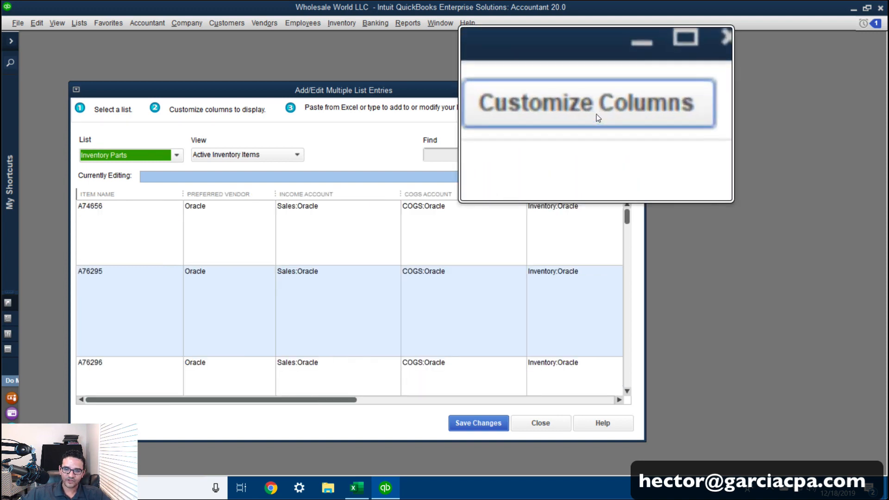
# Add the Margin column to the columns displayed for inventory parts.
pyautogui.click(594, 112)
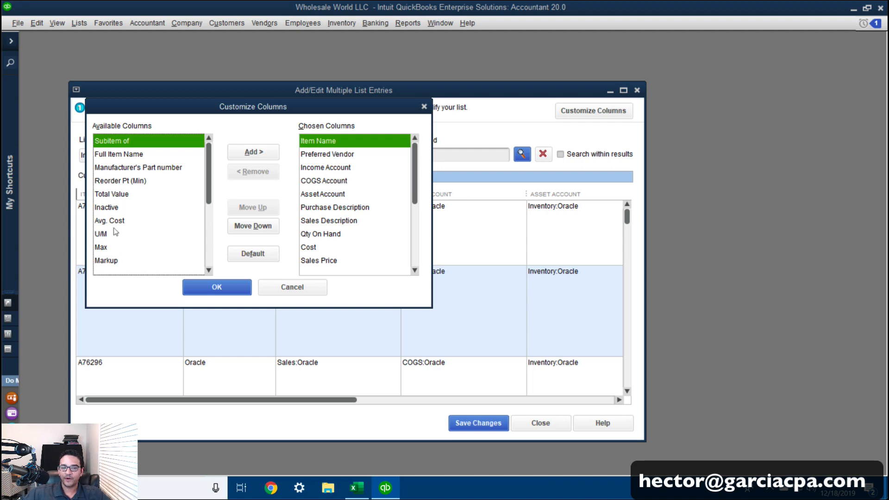
pyautogui.click(113, 211)
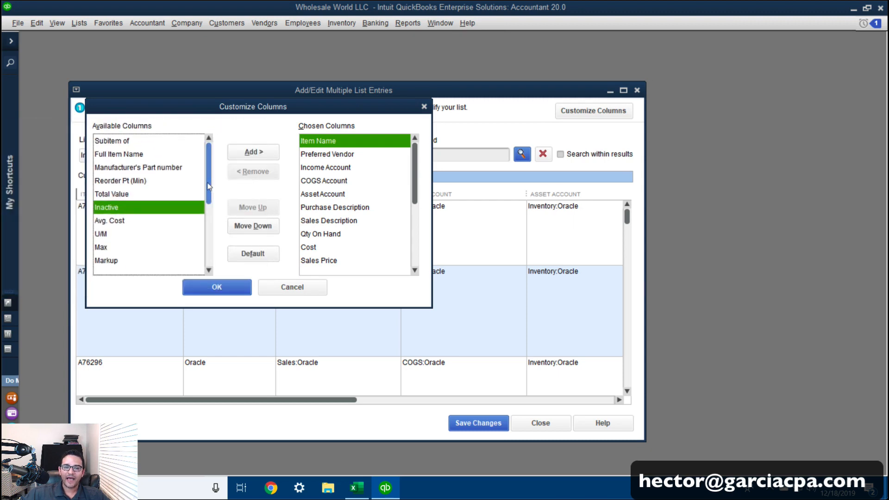
pyautogui.scroll(-1, 211, 186)
pyautogui.click(103, 222)
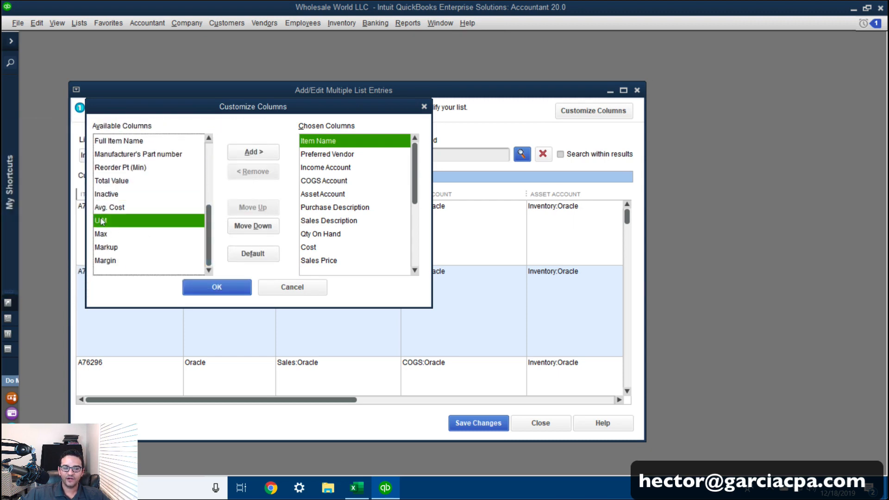
pyautogui.click(108, 234)
pyautogui.click(107, 260)
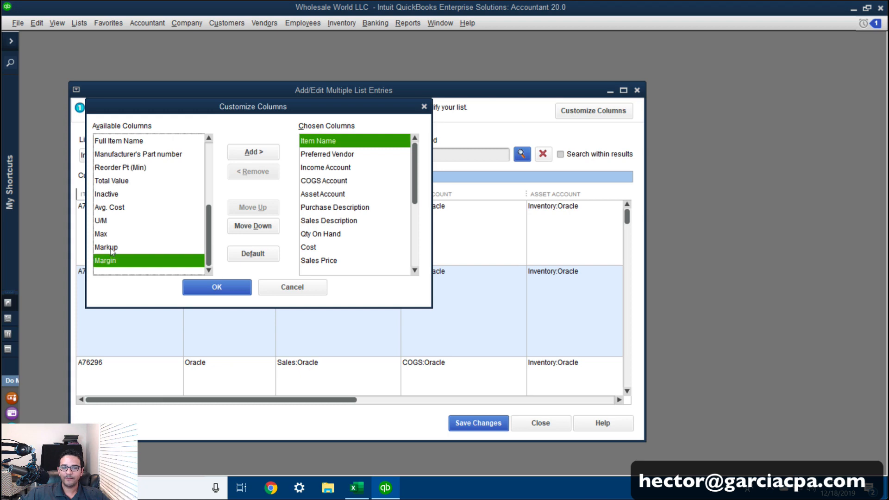
pyautogui.click(106, 248)
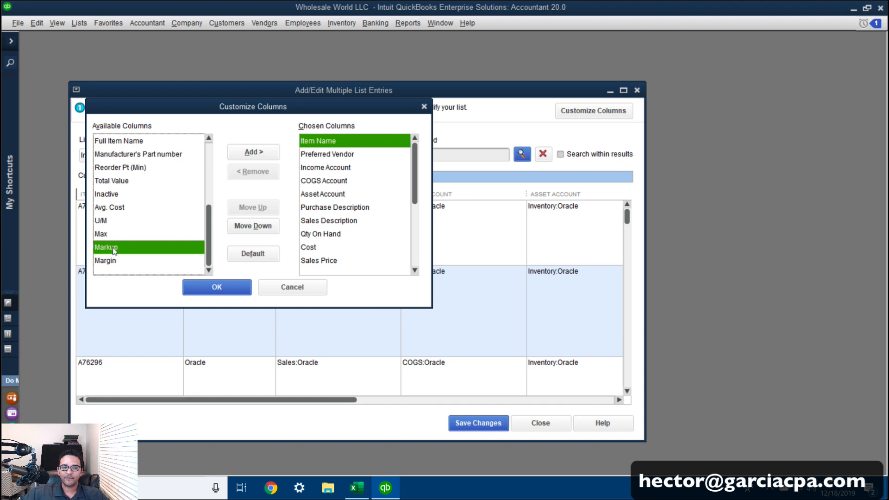
pyautogui.click(108, 261)
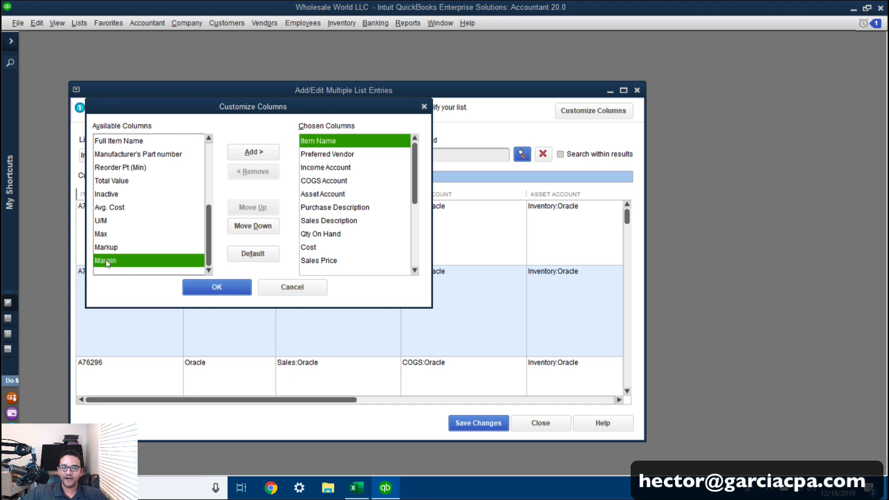
pyautogui.click(253, 153)
pyautogui.click(211, 286)
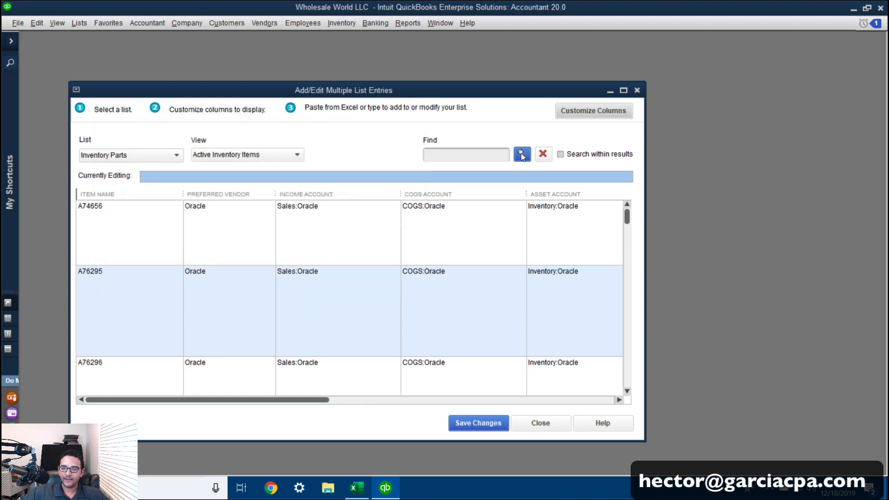
# Maximize the list entries window and set the margin of item A74656 to 75%.
pyautogui.click(624, 90)
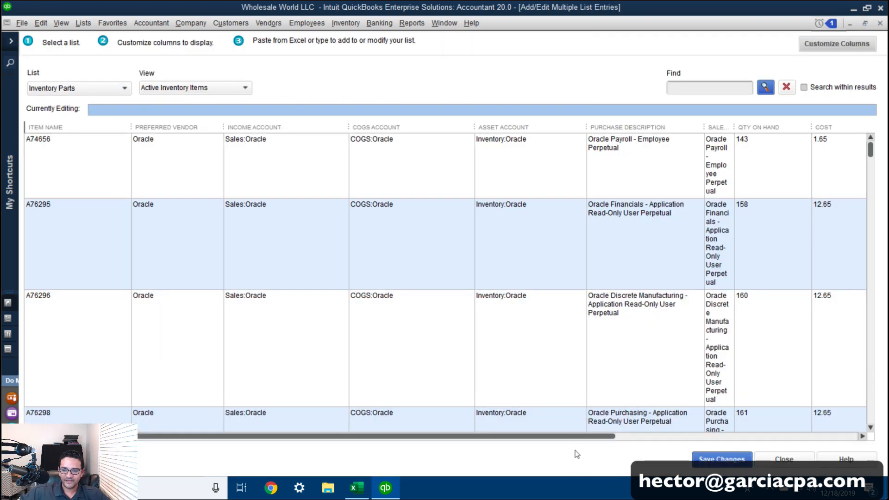
pyautogui.moveTo(560, 439); pyautogui.dragTo(699, 438)
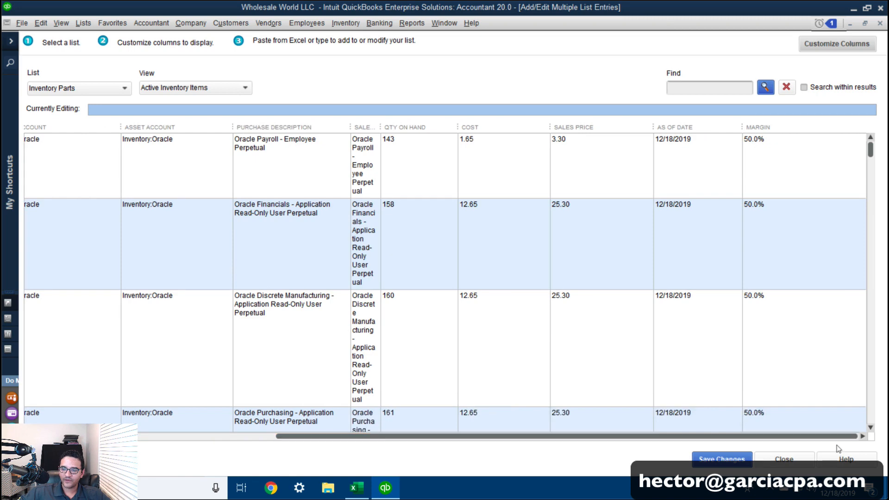
pyautogui.click(757, 152)
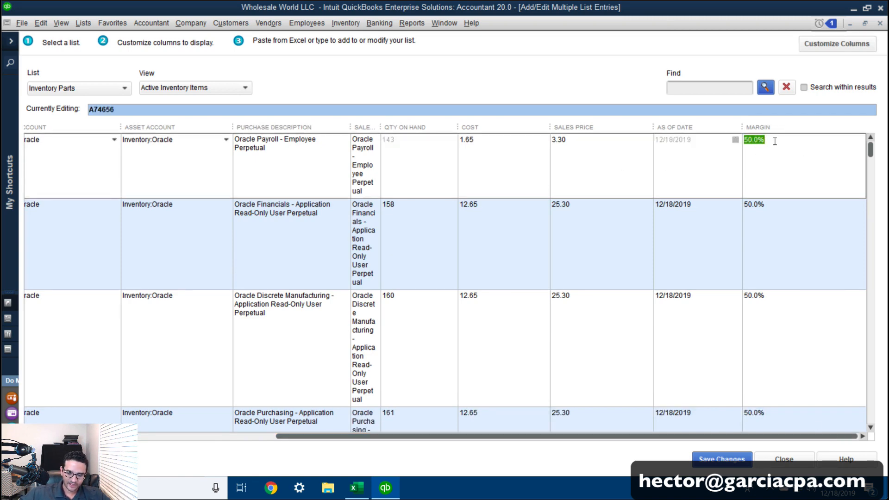
pyautogui.write('75')
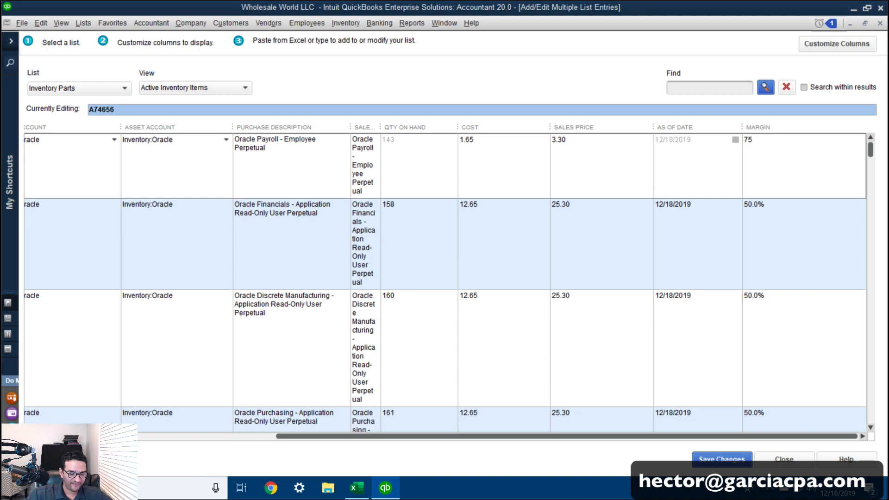
pyautogui.press('Tab')
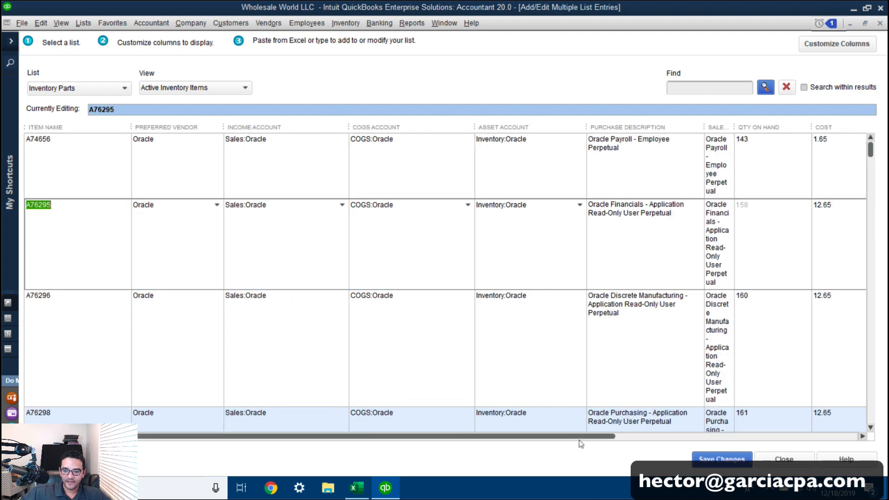
# Copy the 75% margin of item A74656 down to all inventory parts below it.
pyautogui.moveTo(579, 440); pyautogui.dragTo(823, 443)
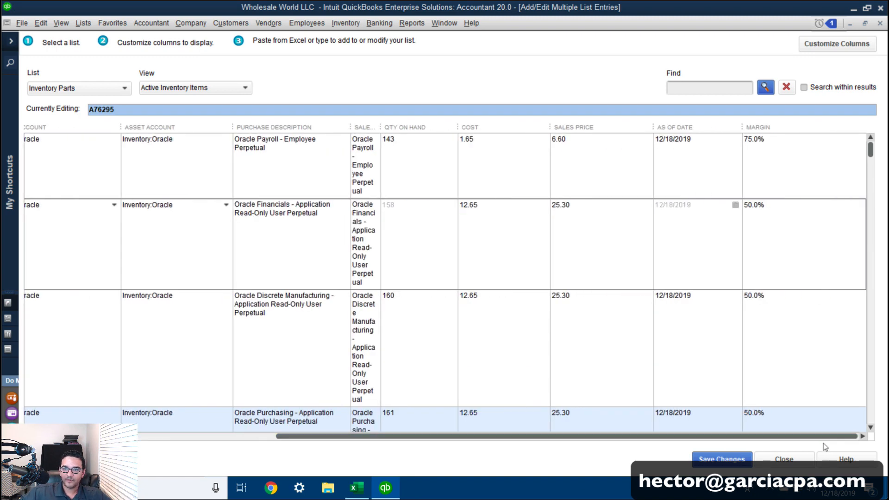
pyautogui.click(772, 142)
pyautogui.rightClick(769, 139)
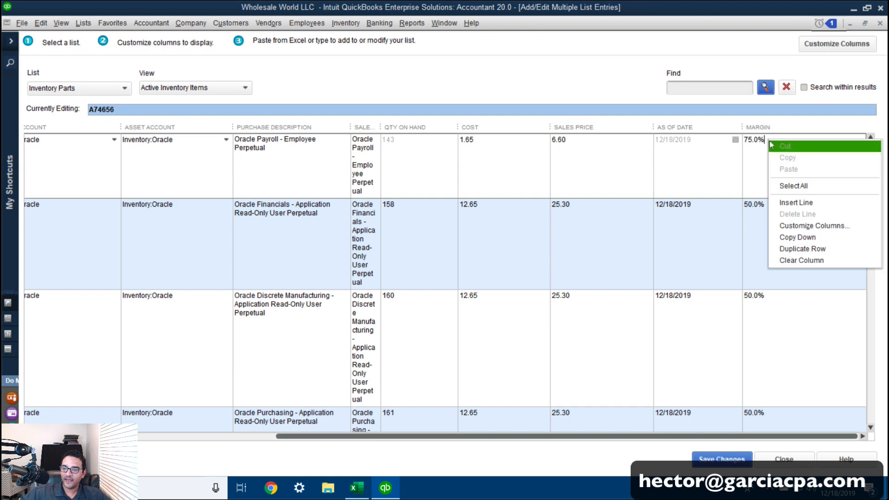
pyautogui.click(801, 237)
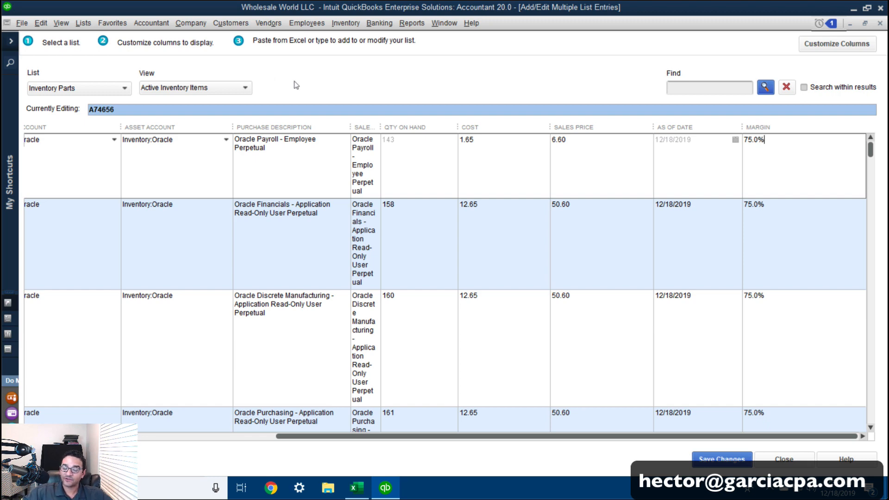
# Save the updated margins for the inventory parts.
pyautogui.click(717, 456)
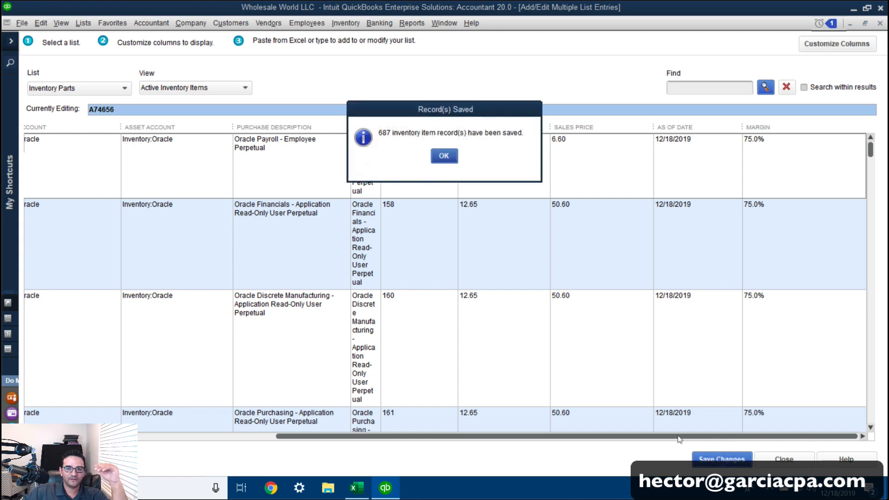
pyautogui.click(444, 156)
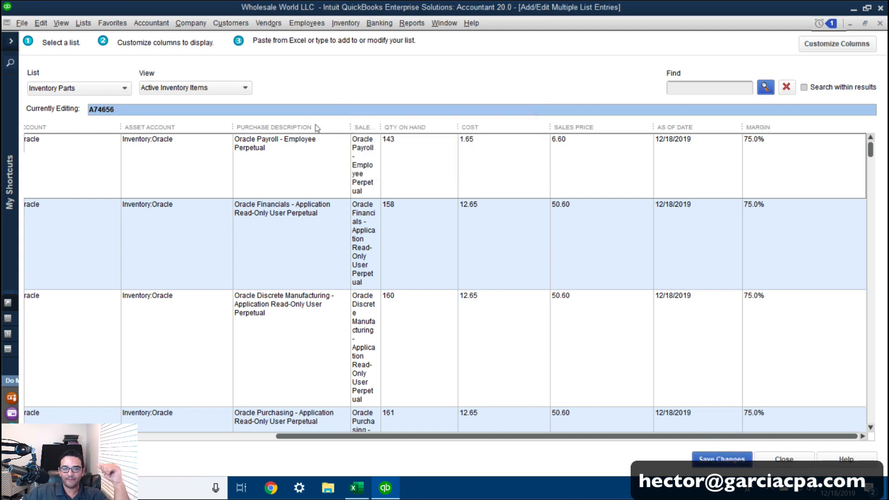
# Apply a custom filter showing active inventory items whose Preferred Vendor is Oracle.
pyautogui.click(190, 89)
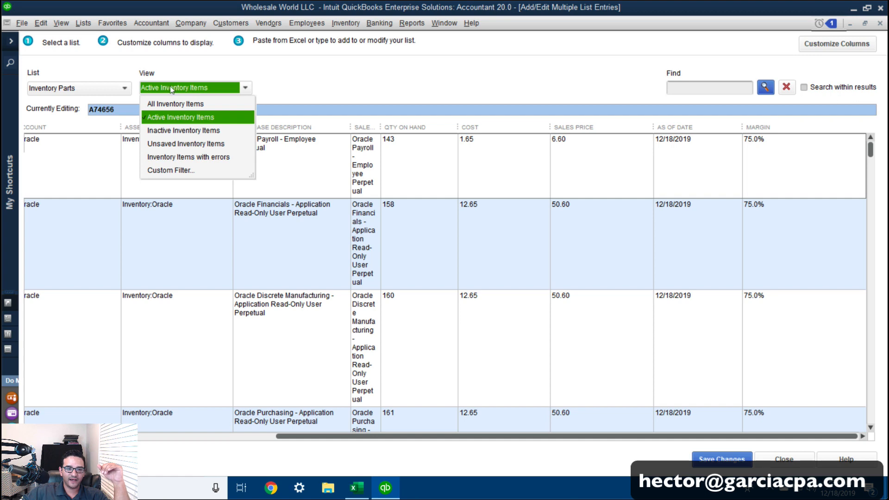
pyautogui.click(176, 171)
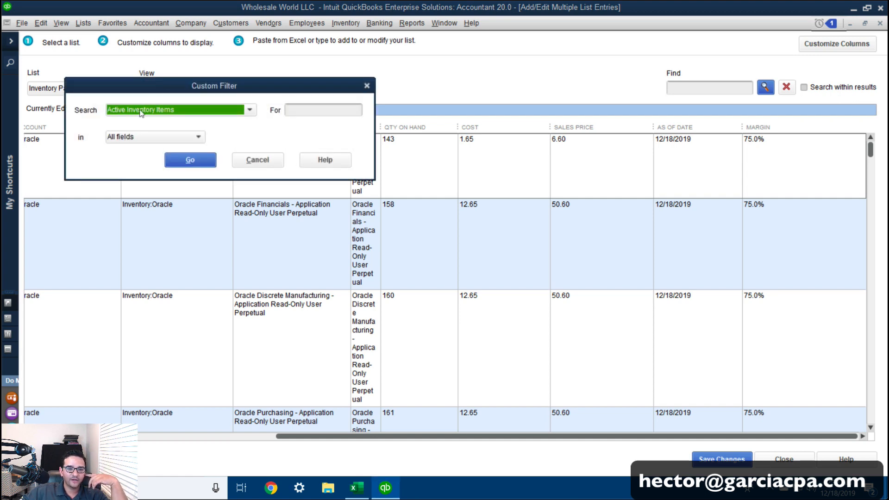
pyautogui.click(141, 113)
pyautogui.click(135, 141)
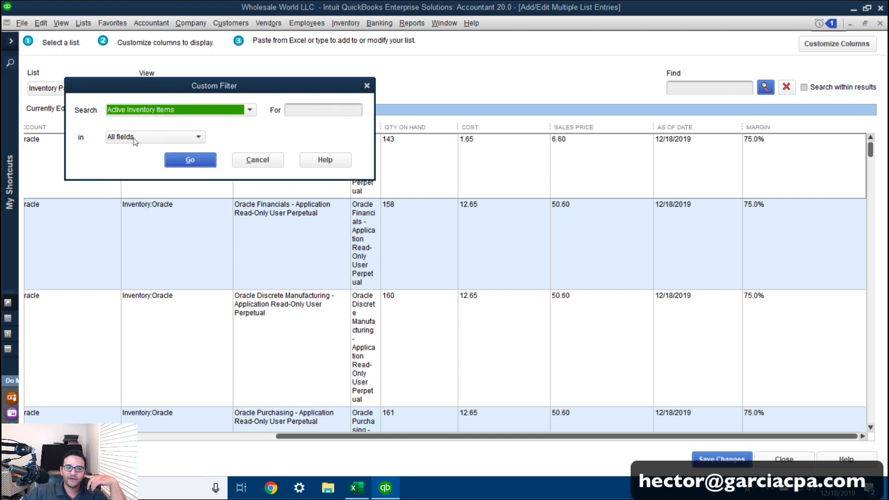
pyautogui.click(110, 140)
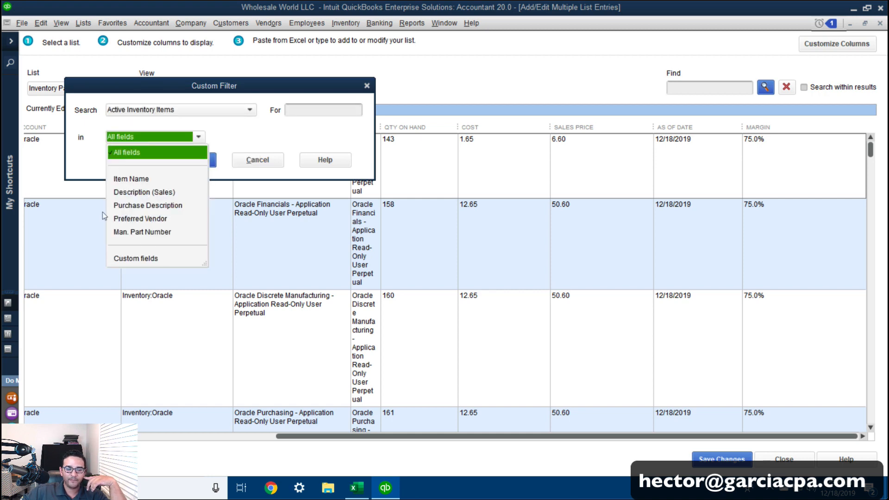
pyautogui.click(145, 218)
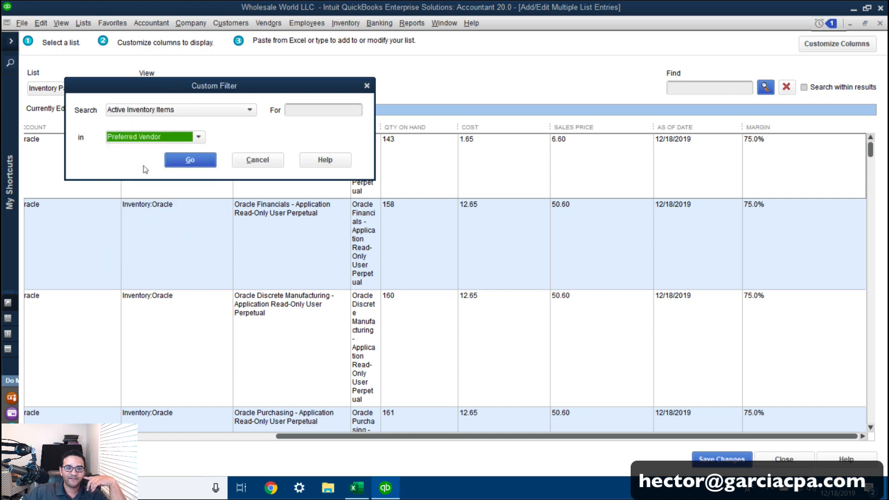
pyautogui.click(307, 109)
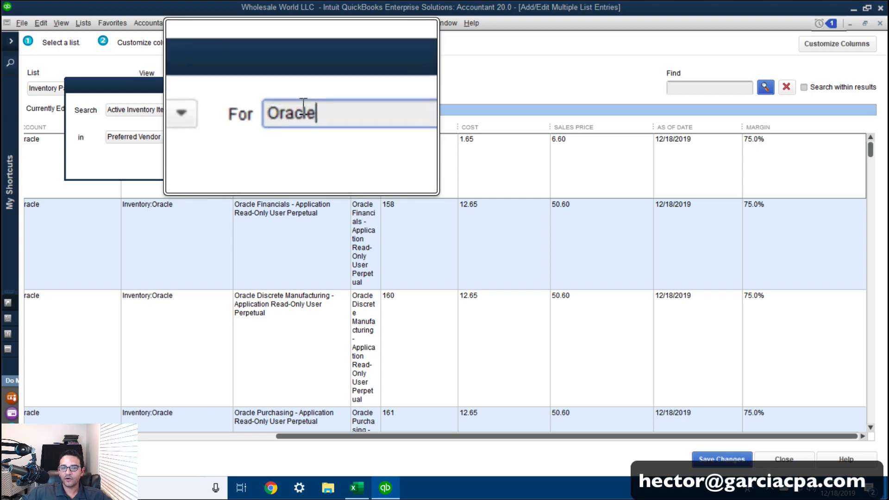
pyautogui.click(194, 162)
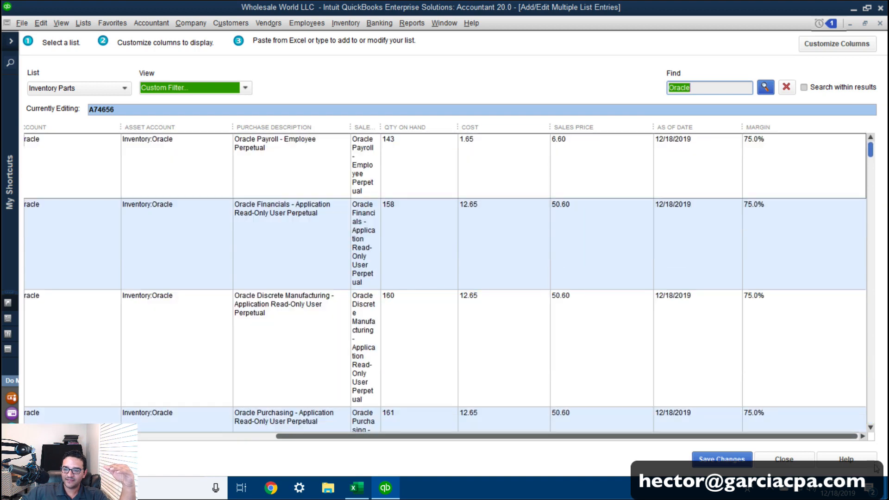
# Set the margin of item A74656 to 60% and copy it down to all filtered items below.
pyautogui.moveTo(877, 468); pyautogui.dragTo(873, 147)
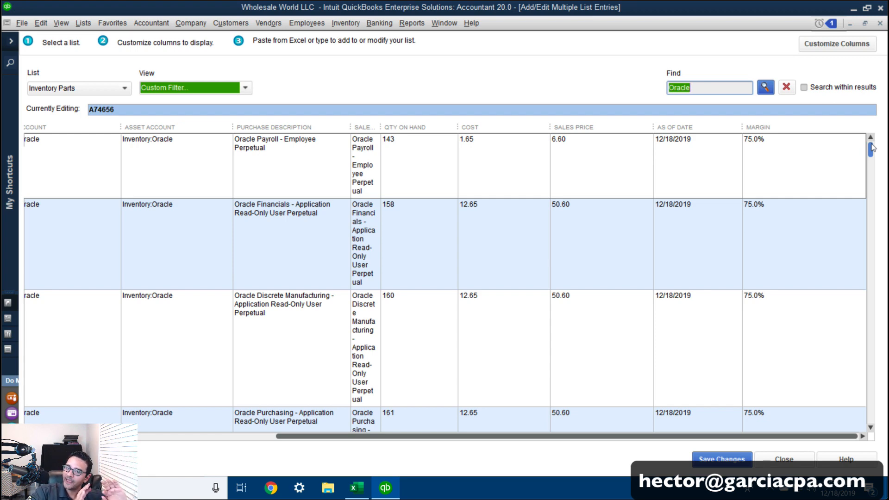
pyautogui.click(784, 143)
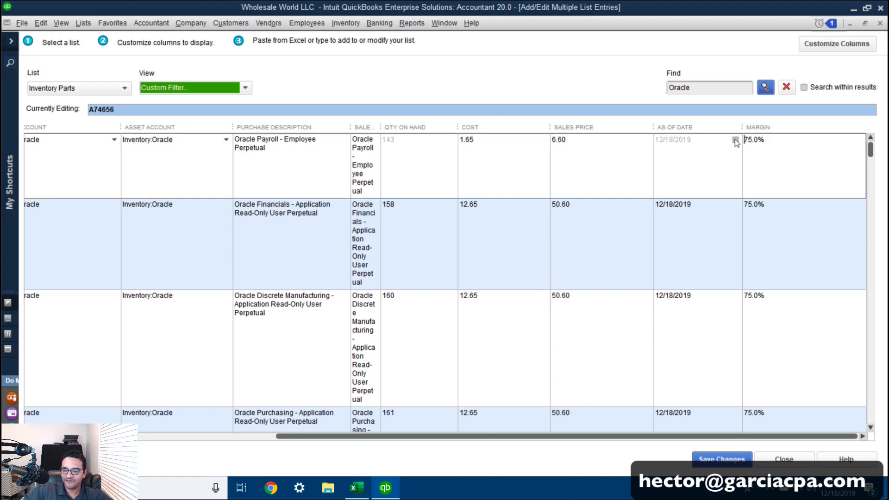
pyautogui.write('6')
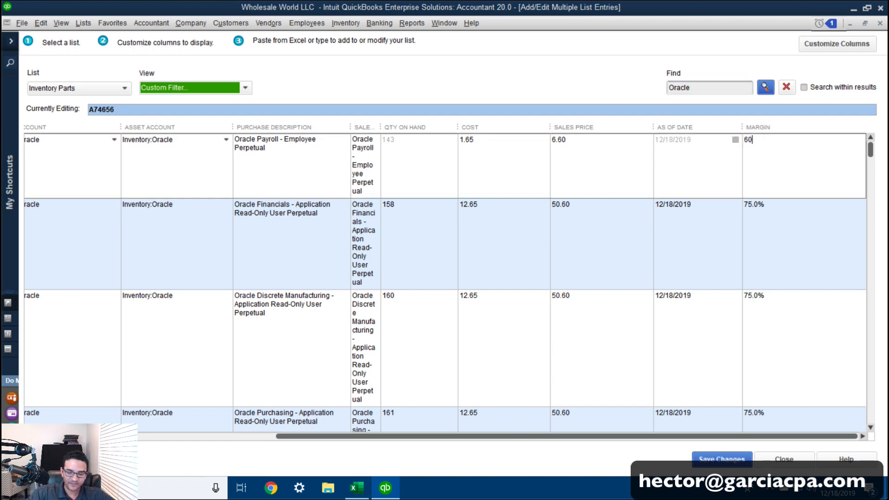
pyautogui.rightClick(761, 139)
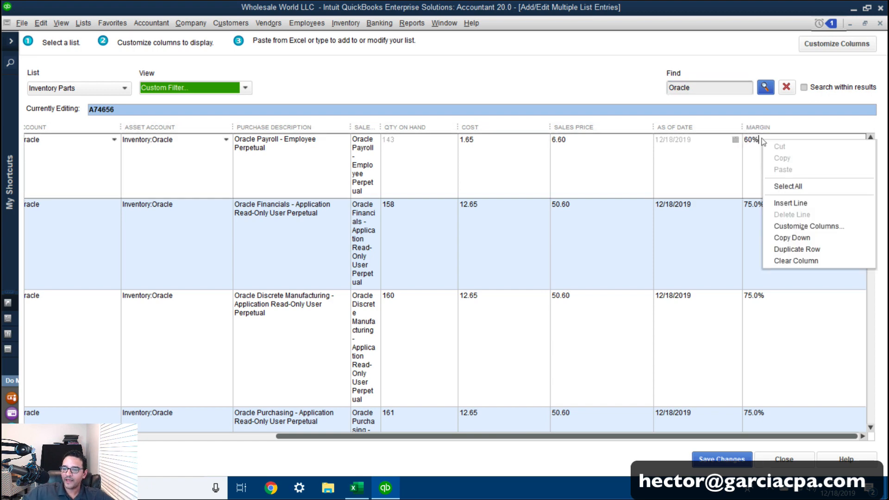
pyautogui.click(790, 237)
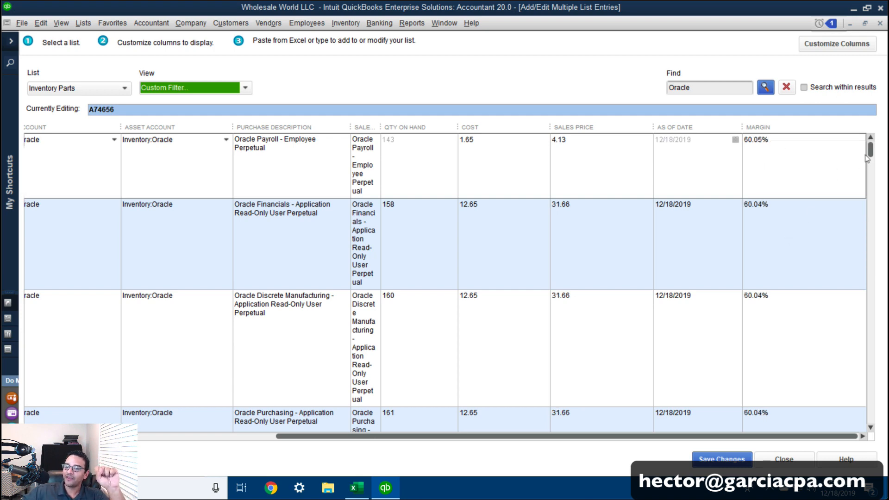
# Save the 60% margin changes for the filtered Oracle items and close the list entries window.
pyautogui.moveTo(872, 152); pyautogui.dragTo(870, 434)
pyautogui.click(715, 456)
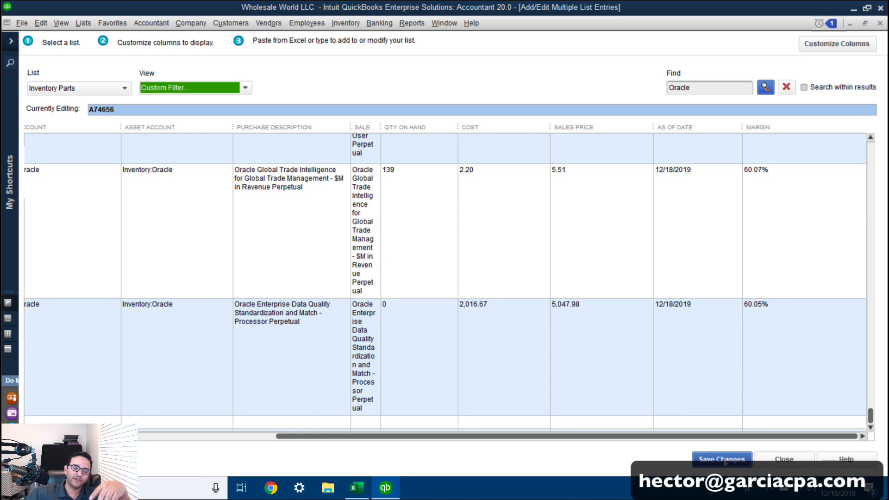
pyautogui.click(453, 155)
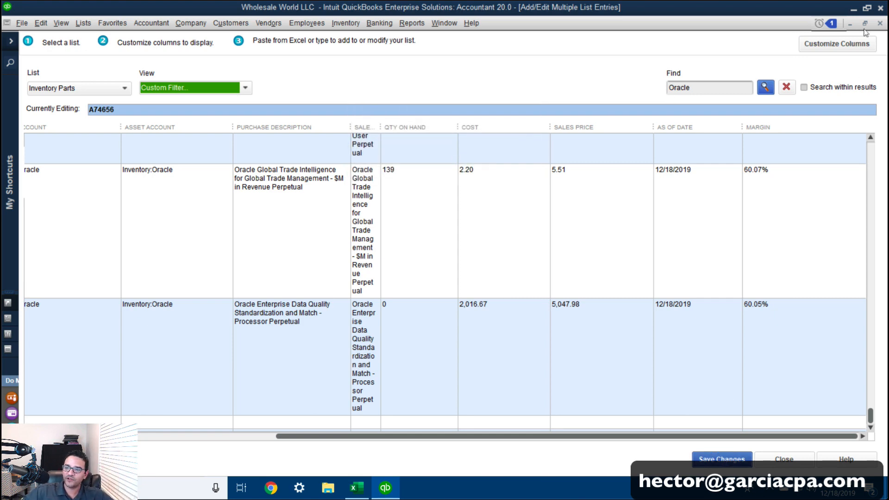
pyautogui.click(879, 24)
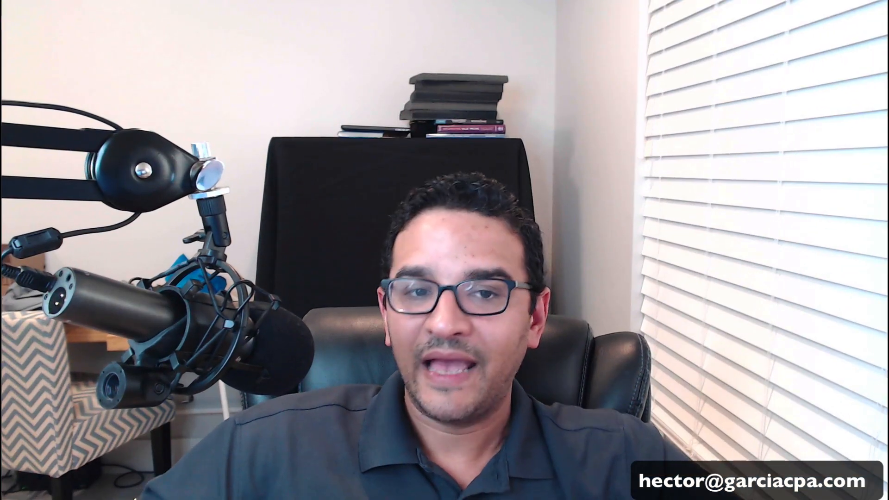